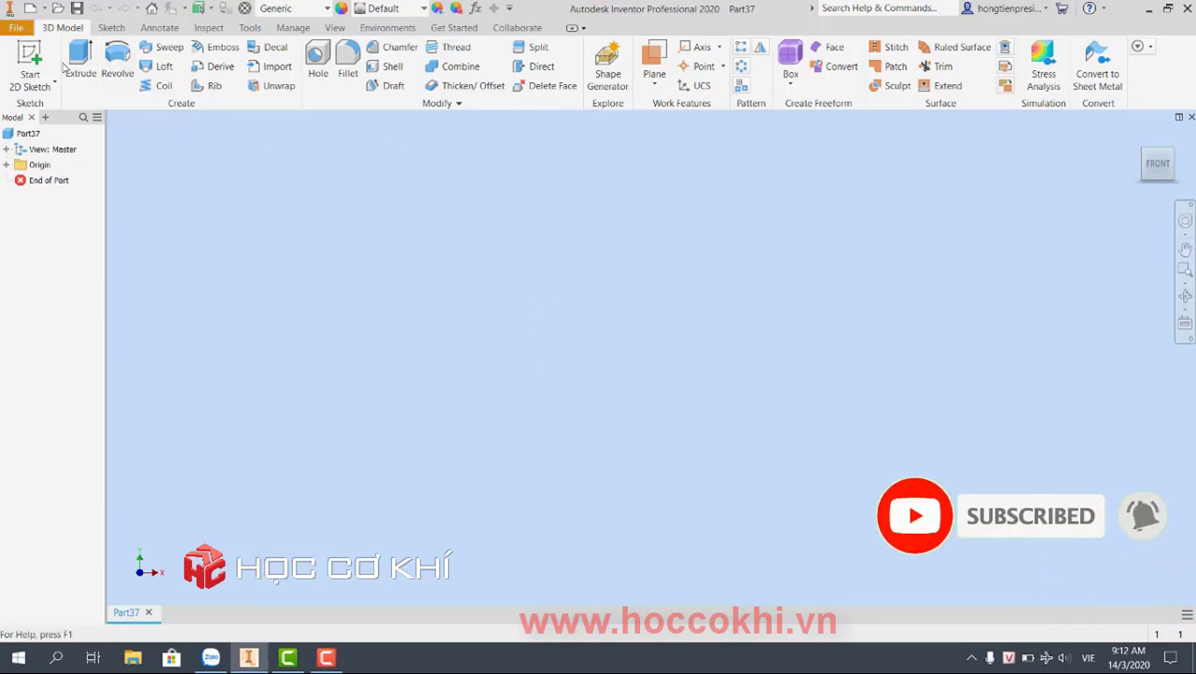
# - Preview the Standard (mm) part and assembly templates, then close without creating a file
pyautogui.click(16, 27)
pyautogui.click(63, 87)
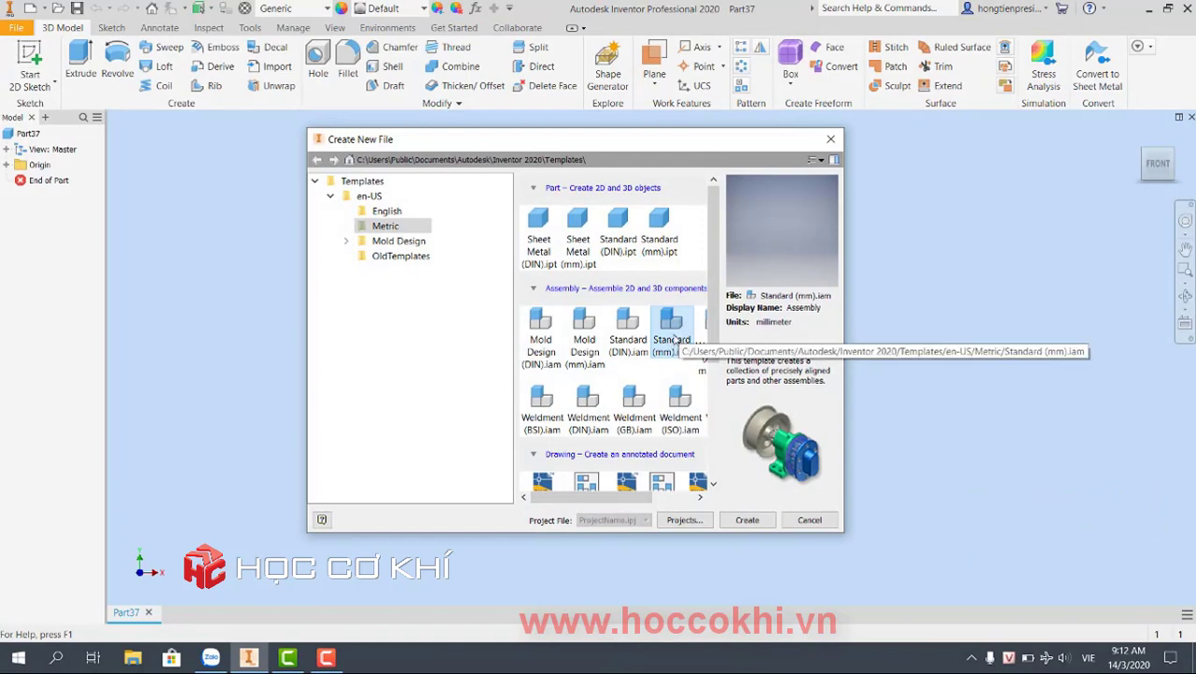
pyautogui.click(670, 239)
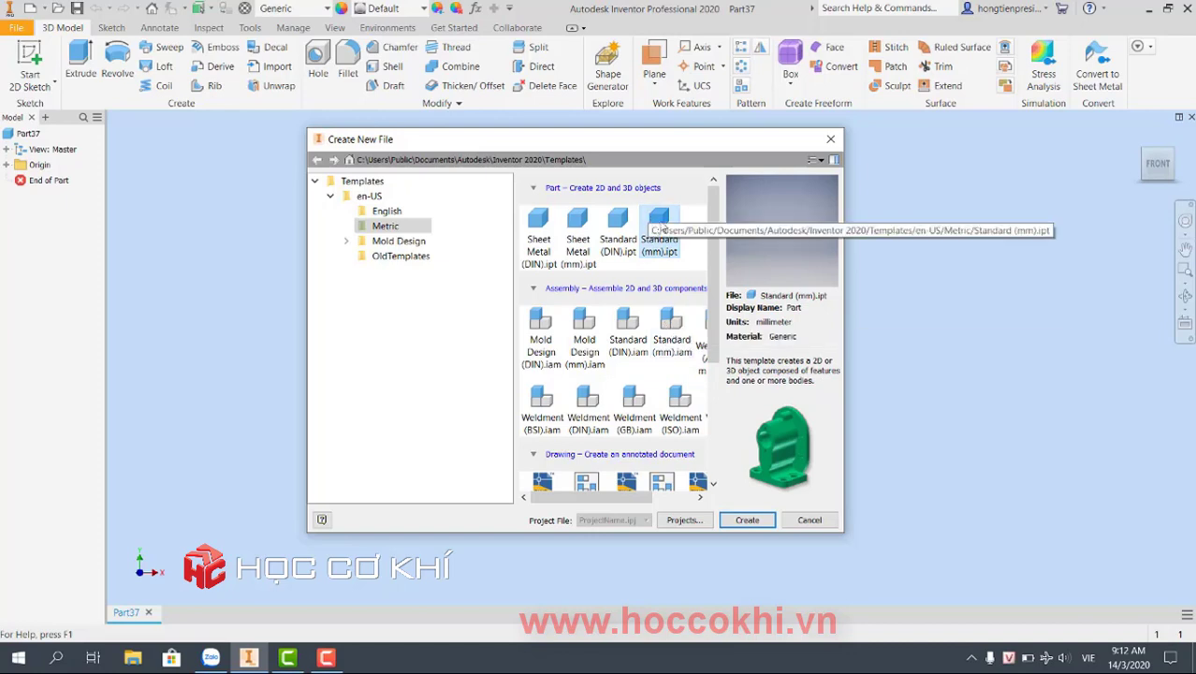
pyautogui.click(671, 337)
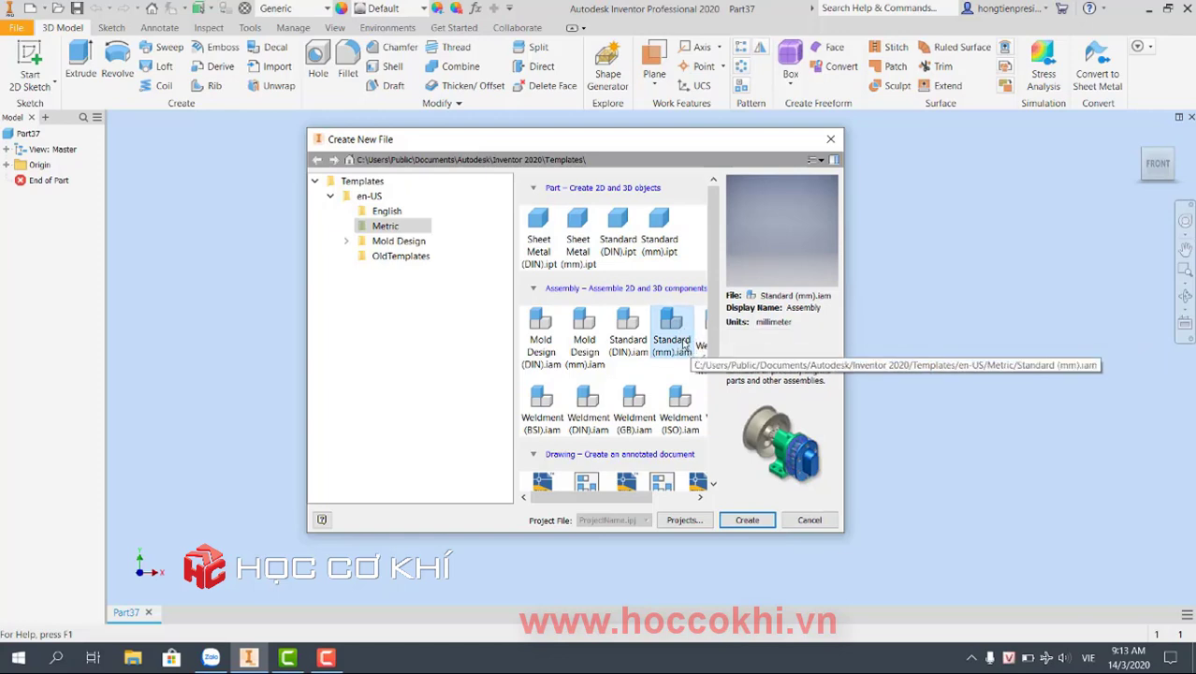
pyautogui.click(830, 139)
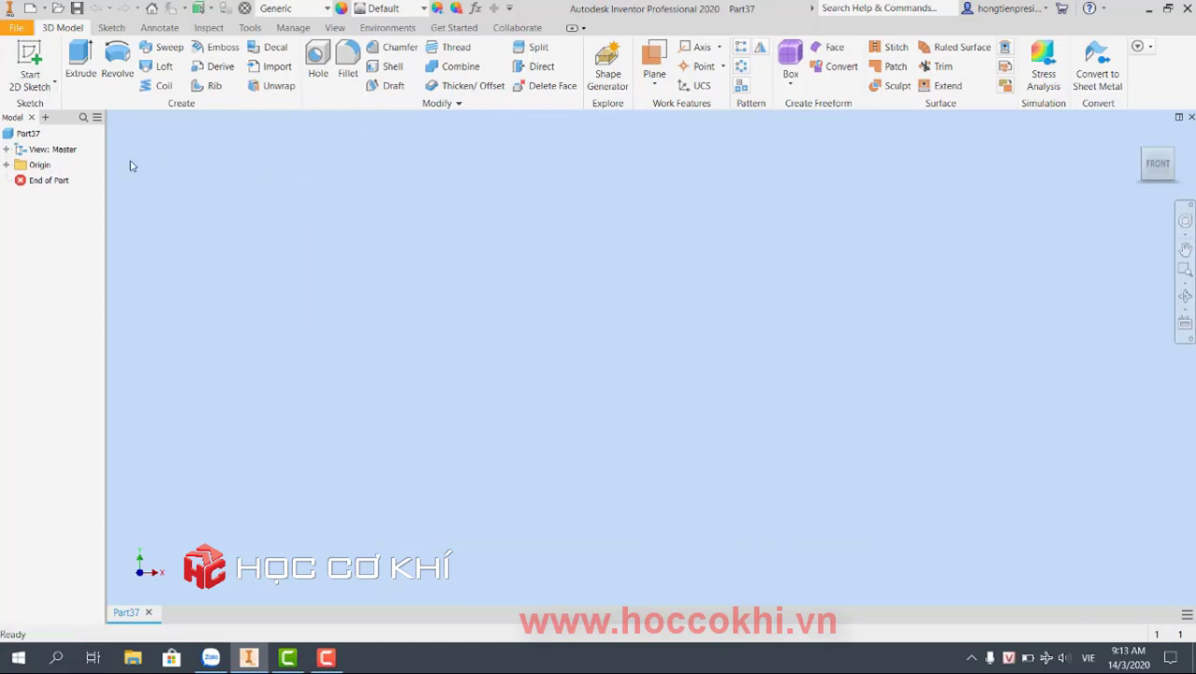
# - Start a new 2D sketch on the XZ Plane
pyautogui.click(37, 85)
pyautogui.click(77, 116)
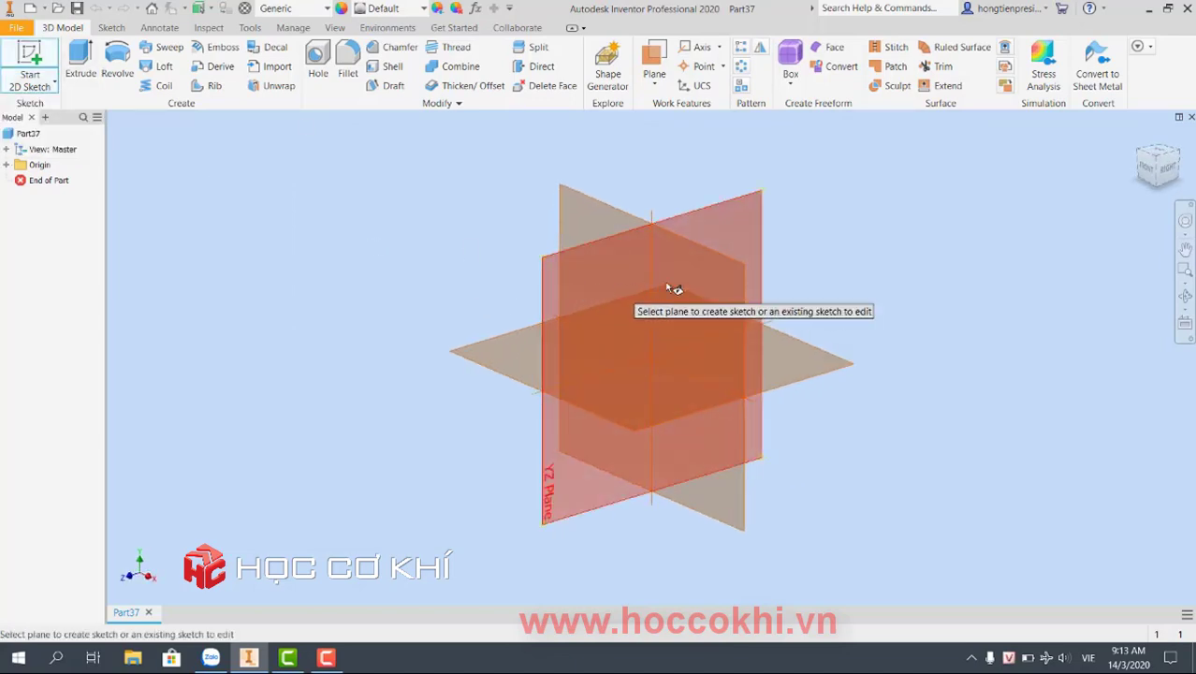
pyautogui.moveTo(752, 309)
pyautogui.keyDown('shift'); pyautogui.mouseDown(button='middle')
pyautogui.moveTo(729, 324)
pyautogui.moveTo(622, 294)
pyautogui.moveTo(670, 275)
pyautogui.moveTo(668, 310)
pyautogui.mouseUp(button='middle'); pyautogui.keyUp('shift')
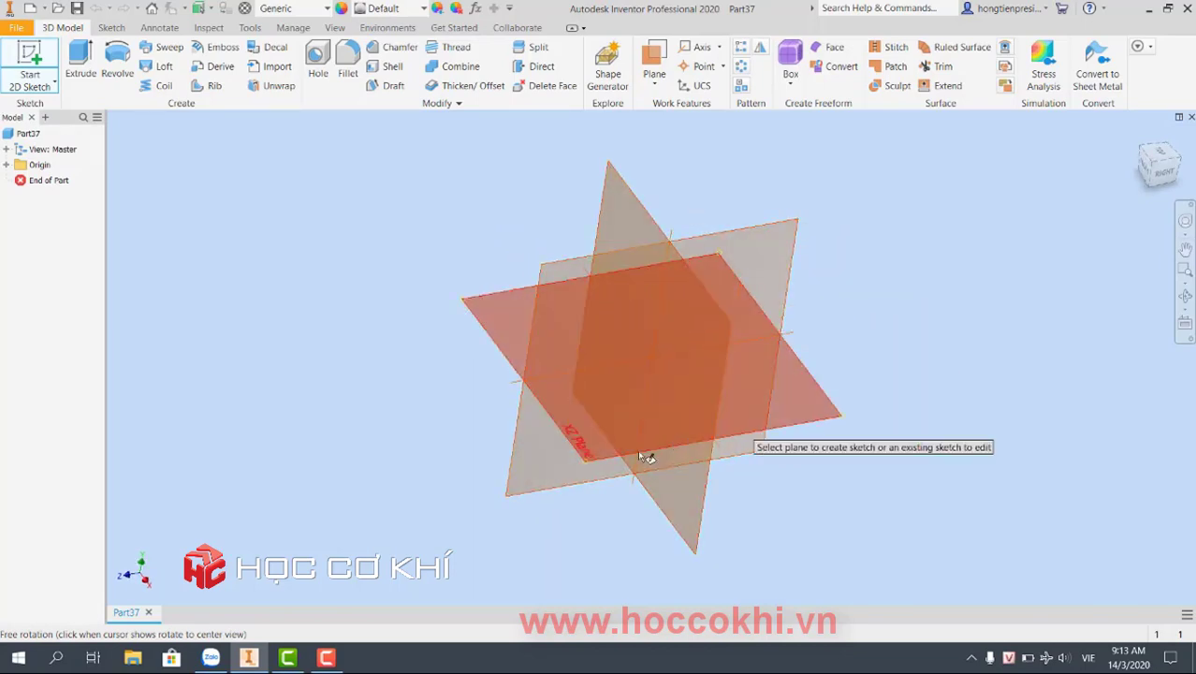
pyautogui.click(604, 450)
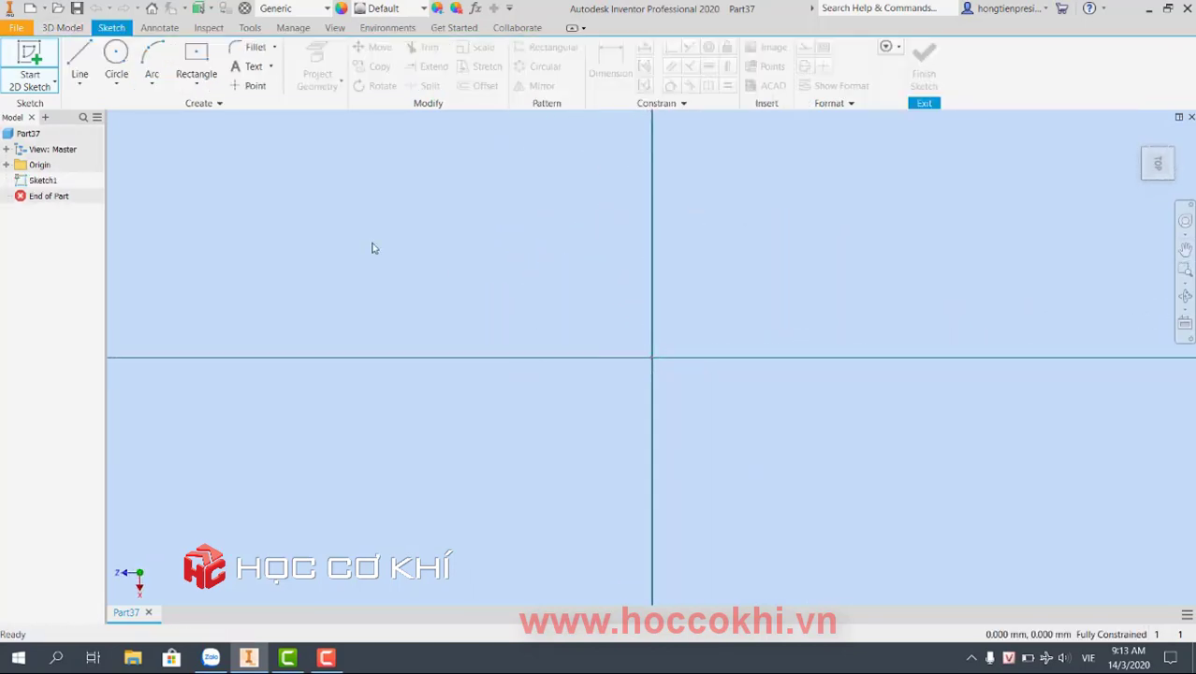
# - Draw a center-point rectangle at the origin with height 200
pyautogui.click(197, 84)
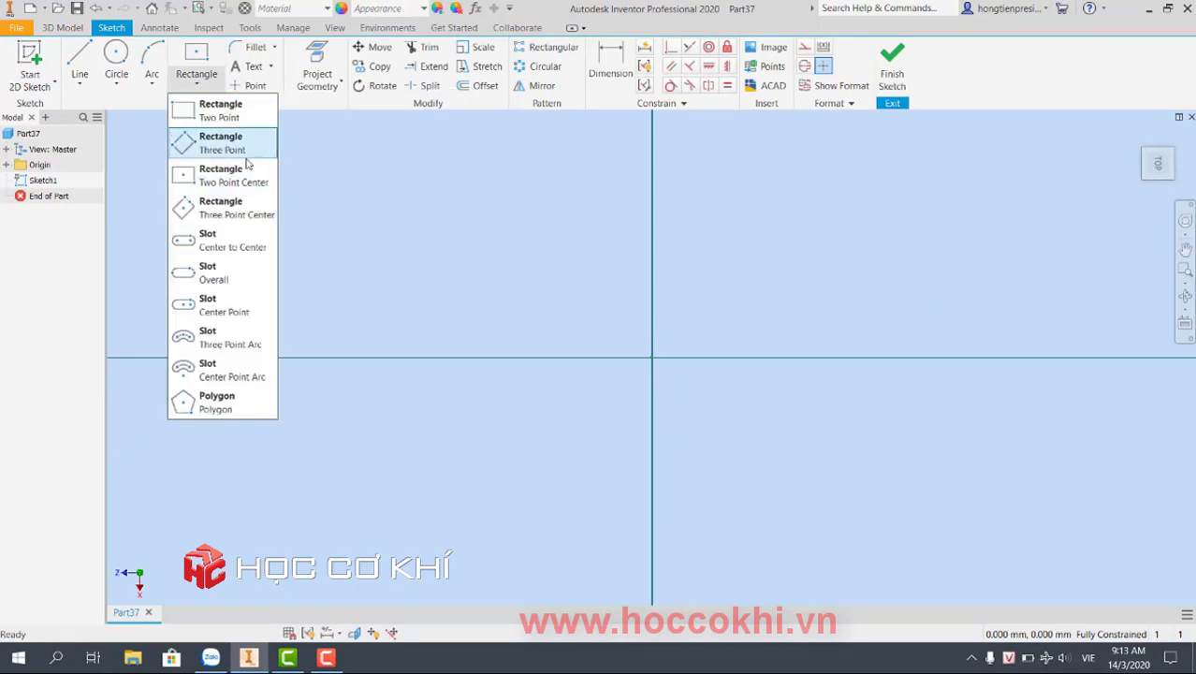
pyautogui.click(211, 176)
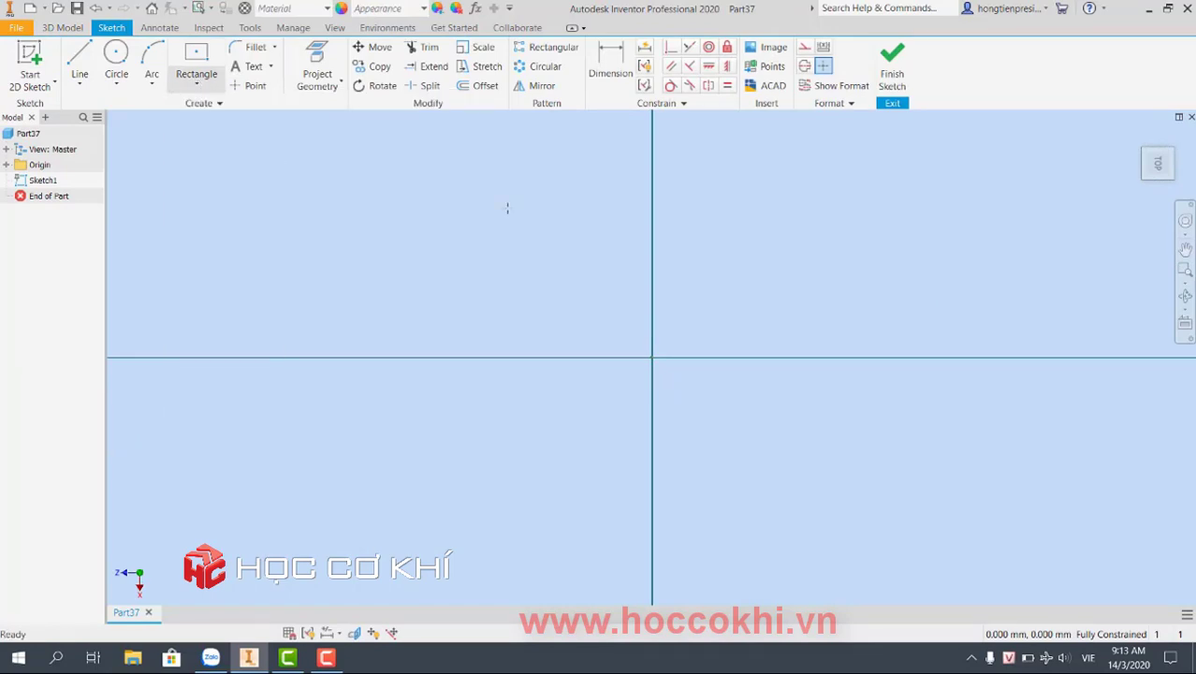
pyautogui.click(651, 356)
pyautogui.write('200')
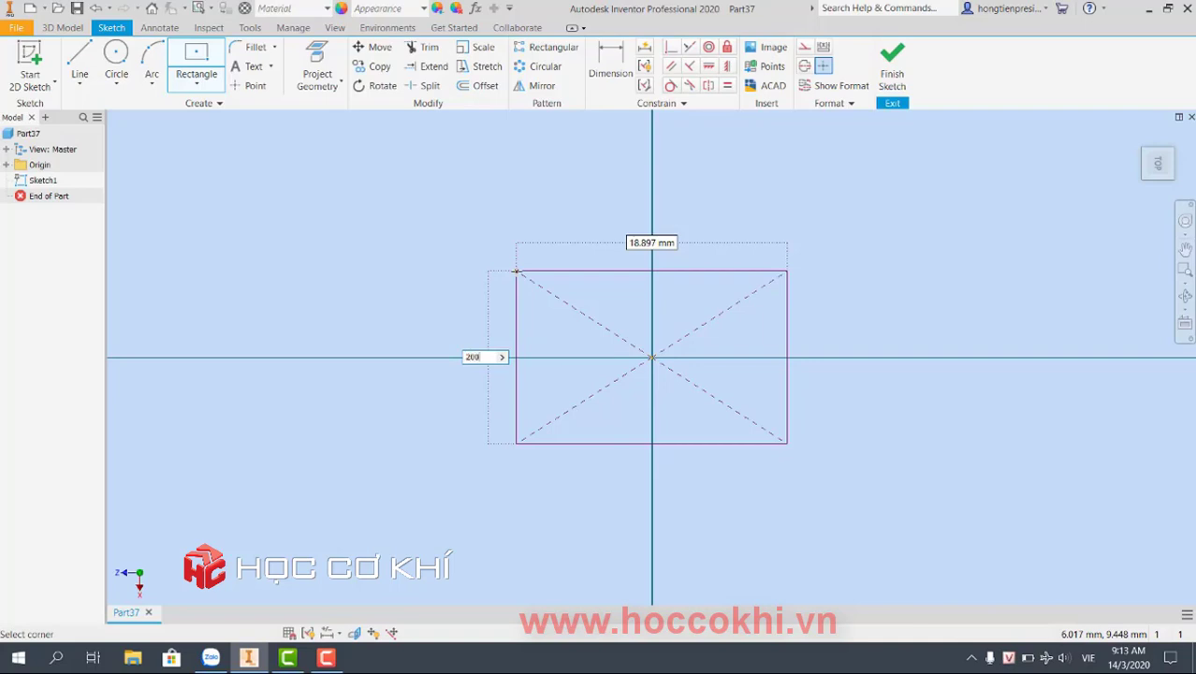
pyautogui.press('Return')
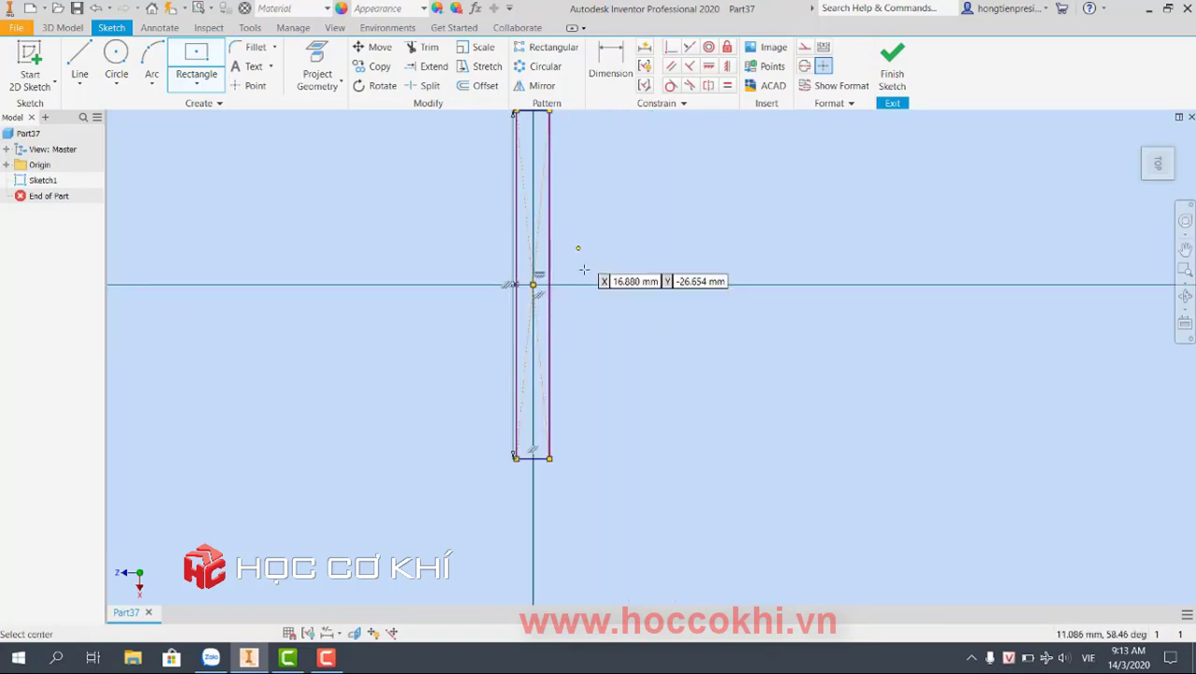
# - Dimension the rectangle's width to 200 mm
pyautogui.scroll(3, 565, 210)
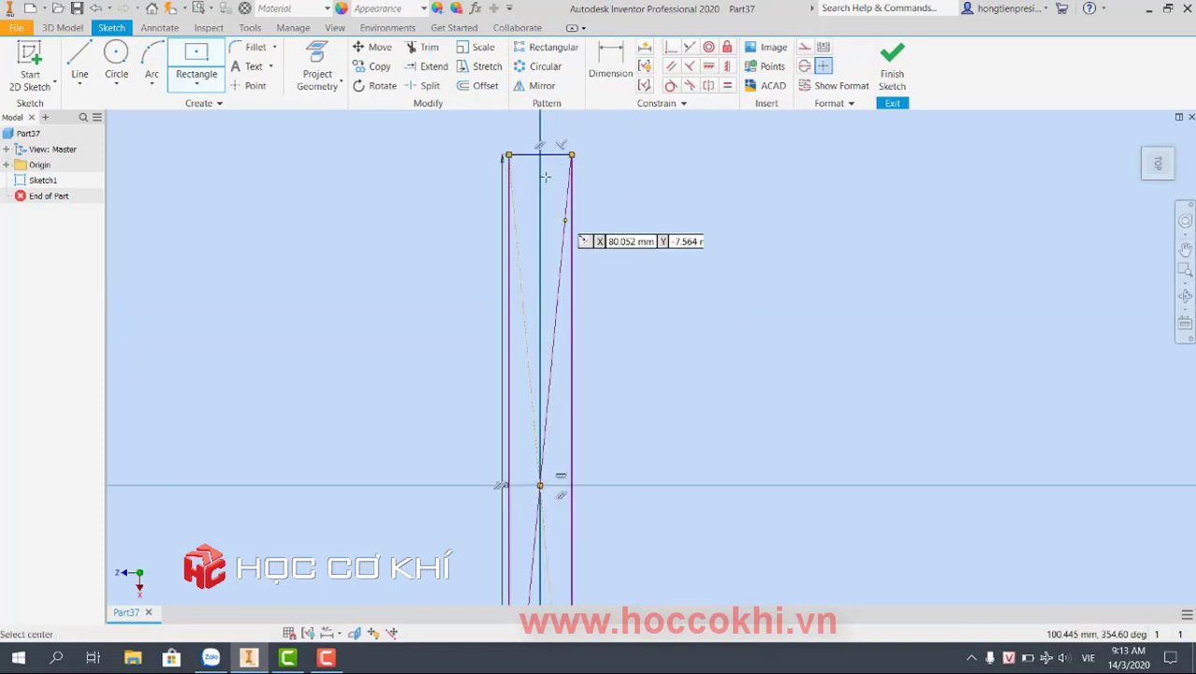
pyautogui.press('d')
pyautogui.click(547, 155)
pyautogui.click(552, 147)
pyautogui.write('200')
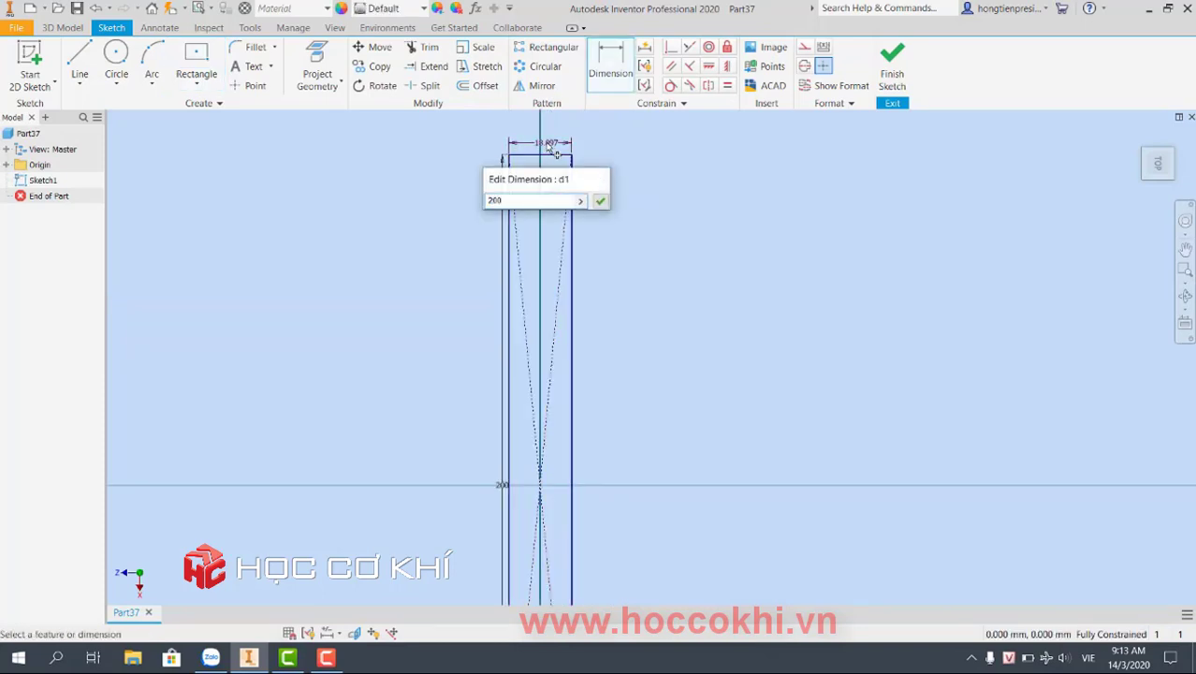
pyautogui.press('Return')
# - Finish Sketch1 and return to 3D modelling
pyautogui.scroll(-3, 562, 178)
pyautogui.rightClick(552, 192)
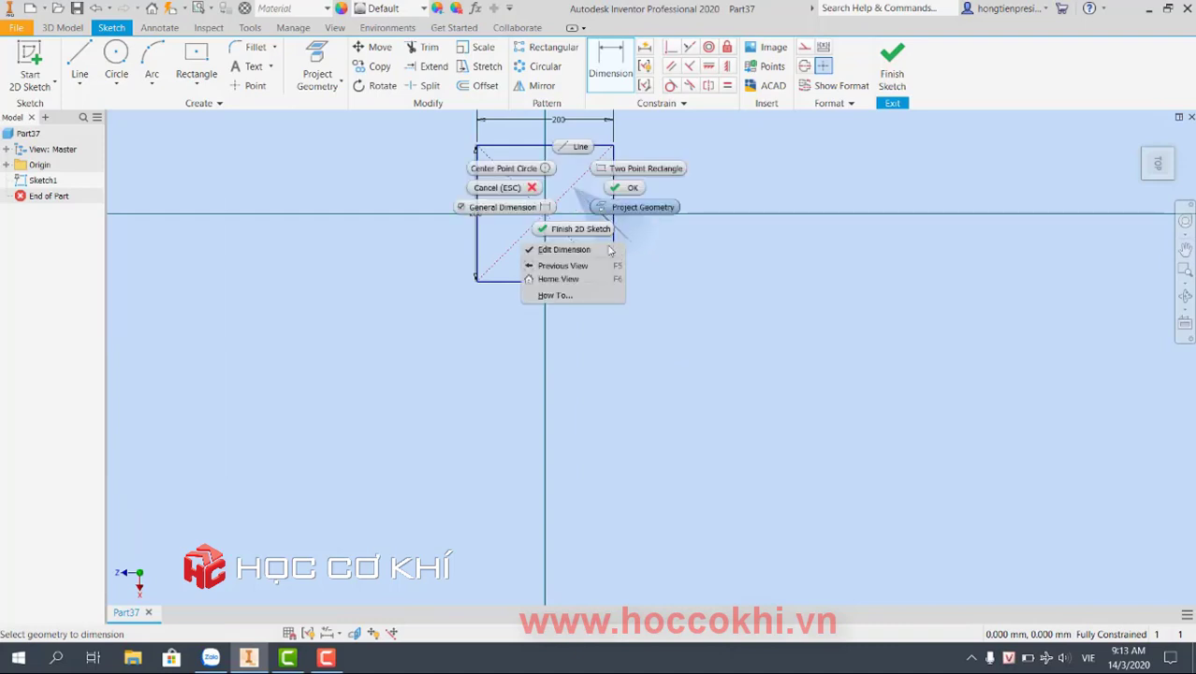
pyautogui.press('Escape')
pyautogui.moveTo(588, 235); pyautogui.dragTo(591, 184, button='right')
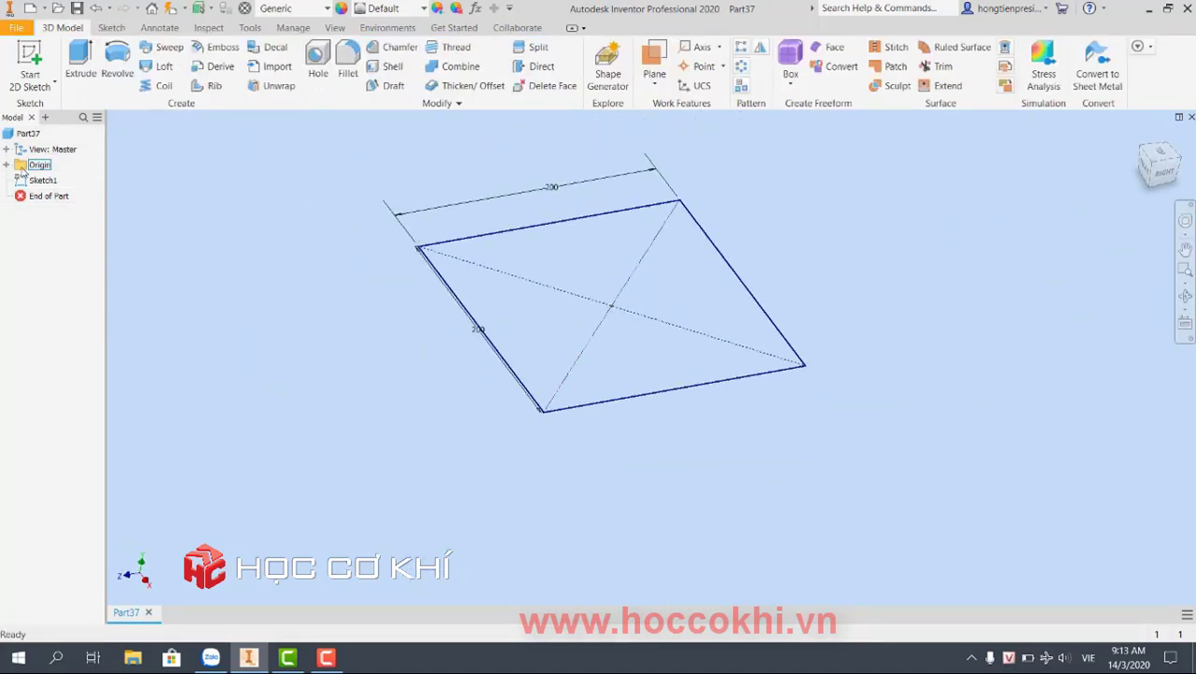
# - Create a work plane offset 1000 mm from the XZ Plane
pyautogui.click(654, 80)
pyautogui.click(693, 143)
pyautogui.click(7, 165)
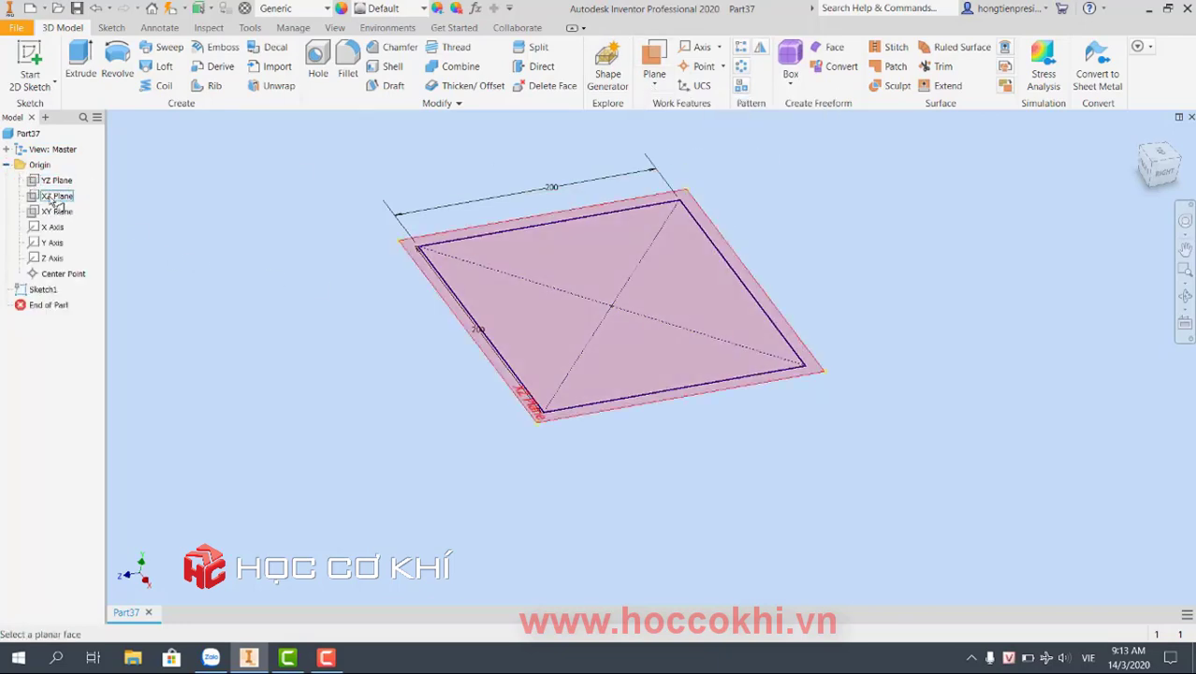
pyautogui.click(57, 197)
pyautogui.click(1180, 181)
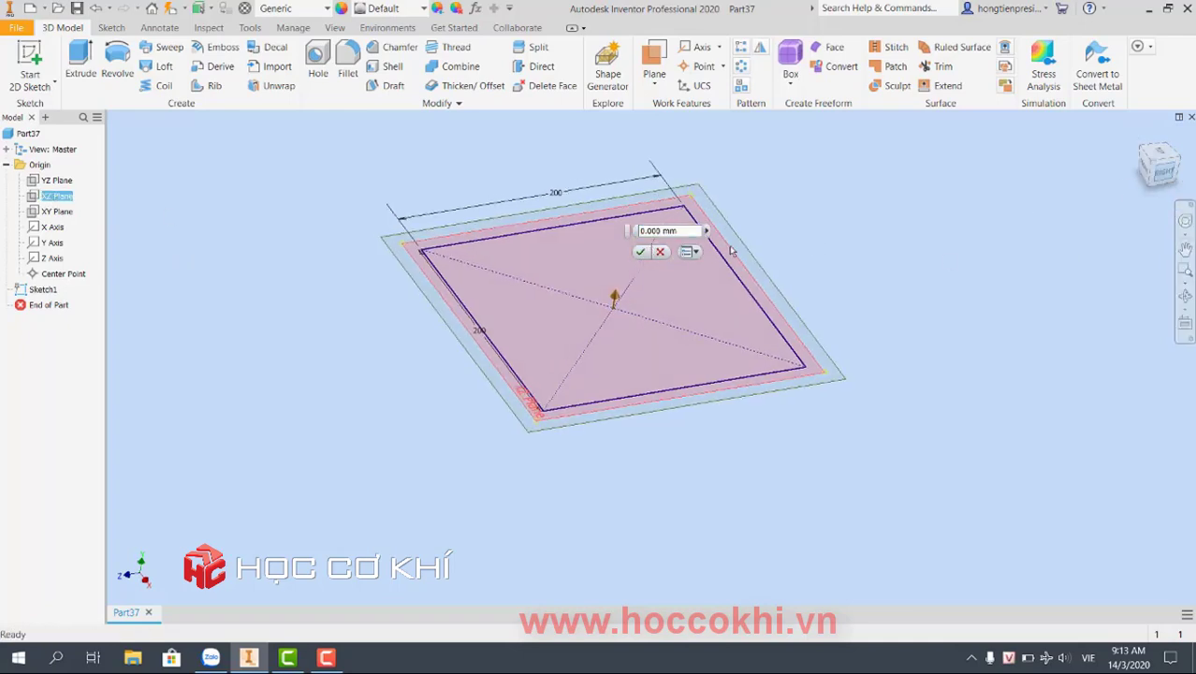
pyautogui.write('1000')
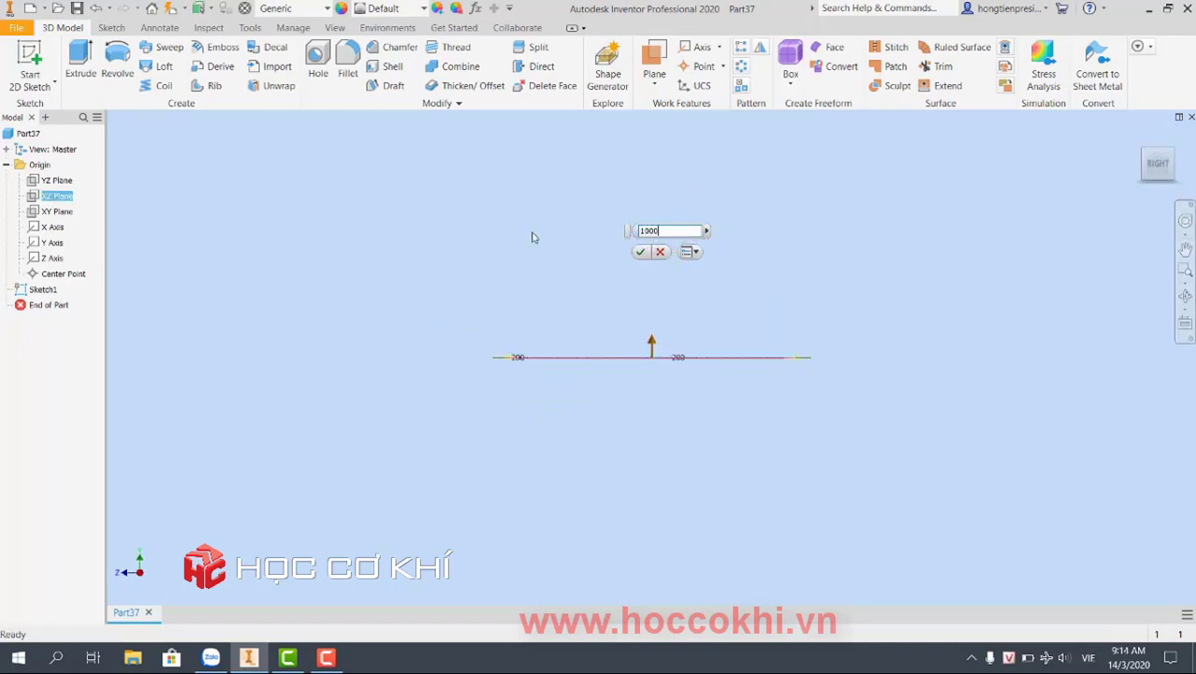
pyautogui.press('Return')
# - Orbit to check the new plane against the square, then select Work Plane1
pyautogui.scroll(-3, 532, 237)
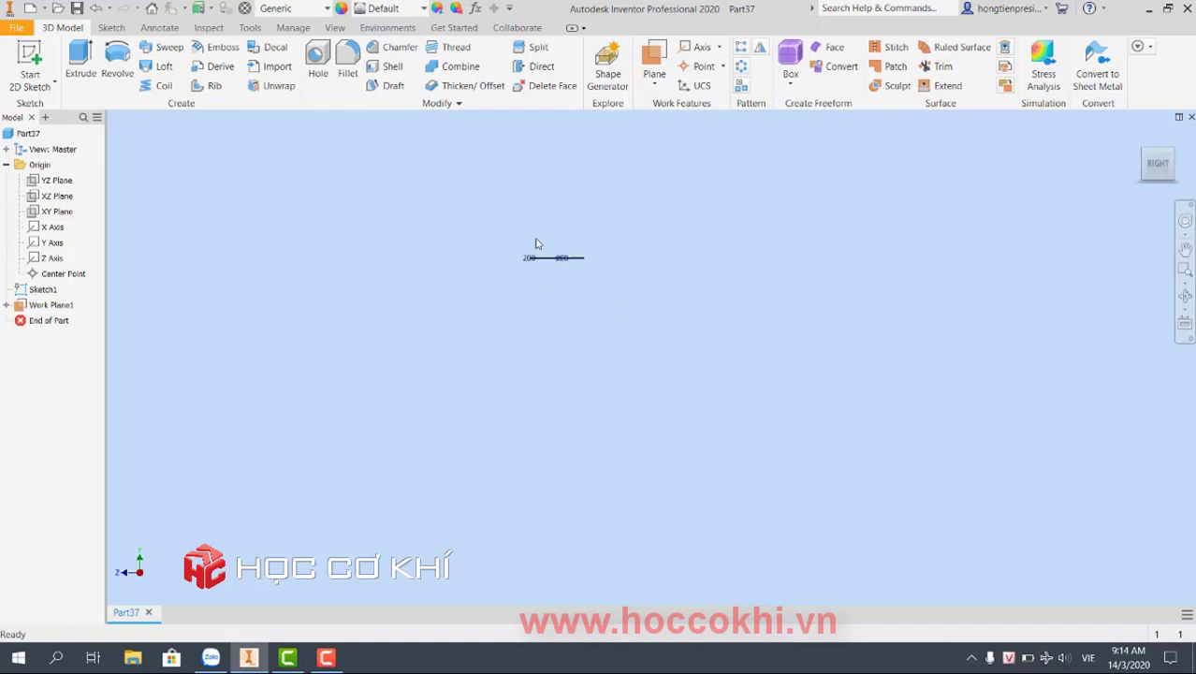
pyautogui.moveTo(607, 394); pyautogui.dragTo(622, 411)
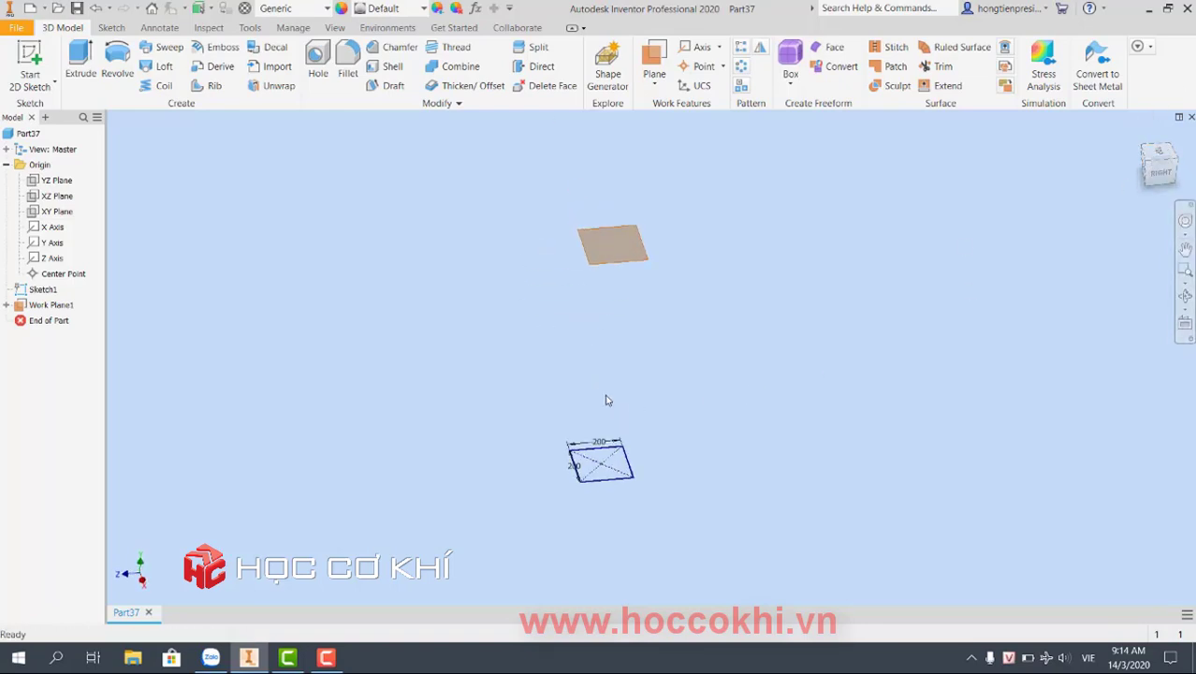
pyautogui.moveTo(607, 401)
pyautogui.mouseDown()
pyautogui.moveTo(732, 376)
pyautogui.moveTo(623, 392)
pyautogui.mouseUp()
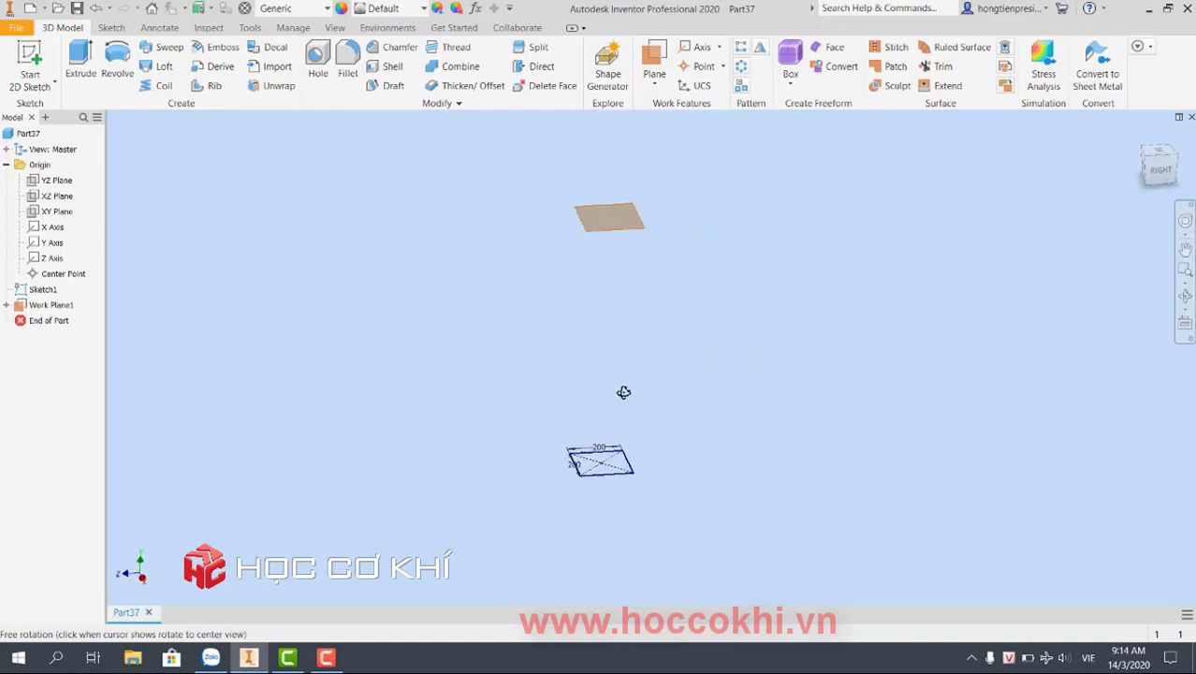
pyautogui.click(1159, 168)
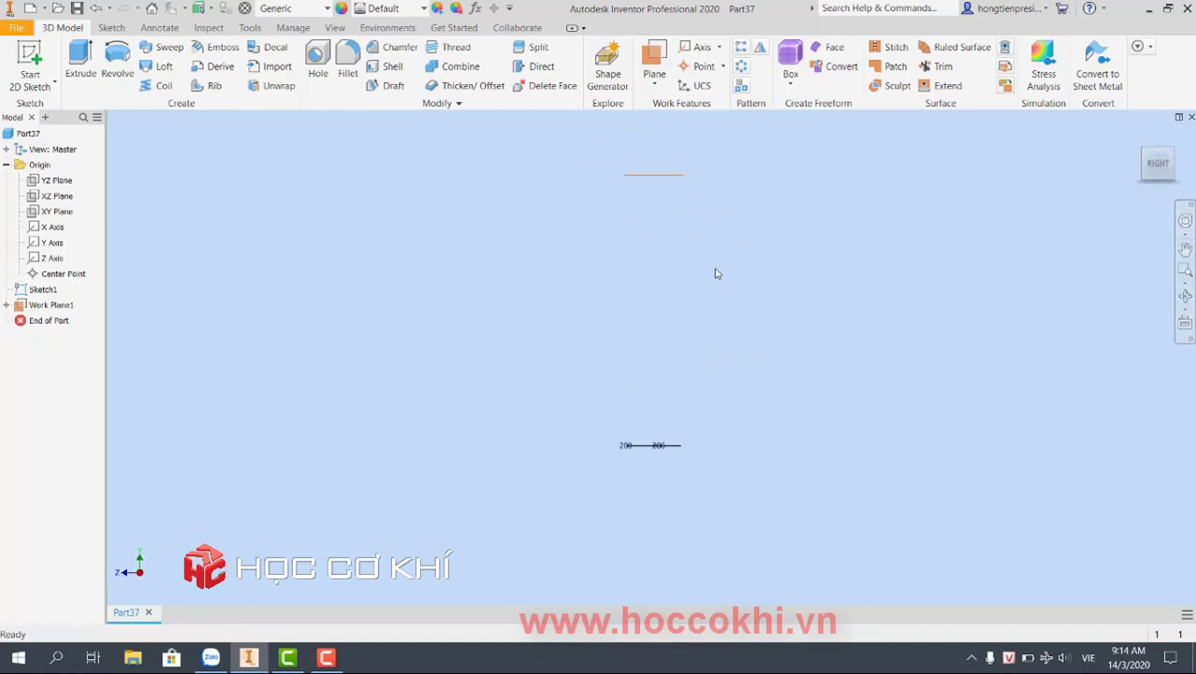
pyautogui.moveTo(1159, 165)
pyautogui.click(1148, 152)
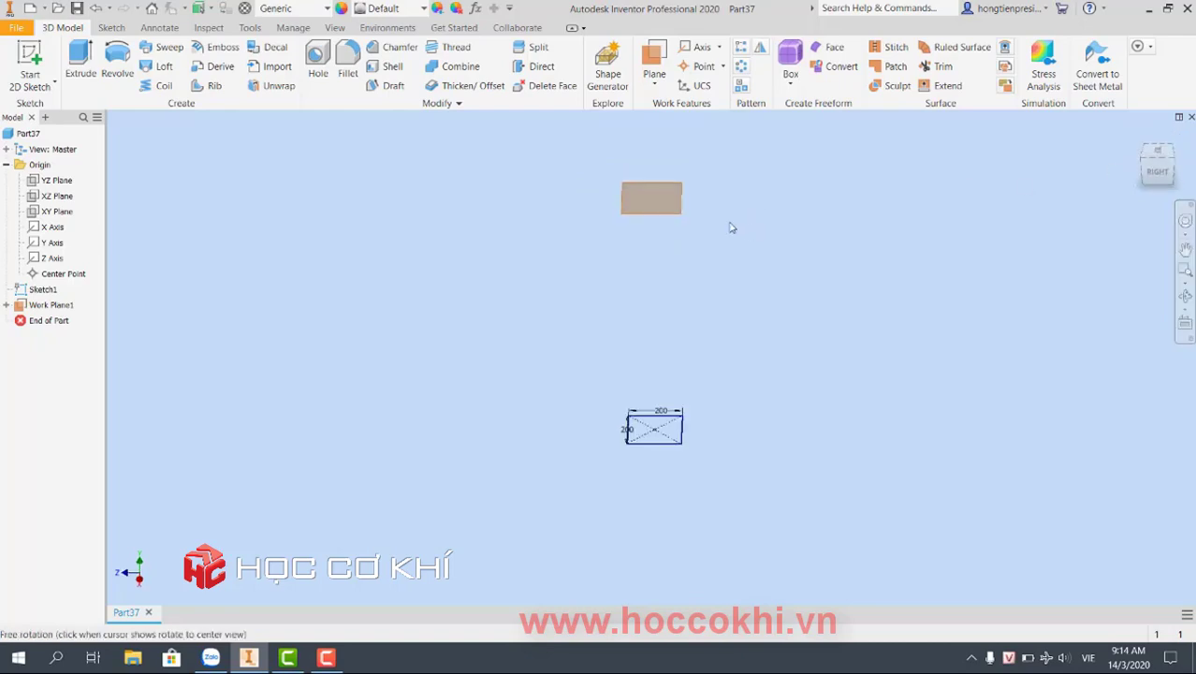
pyautogui.click(676, 208)
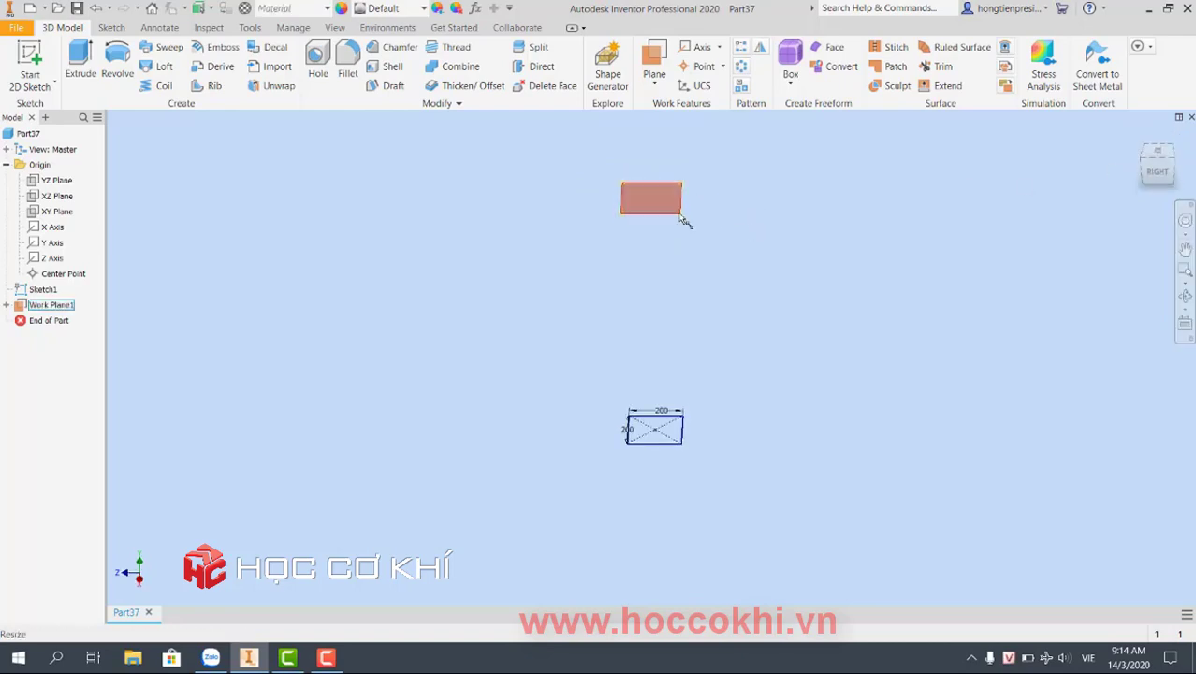
# - Sketch a center-point rectangle on Work Plane1 beside the existing square
pyautogui.click(704, 204)
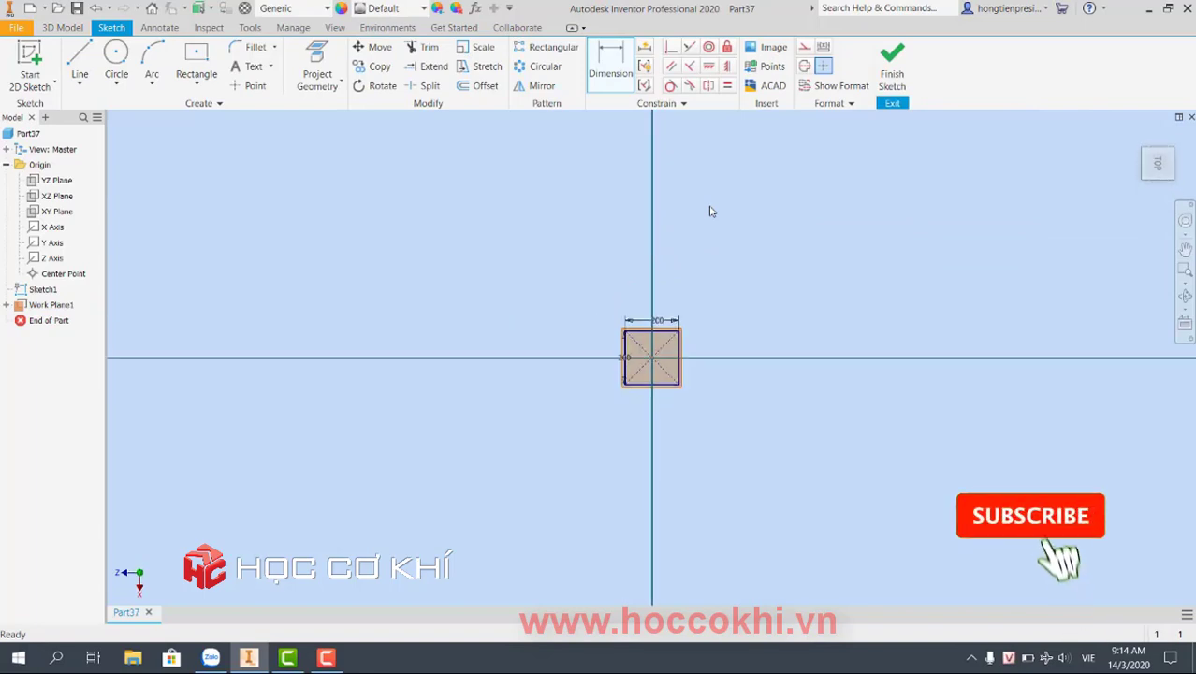
pyautogui.click(116, 56)
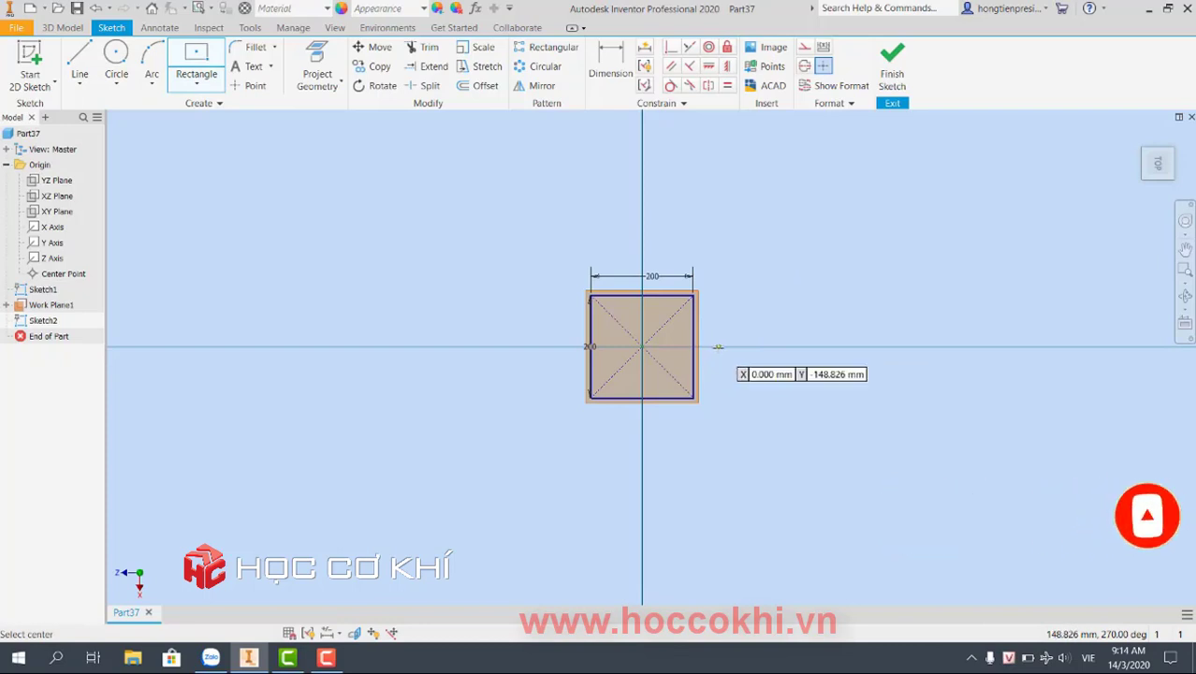
pyautogui.click(712, 347)
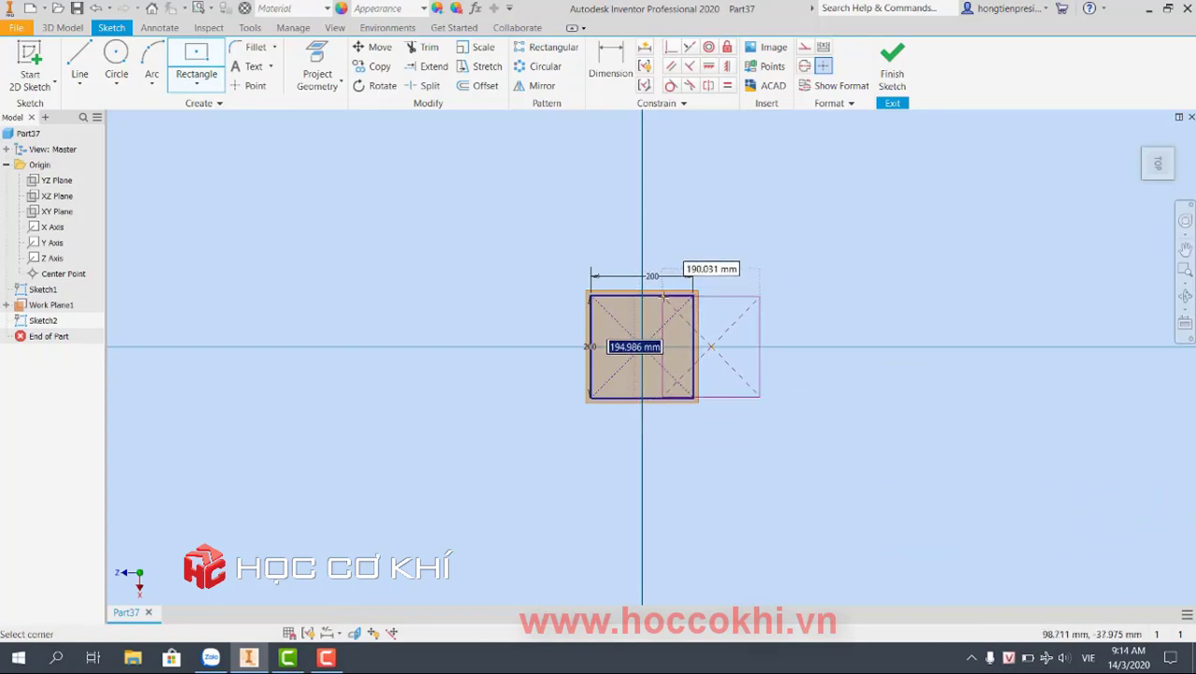
pyautogui.click(666, 298)
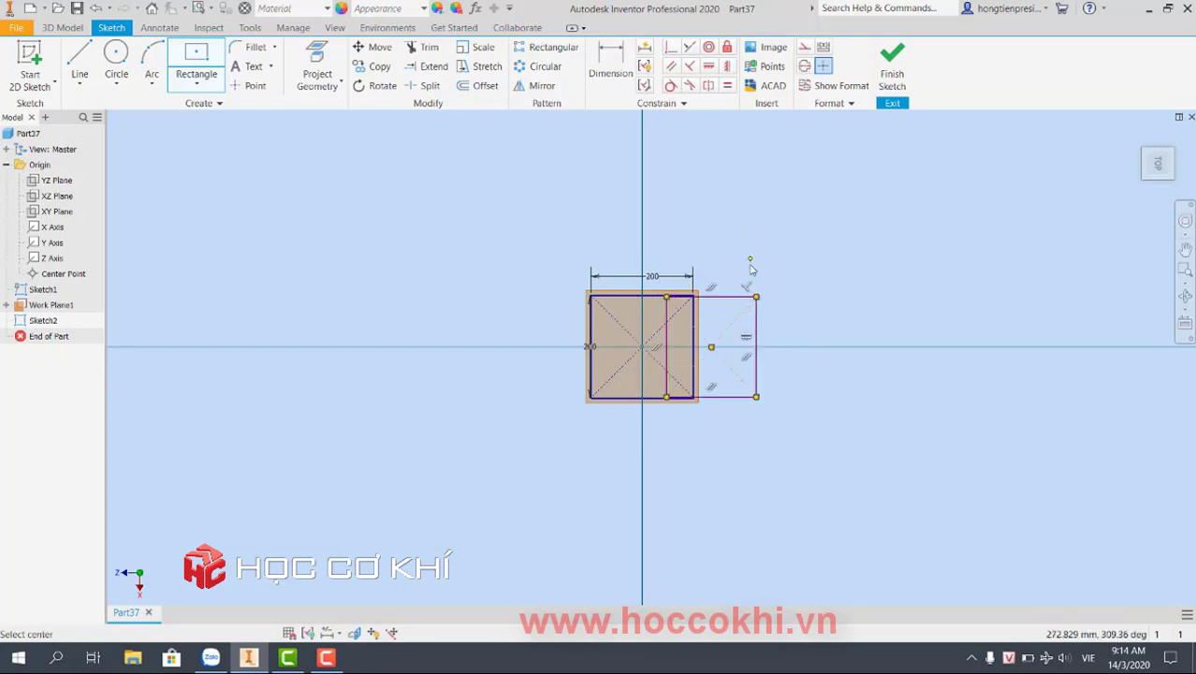
# - Dimension the new rectangle to 200 wide and 200 tall
pyautogui.press('d')
pyautogui.click(720, 275)
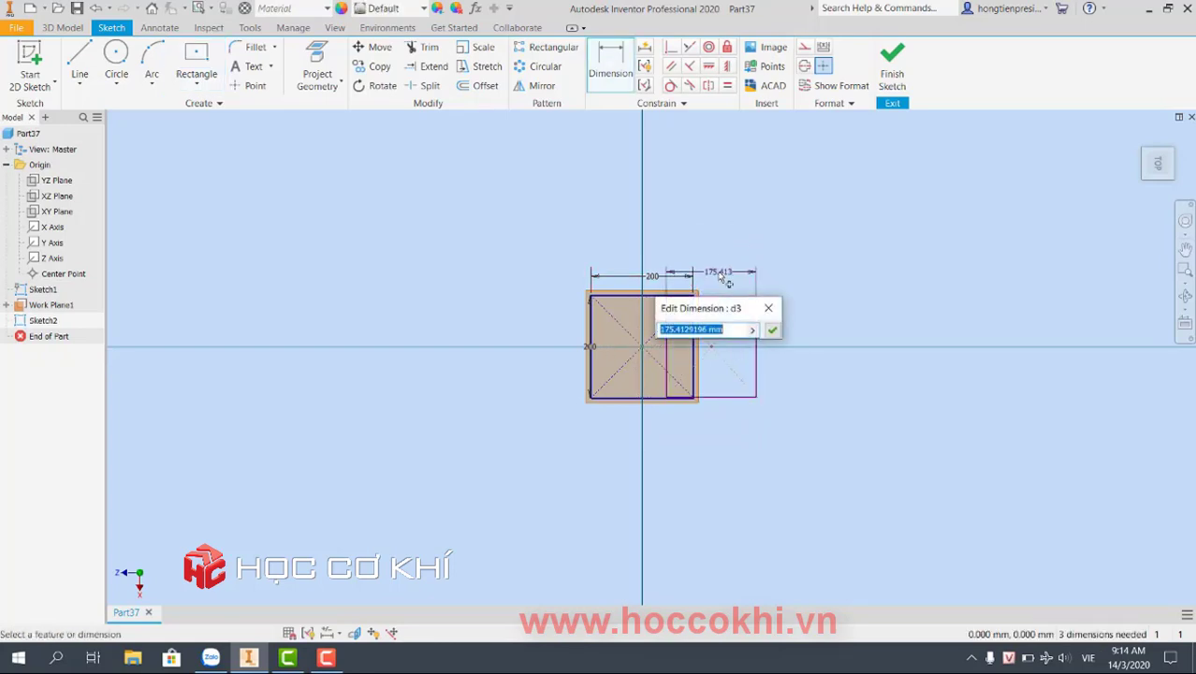
pyautogui.write('0')
pyautogui.press('Return')
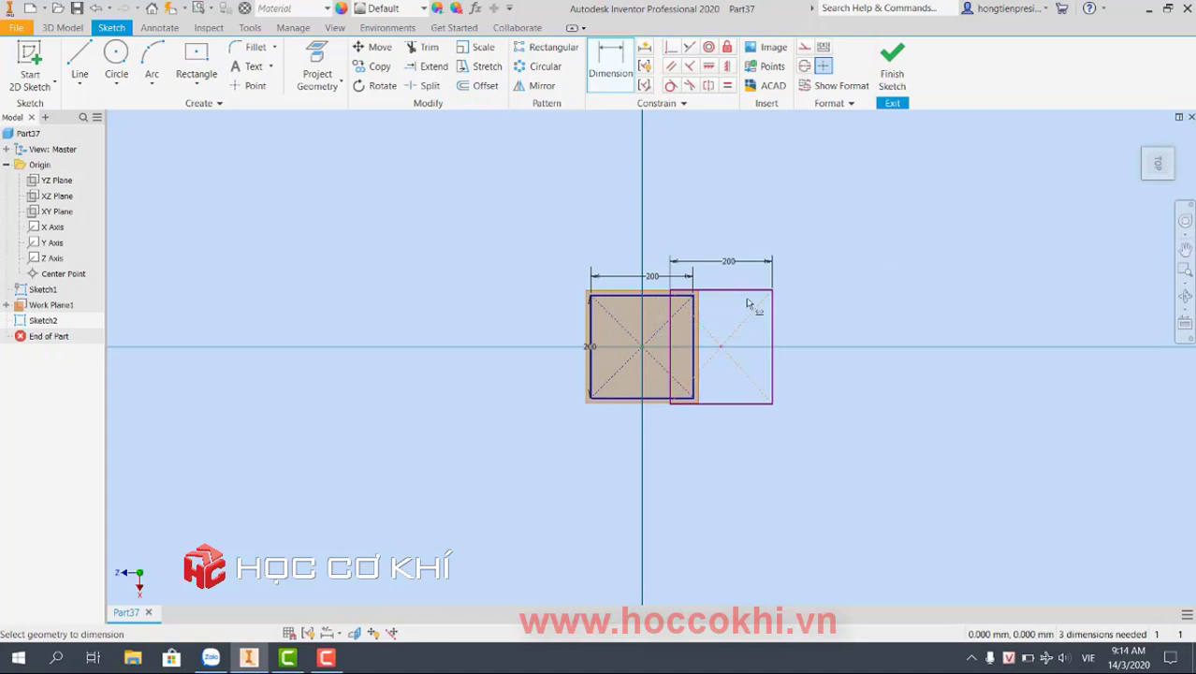
pyautogui.click(769, 398)
pyautogui.click(805, 397)
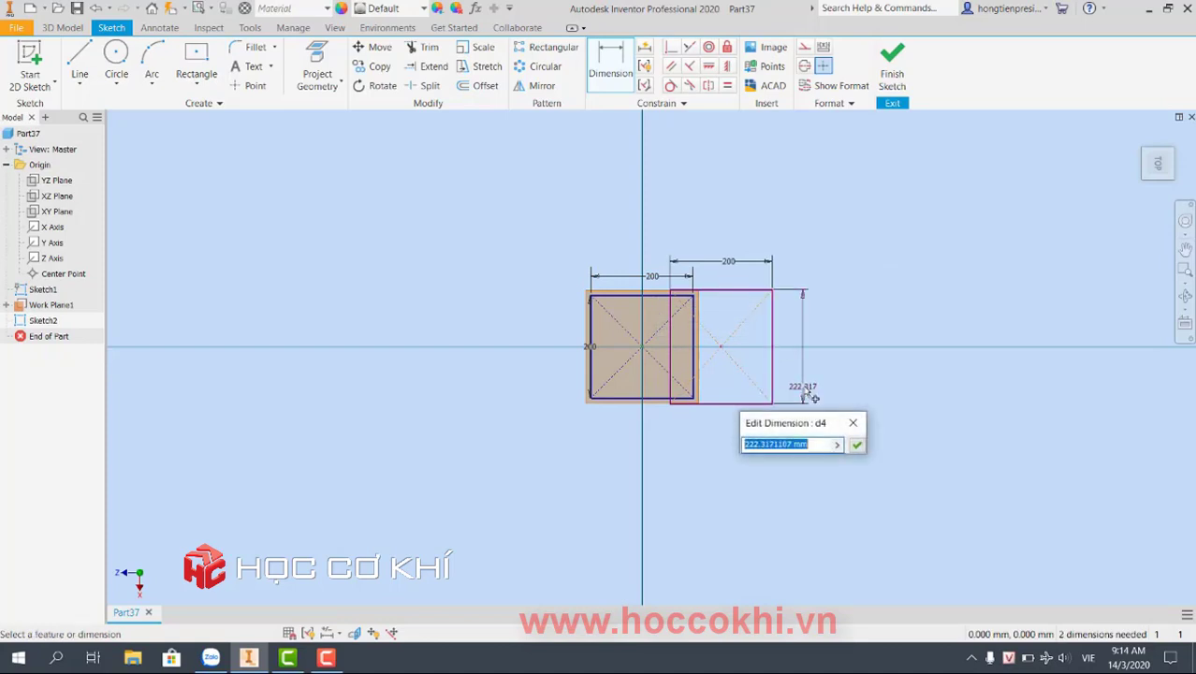
pyautogui.press('Return')
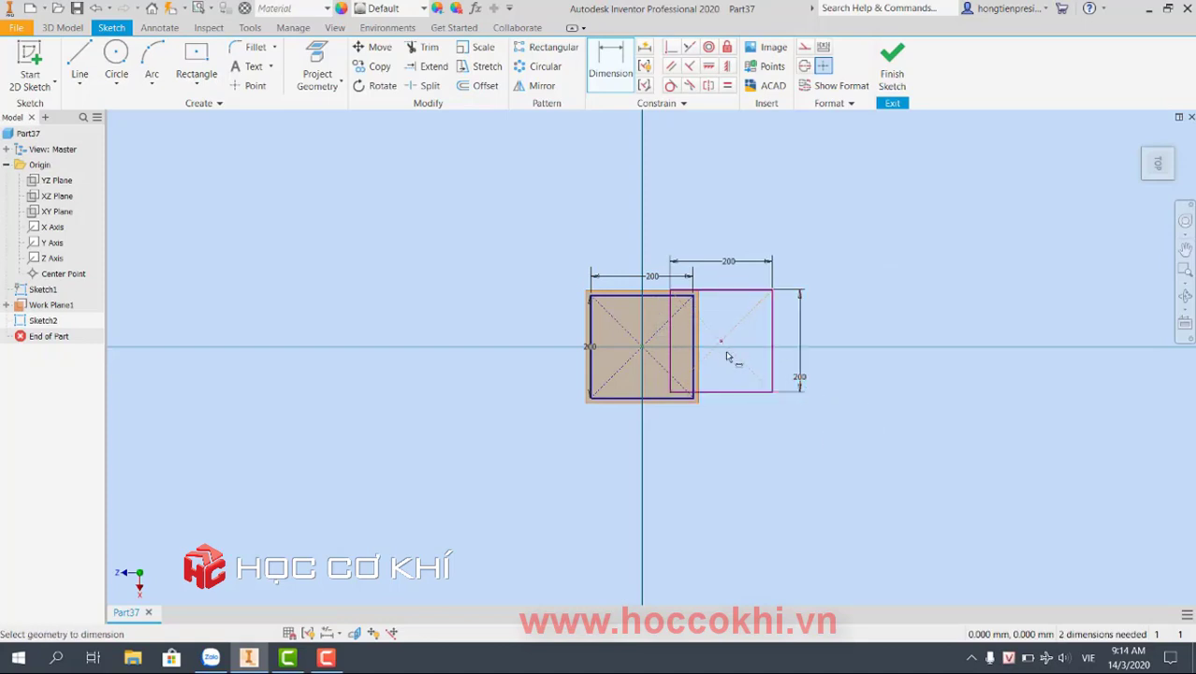
# - Place the square 150 from the origin, centre it on the horizontal axis, and finish Sketch2
pyautogui.scroll(3, 728, 356)
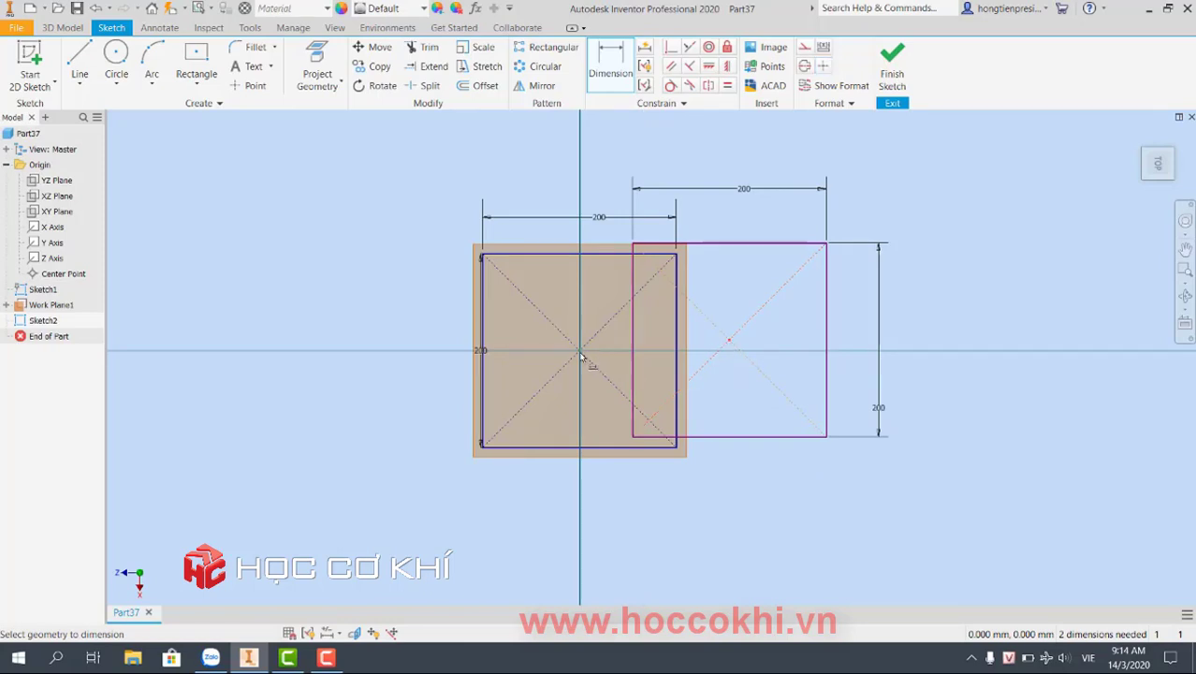
pyautogui.click(658, 525)
pyautogui.write('150')
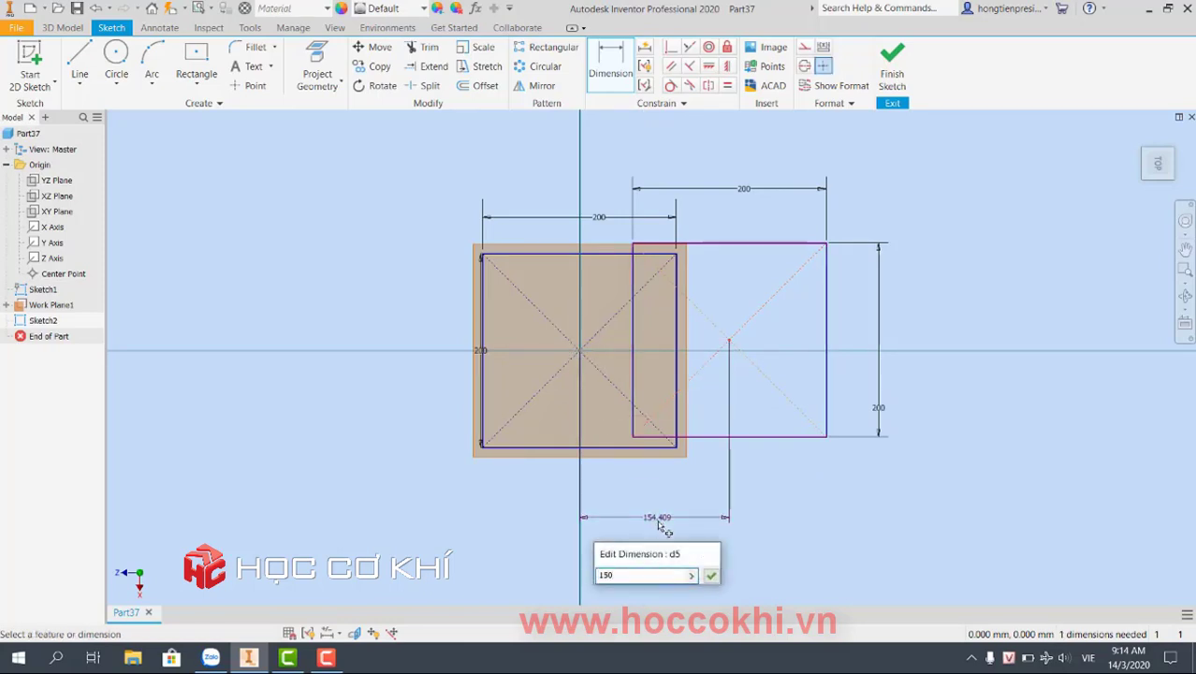
pyautogui.press('Return')
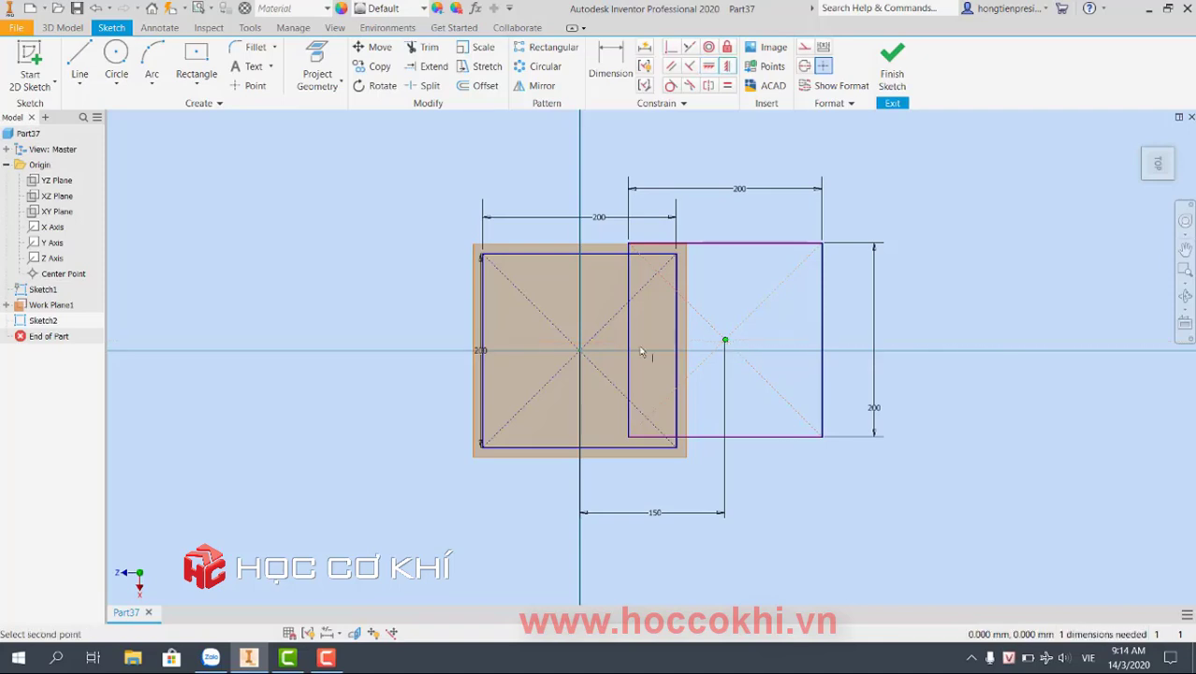
pyautogui.click(579, 354)
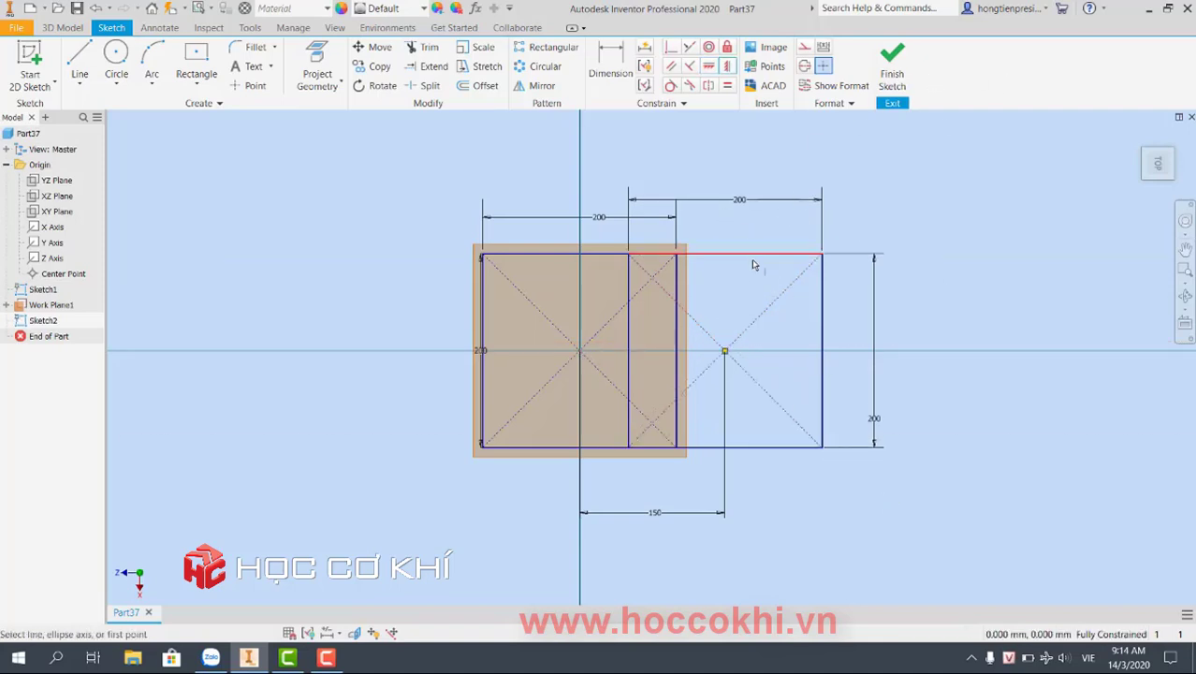
pyautogui.press('Escape')
pyautogui.moveTo(881, 503); pyautogui.dragTo(744, 208)
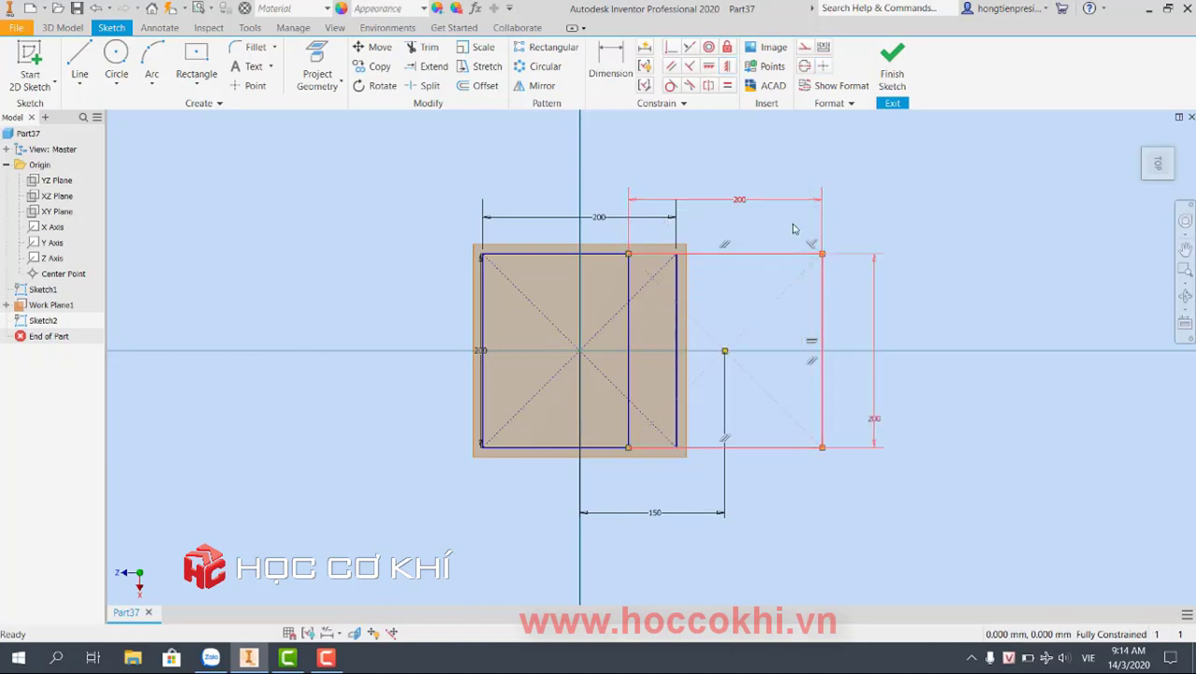
pyautogui.click(892, 66)
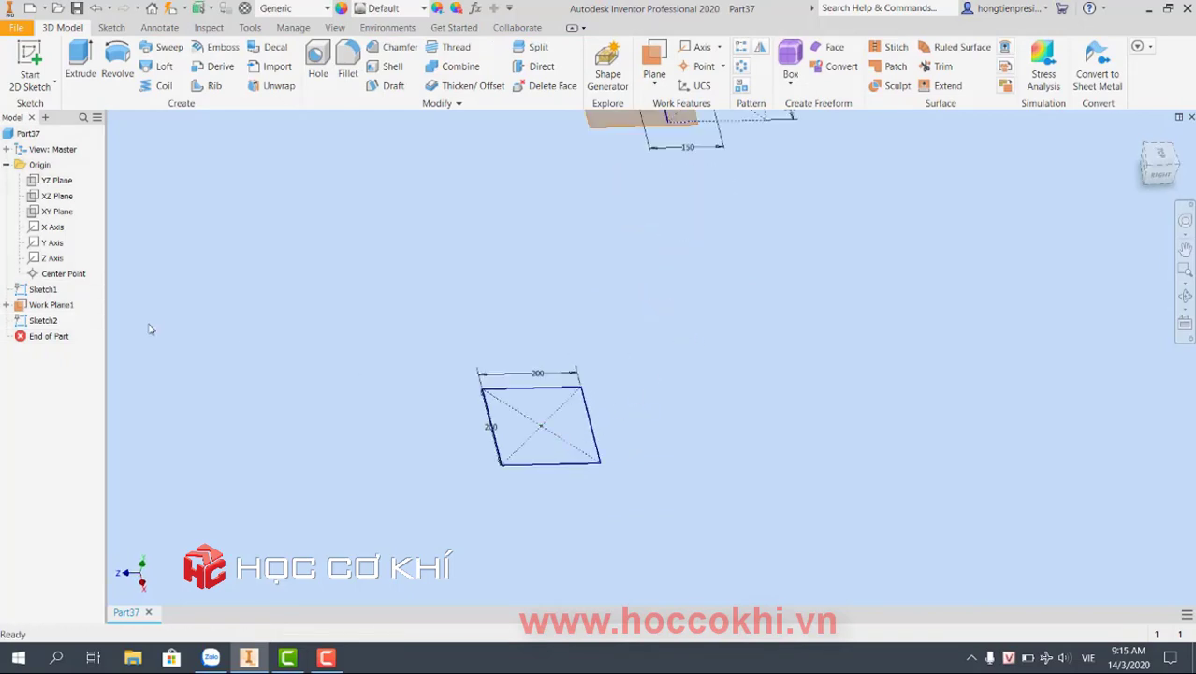
# - Edit Sketch1 and convert its selected lines to construction geometry
pyautogui.click(41, 291)
pyautogui.click(595, 408)
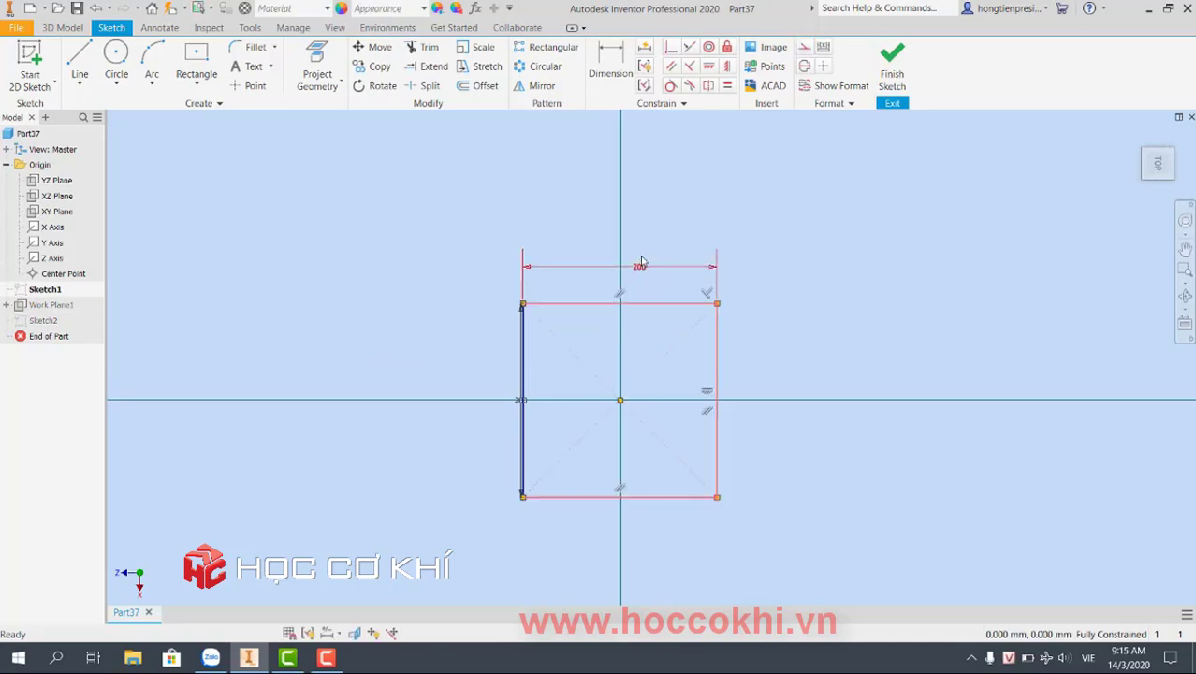
pyautogui.rightClick(759, 206)
pyautogui.click(759, 206)
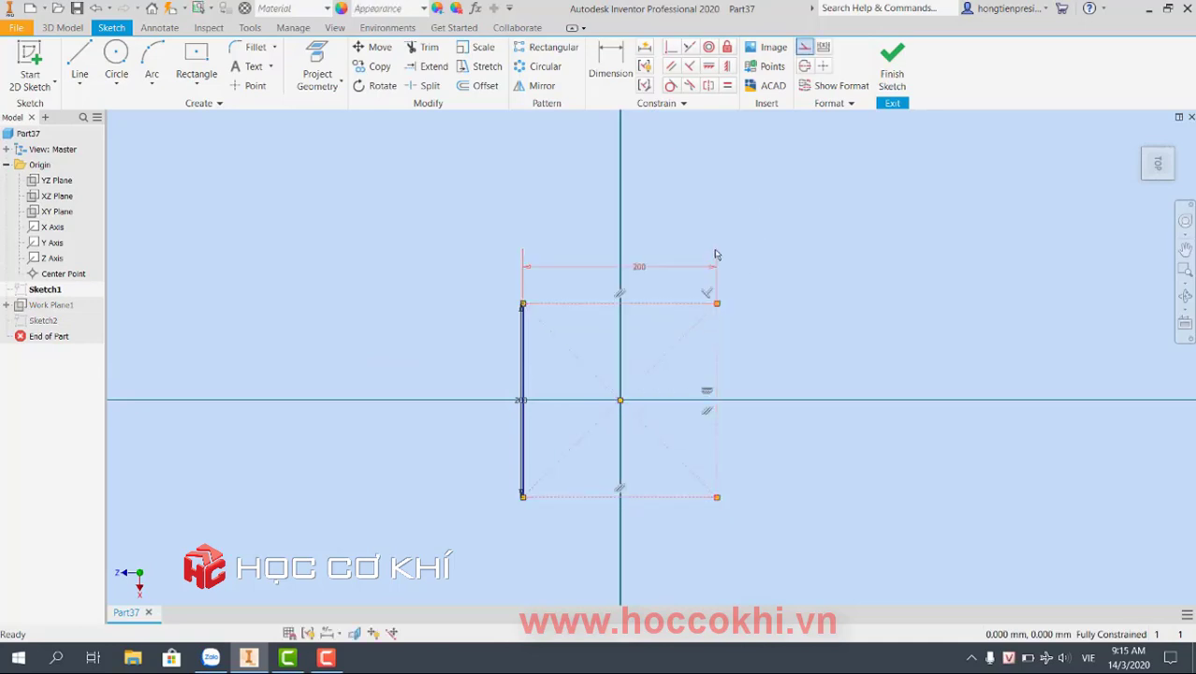
pyautogui.click(892, 64)
pyautogui.moveTo(610, 256); pyautogui.dragTo(610, 342, button='middle')
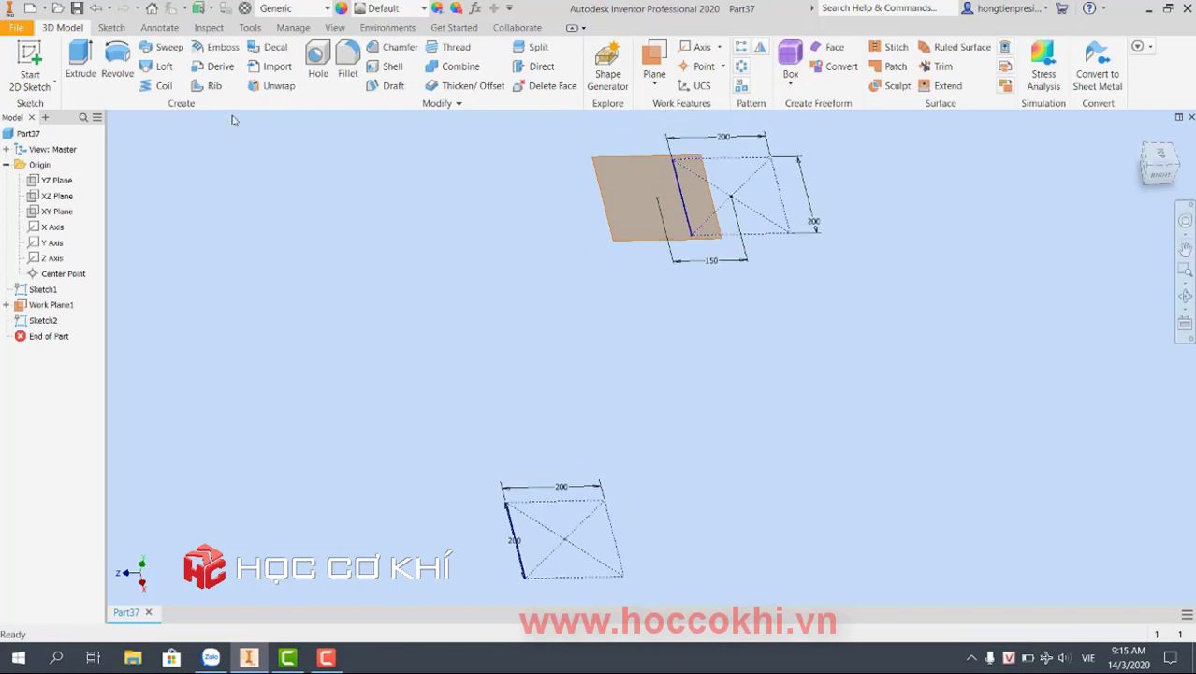
# - Start a 3D sketch and draw a line from the upper edge's corner to the lower square's corner
pyautogui.click(53, 83)
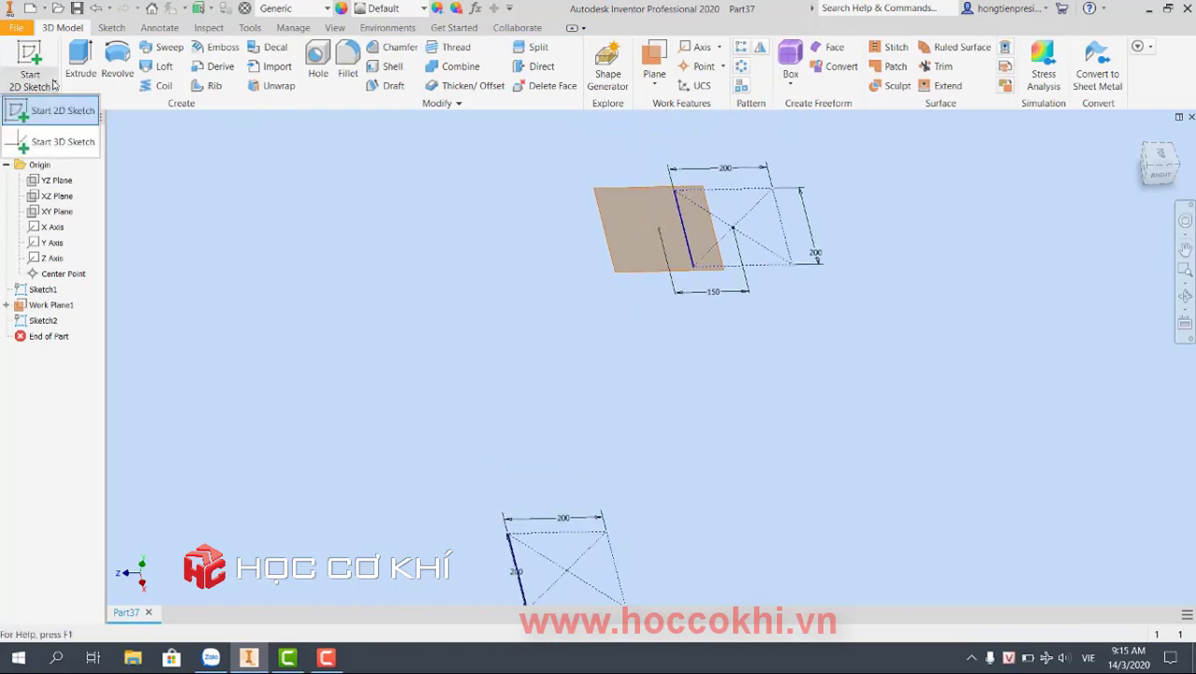
pyautogui.click(63, 141)
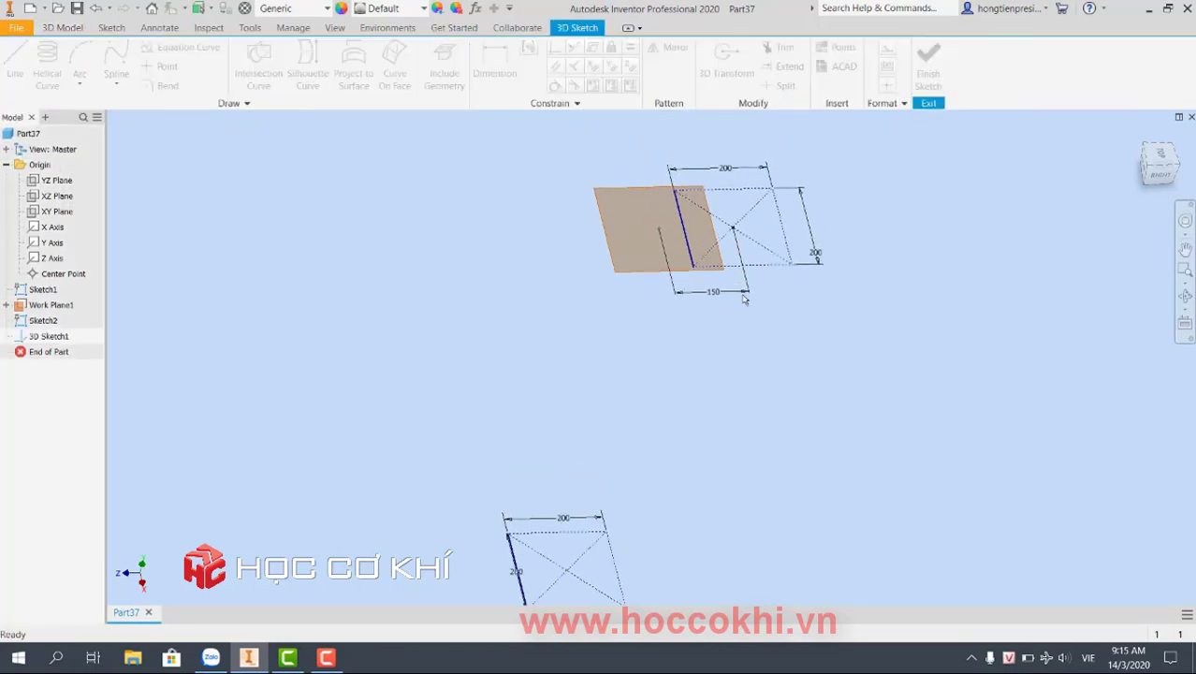
pyautogui.click(15, 64)
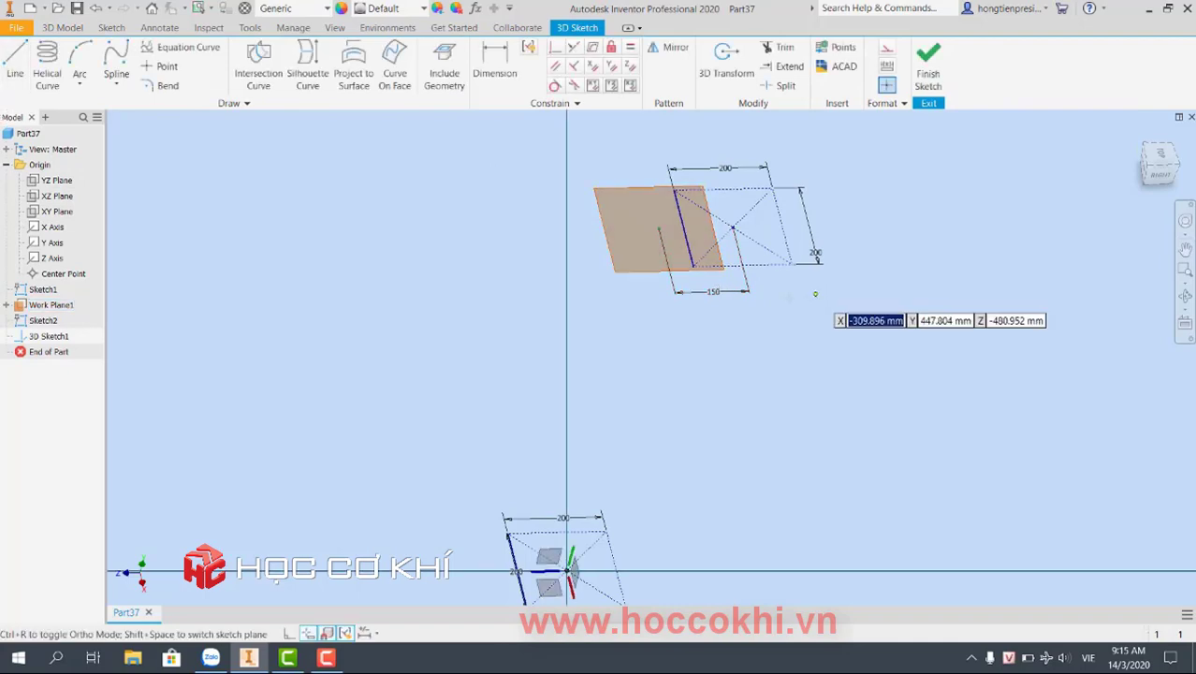
pyautogui.click(670, 254)
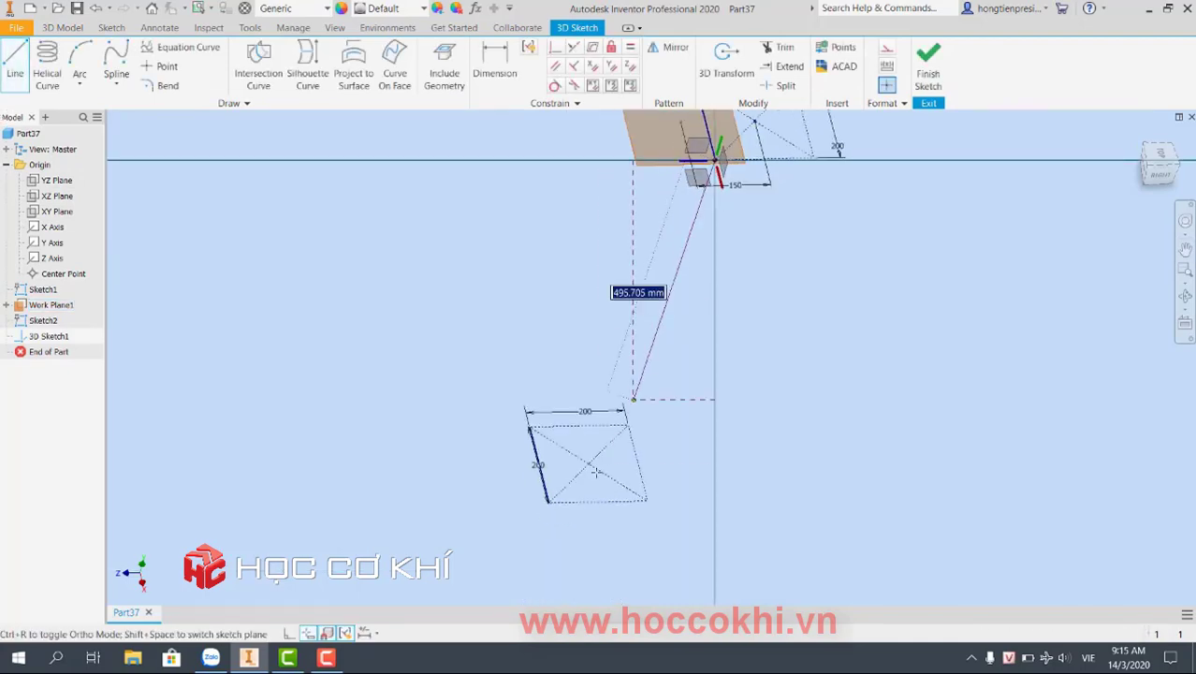
pyautogui.click(548, 501)
pyautogui.press('Escape')
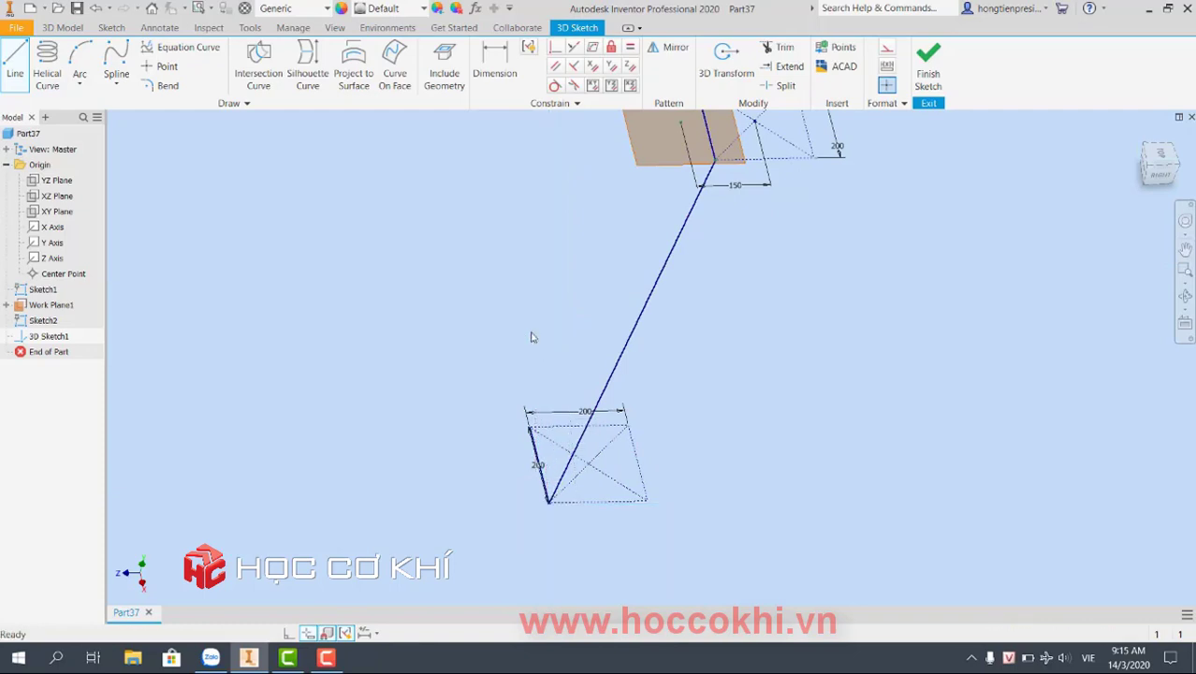
# - Draw the second line from the upper edge's other end to the matching lower corner
pyautogui.keyDown('shift'); pyautogui.moveTo(530, 337); pyautogui.dragTo(686, 240, button='middle'); pyautogui.keyUp('shift')
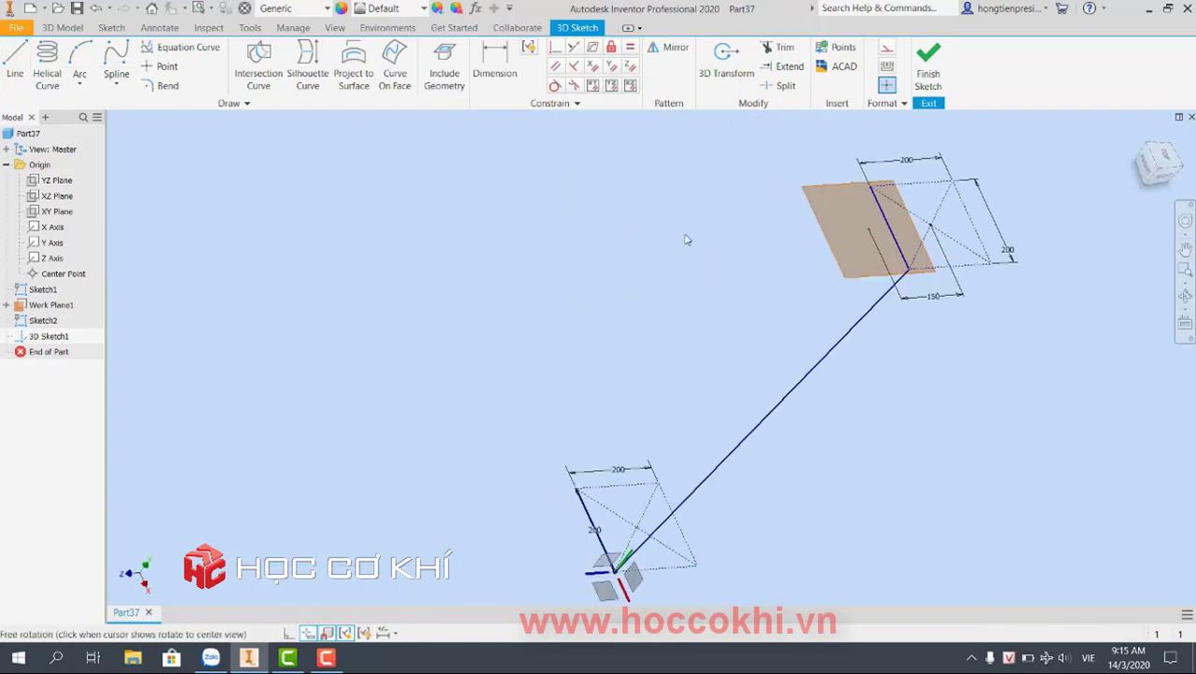
pyautogui.press('l')
pyautogui.click(870, 187)
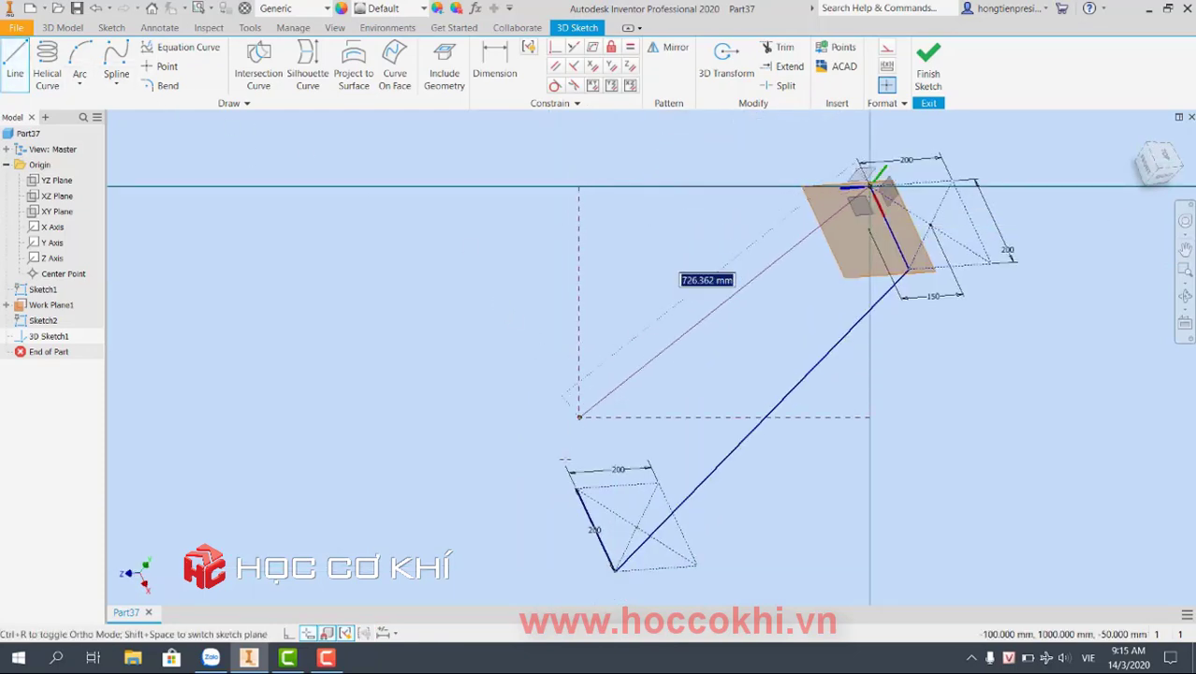
pyautogui.click(578, 487)
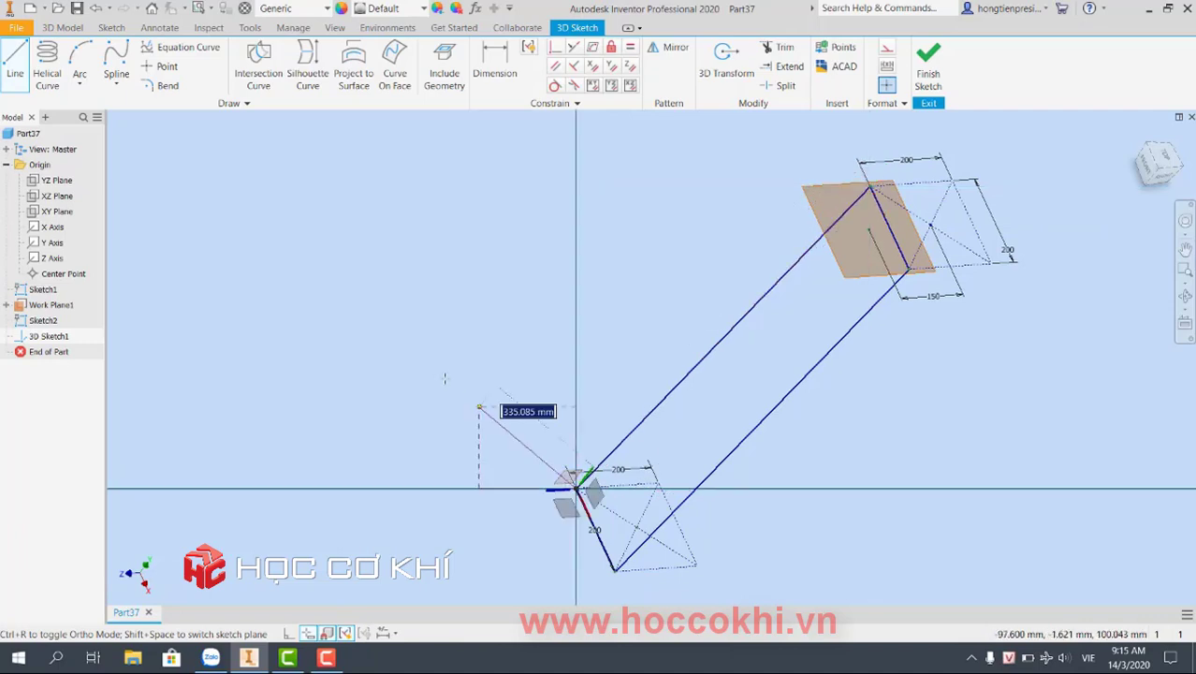
pyautogui.press('Escape')
pyautogui.keyDown('shift'); pyautogui.moveTo(719, 488); pyautogui.dragTo(881, 347, button='middle'); pyautogui.keyUp('shift')
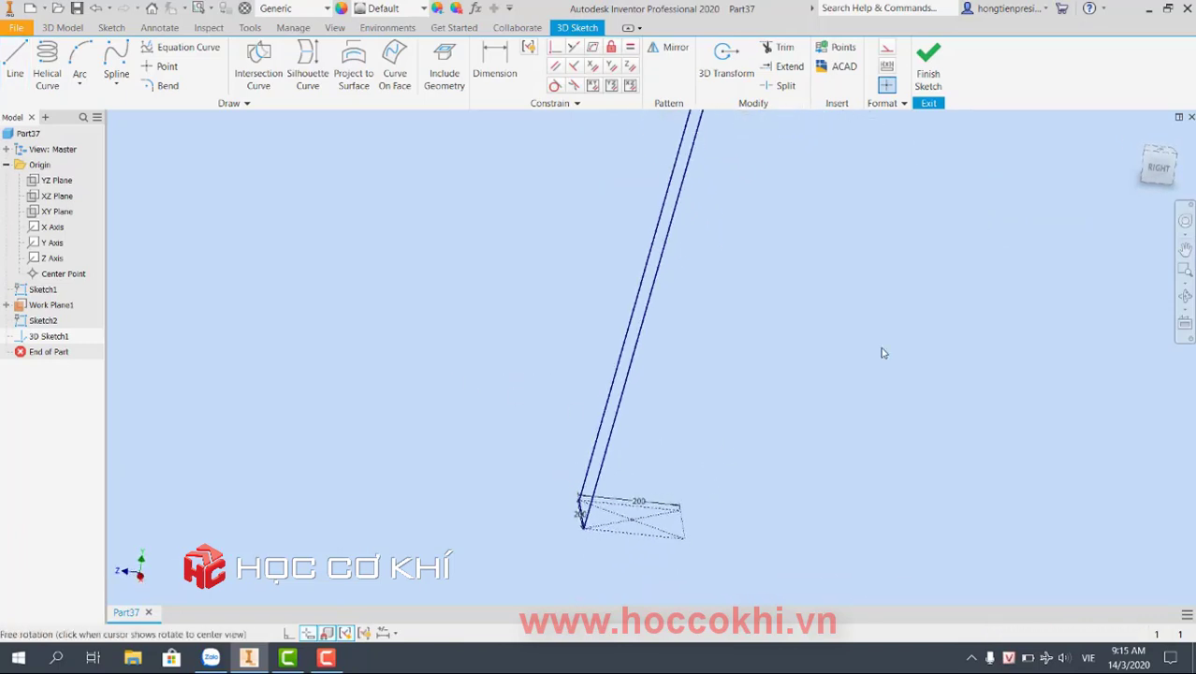
pyautogui.moveTo(903, 248)
pyautogui.keyDown('shift'); pyautogui.mouseDown(button='middle')
pyautogui.moveTo(613, 248)
pyautogui.moveTo(665, 240)
pyautogui.moveTo(654, 201)
pyautogui.mouseUp(button='middle'); pyautogui.keyUp('shift')
# - Finish the 3D sketch and hide Work Plane1
pyautogui.click(921, 66)
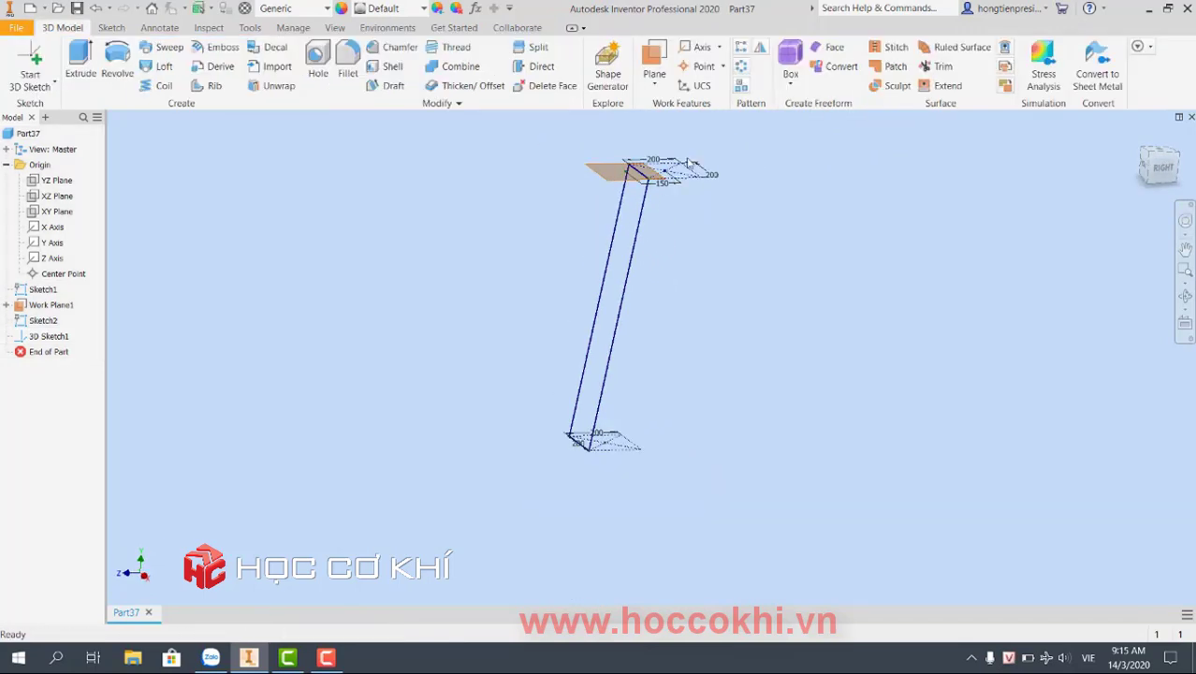
pyautogui.rightClick(52, 306)
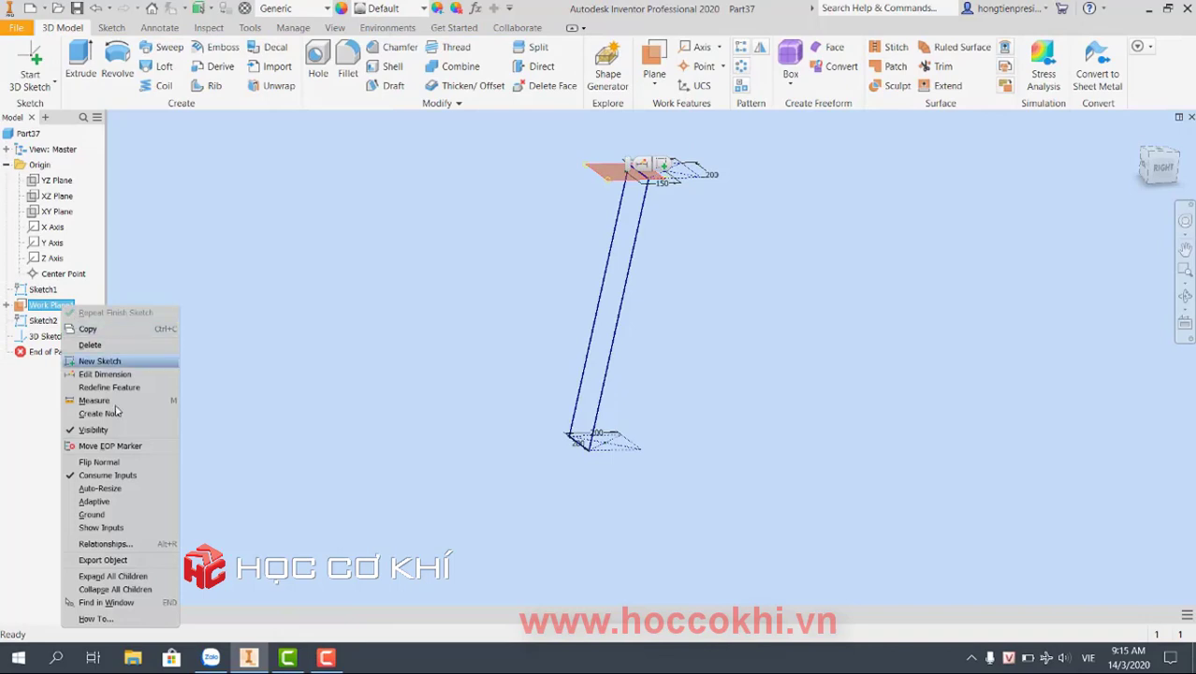
pyautogui.click(103, 432)
pyautogui.keyDown('shift'); pyautogui.moveTo(649, 374); pyautogui.dragTo(678, 323, button='middle'); pyautogui.keyUp('shift')
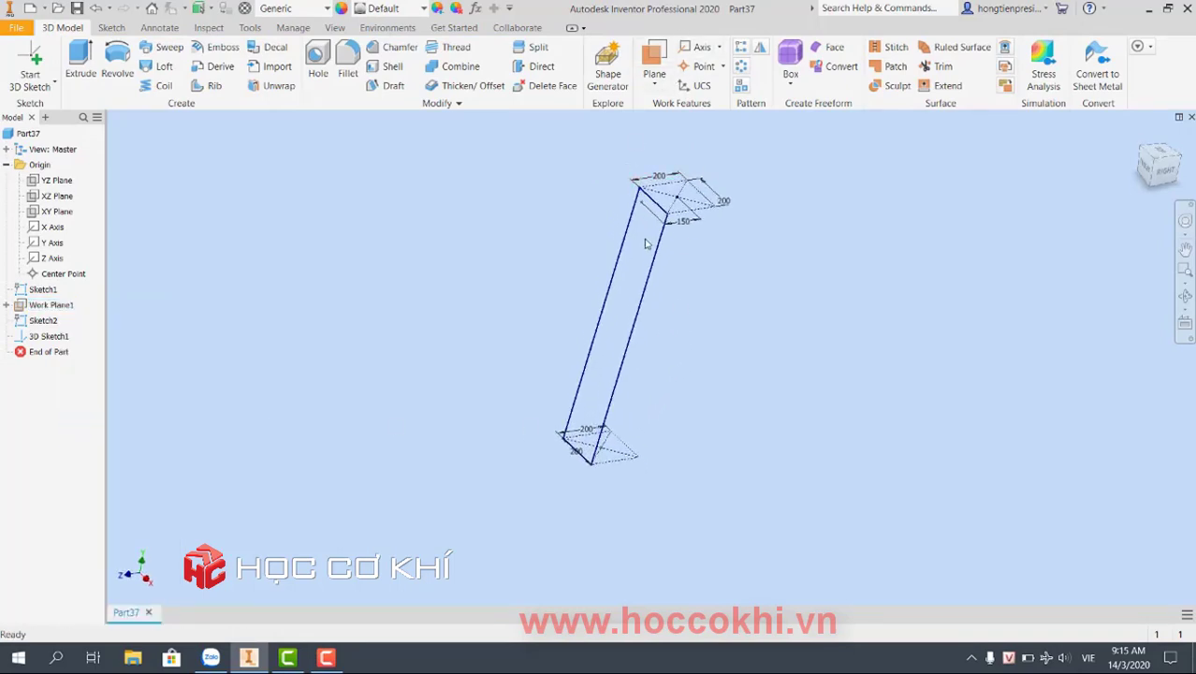
# - Create Work Plane2 through the two 3D sketch side lines
pyautogui.click(649, 59)
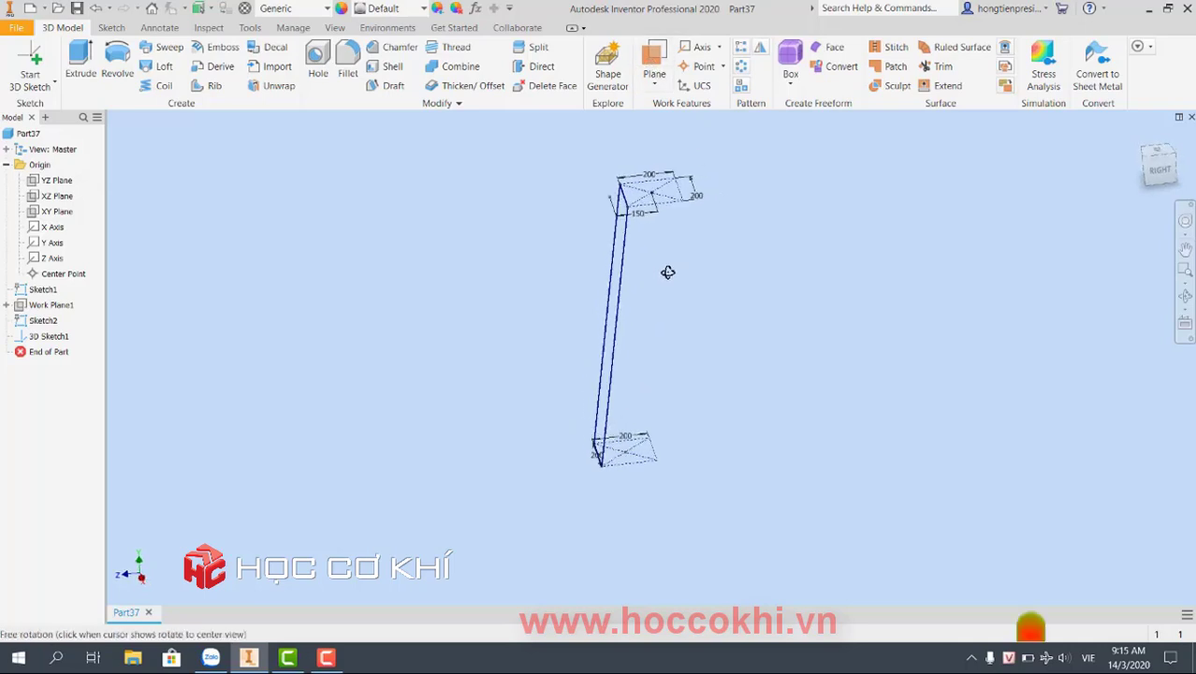
pyautogui.keyDown('shift'); pyautogui.moveTo(705, 275); pyautogui.dragTo(567, 226, button='middle'); pyautogui.keyUp('shift')
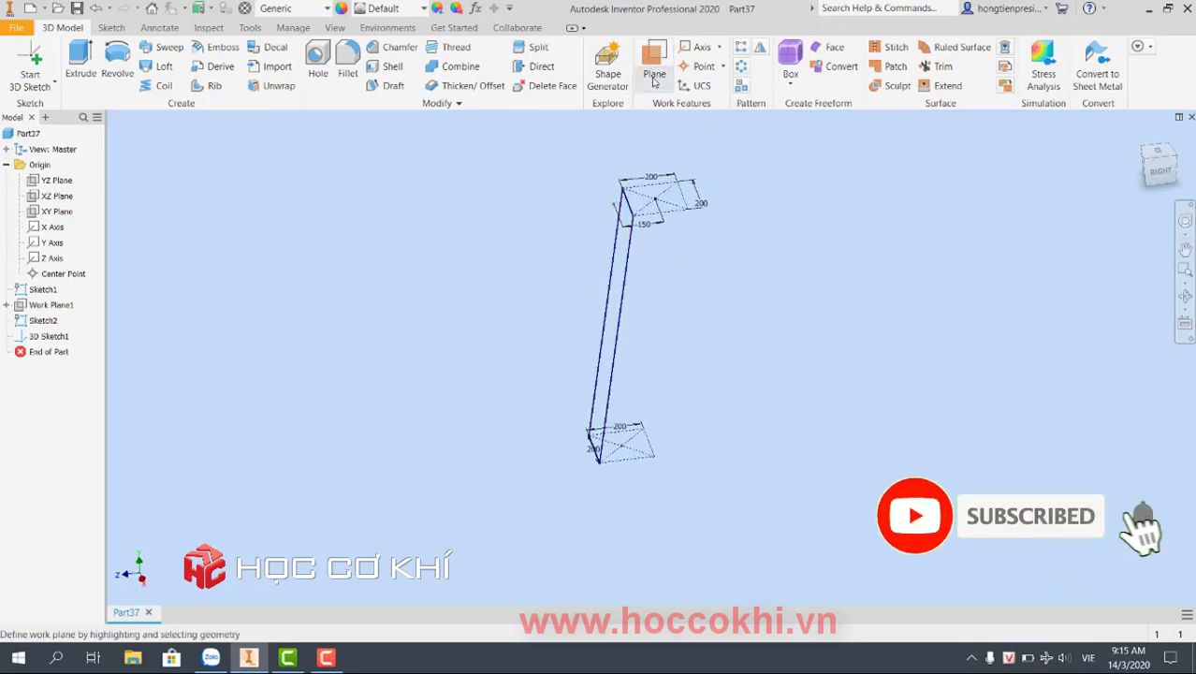
pyautogui.moveTo(613, 267)
pyautogui.keyDown('shift'); pyautogui.mouseDown(button='middle')
pyautogui.moveTo(753, 312)
pyautogui.moveTo(630, 247)
pyautogui.mouseUp(button='middle'); pyautogui.keyUp('shift')
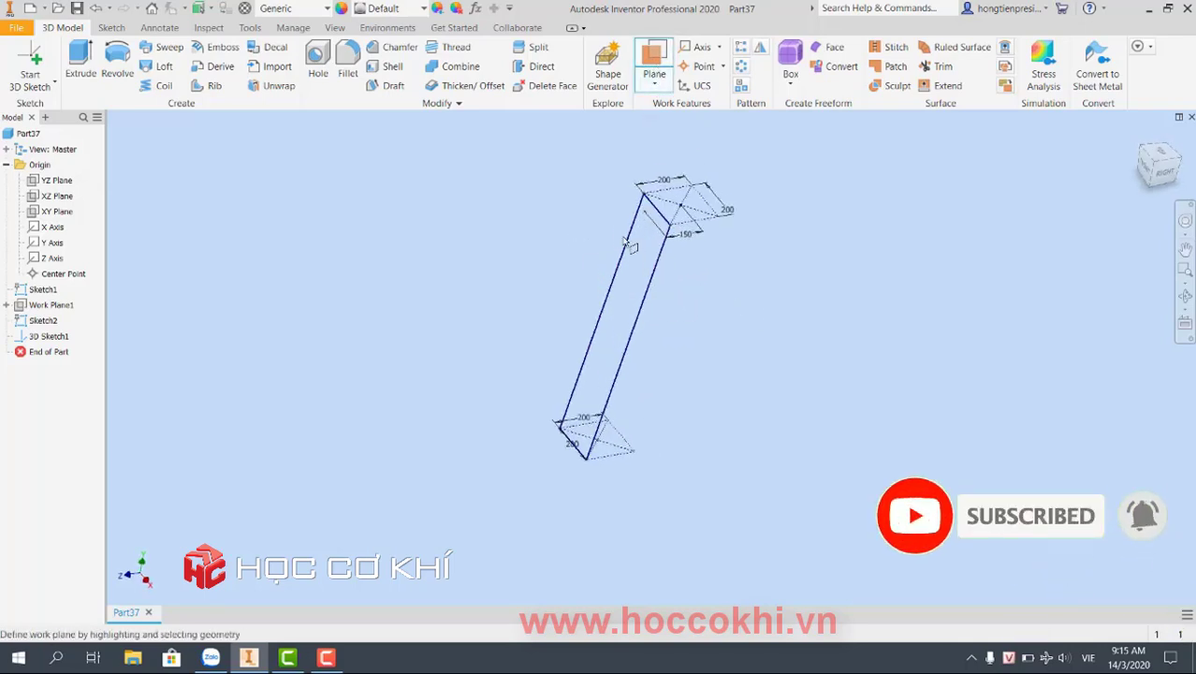
pyautogui.scroll(-3, 646, 257)
pyautogui.click(652, 290)
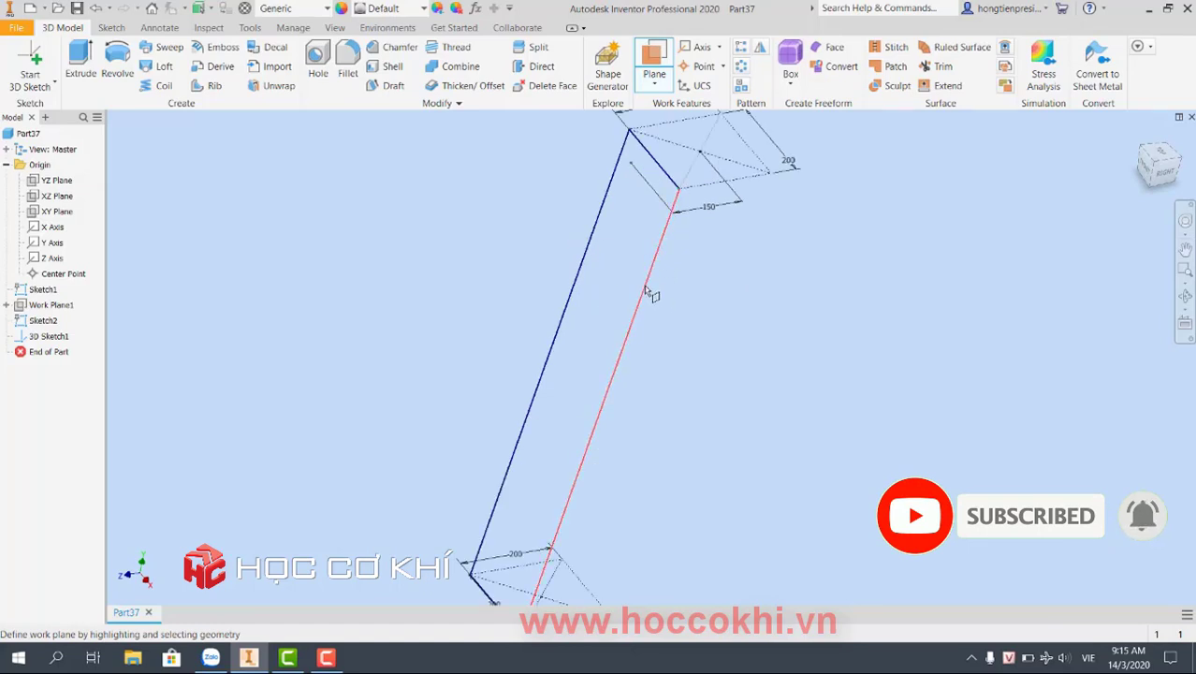
pyautogui.click(589, 260)
pyautogui.keyDown('shift'); pyautogui.moveTo(695, 318); pyautogui.dragTo(663, 304, button='middle'); pyautogui.keyUp('shift')
pyautogui.press('F6')
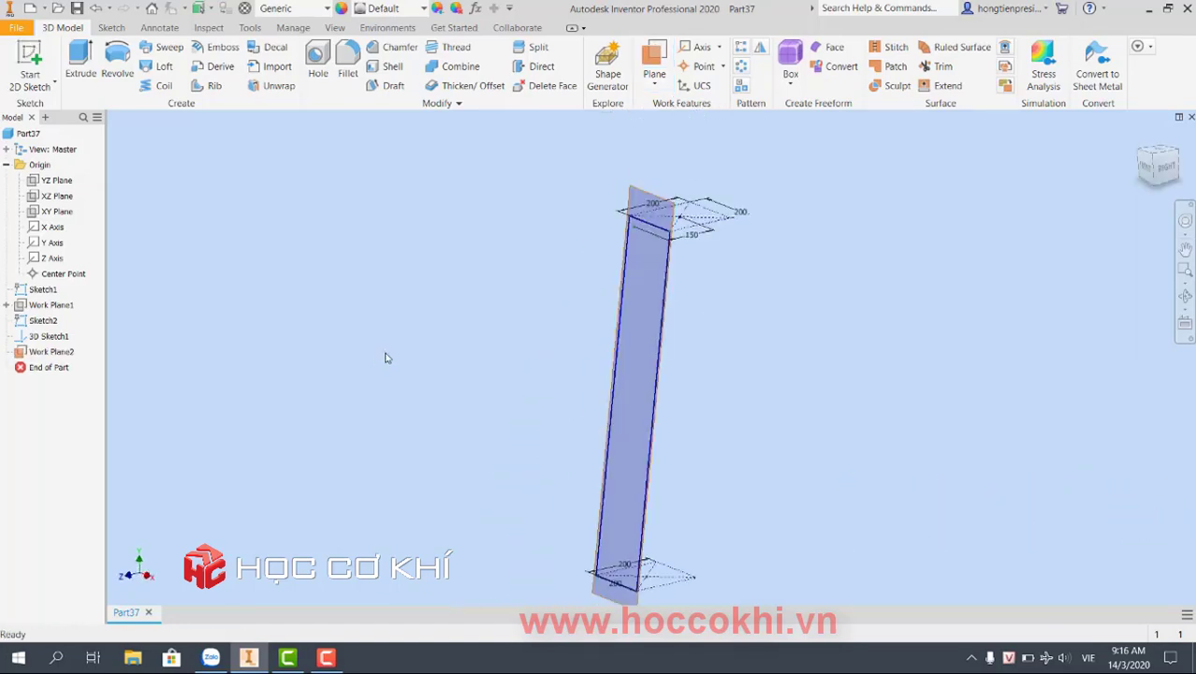
# - Start a new 2D sketch on Work Plane2
pyautogui.moveTo(836, 366)
pyautogui.keyDown('shift'); pyautogui.mouseDown(button='middle')
pyautogui.moveTo(820, 366)
pyautogui.moveTo(846, 371)
pyautogui.mouseUp(button='middle'); pyautogui.keyUp('shift')
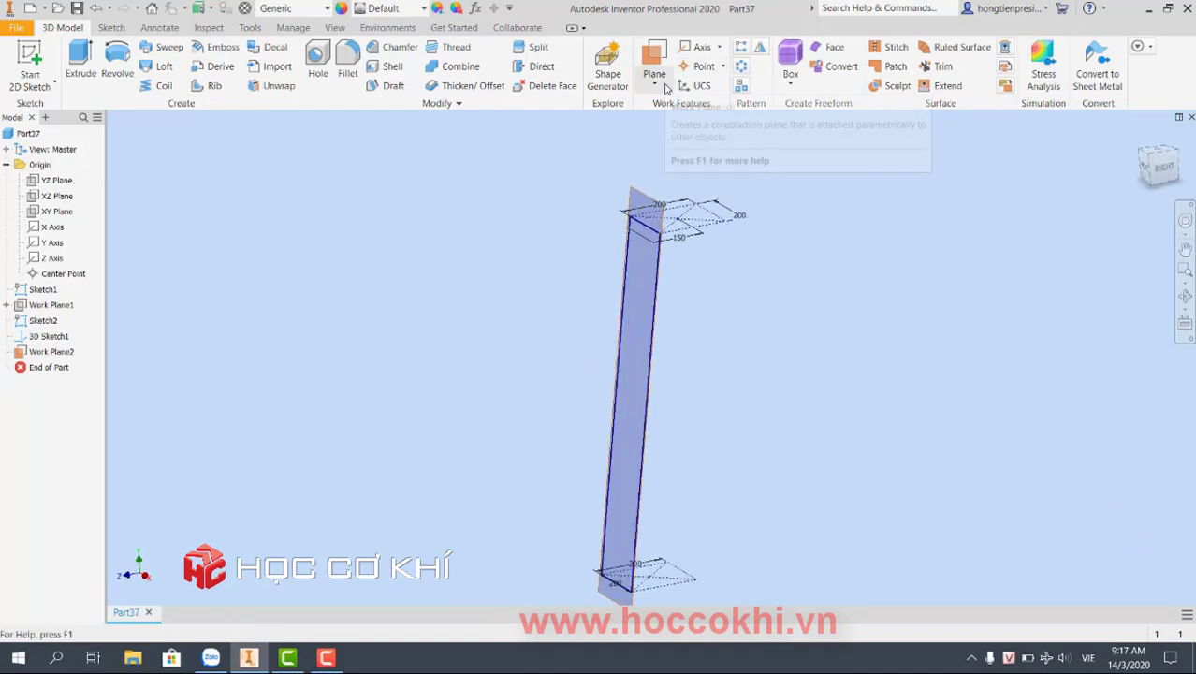
pyautogui.keyDown('shift'); pyautogui.moveTo(716, 267); pyautogui.dragTo(697, 215, button='middle'); pyautogui.keyUp('shift')
pyautogui.click(682, 194)
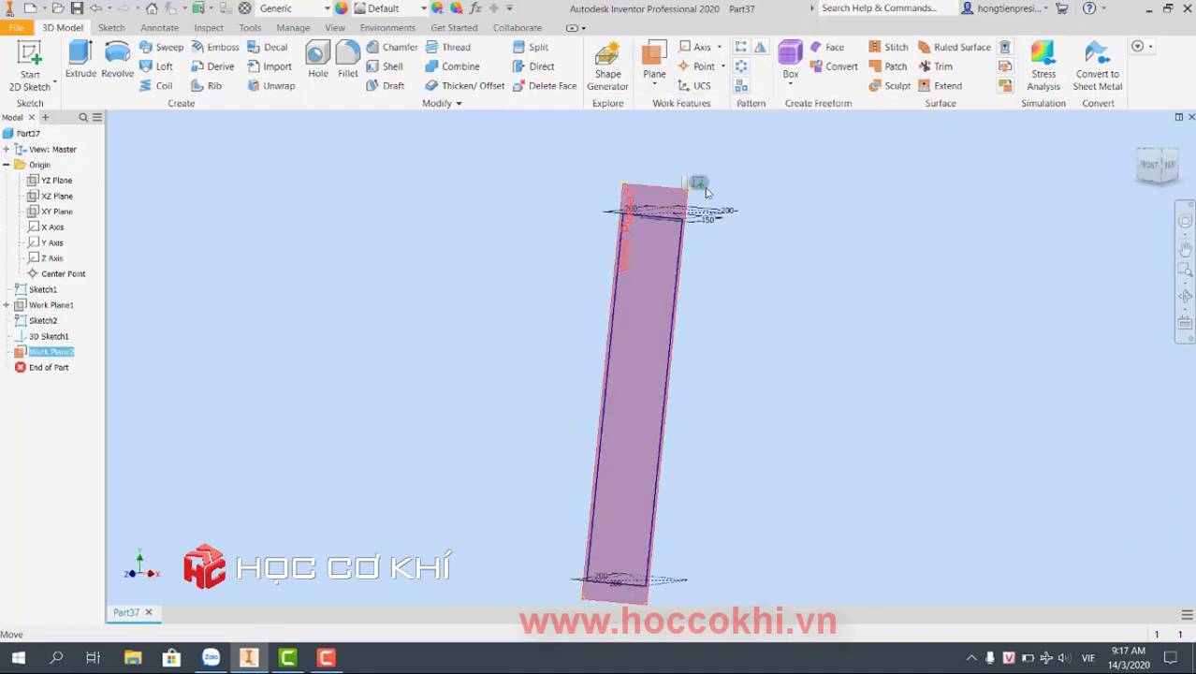
pyautogui.press('s')
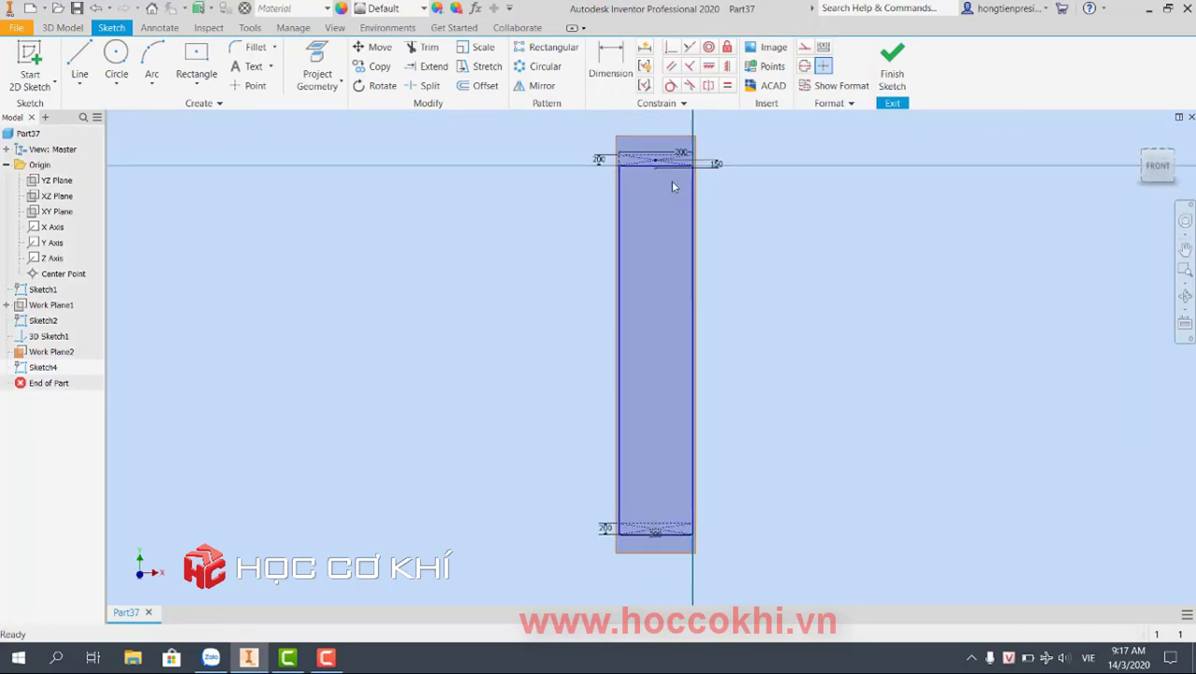
pyautogui.scroll(3, 671, 181)
# - Draw a short horizontal rung line inside the rail near the top
pyautogui.click(79, 56)
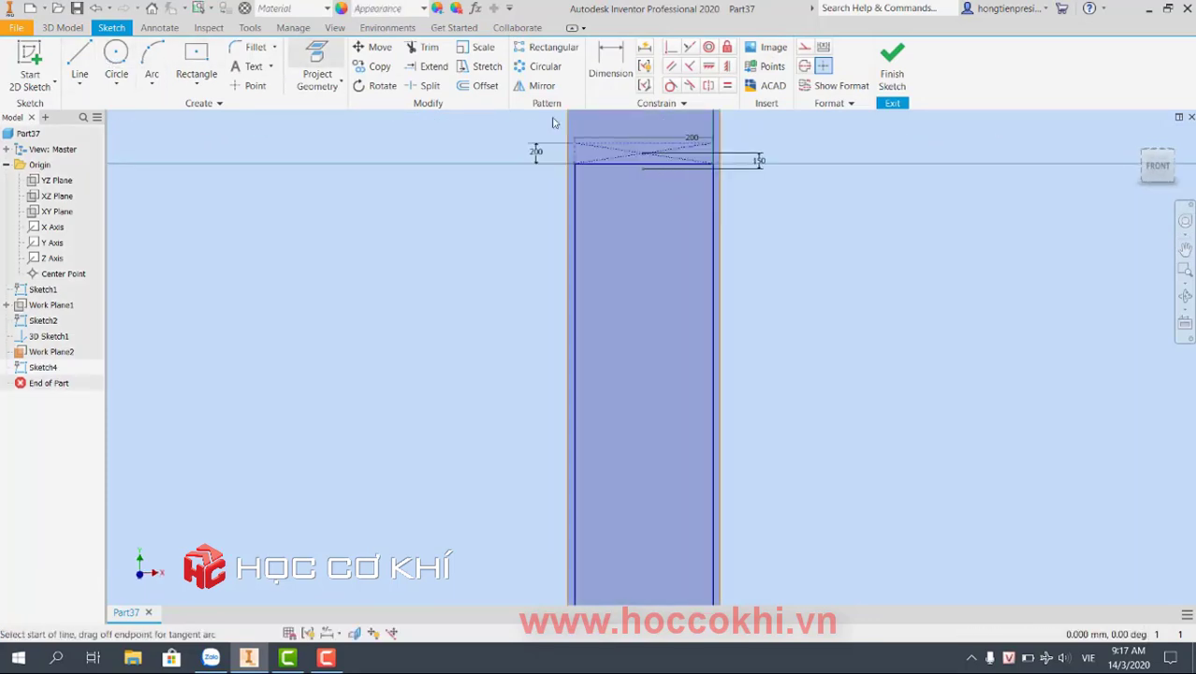
pyautogui.click(608, 232)
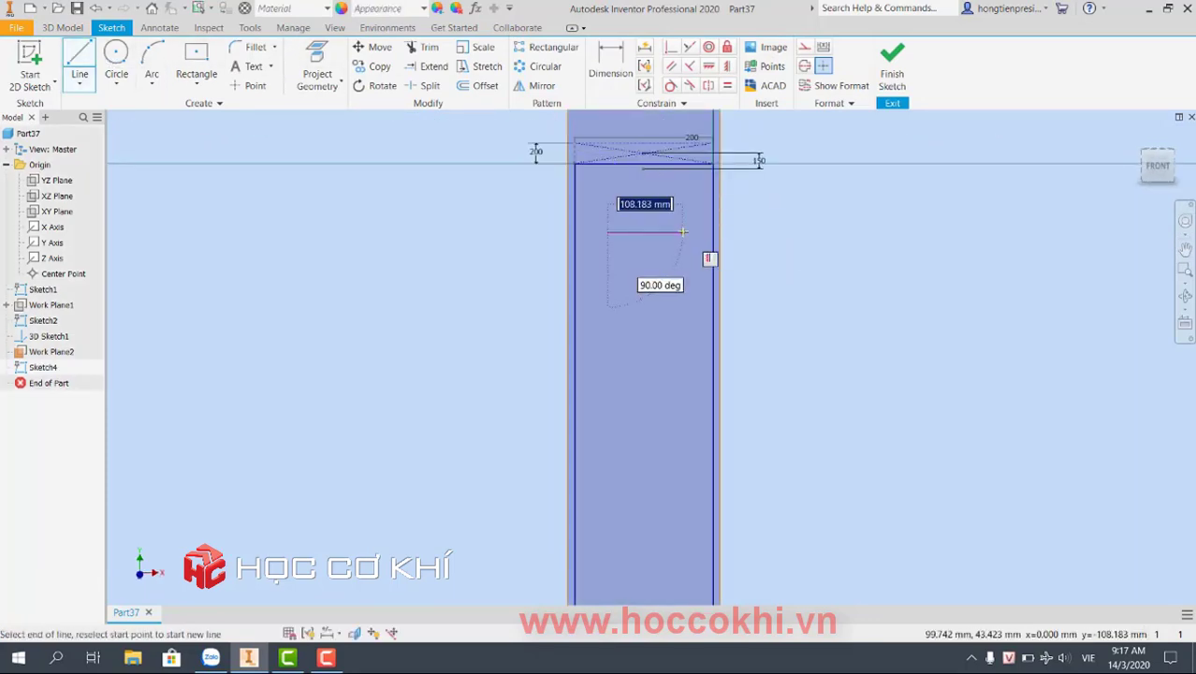
pyautogui.click(684, 231)
pyautogui.press('Escape')
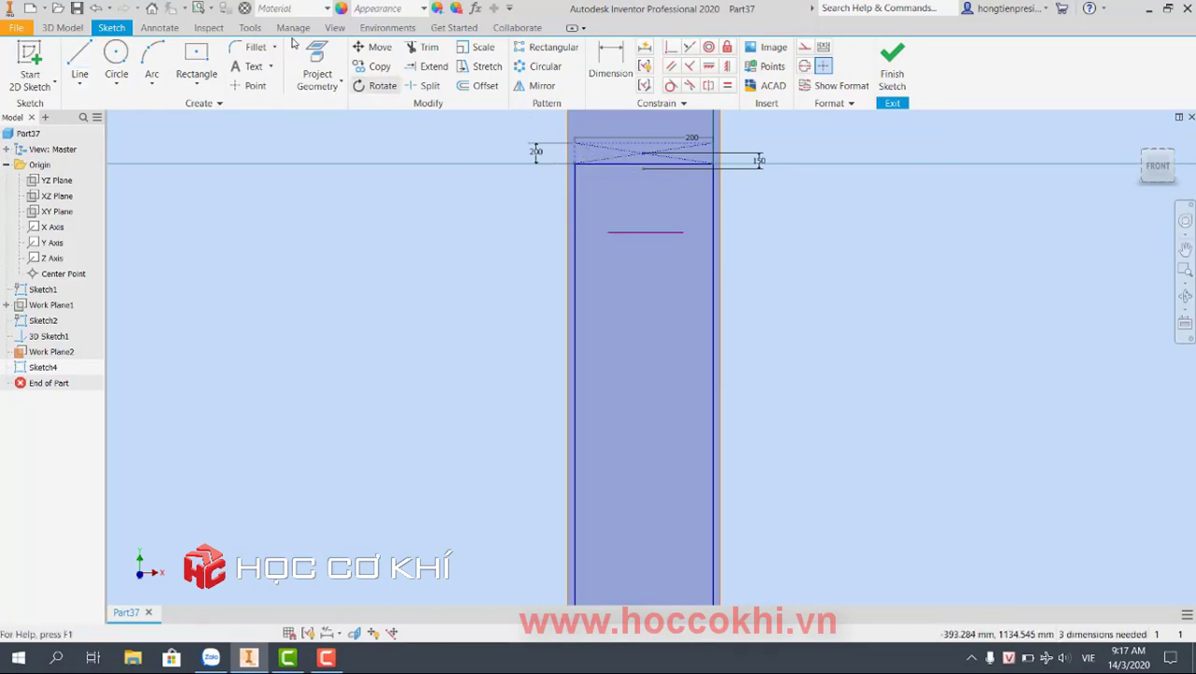
# - Project the rail's right edge into the sketch
pyautogui.click(317, 67)
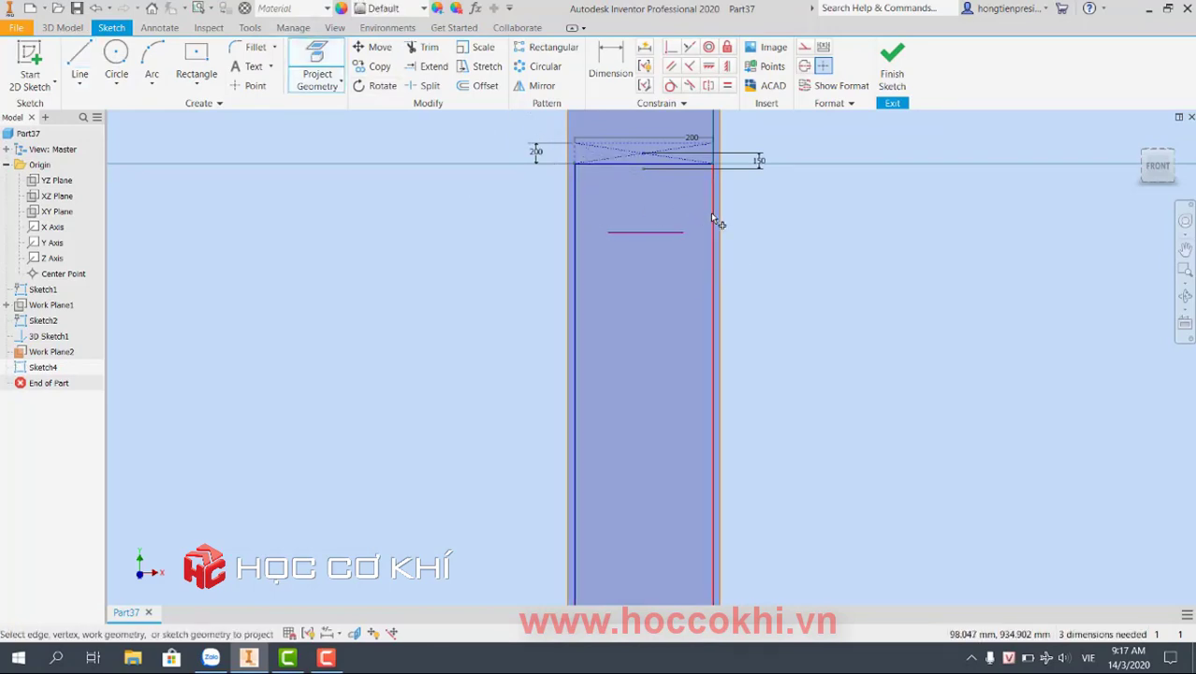
pyautogui.scroll(-2, 707, 217)
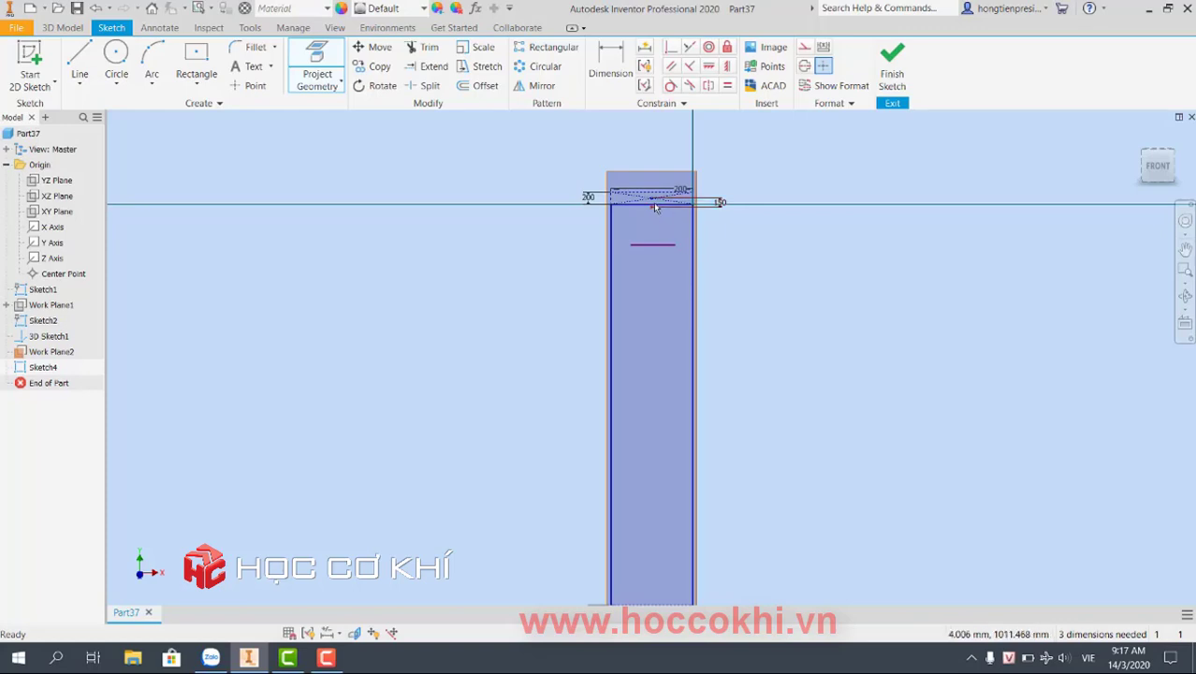
pyautogui.click(303, 75)
# - Dimension the rung line 150 below the top axis and extend it to the right edge
pyautogui.press('d')
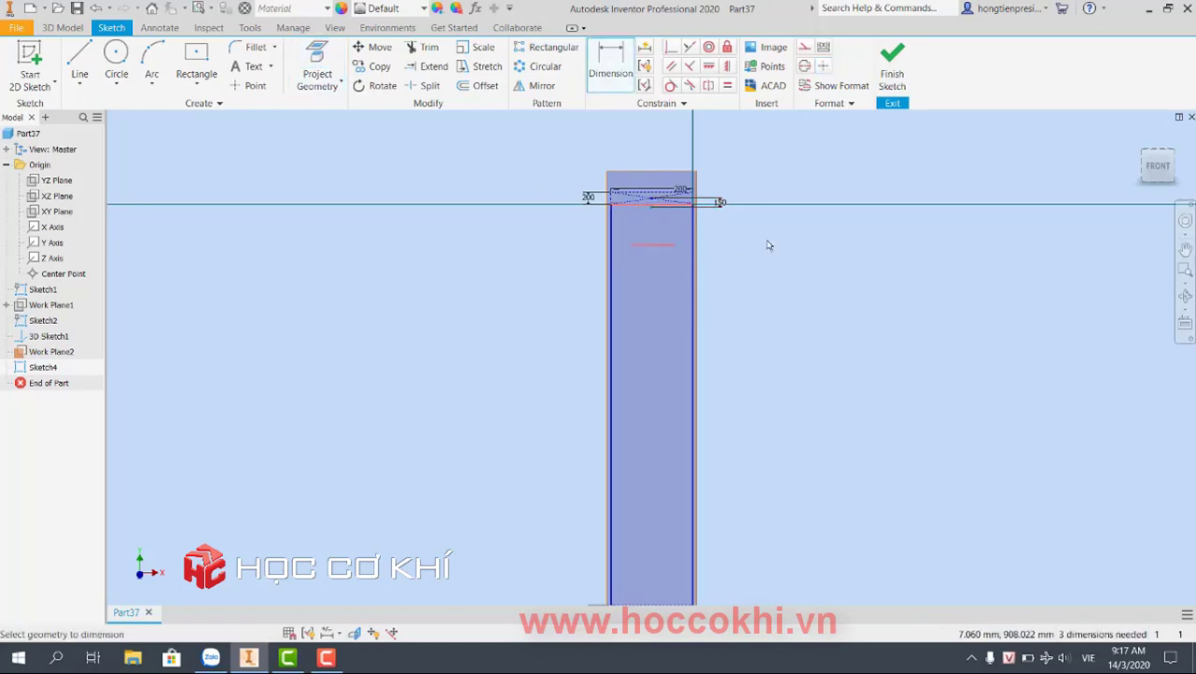
pyautogui.click(768, 246)
pyautogui.write('150')
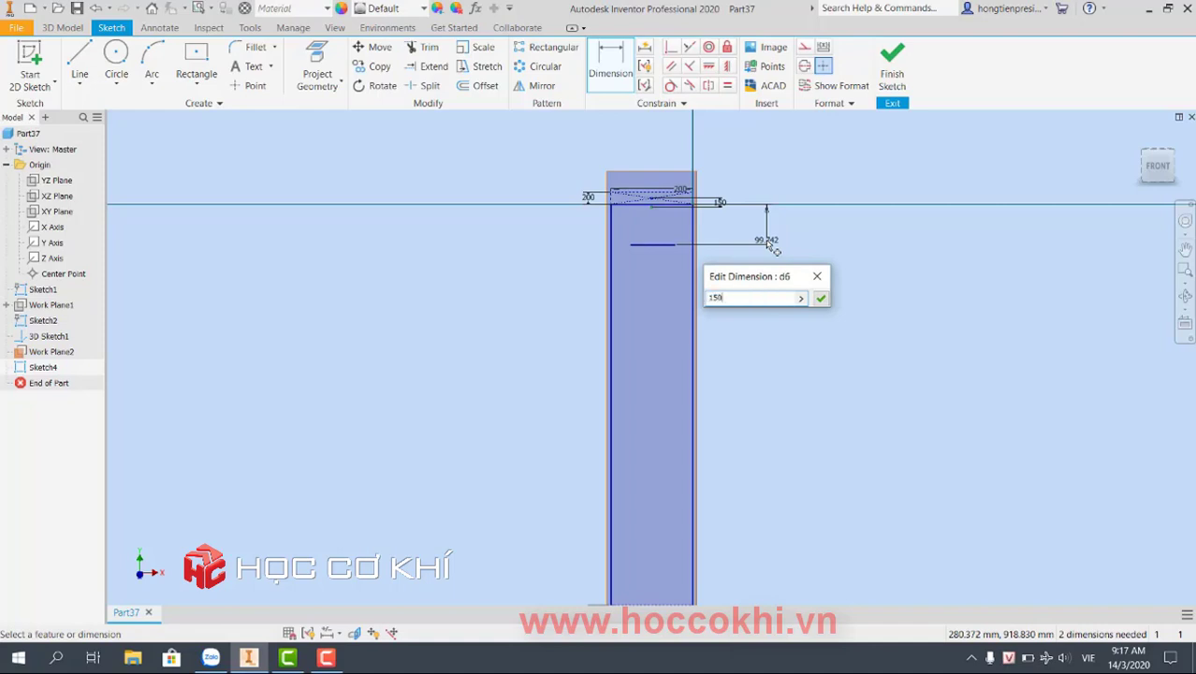
pyautogui.press('Return')
pyautogui.scroll(2, 710, 289)
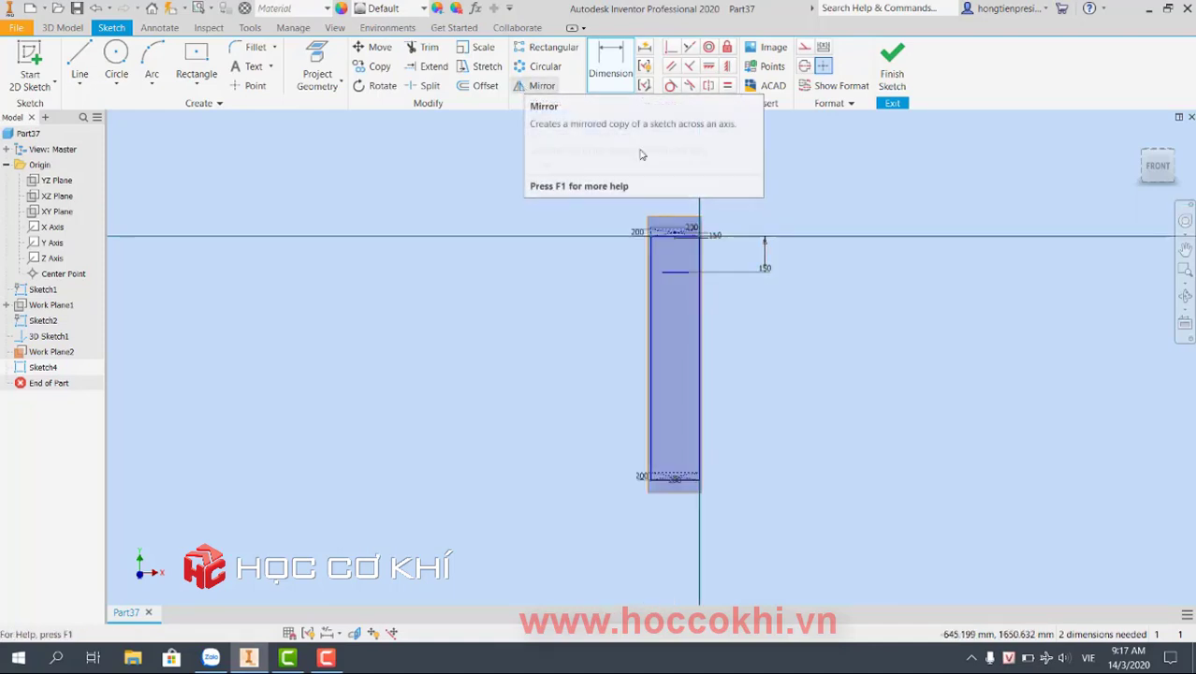
pyautogui.scroll(-3, 713, 274)
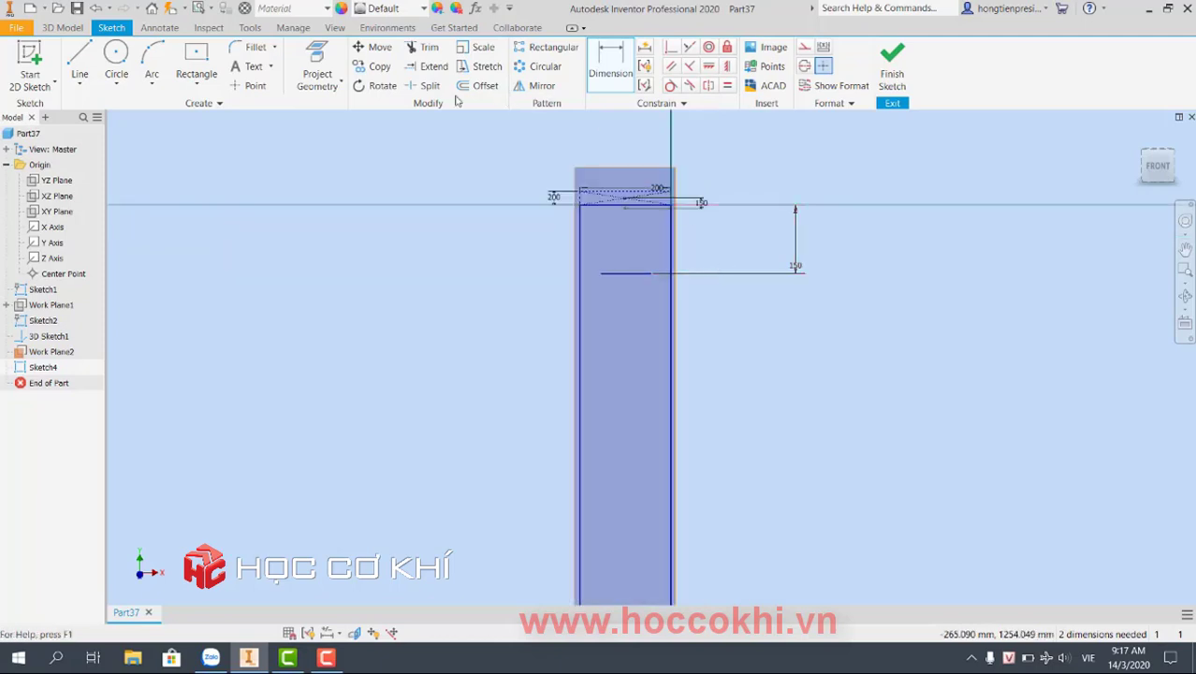
pyautogui.click(430, 72)
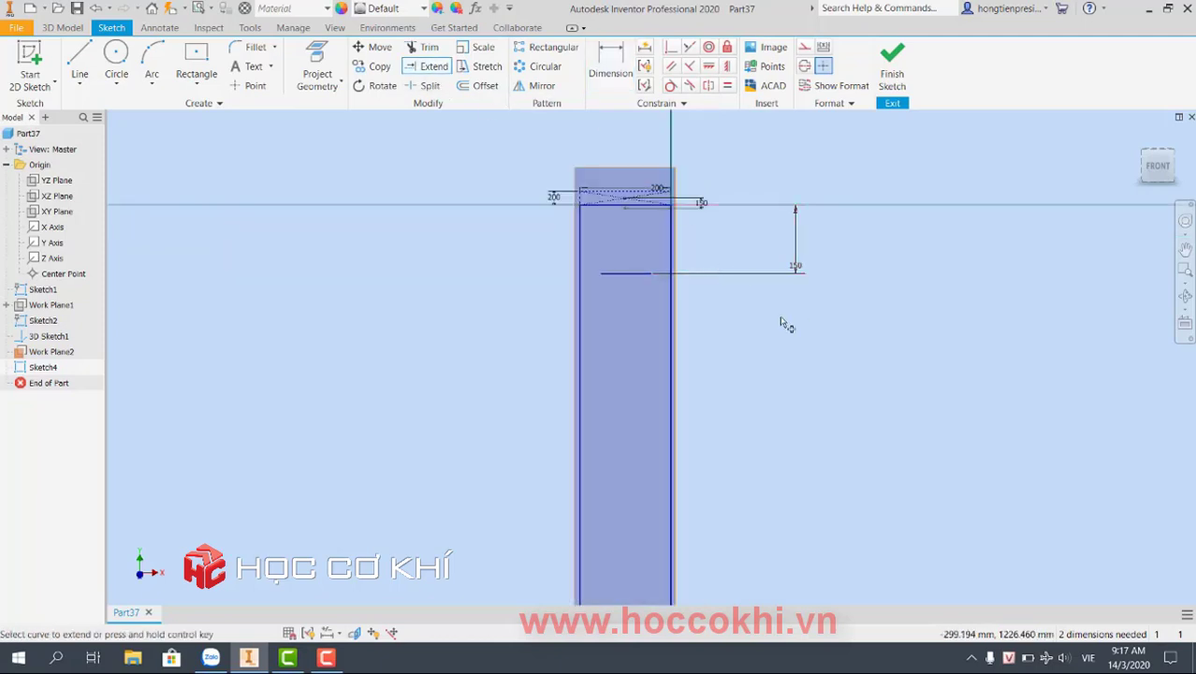
pyautogui.click(643, 274)
pyautogui.press('Escape')
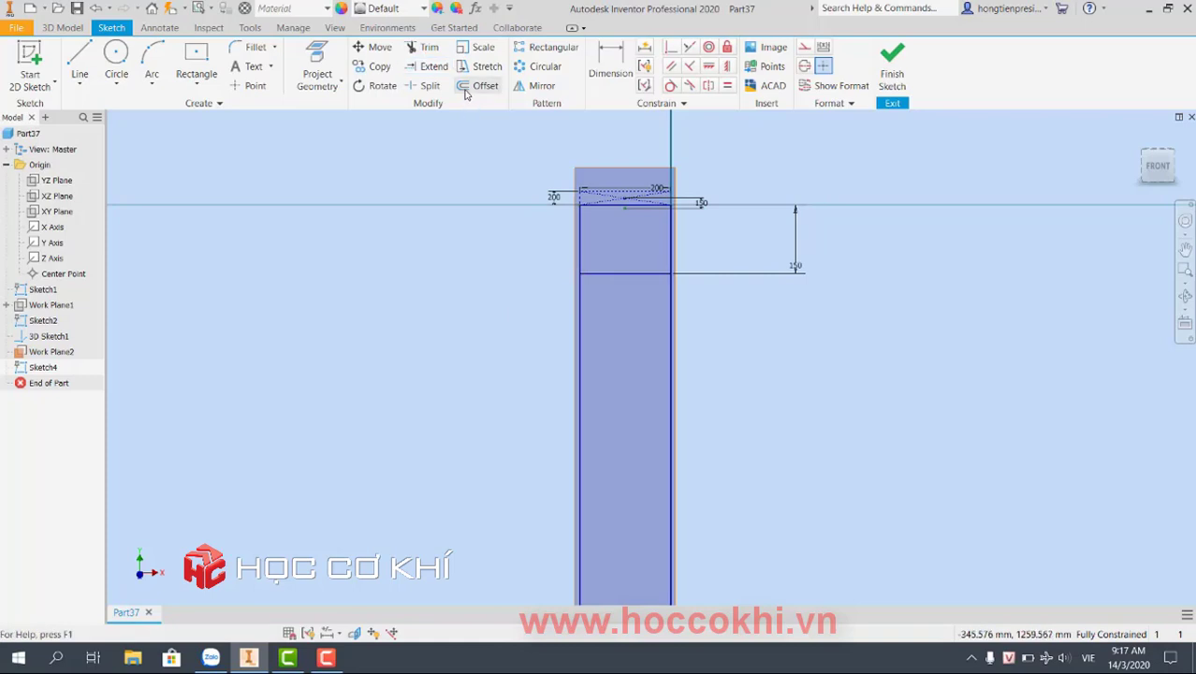
# - Offset the rung line 150 mm downward to make a parallel copy
pyautogui.click(467, 87)
pyautogui.rightClick(609, 280)
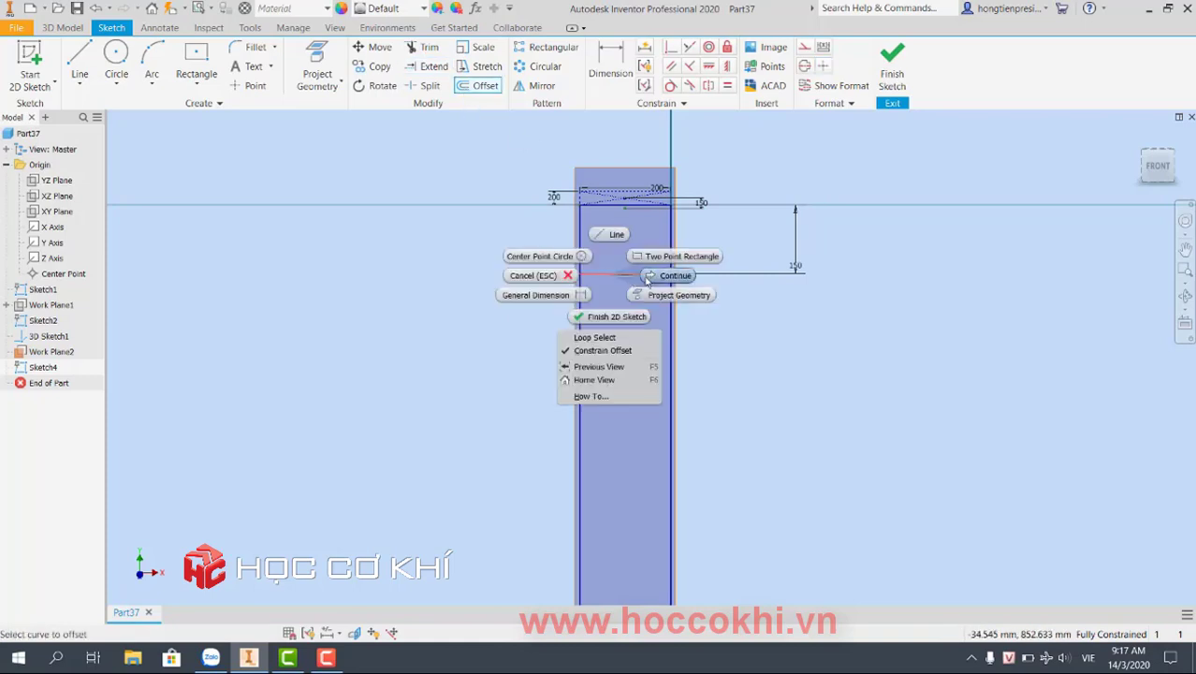
pyautogui.click(601, 335)
pyautogui.write('150')
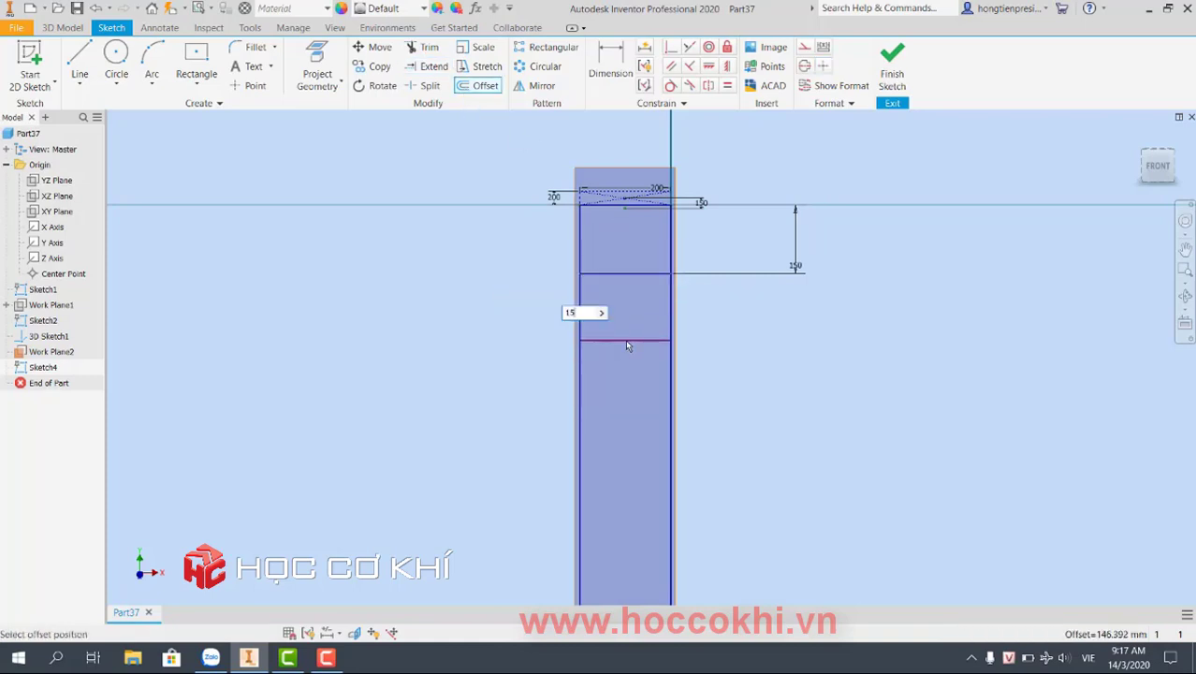
pyautogui.press('Return')
pyautogui.press('Escape')
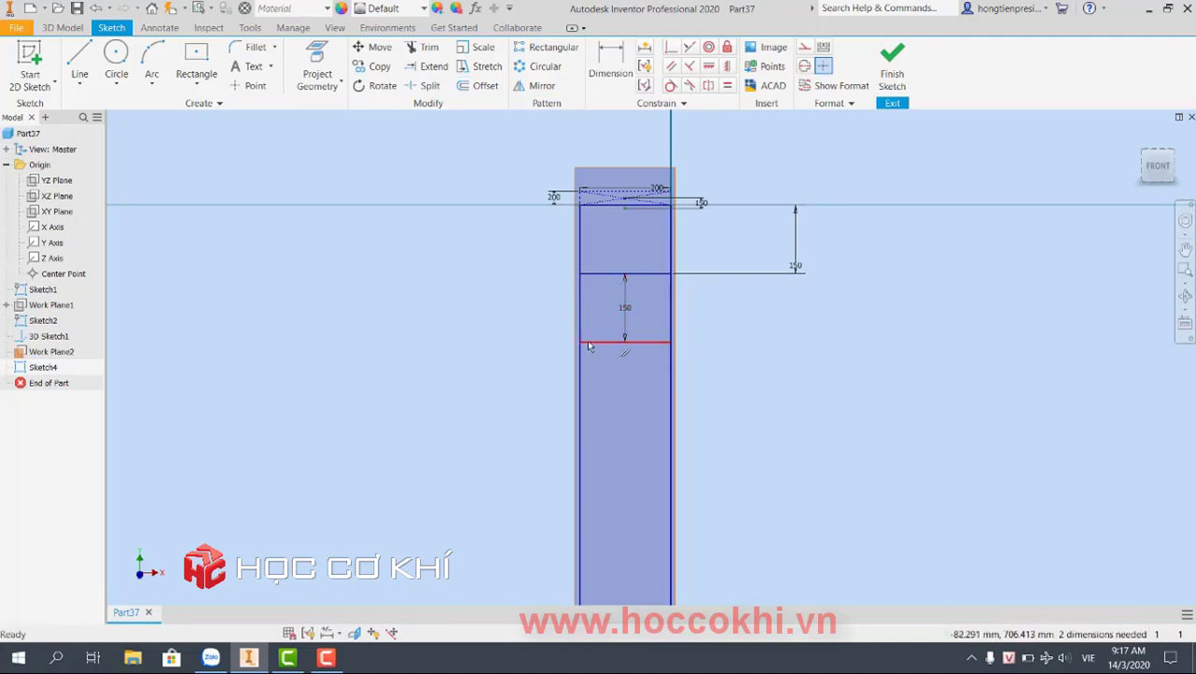
pyautogui.scroll(-2, 588, 347)
# - Constrain the offset rung line's endpoints to the lower line so it is fully constrained
pyautogui.click(709, 65)
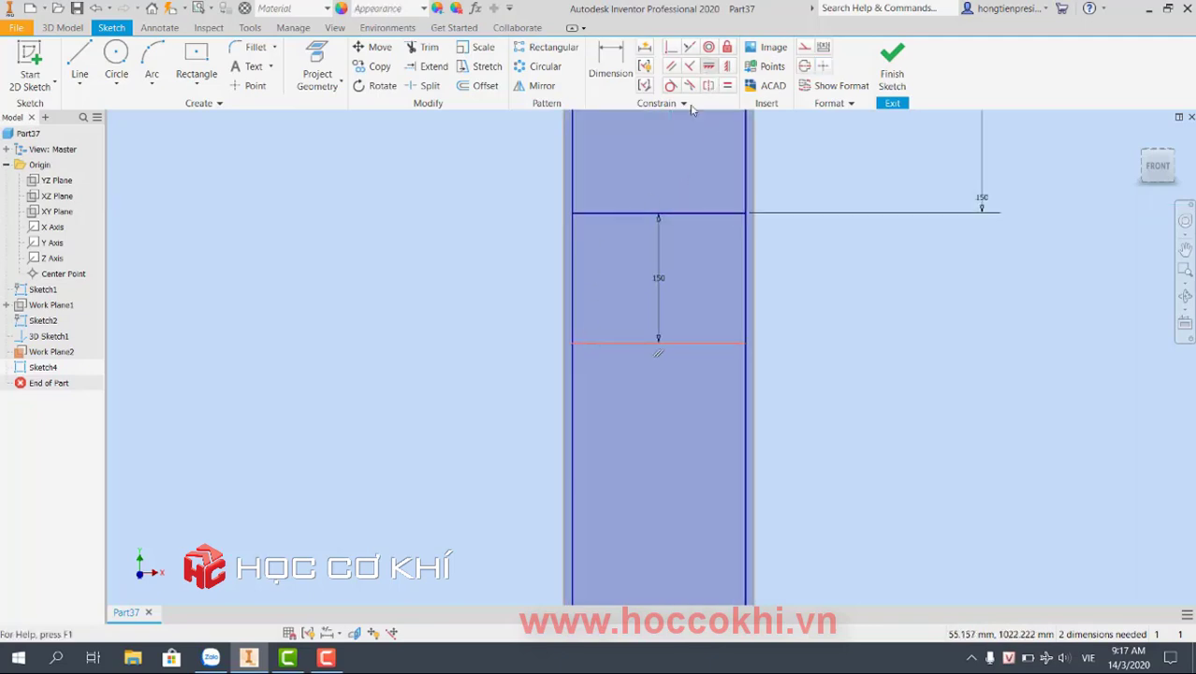
pyautogui.click(583, 353)
pyautogui.press('Escape')
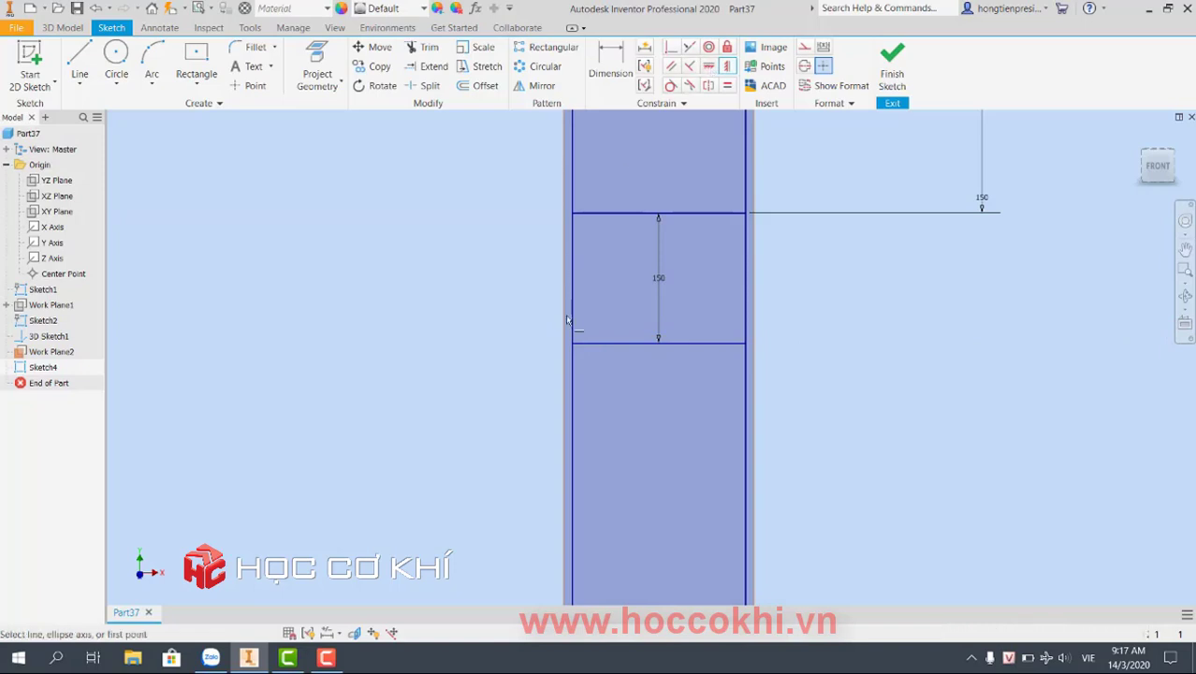
pyautogui.click(575, 217)
pyautogui.click(747, 344)
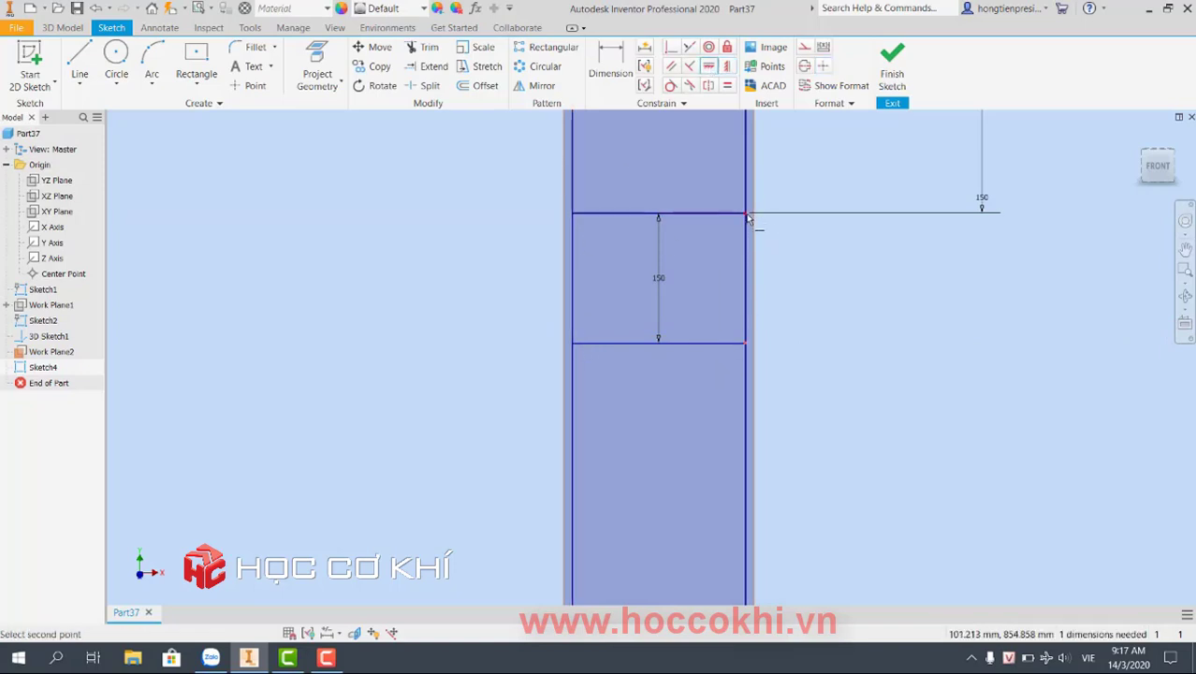
pyautogui.click(746, 217)
pyautogui.scroll(-5, 722, 289)
pyautogui.scroll(1, 711, 303)
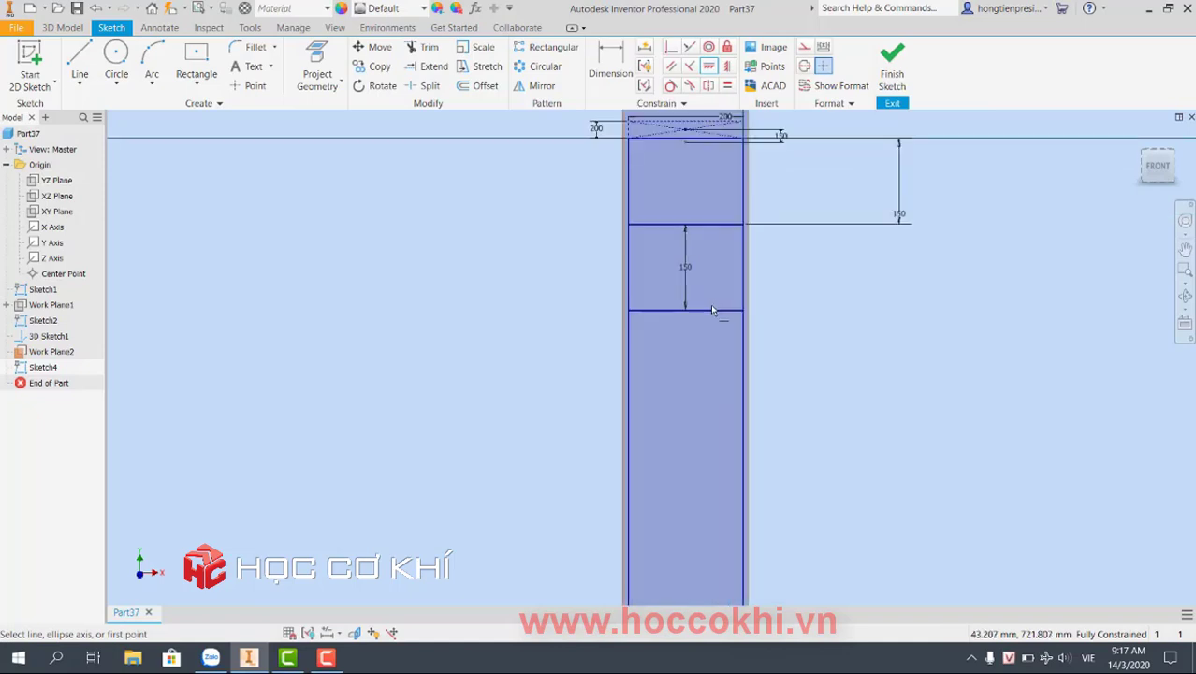
pyautogui.moveTo(710, 303); pyautogui.dragTo(643, 342, button='middle')
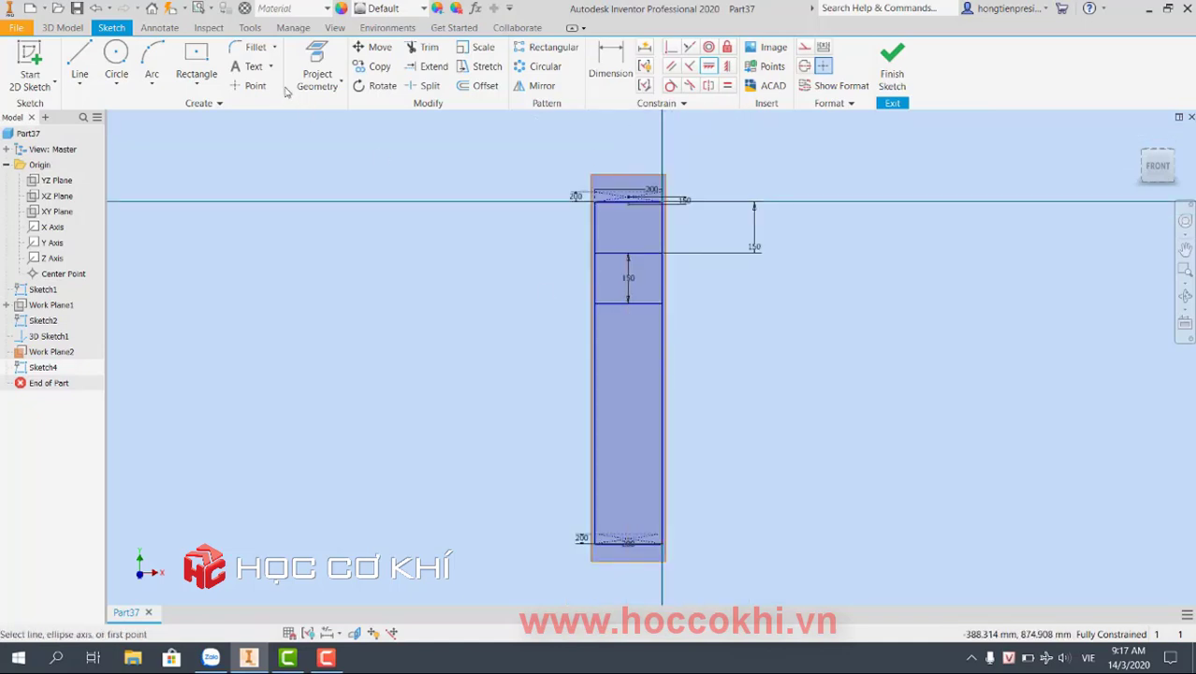
# - Draw a short rung line lower in the rail and dimension it 150 below the upper rung
pyautogui.click(80, 58)
pyautogui.scroll(2, 626, 346)
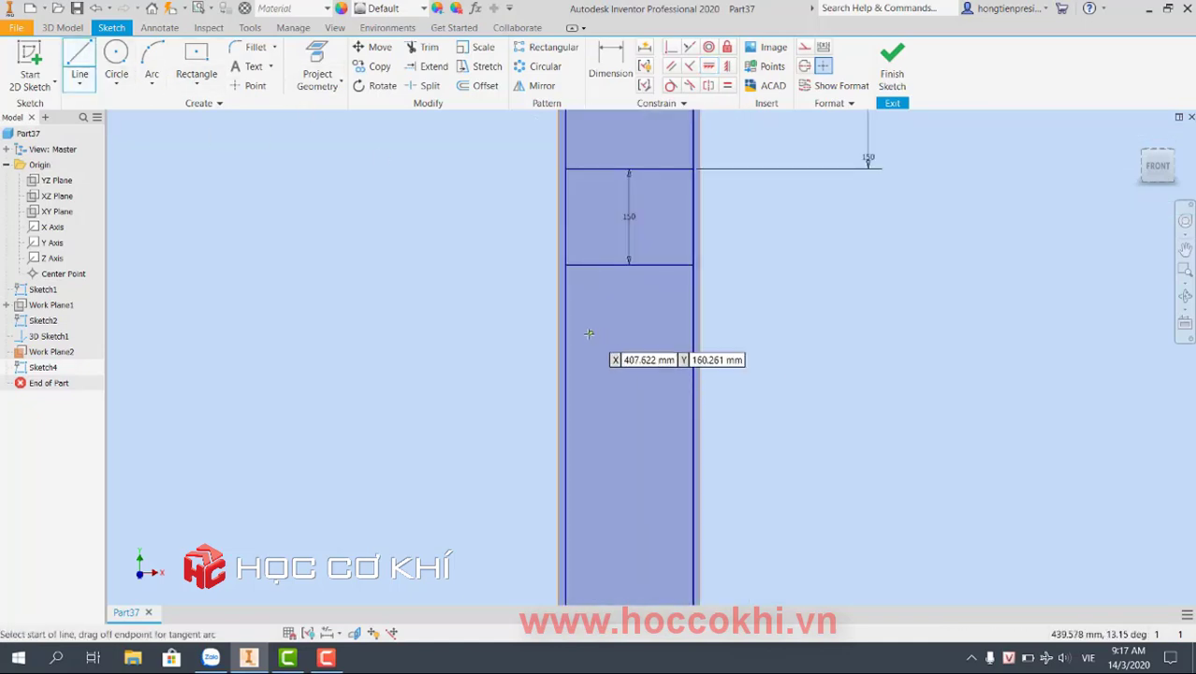
pyautogui.click(589, 333)
pyautogui.click(648, 334)
pyautogui.press('d')
pyautogui.click(645, 333)
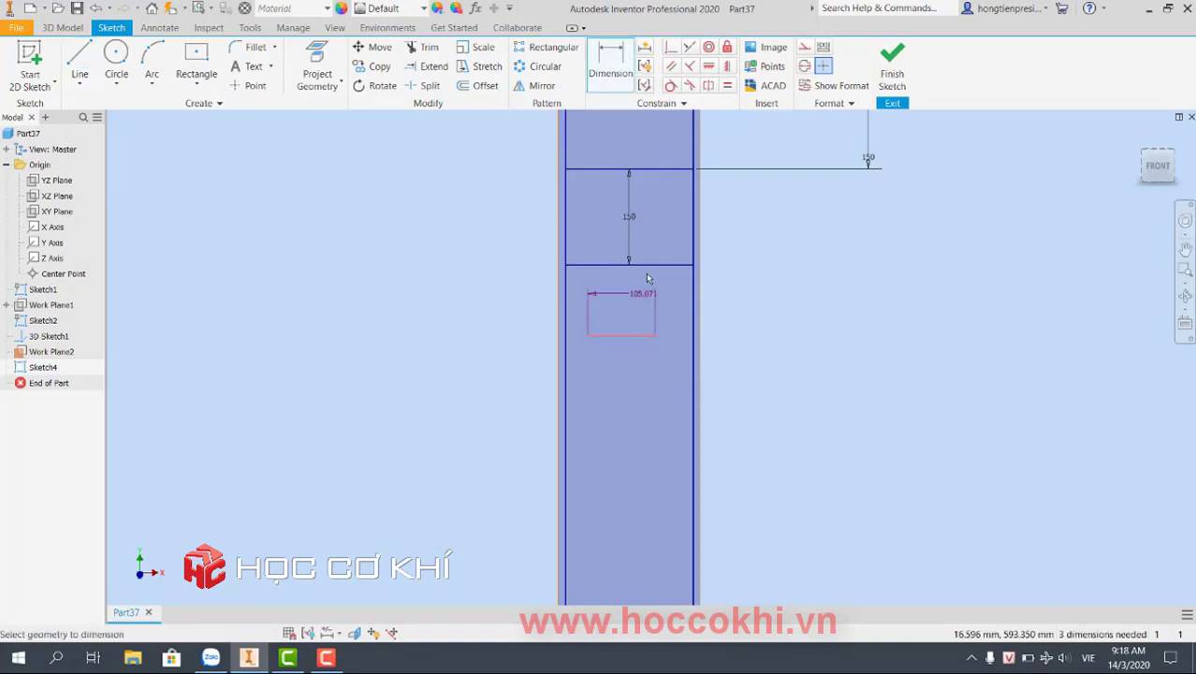
pyautogui.click(644, 266)
pyautogui.click(783, 298)
pyautogui.write('150')
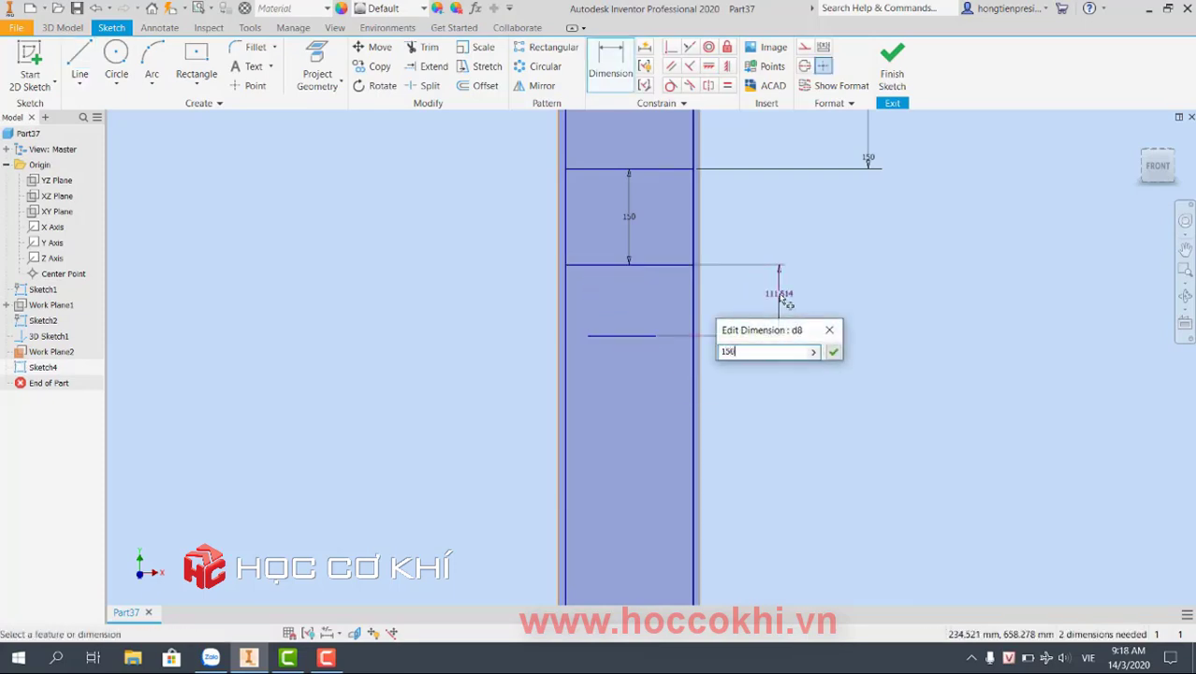
pyautogui.press('Return')
pyautogui.scroll(-2, 785, 298)
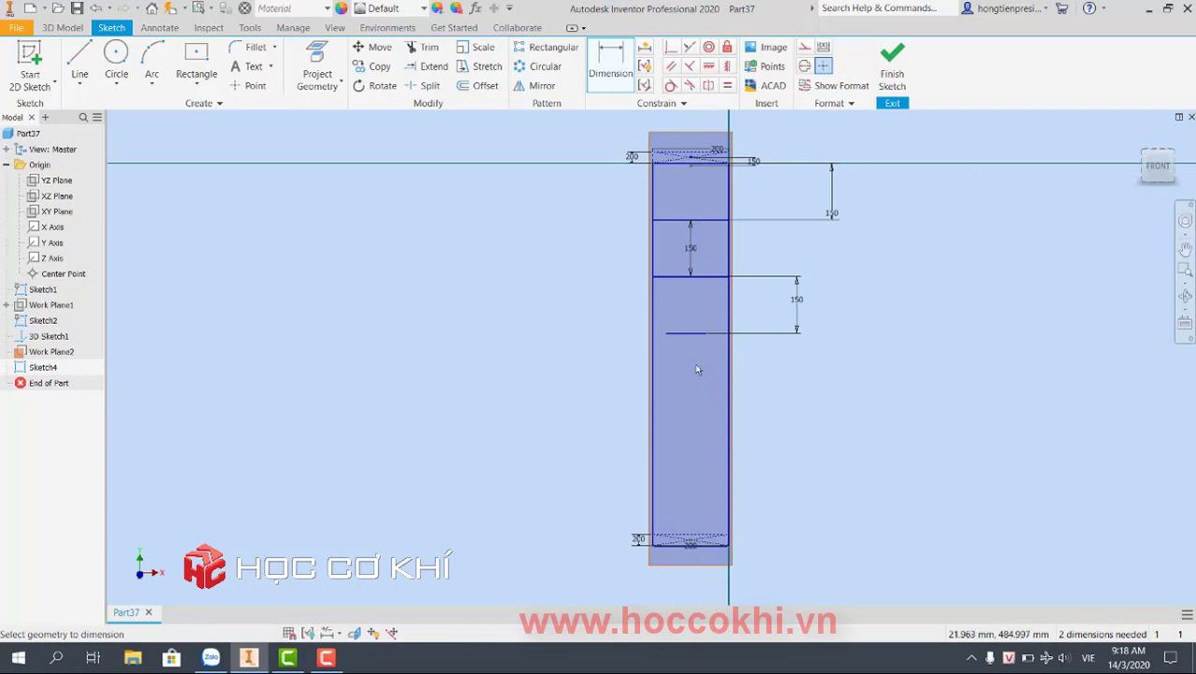
# - Draw three more short rung lines further down the rail strip
pyautogui.press('l')
pyautogui.click(671, 388)
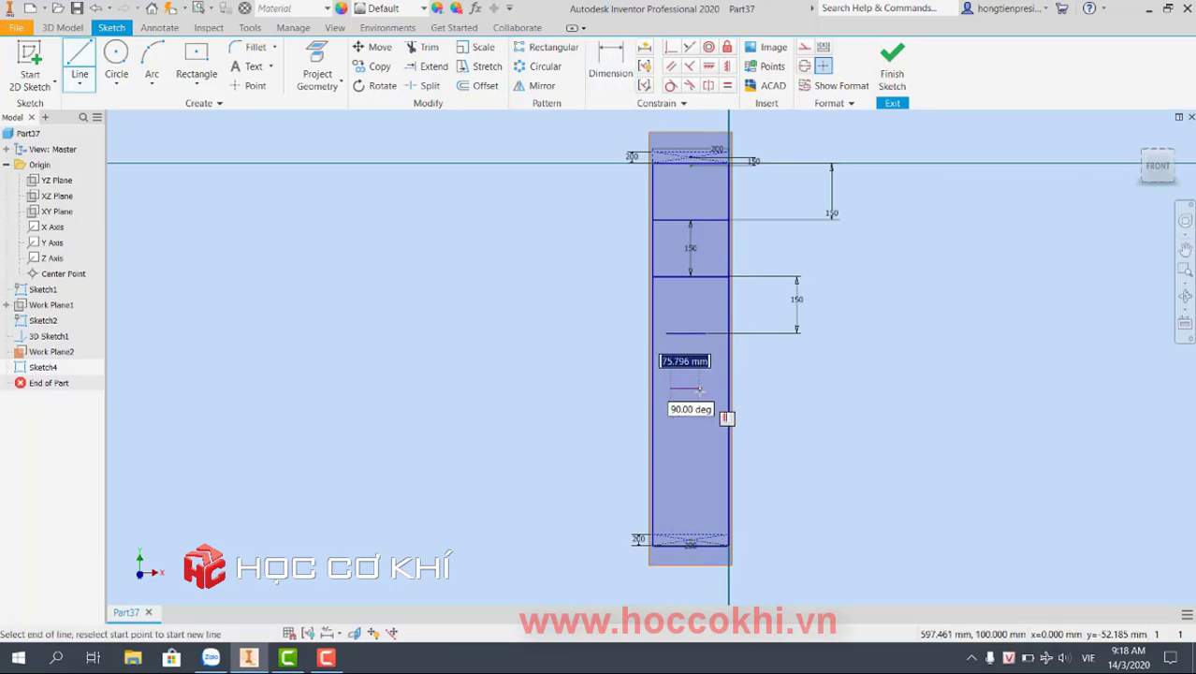
pyautogui.click(699, 387)
pyautogui.press('Escape')
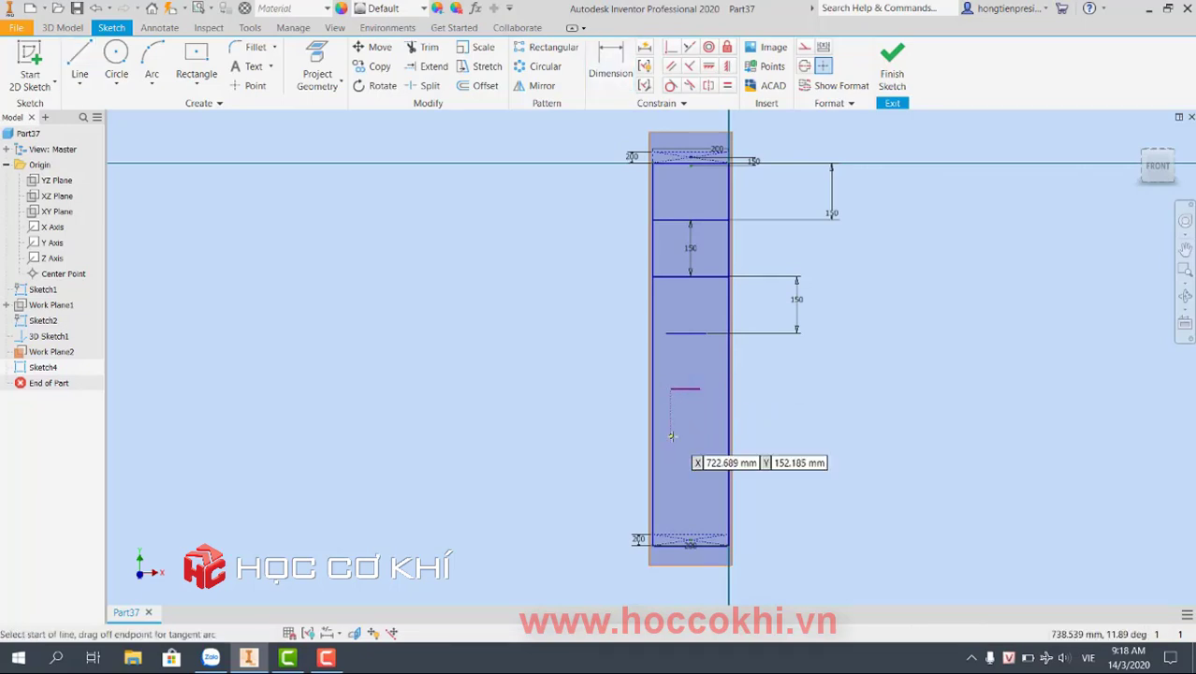
pyautogui.click(671, 436)
pyautogui.click(699, 435)
pyautogui.press('Escape')
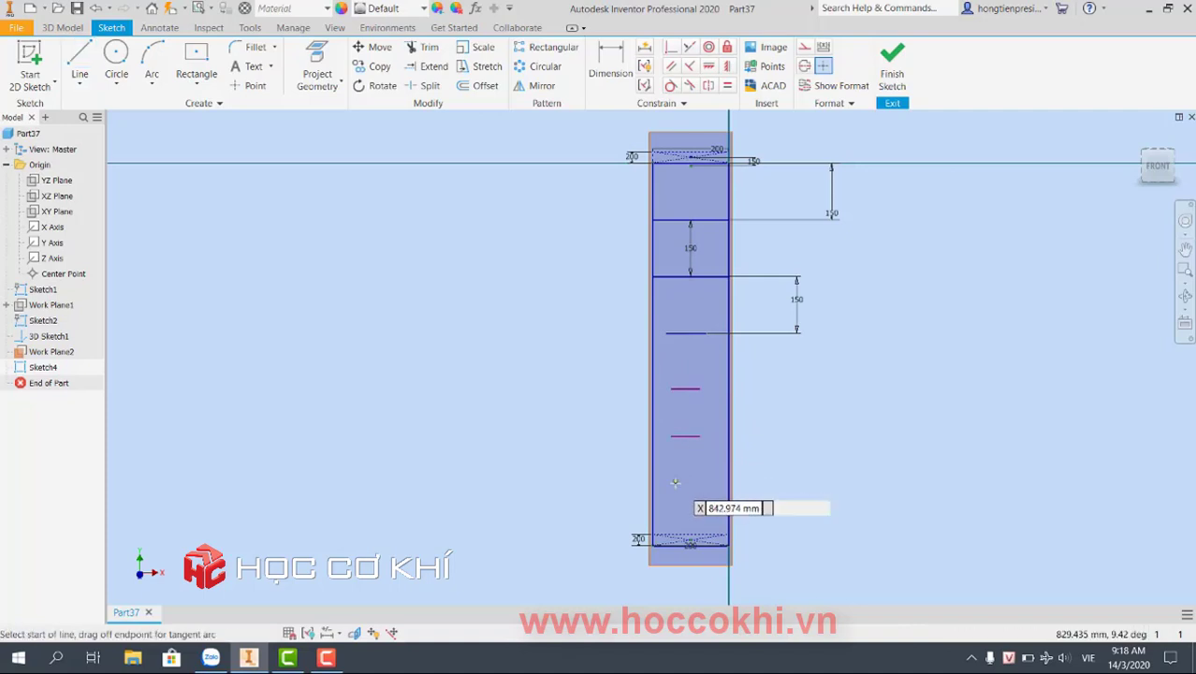
pyautogui.click(674, 487)
pyautogui.click(698, 486)
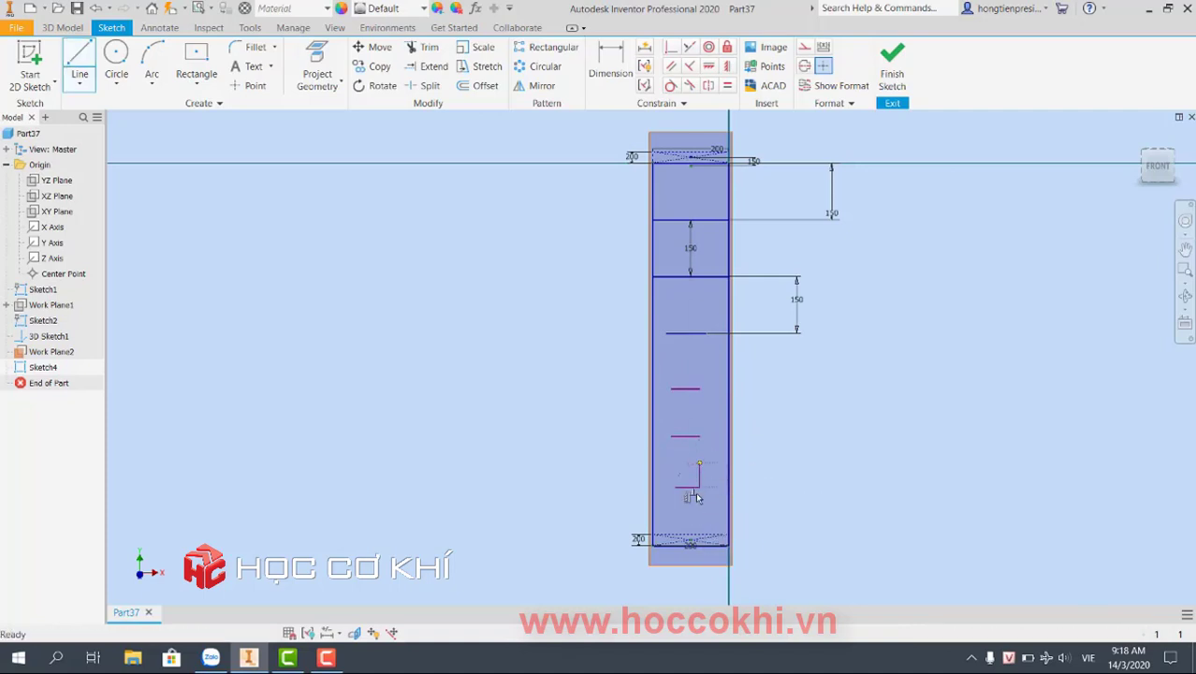
pyautogui.scroll(3, 712, 486)
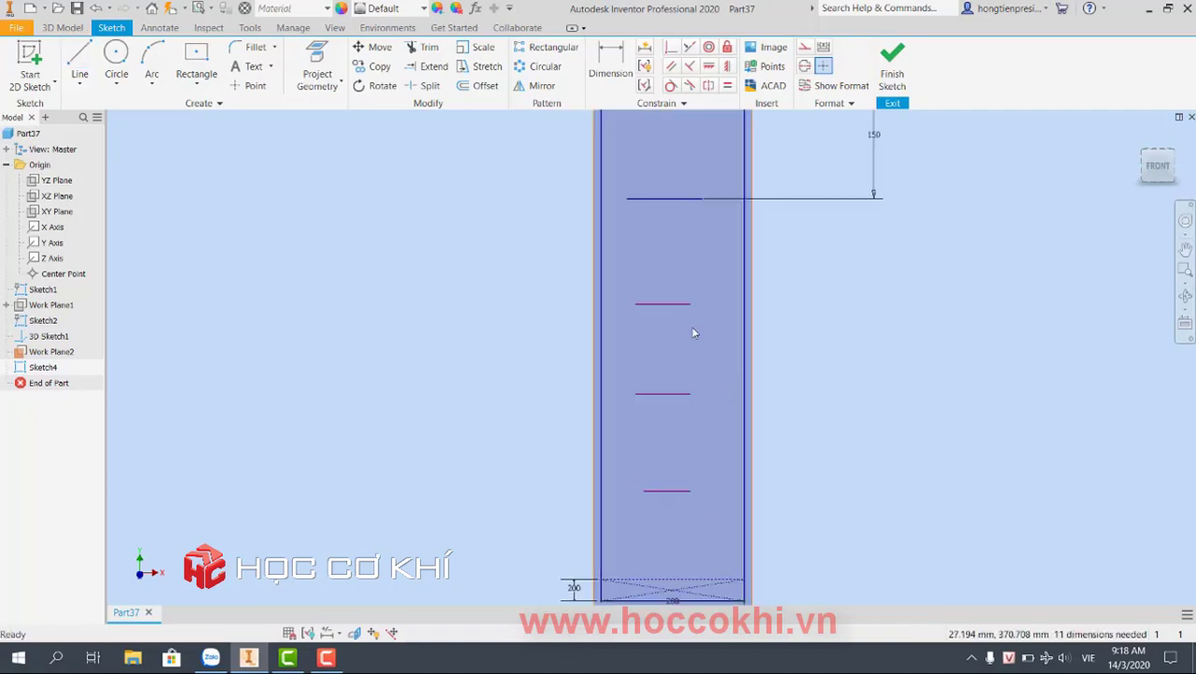
pyautogui.scroll(-5, 689, 276)
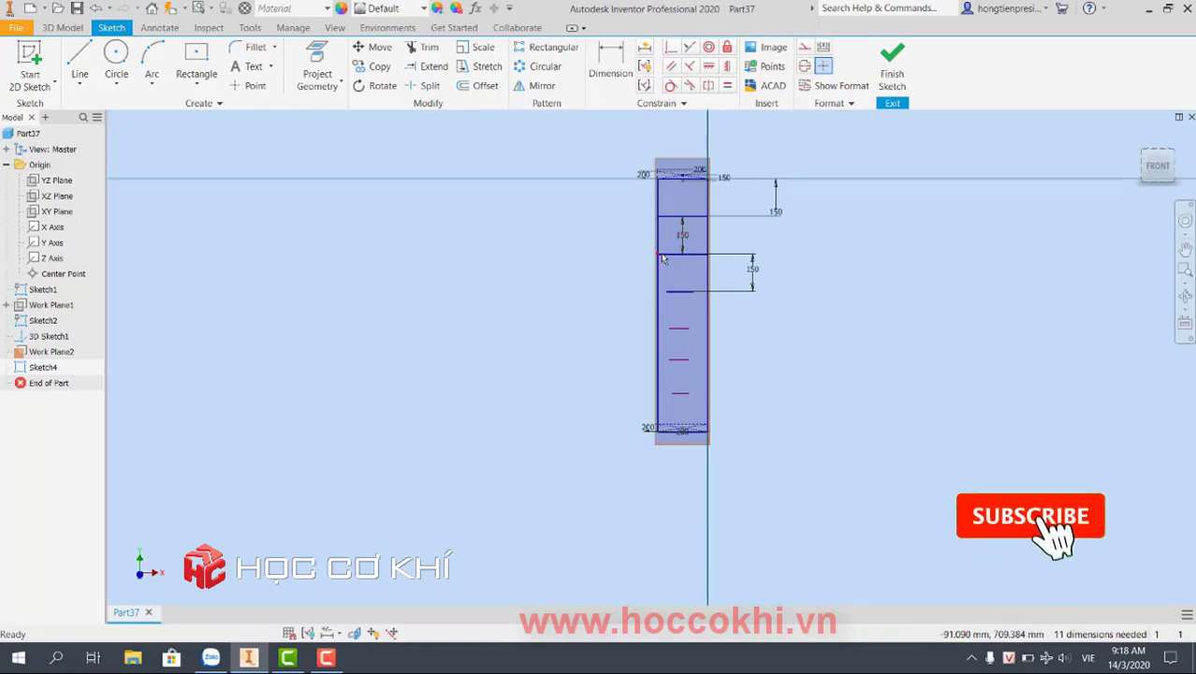
pyautogui.scroll(3, 684, 266)
# - Dimension the three lower rung gaps at 150 each
pyautogui.press('d')
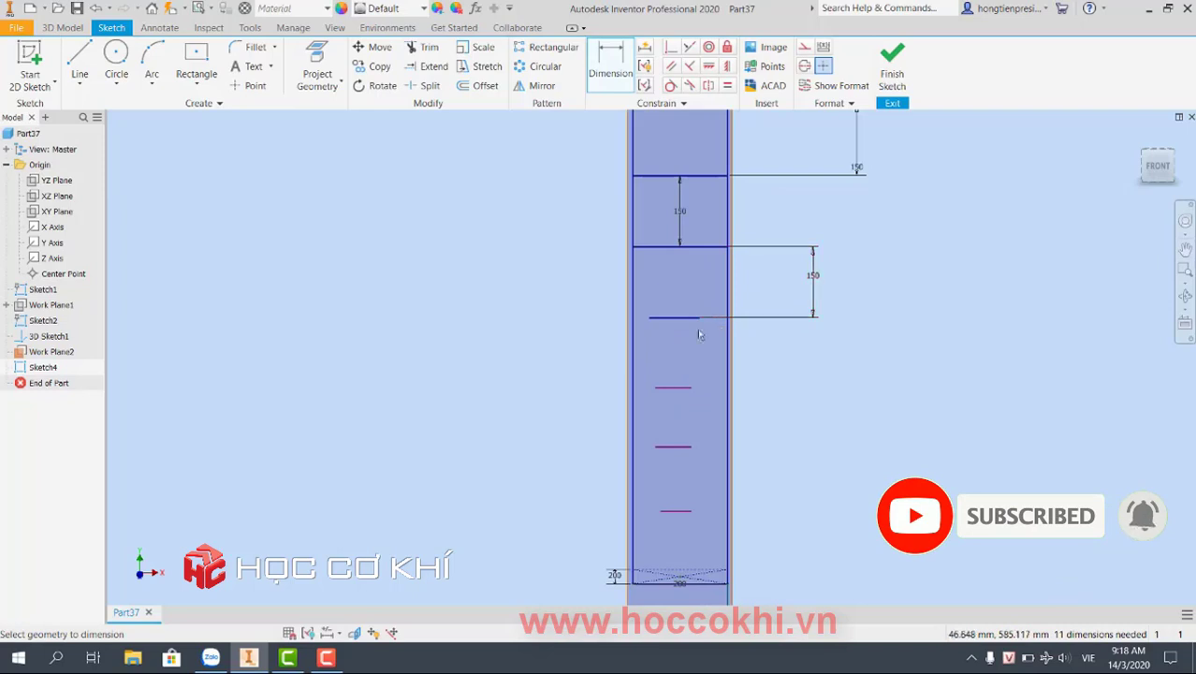
pyautogui.click(677, 393)
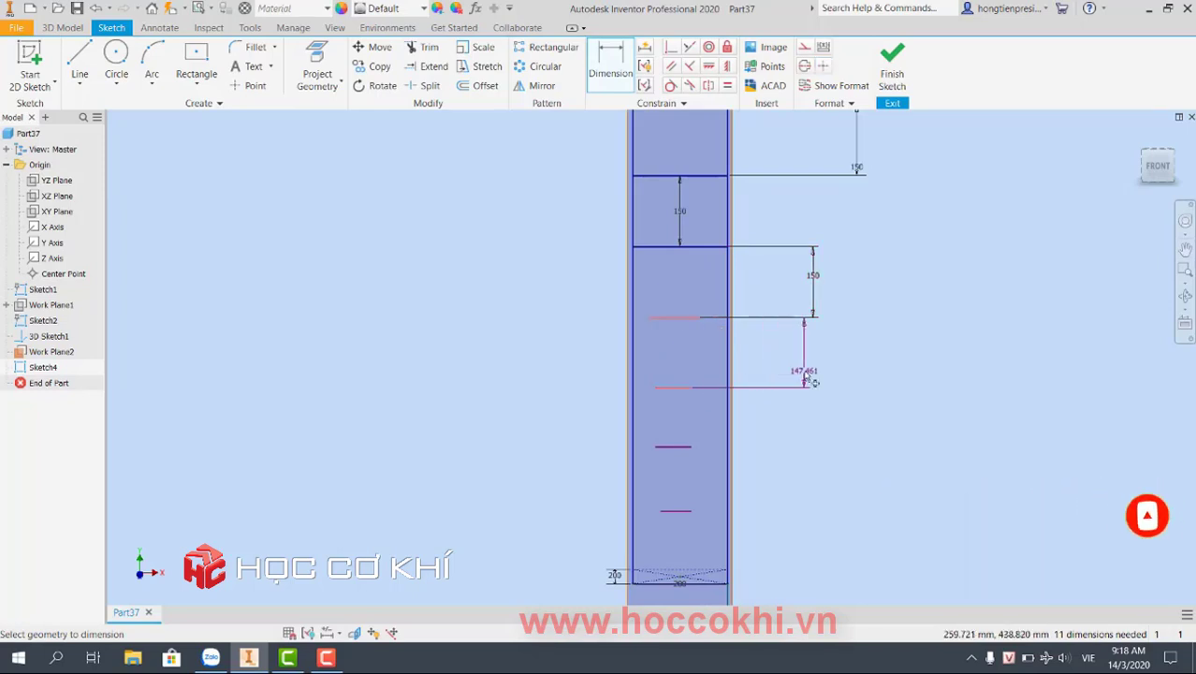
pyautogui.click(805, 376)
pyautogui.write('150')
pyautogui.press('Return')
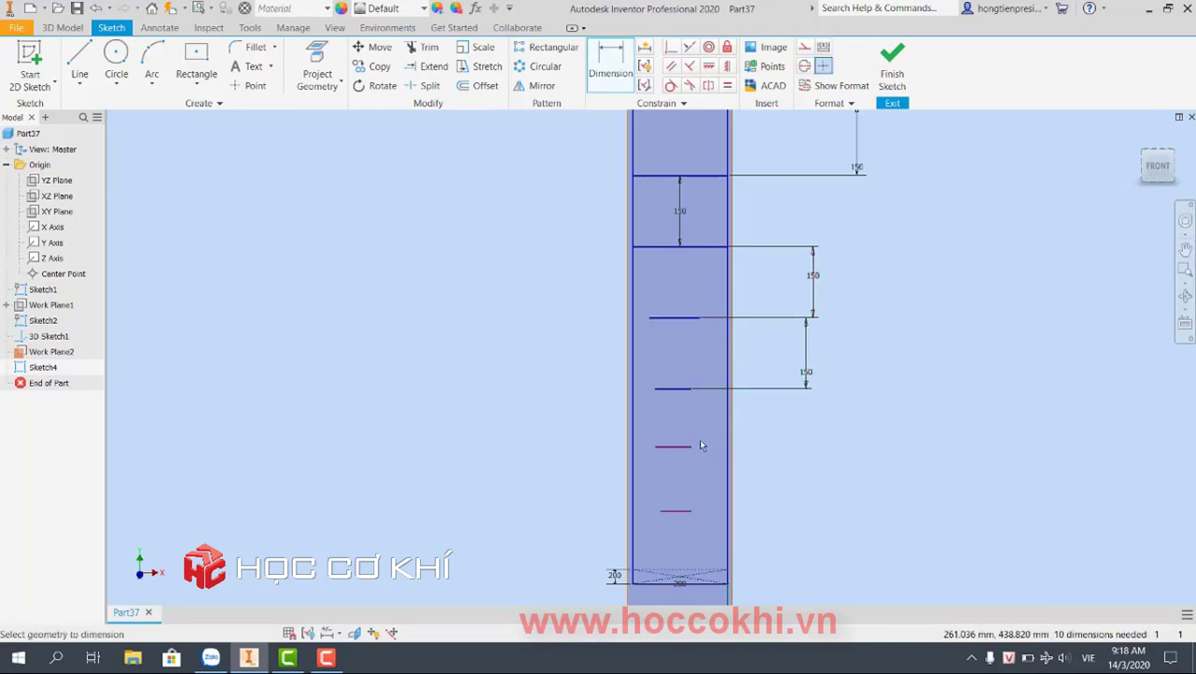
pyautogui.click(678, 391)
pyautogui.click(679, 446)
pyautogui.click(802, 429)
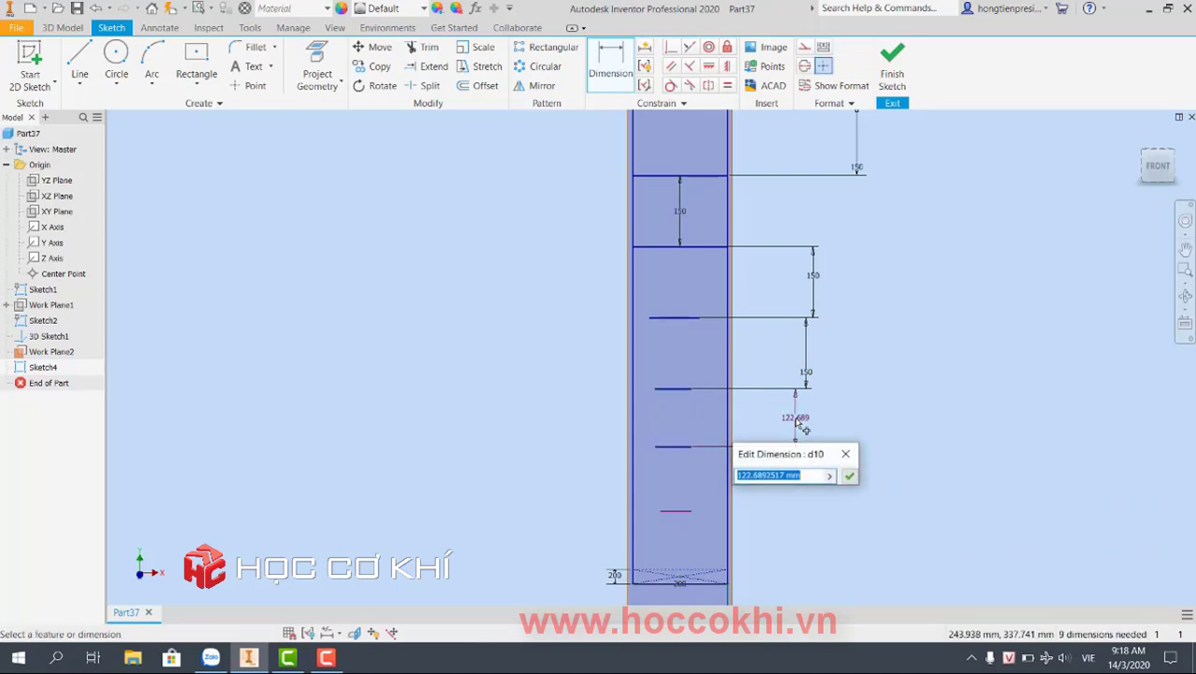
pyautogui.write('0')
pyautogui.press('Return')
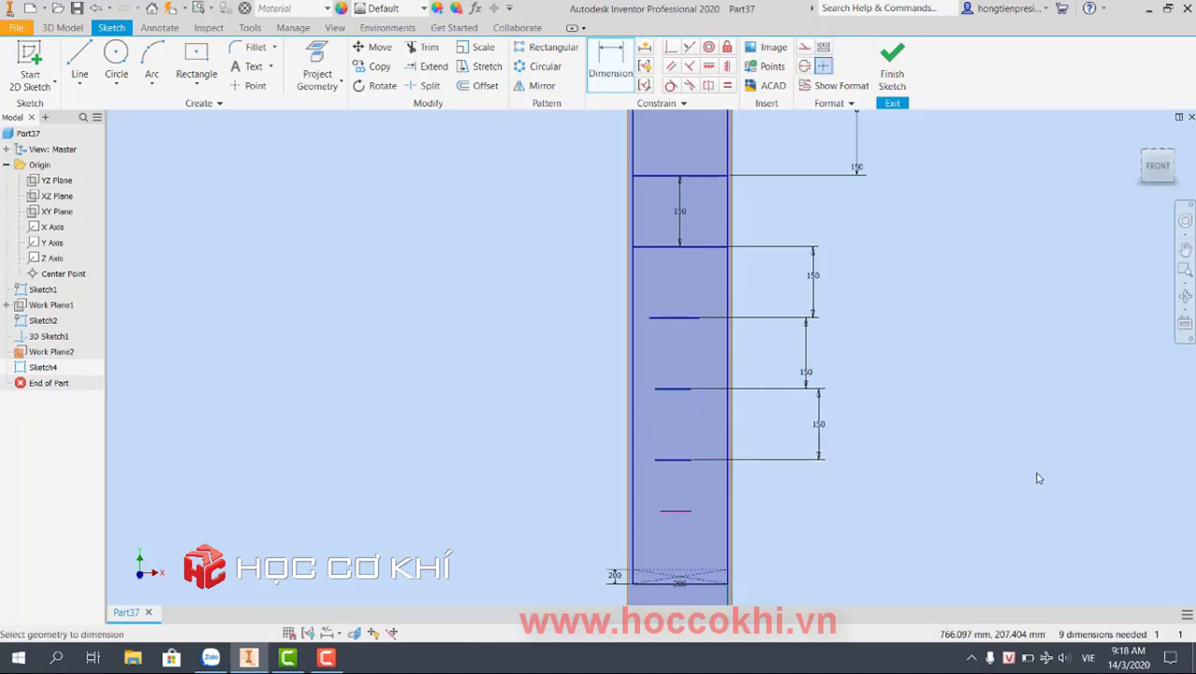
pyautogui.click(693, 461)
pyautogui.click(678, 510)
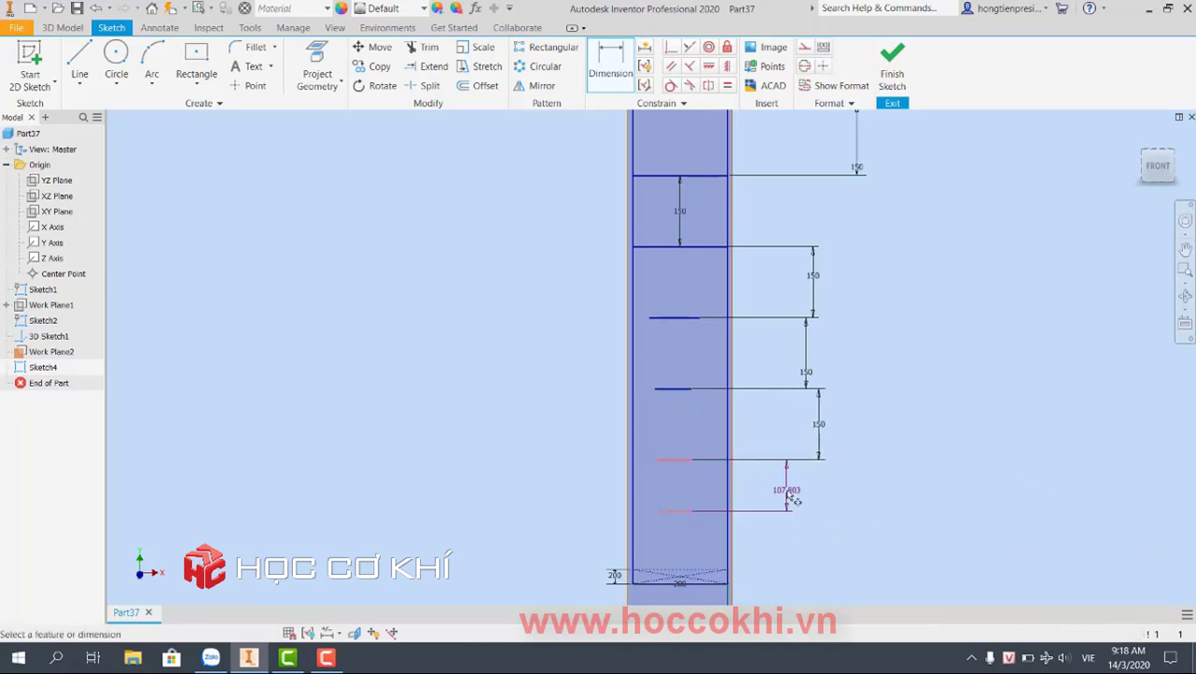
pyautogui.click(795, 501)
pyautogui.write('0')
pyautogui.press('Return')
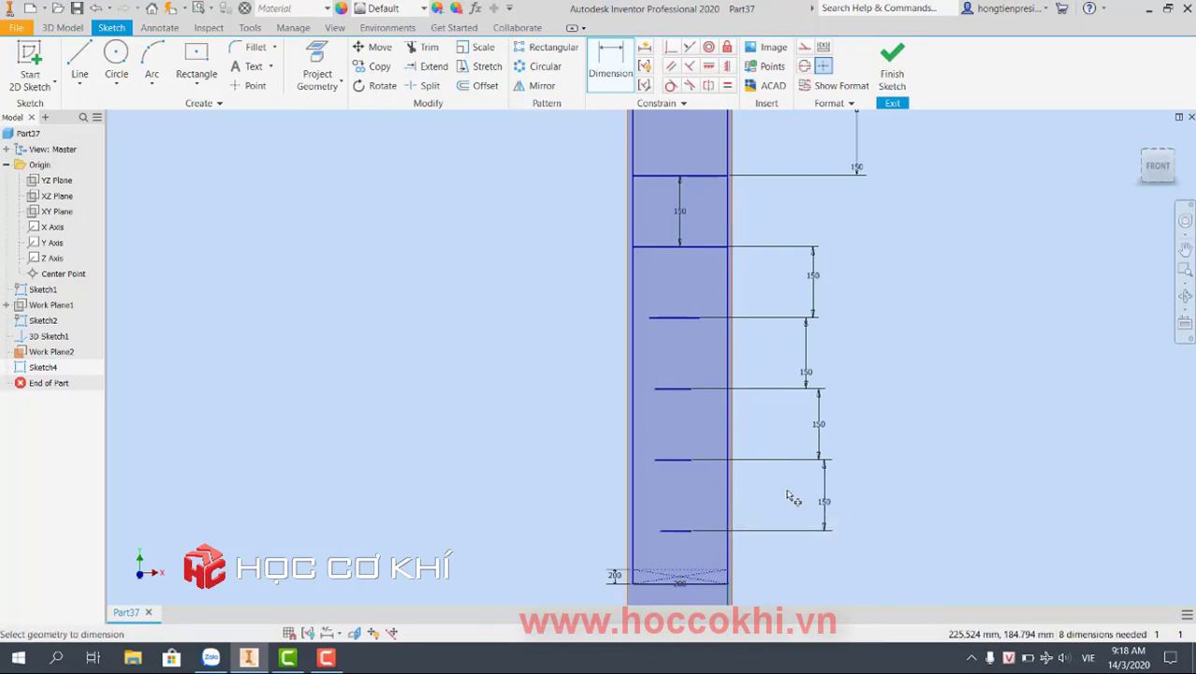
# - Extend the short rung lines so each spans fully between the rails
pyautogui.click(429, 66)
pyautogui.click(660, 319)
pyautogui.click(697, 320)
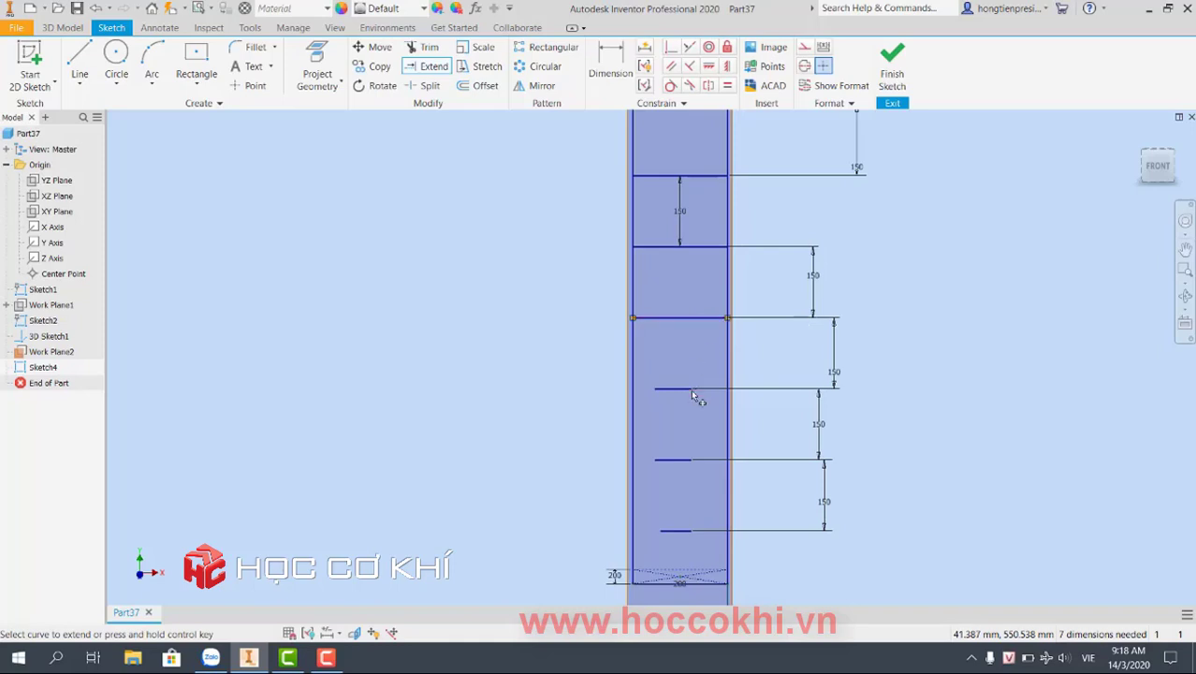
pyautogui.click(688, 450)
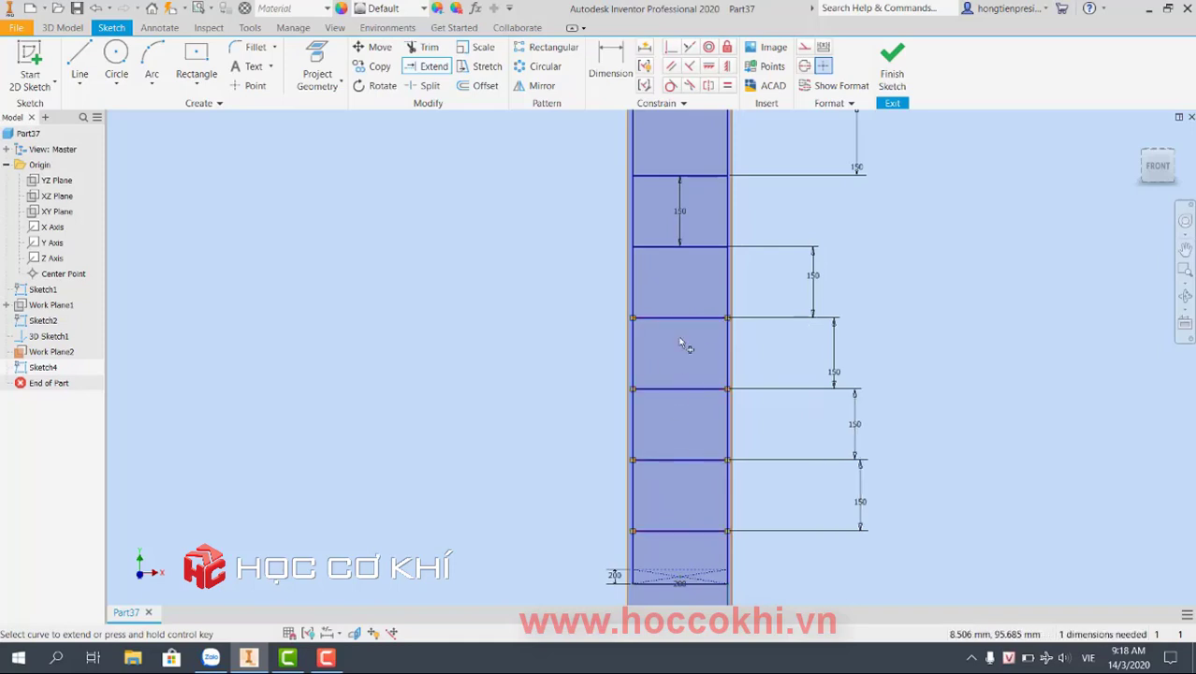
pyautogui.moveTo(754, 401)
pyautogui.keyDown('shift'); pyautogui.mouseDown(button='middle')
pyautogui.moveTo(708, 416)
pyautogui.moveTo(739, 402)
pyautogui.mouseUp(button='middle'); pyautogui.keyUp('shift')
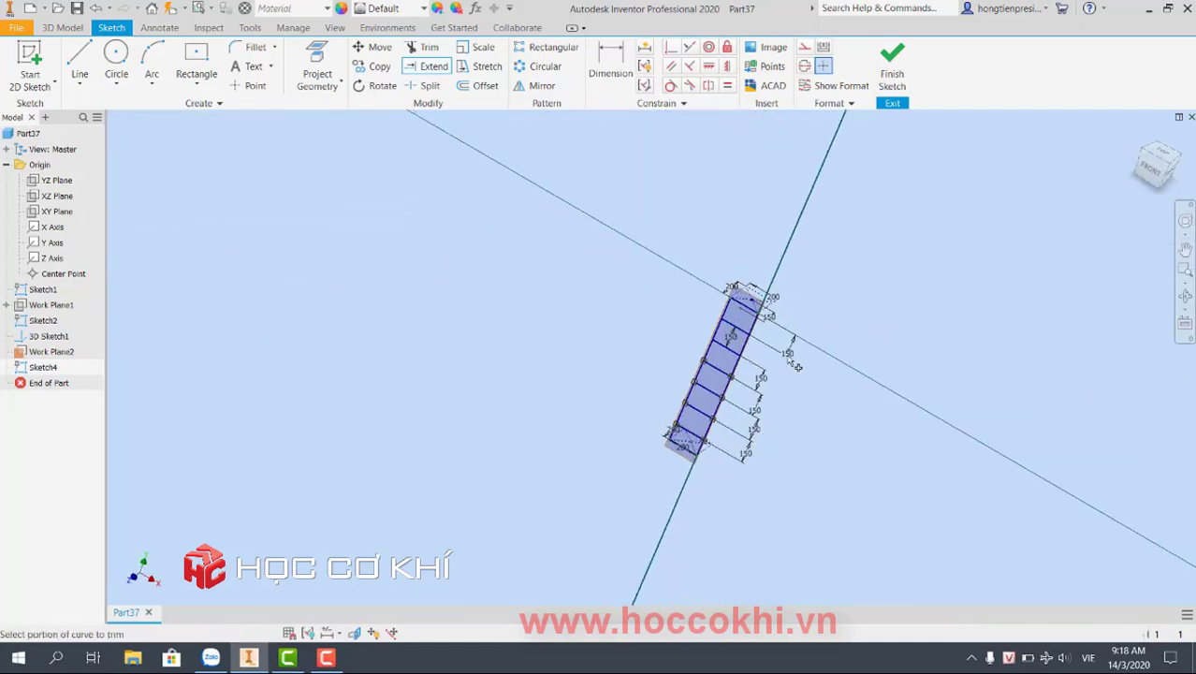
# - Finish Sketch4, hide Work Plane2, and orbit to inspect the upright ladder
pyautogui.click(893, 75)
pyautogui.keyDown('shift'); pyautogui.moveTo(838, 366); pyautogui.dragTo(782, 342, button='middle'); pyautogui.keyUp('shift')
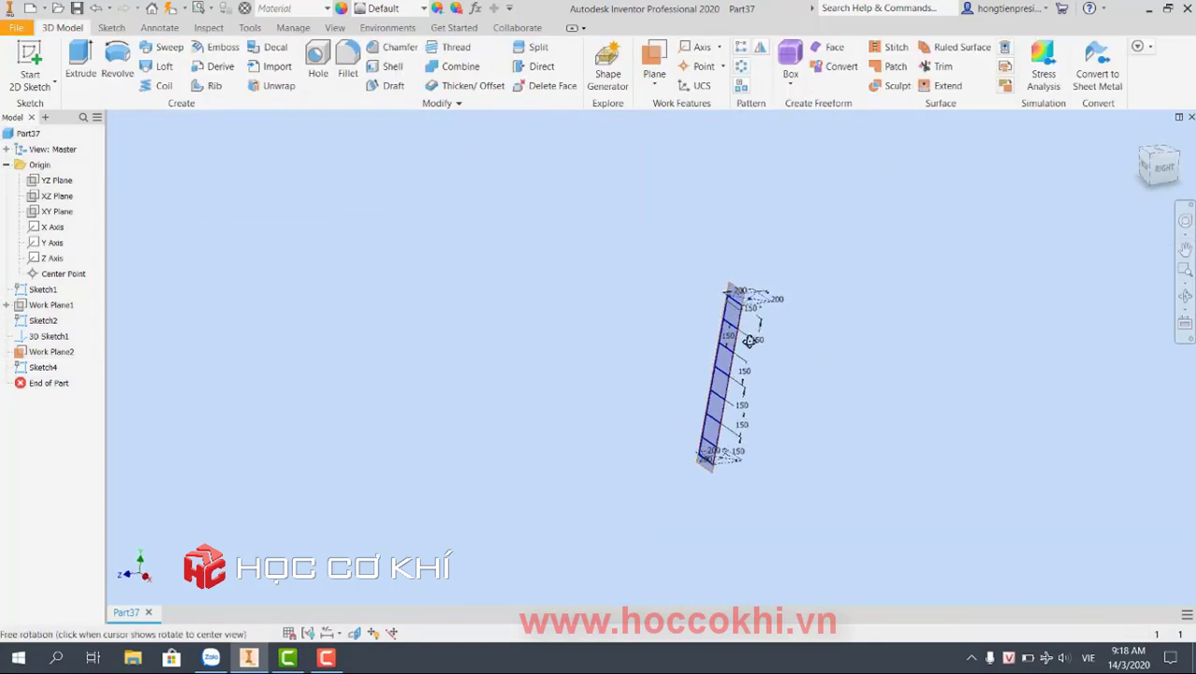
pyautogui.rightClick(63, 352)
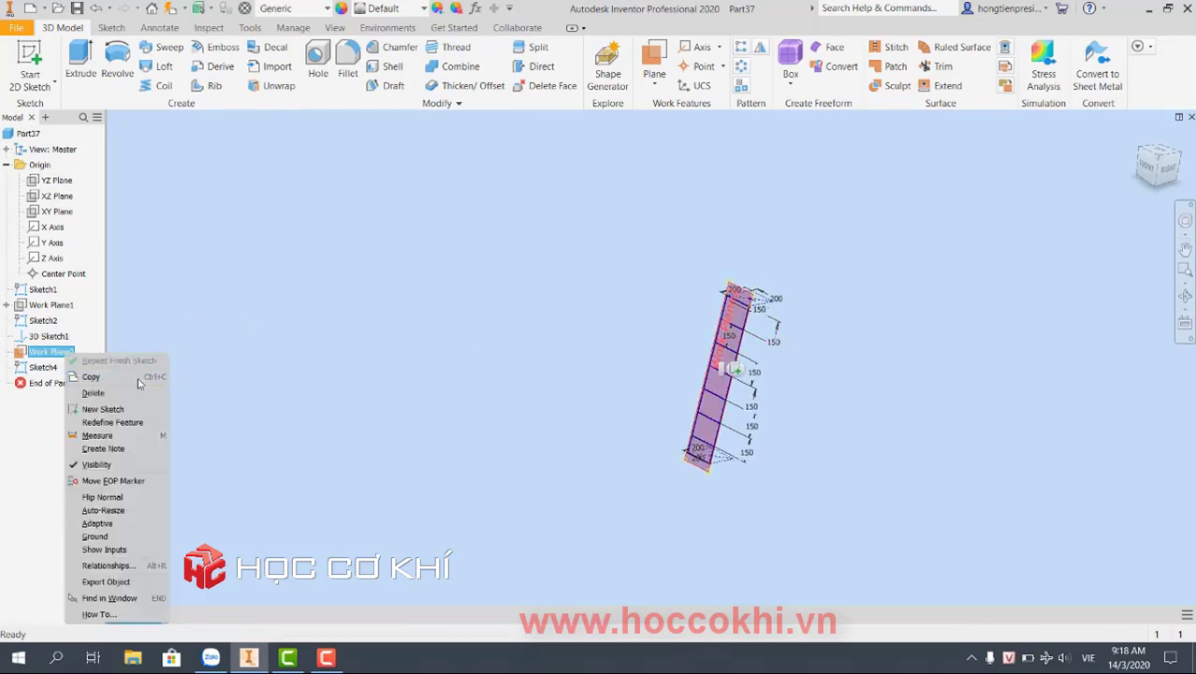
pyautogui.click(113, 465)
pyautogui.moveTo(790, 441)
pyautogui.keyDown('shift'); pyautogui.mouseDown(button='middle')
pyautogui.moveTo(698, 394)
pyautogui.moveTo(580, 393)
pyautogui.moveTo(815, 393)
pyautogui.moveTo(855, 315)
pyautogui.moveTo(671, 307)
pyautogui.moveTo(579, 400)
pyautogui.mouseUp(button='middle'); pyautogui.keyUp('shift')
pyautogui.moveTo(1159, 165)
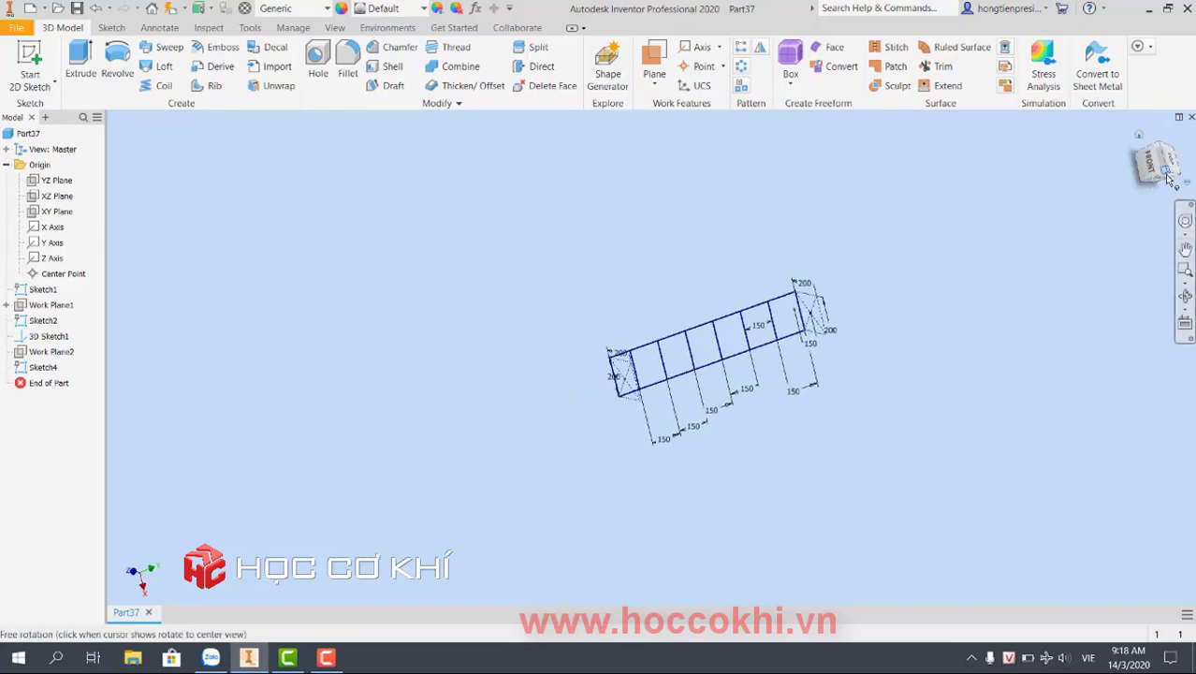
pyautogui.click(1172, 161)
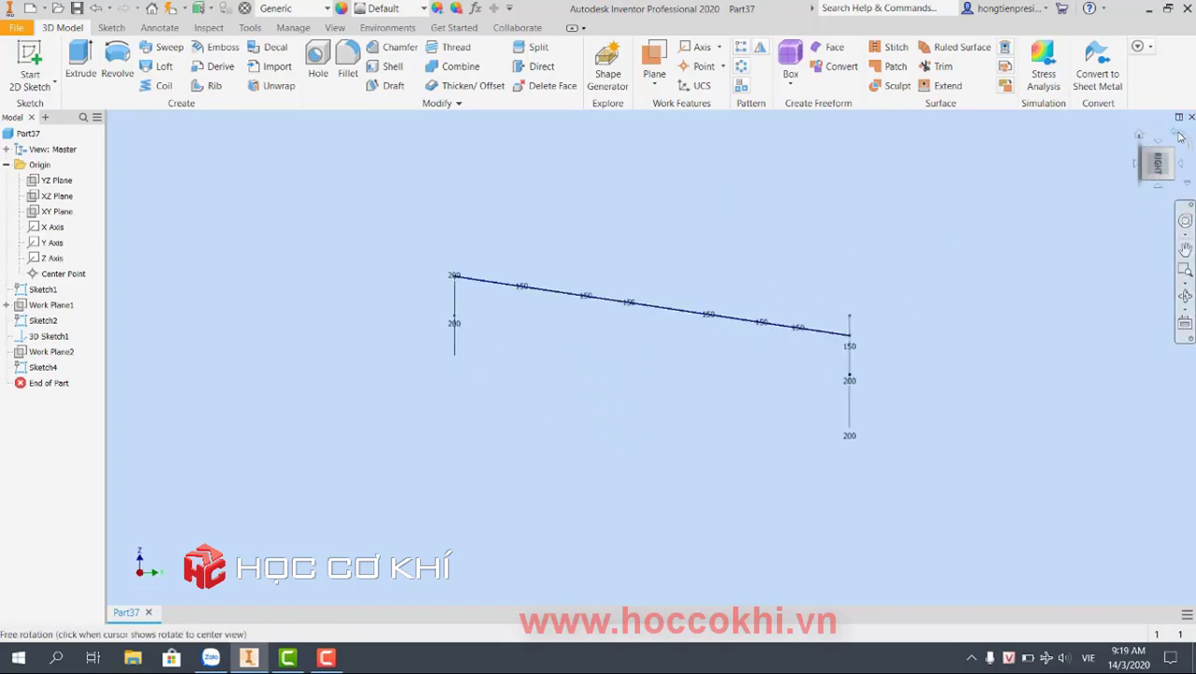
pyautogui.click(1179, 136)
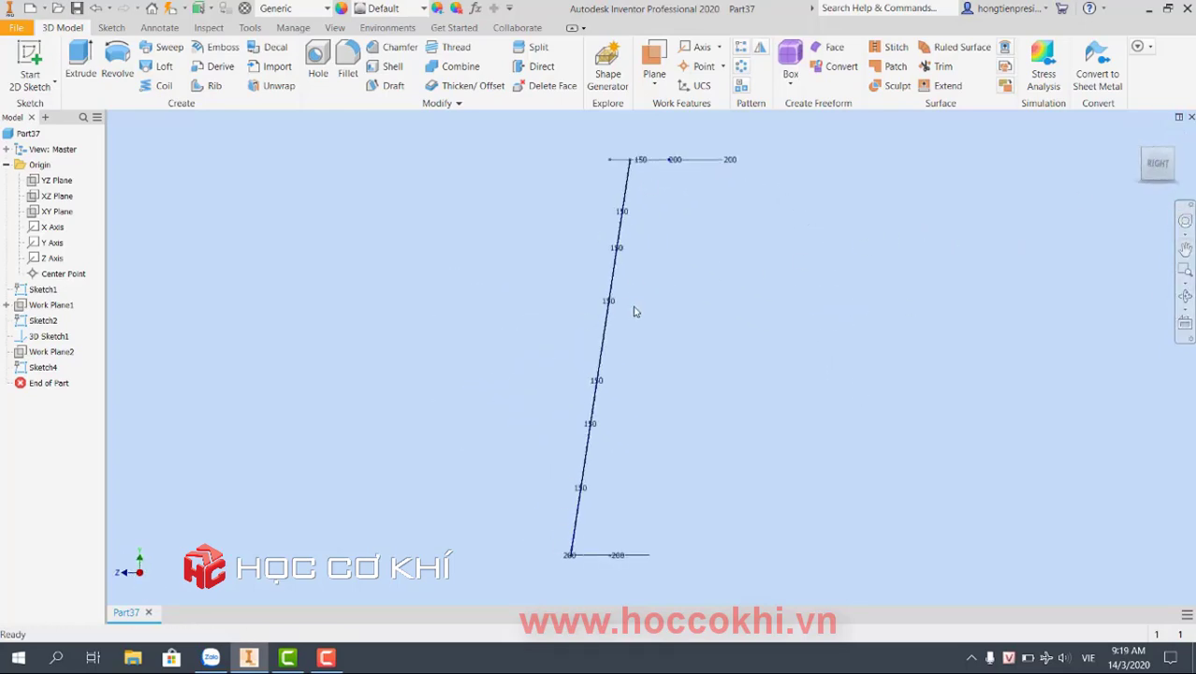
pyautogui.keyDown('shift'); pyautogui.moveTo(635, 312); pyautogui.dragTo(733, 212, button='middle'); pyautogui.keyUp('shift')
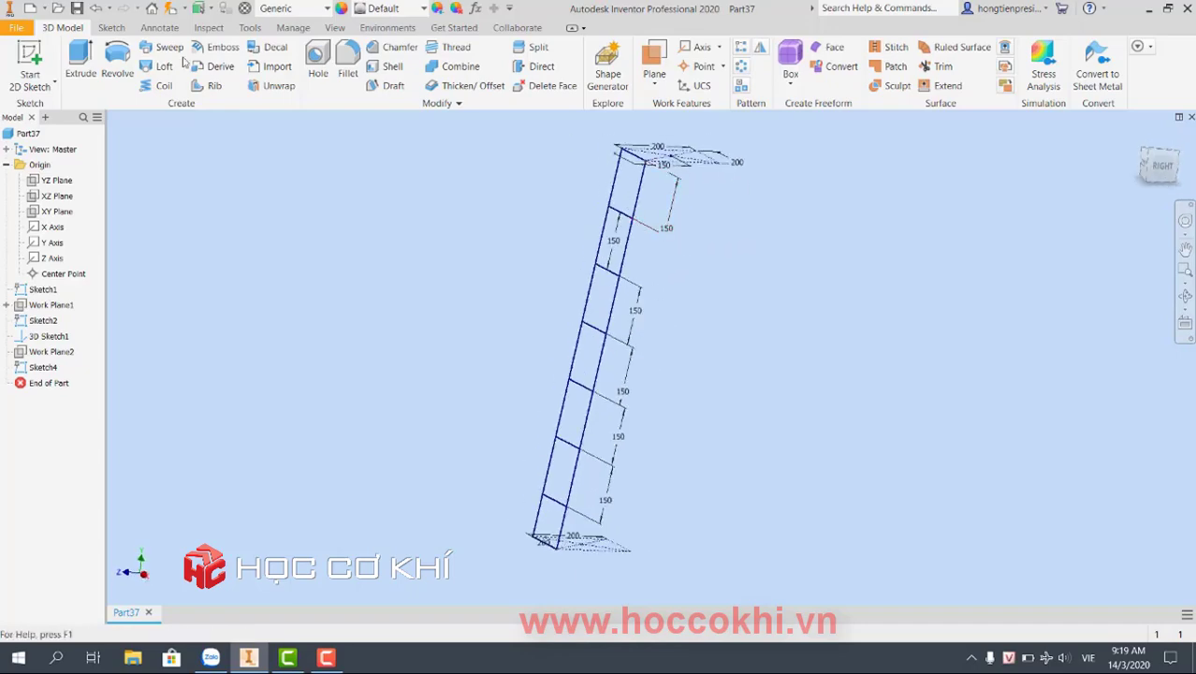
# - Save the part to the Desktop as vidu, accepting the project warning
pyautogui.hotkey('ctrl', 's')
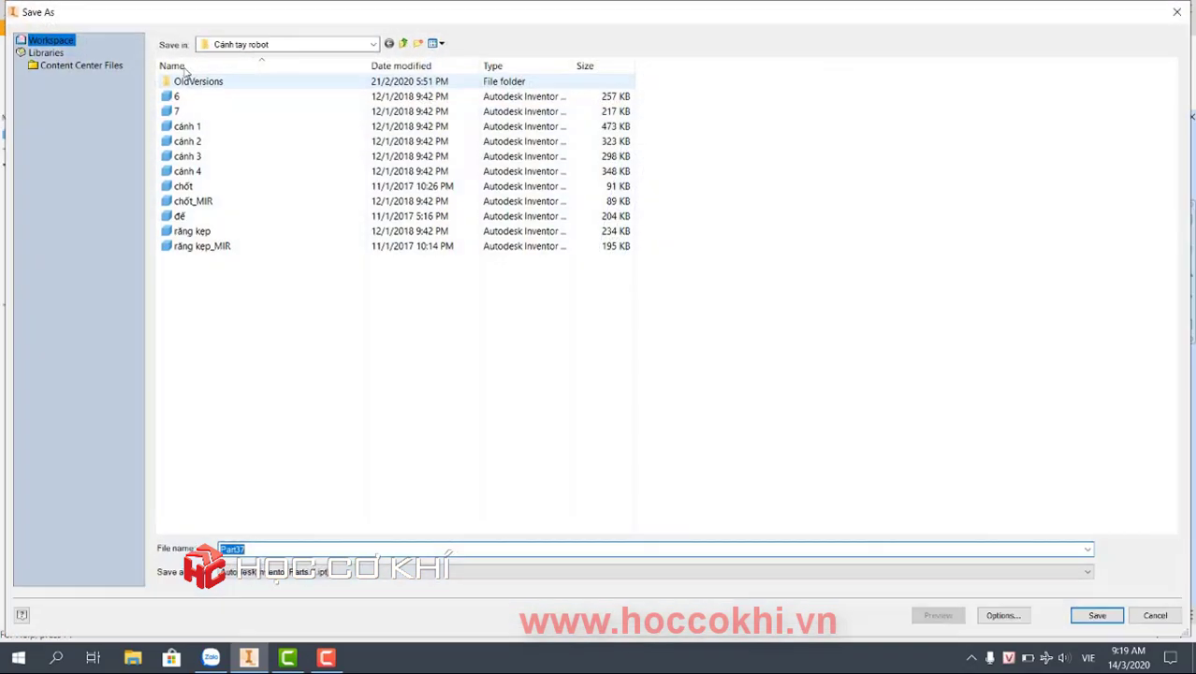
pyautogui.click(241, 44)
pyautogui.click(234, 73)
pyautogui.write('vidu')
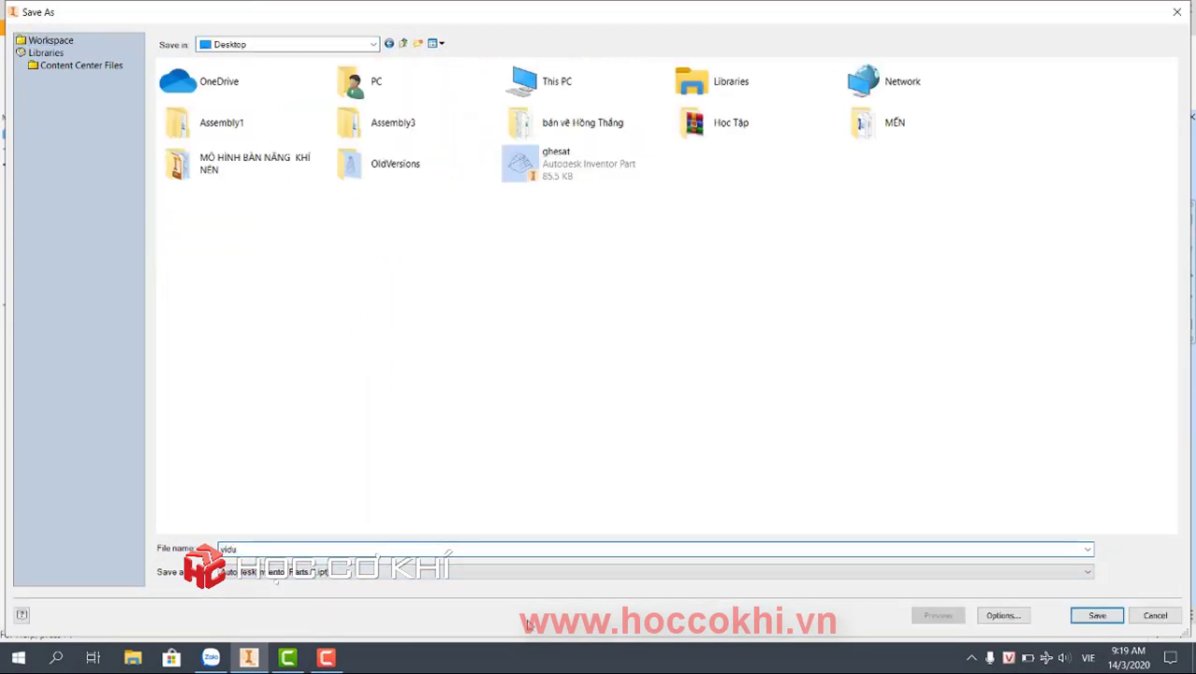
pyautogui.click(1118, 621)
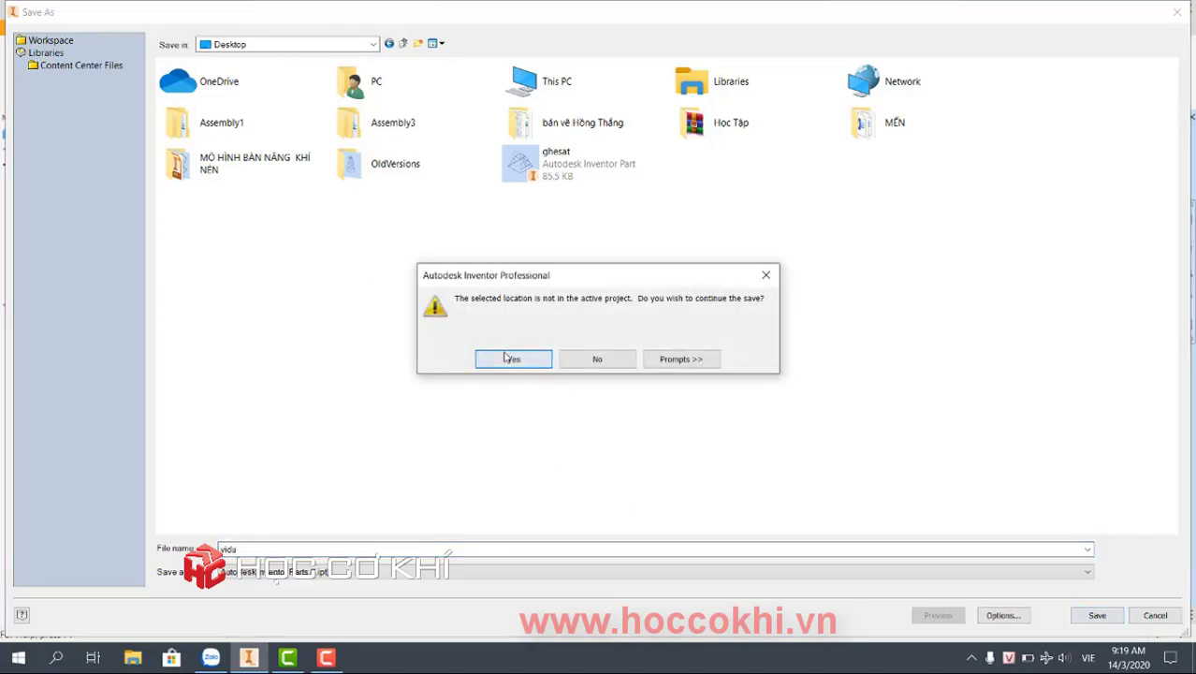
pyautogui.click(505, 359)
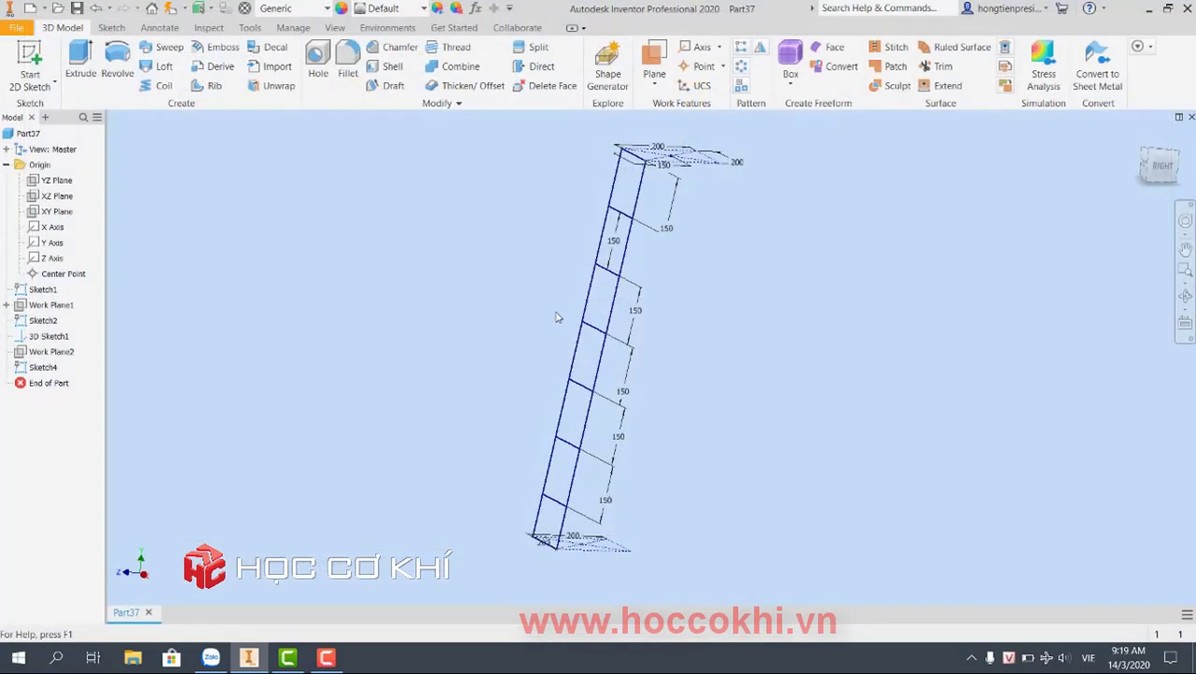
# - Create a new assembly from the Standard (mm).iam template
pyautogui.click(16, 27)
pyautogui.click(71, 89)
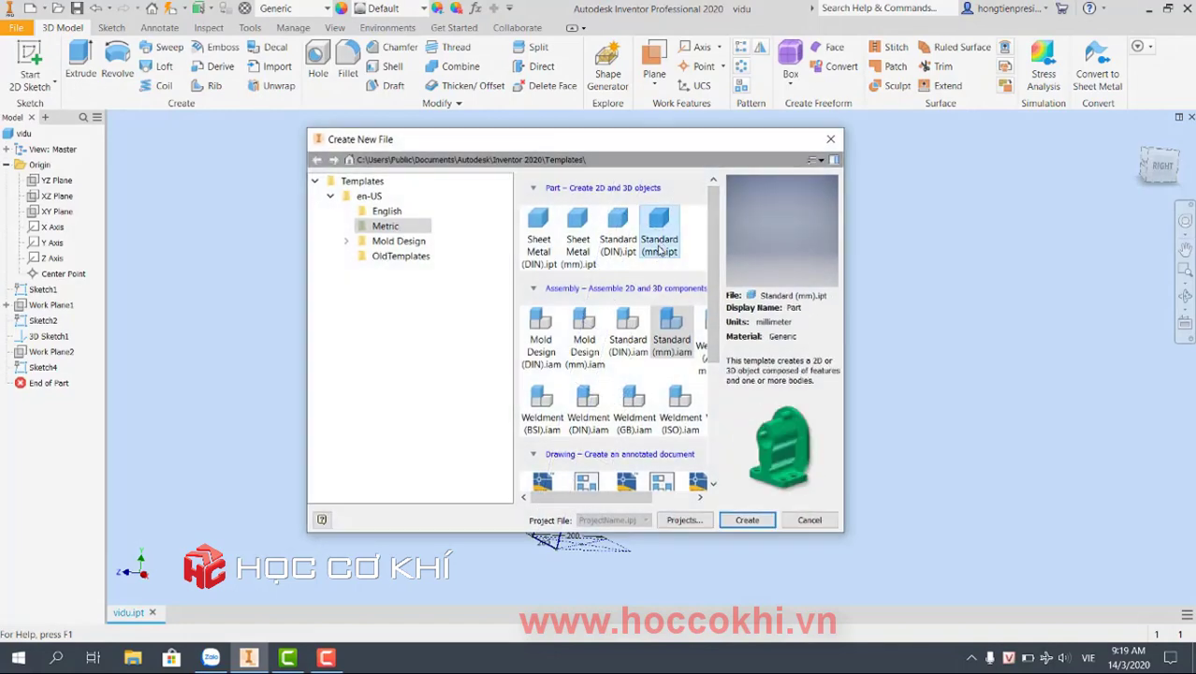
pyautogui.click(665, 339)
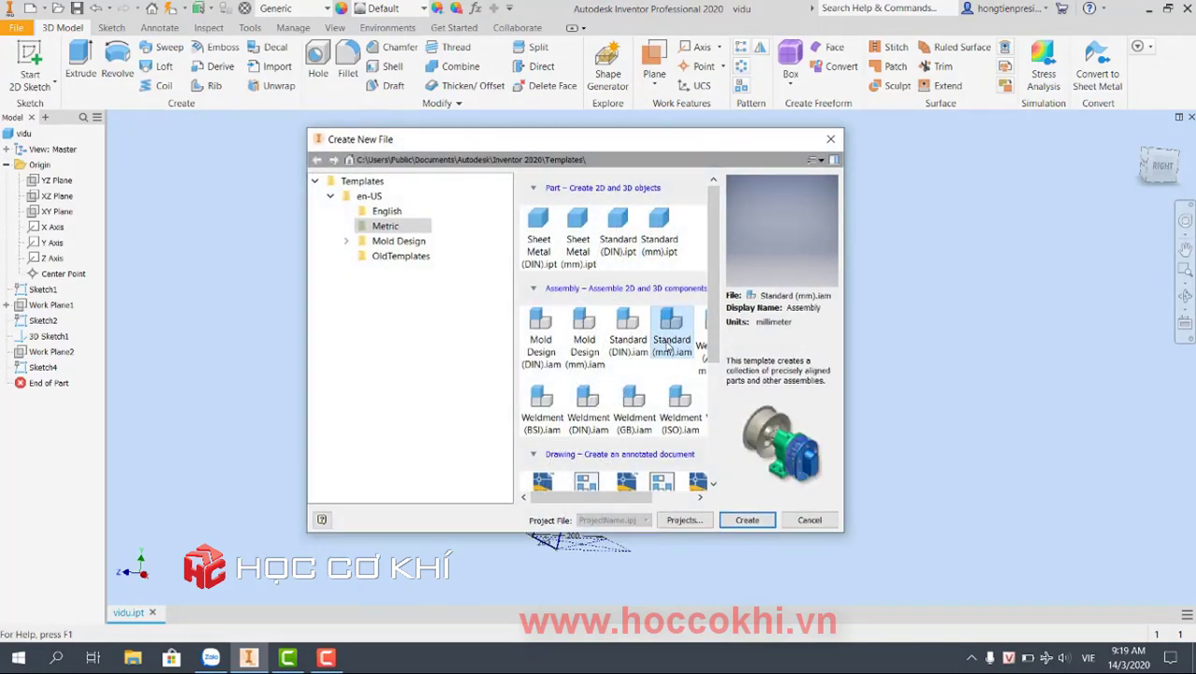
pyautogui.doubleClick(668, 347)
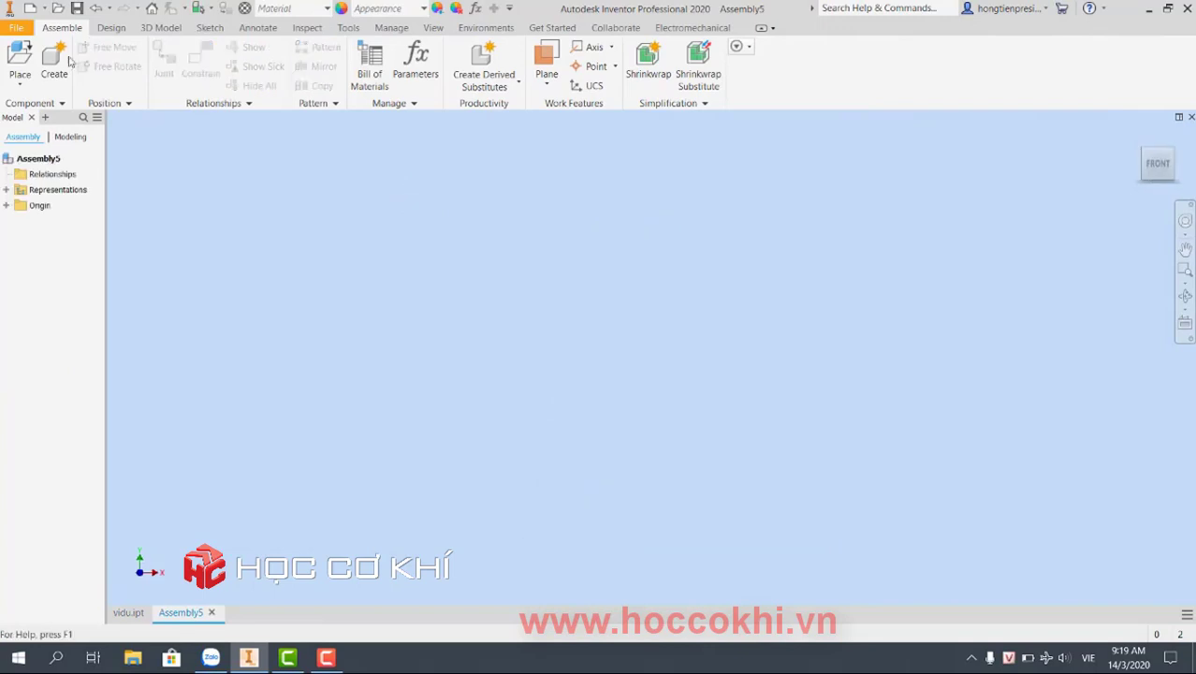
# - Place the vidu part from the Desktop into the assembly, dismissing the warnings
pyautogui.click(19, 83)
pyautogui.click(47, 111)
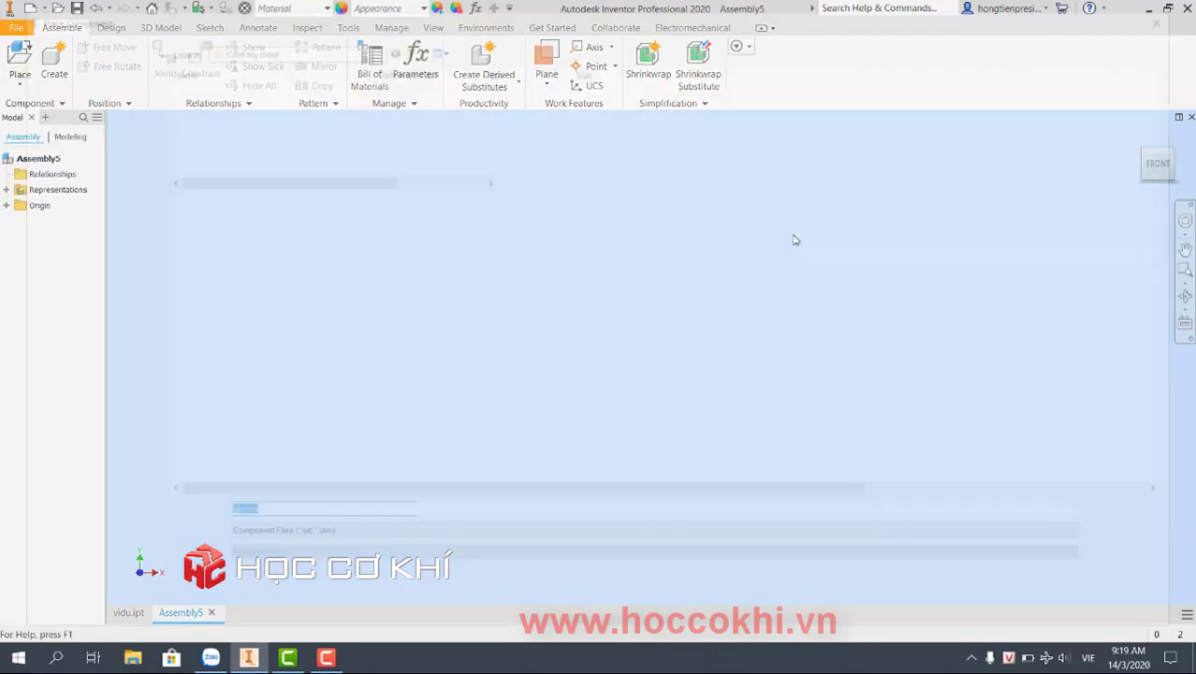
pyautogui.click(318, 52)
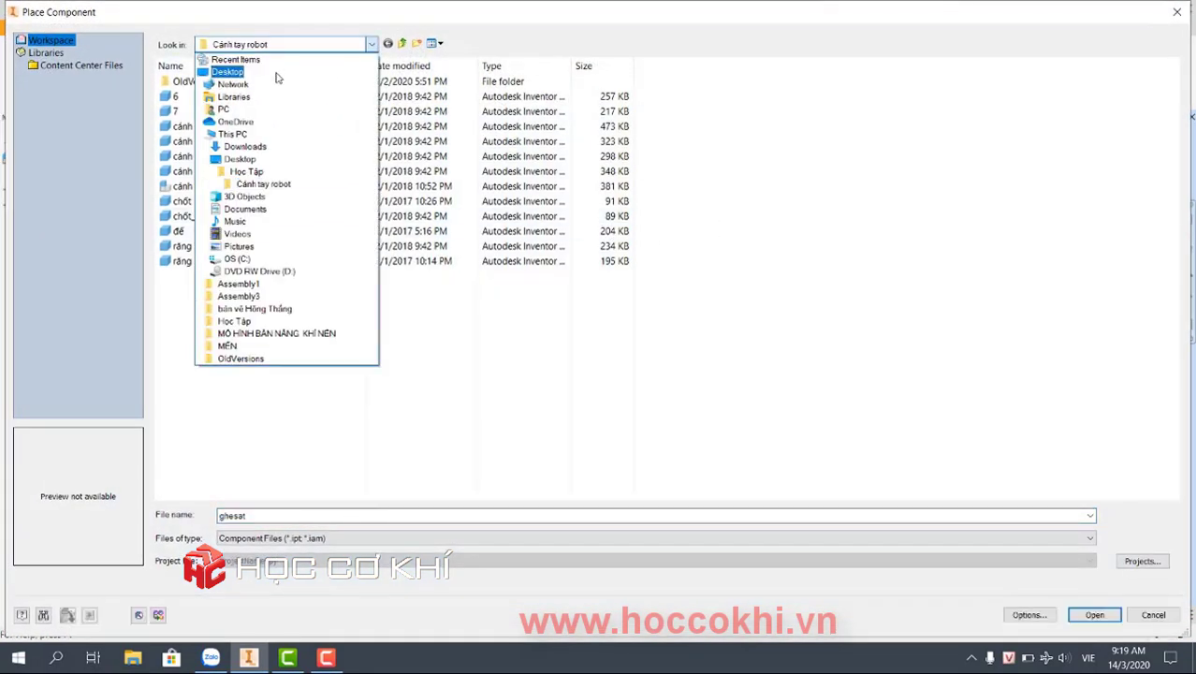
pyautogui.click(278, 67)
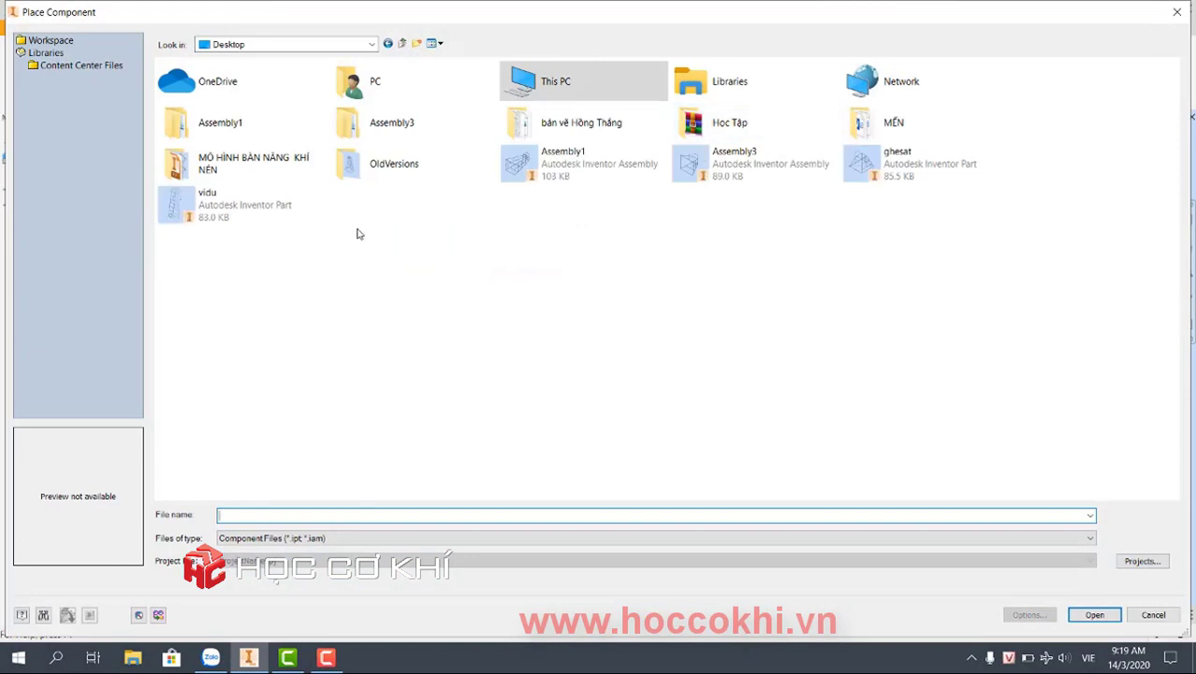
pyautogui.click(245, 204)
pyautogui.click(1086, 616)
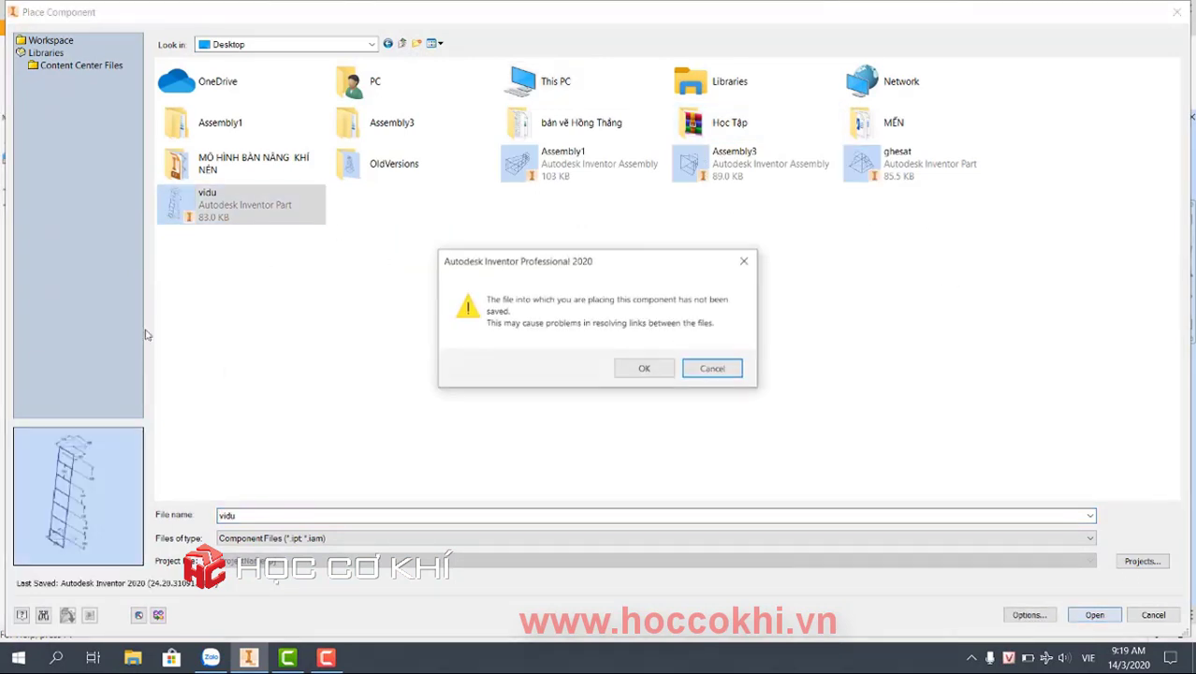
pyautogui.click(642, 369)
pyautogui.click(540, 391)
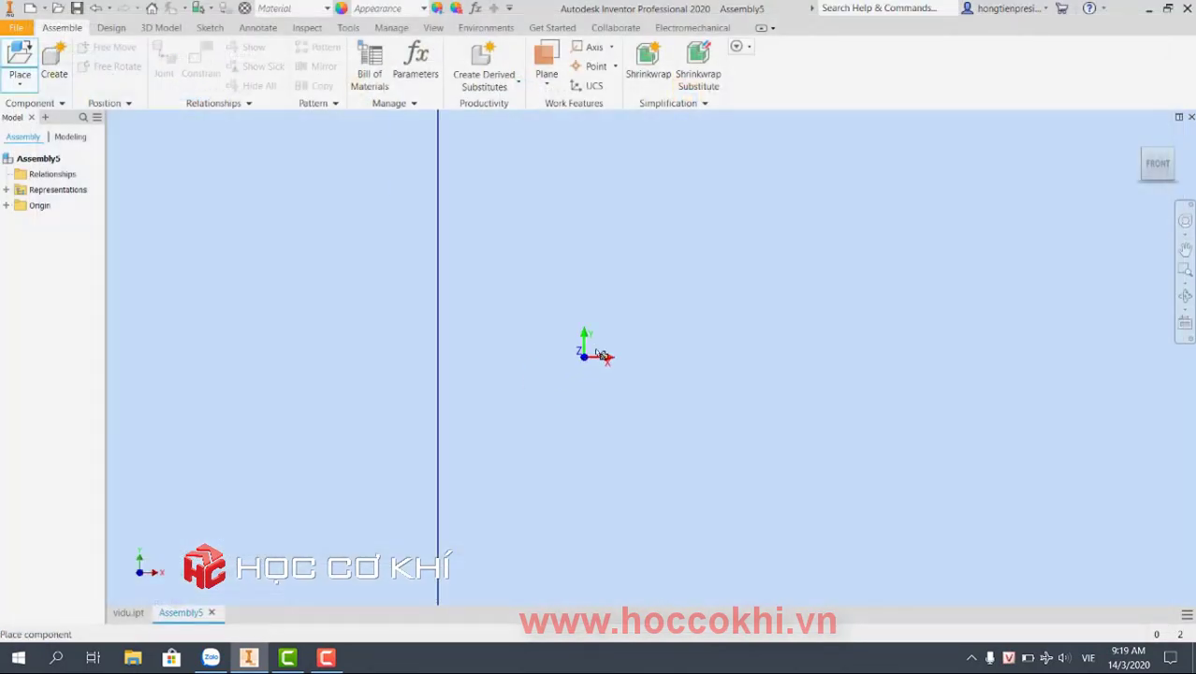
# - Drop the ladder as Place Grounded at Origin and orbit to view it
pyautogui.scroll(3, 614, 339)
pyautogui.scroll(3, 611, 342)
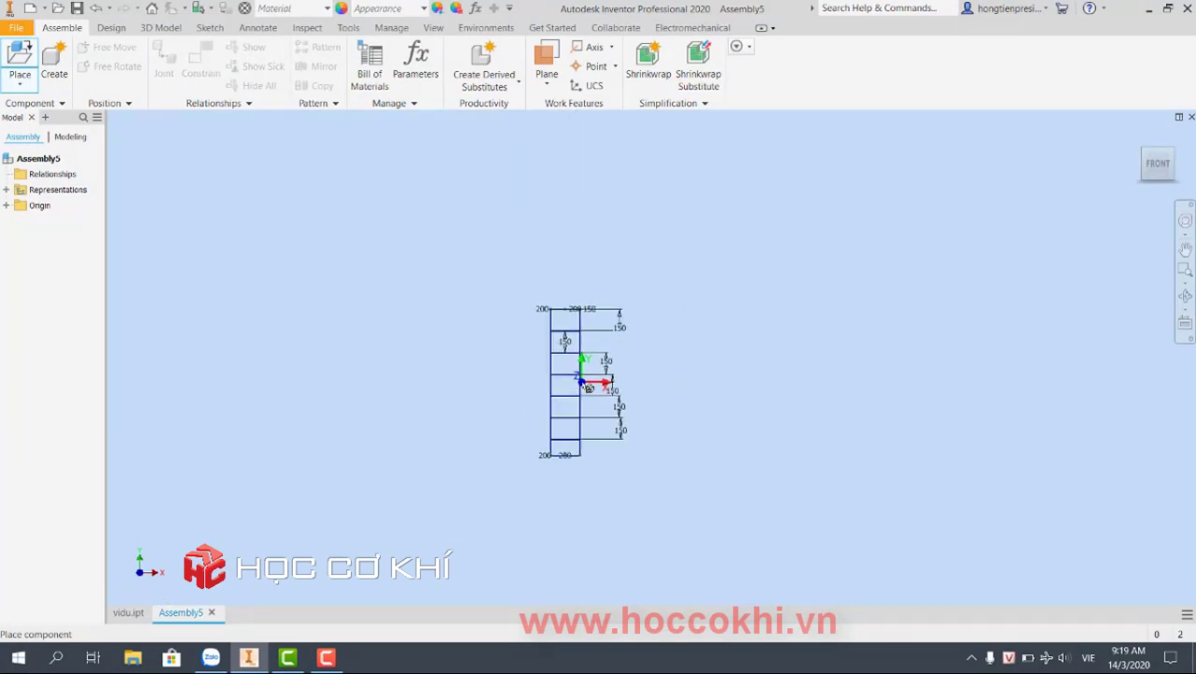
pyautogui.click(654, 434)
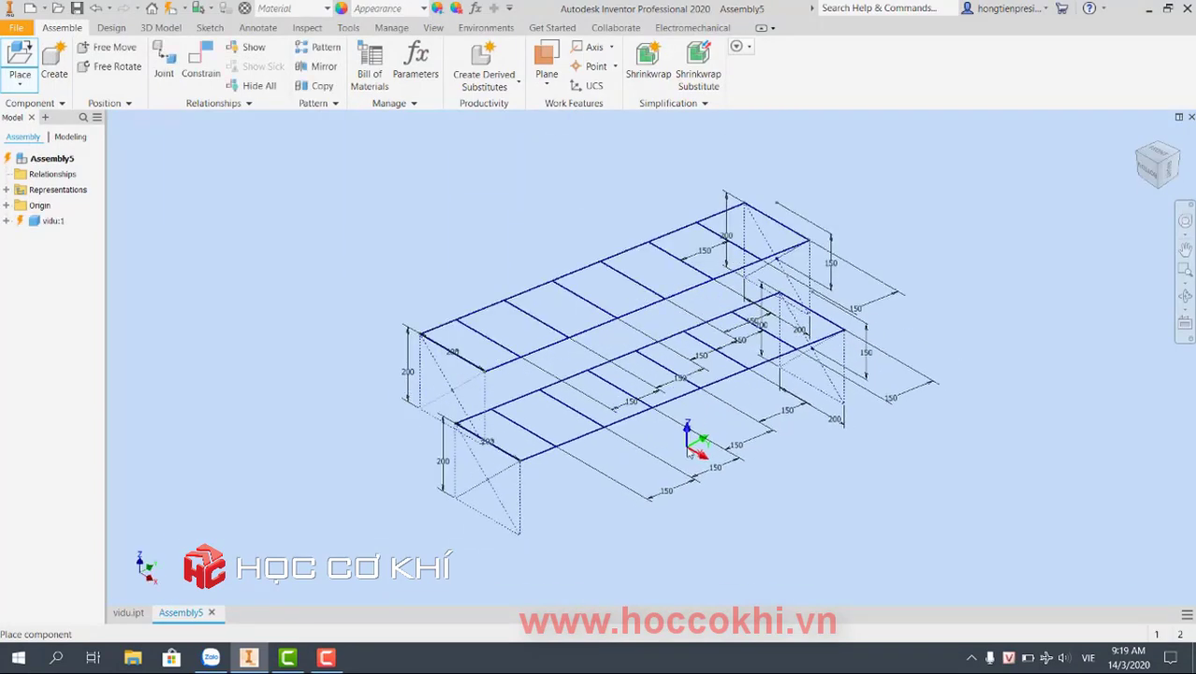
pyautogui.rightClick(688, 446)
pyautogui.click(748, 467)
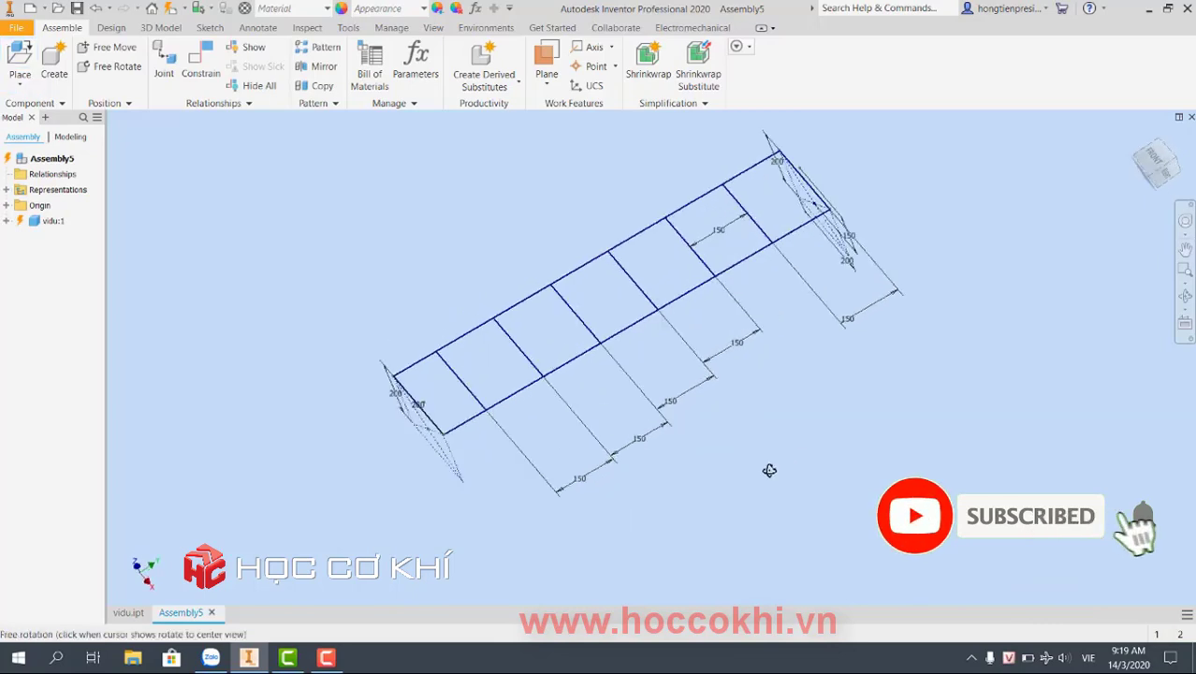
pyautogui.keyDown('shift'); pyautogui.moveTo(766, 470); pyautogui.dragTo(689, 441, button='middle'); pyautogui.keyUp('shift')
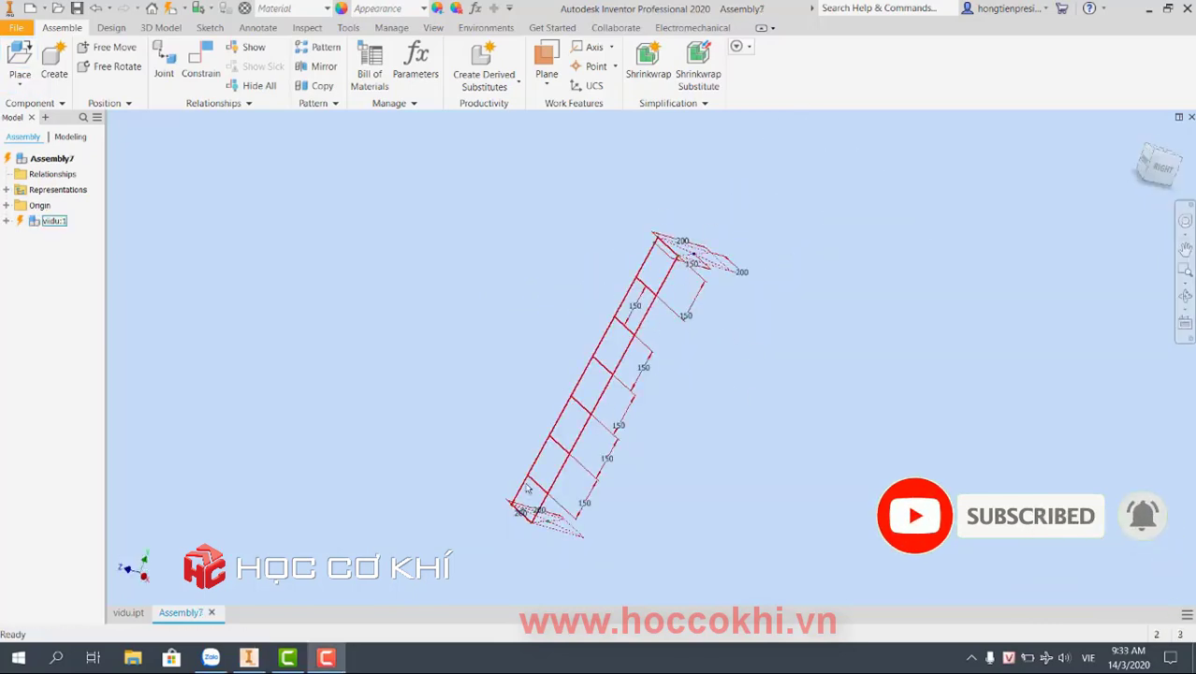
# - Launch Insert Frame on the ladder assembly
pyautogui.moveTo(693, 411)
pyautogui.keyDown('shift'); pyautogui.mouseDown(button='middle')
pyautogui.moveTo(677, 430)
pyautogui.moveTo(637, 330)
pyautogui.mouseUp(button='middle'); pyautogui.keyUp('shift')
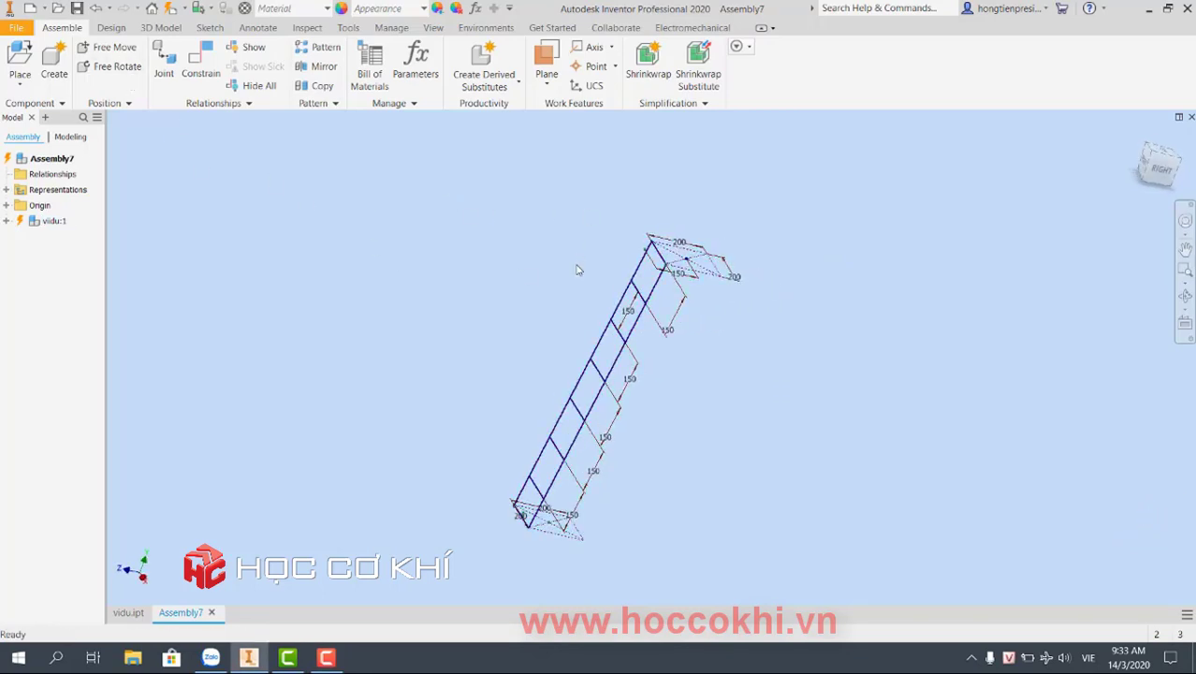
pyautogui.click(106, 29)
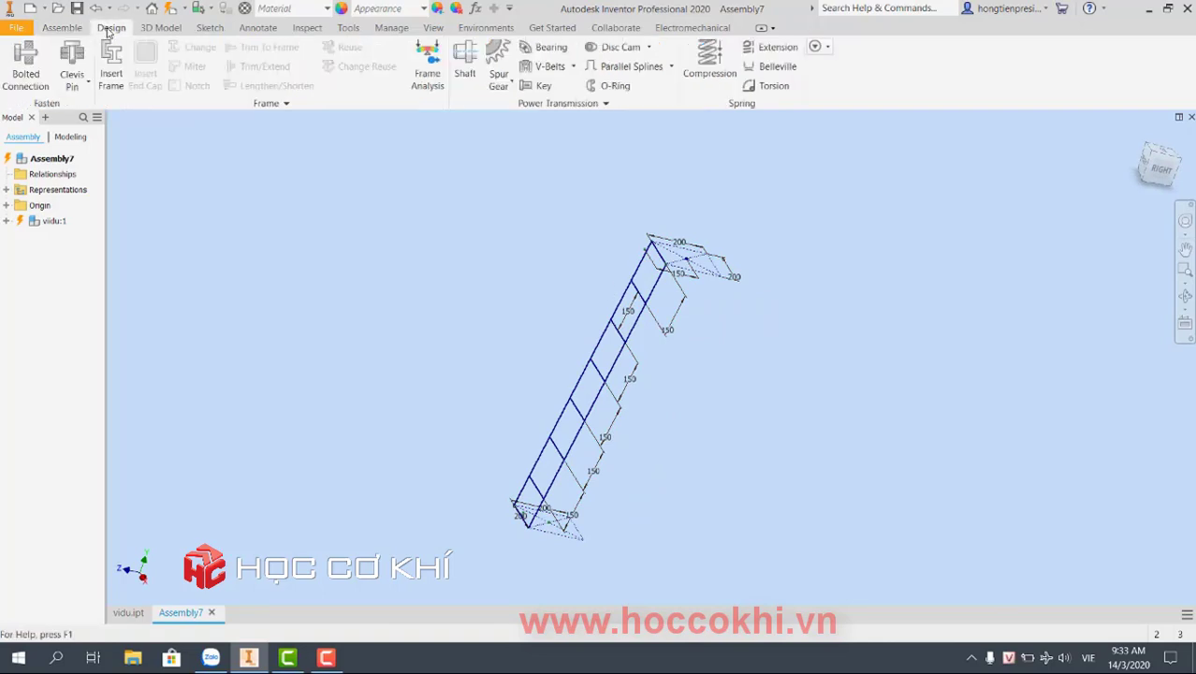
pyautogui.click(111, 80)
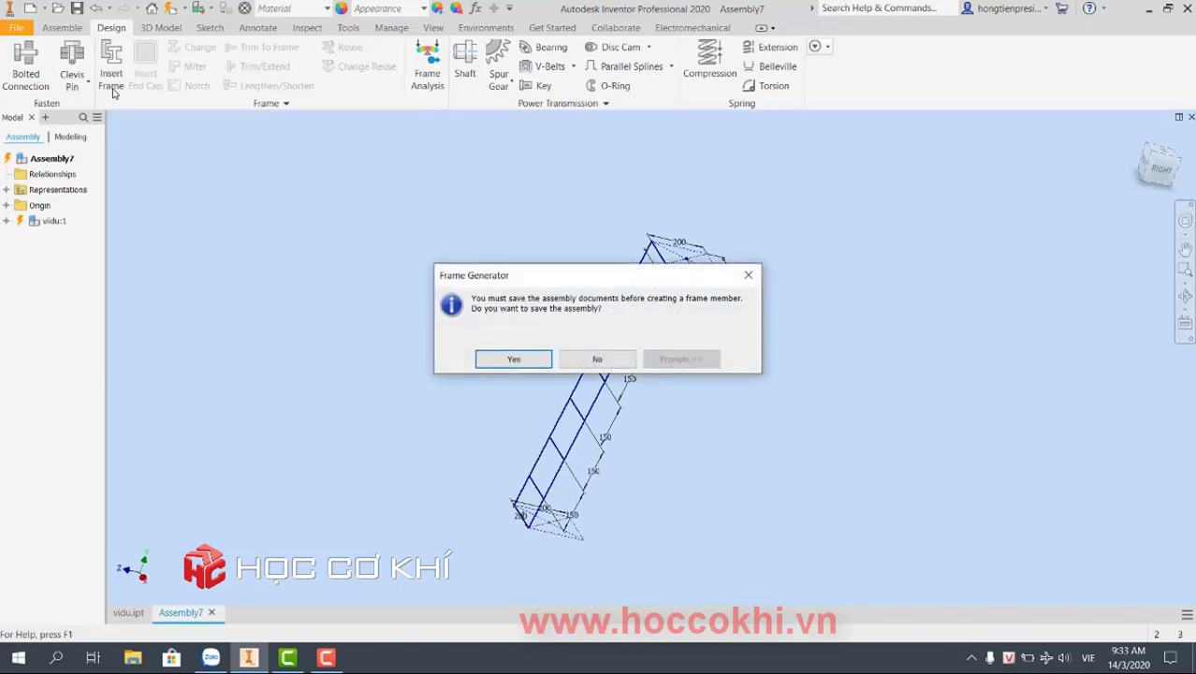
# - Save the assembly to the Desktop under a new name, accepting the project warning
pyautogui.click(533, 360)
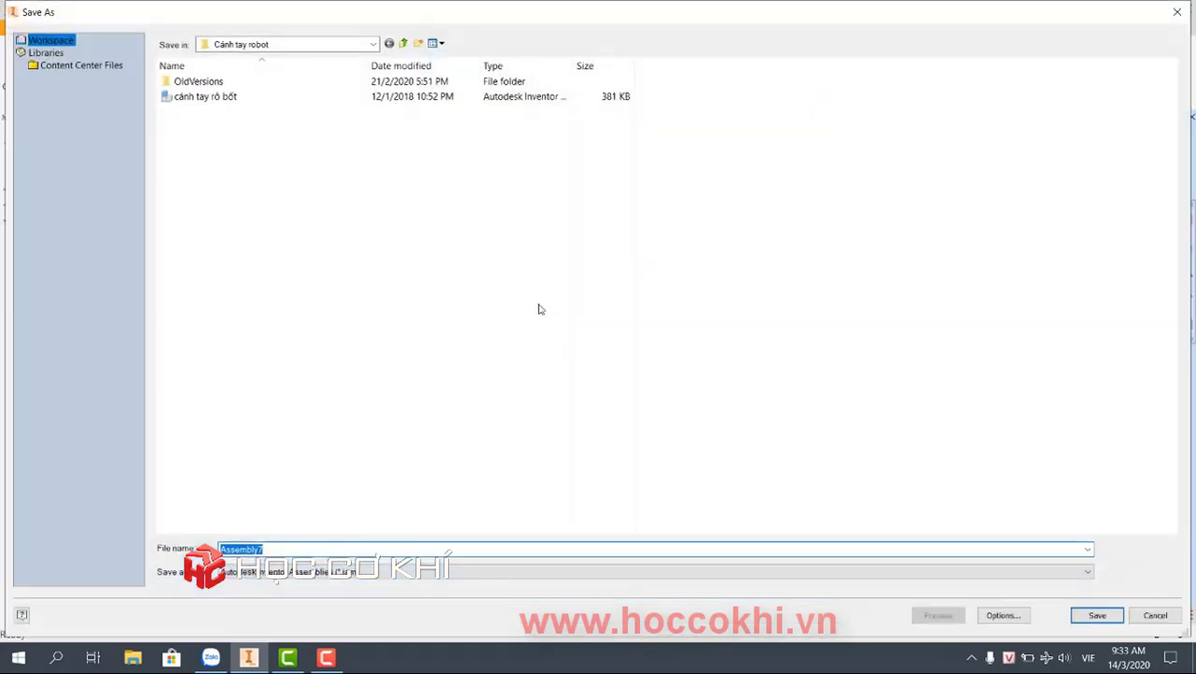
pyautogui.click(294, 44)
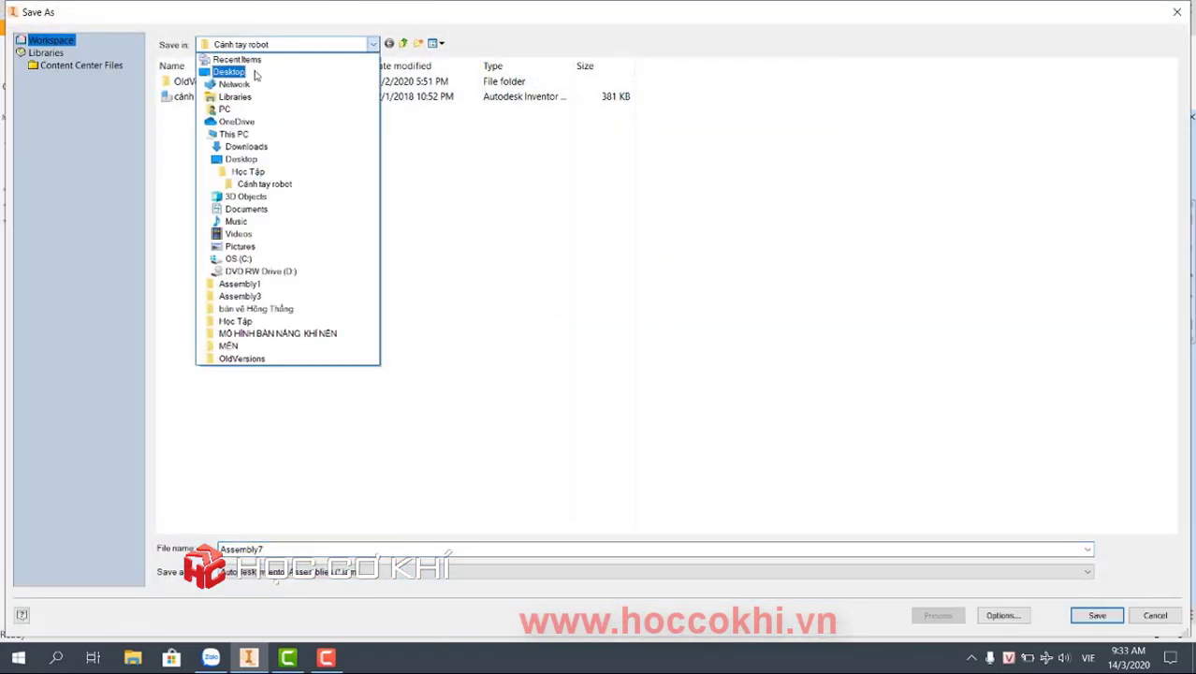
pyautogui.click(289, 71)
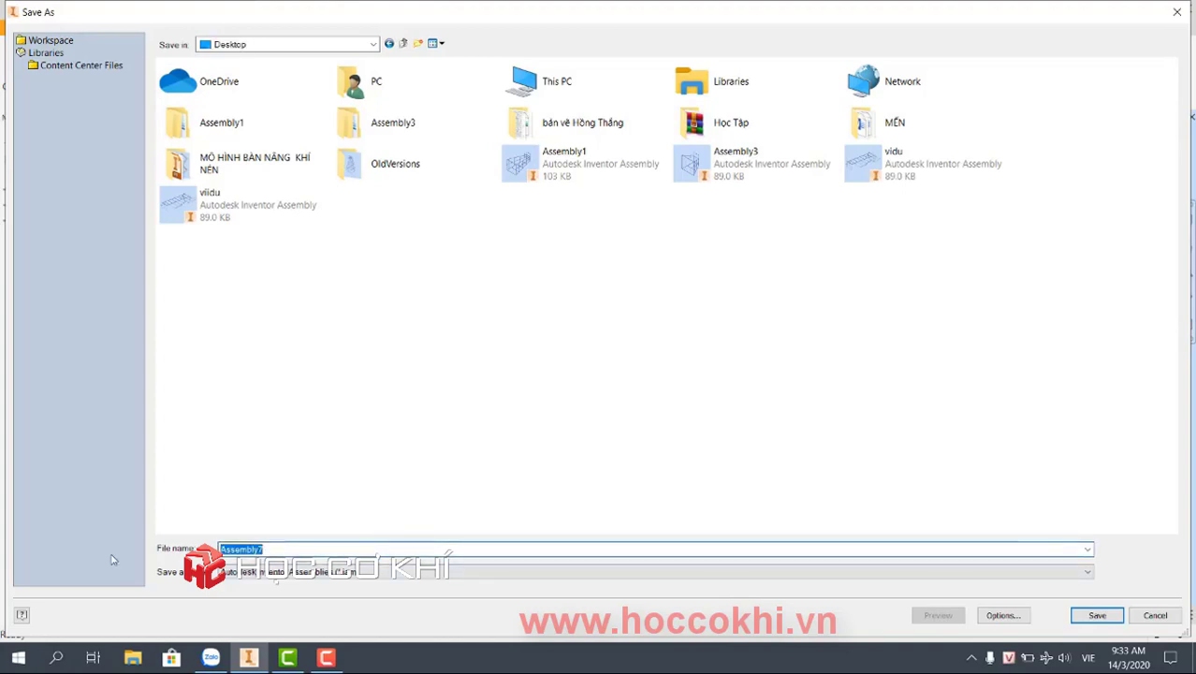
pyautogui.press('BackSpace')
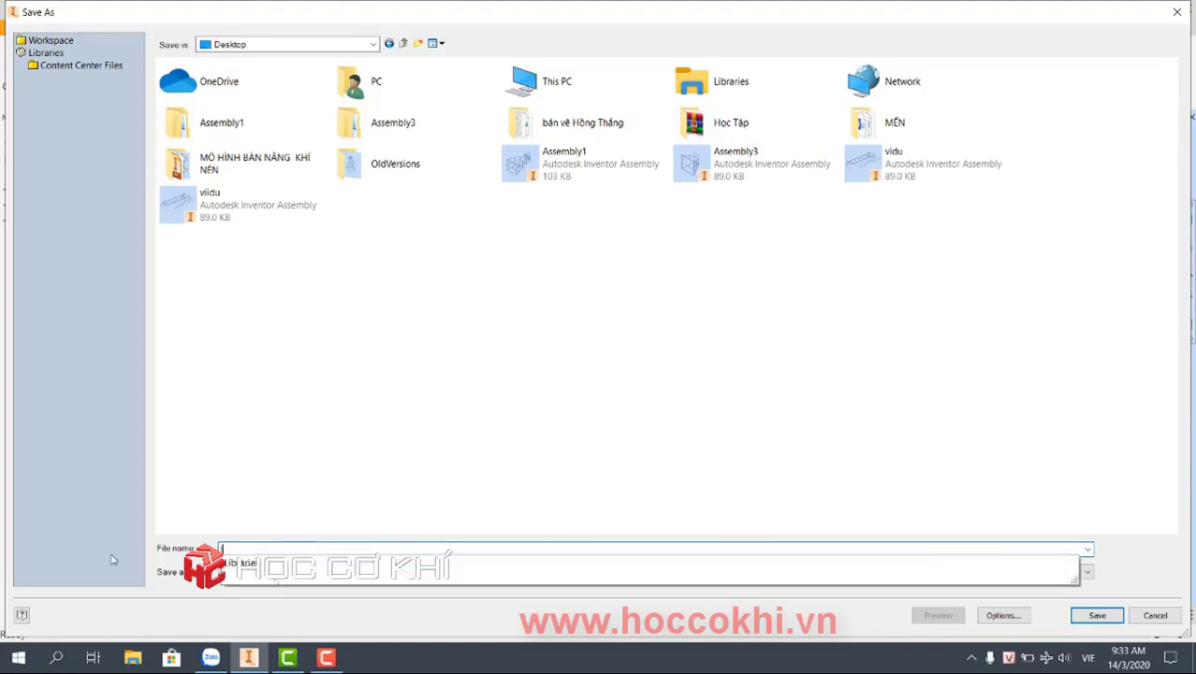
pyautogui.click(1097, 615)
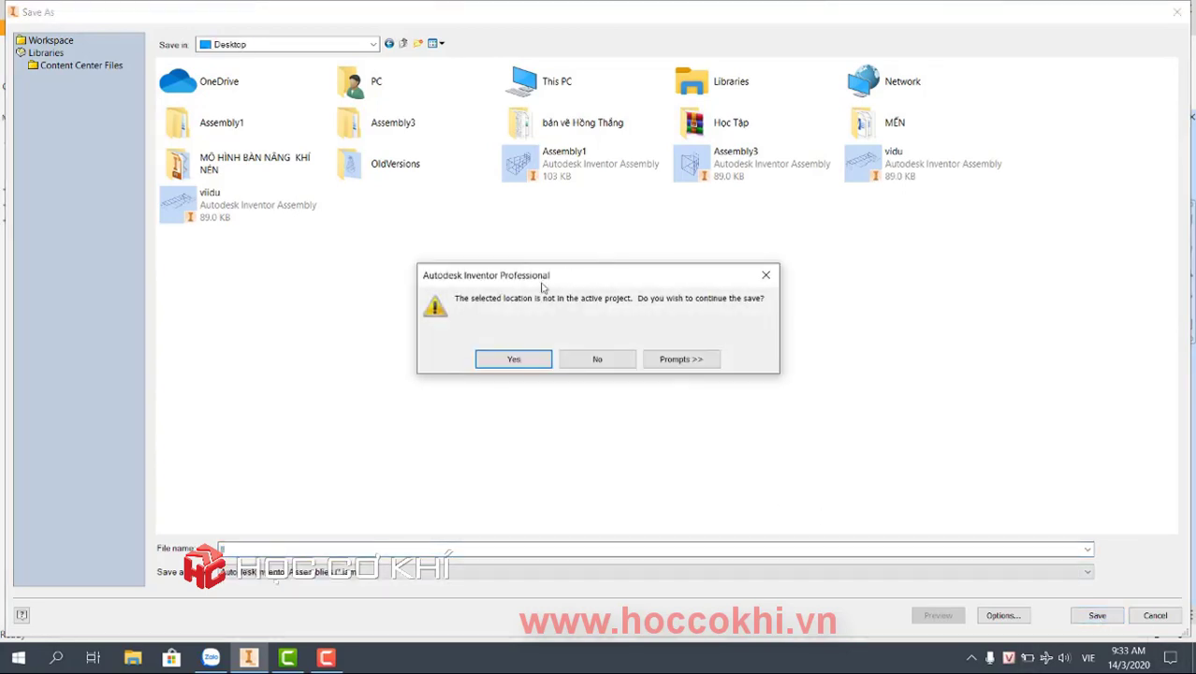
pyautogui.click(509, 354)
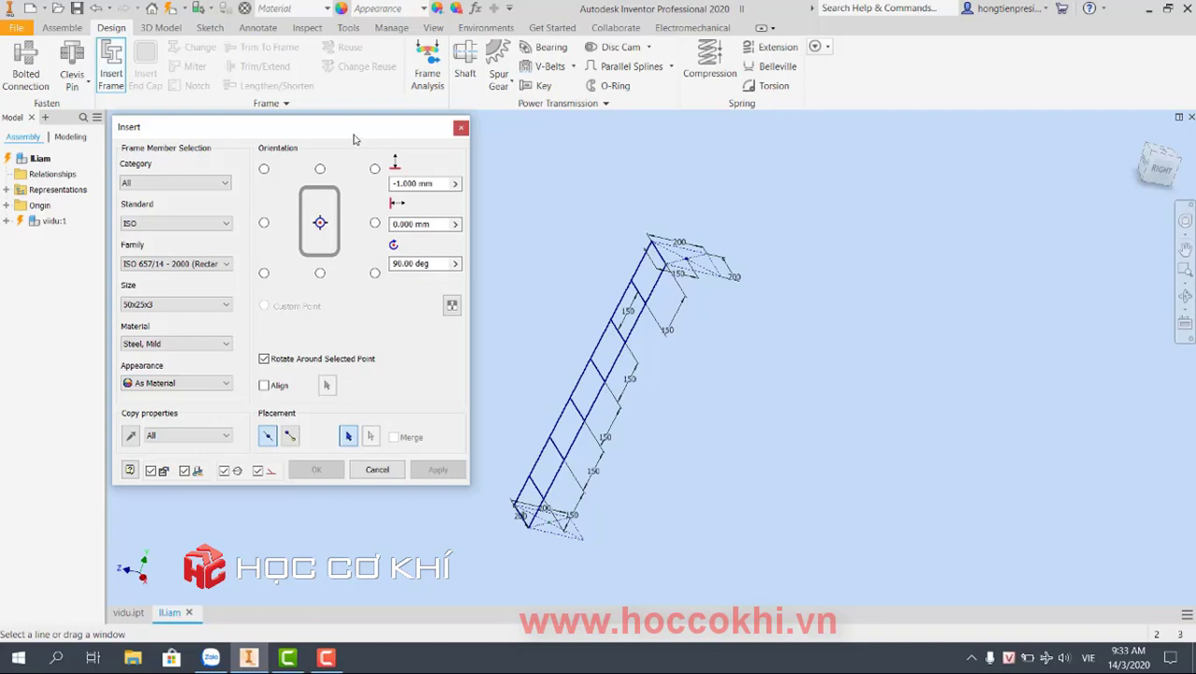
# - Move the Insert dialog aside and orbit the ladder sketch into view
pyautogui.moveTo(354, 138); pyautogui.dragTo(338, 126)
pyautogui.moveTo(593, 372); pyautogui.dragTo(650, 392, button='middle')
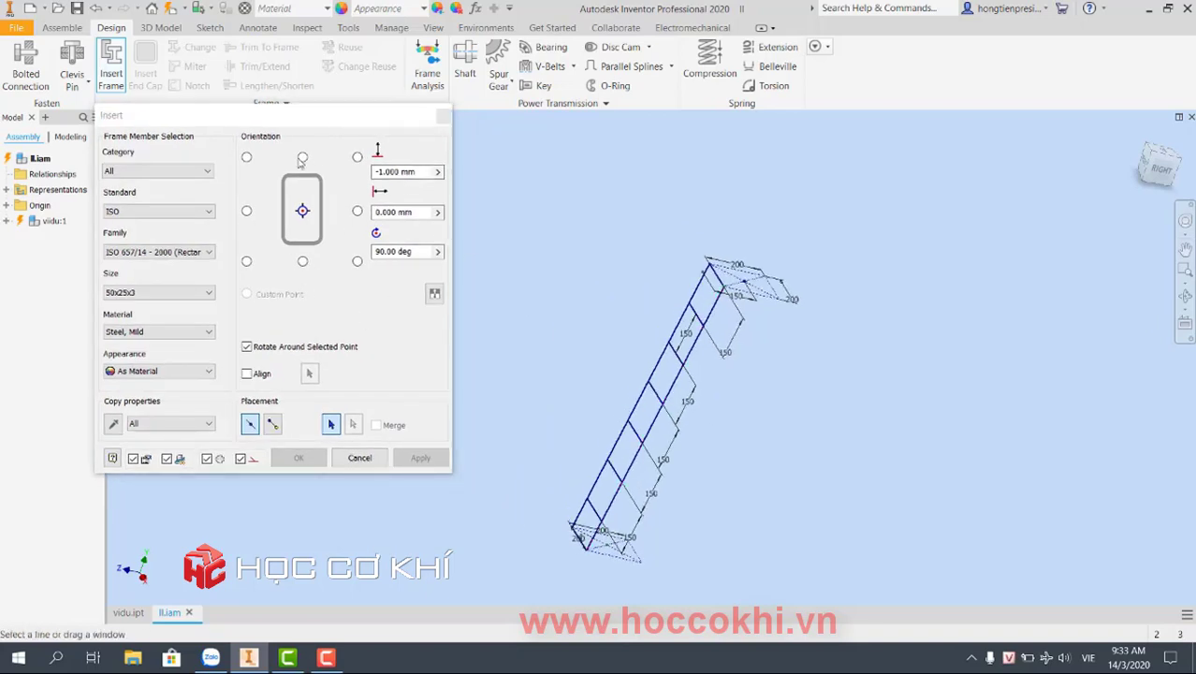
pyautogui.moveTo(337, 128); pyautogui.dragTo(372, 133)
pyautogui.moveTo(580, 243)
pyautogui.keyDown('shift'); pyautogui.mouseDown(button='middle')
pyautogui.moveTo(608, 320)
pyautogui.moveTo(580, 356)
pyautogui.mouseUp(button='middle'); pyautogui.keyUp('shift')
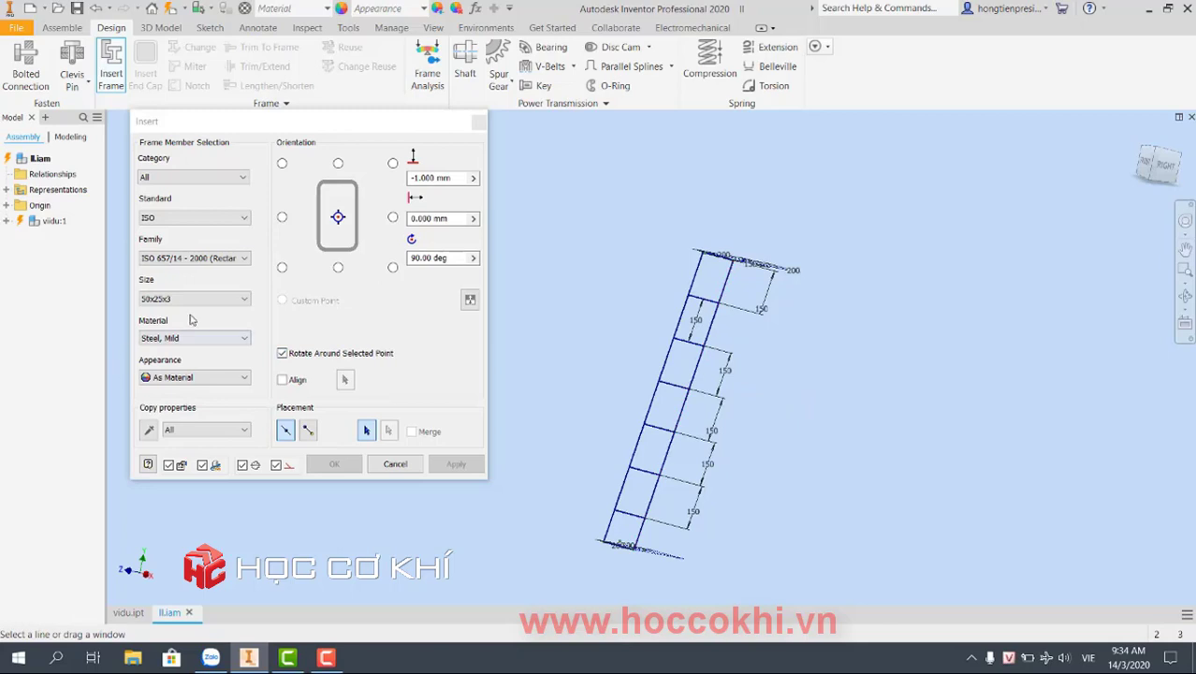
# - Change the frame member material from Steel, Mild to Iron, Cast
pyautogui.click(204, 338)
pyautogui.scroll(2, 200, 362)
pyautogui.scroll(2, 200, 362)
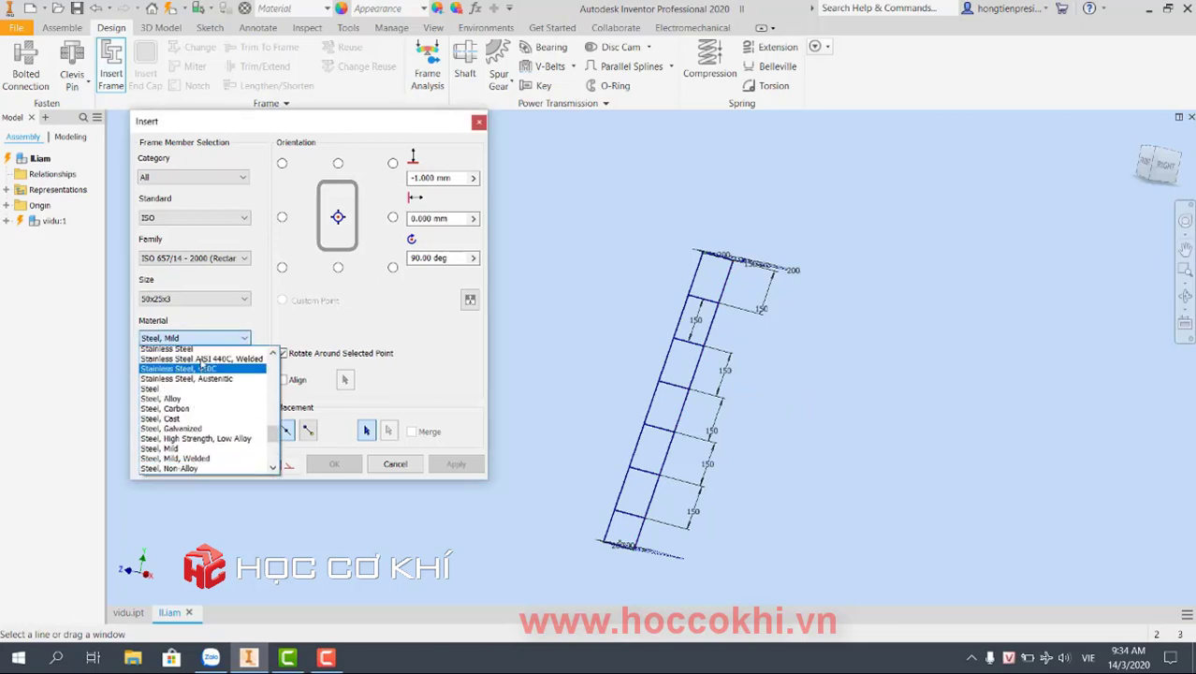
pyautogui.scroll(2, 200, 363)
pyautogui.scroll(2, 200, 362)
pyautogui.scroll(2, 200, 363)
pyautogui.scroll(2, 200, 363)
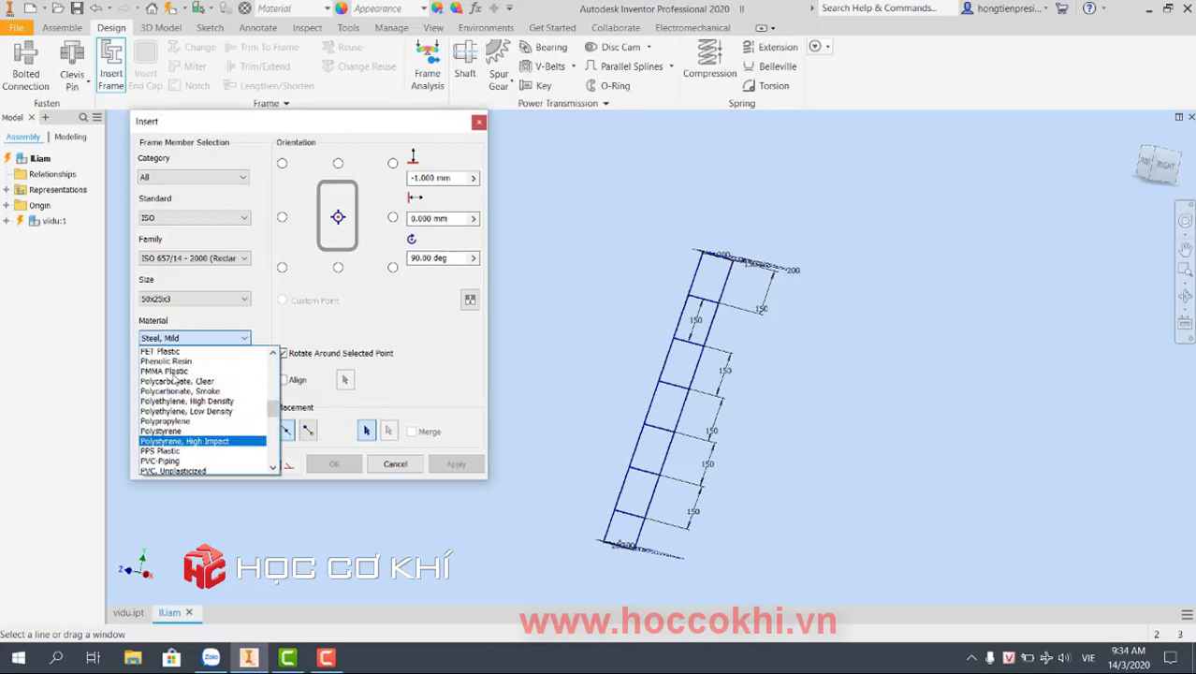
pyautogui.scroll(2, 177, 395)
pyautogui.scroll(2, 177, 394)
pyautogui.scroll(2, 175, 399)
pyautogui.scroll(2, 173, 405)
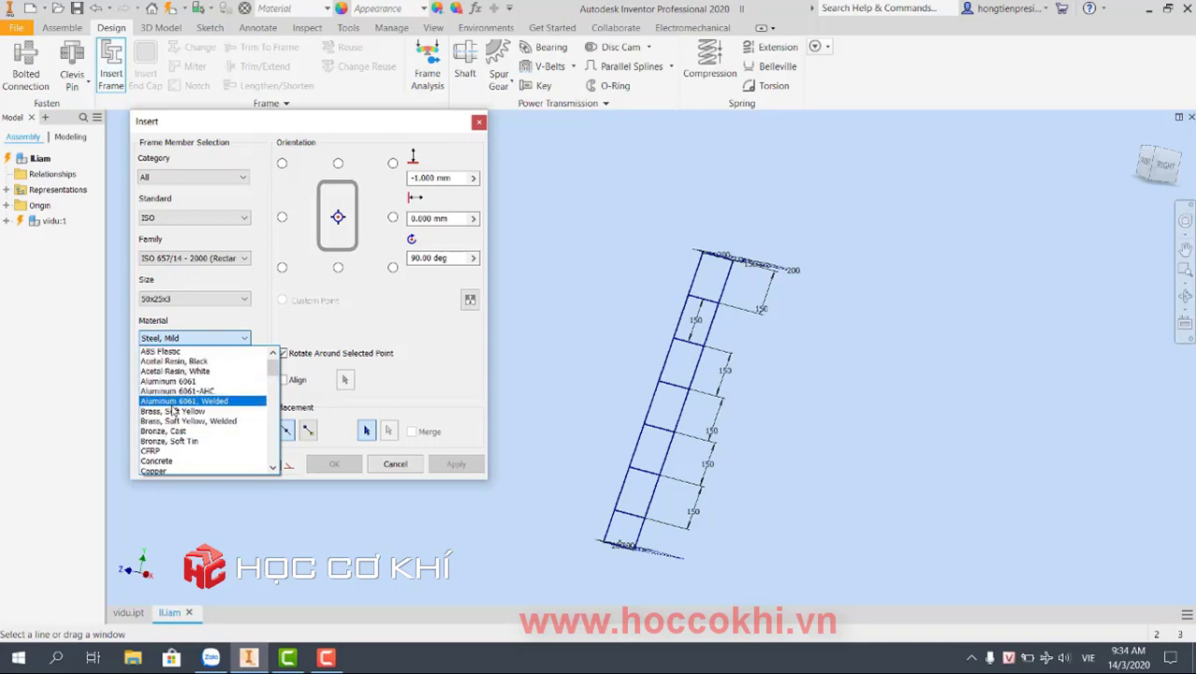
pyautogui.scroll(2, 171, 409)
pyautogui.scroll(-3, 172, 412)
pyautogui.scroll(-3, 172, 414)
pyautogui.scroll(-2, 172, 418)
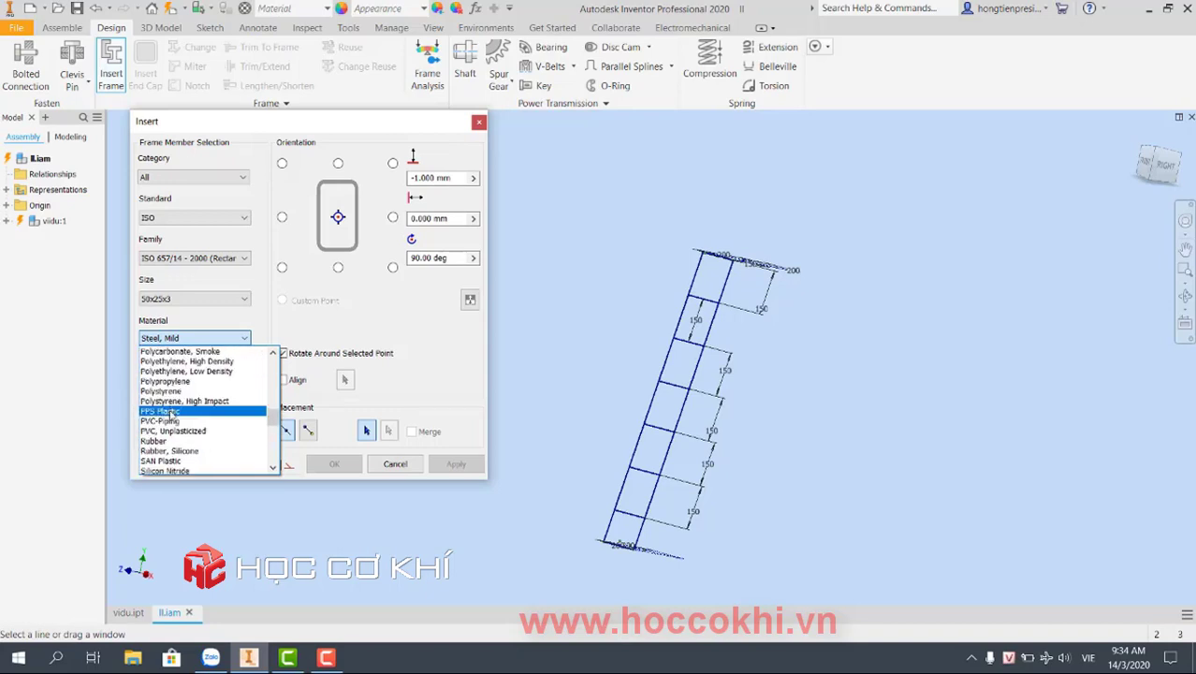
pyautogui.scroll(-2, 170, 423)
pyautogui.scroll(-1, 171, 426)
pyautogui.scroll(-1, 171, 426)
pyautogui.scroll(4, 172, 426)
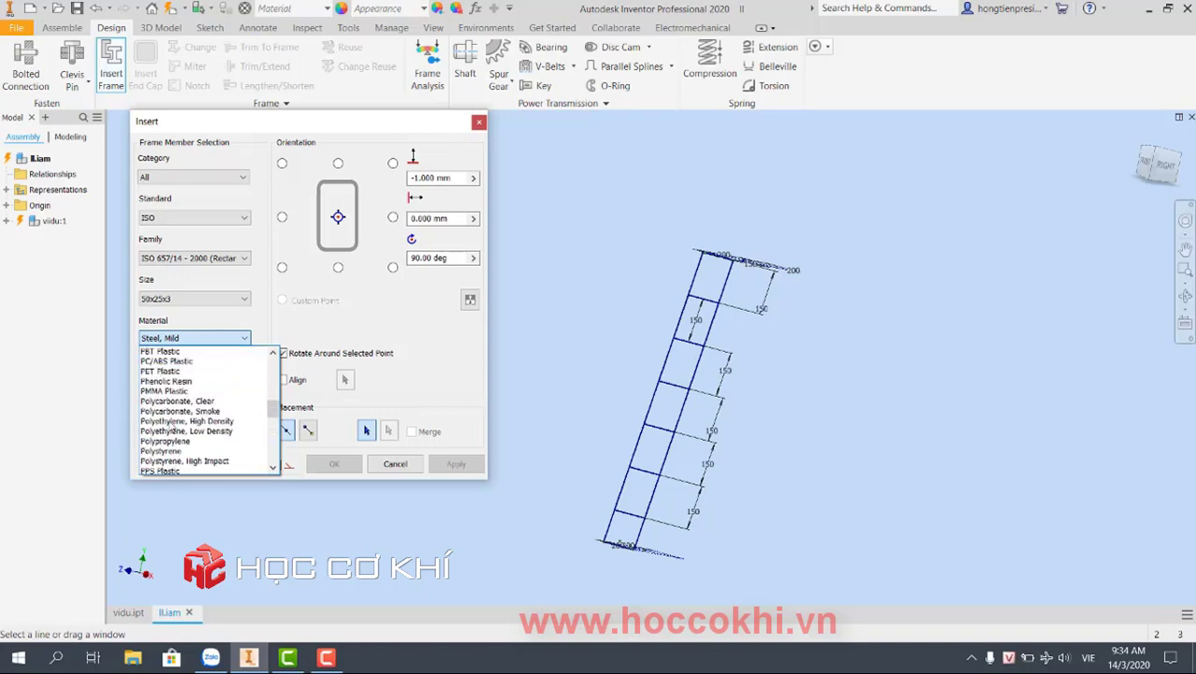
pyautogui.scroll(2, 173, 426)
pyautogui.scroll(-4, 171, 426)
pyautogui.scroll(2, 170, 427)
pyautogui.scroll(2, 170, 428)
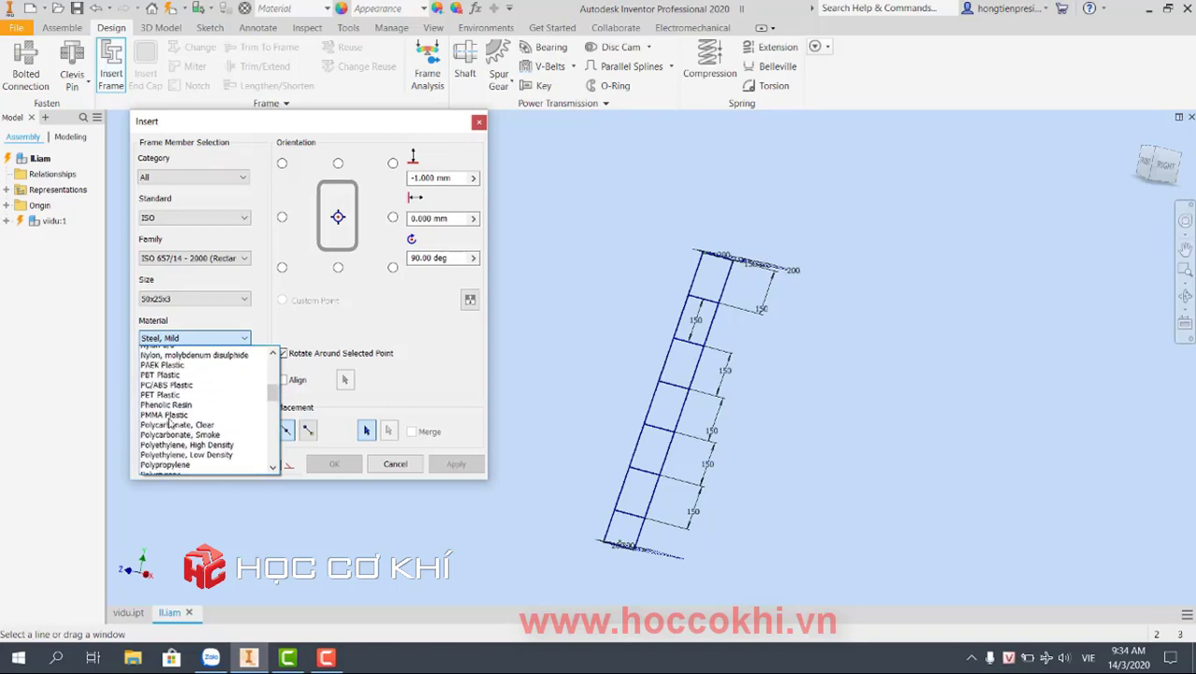
pyautogui.scroll(5, 170, 429)
pyautogui.scroll(1, 170, 425)
pyautogui.click(171, 426)
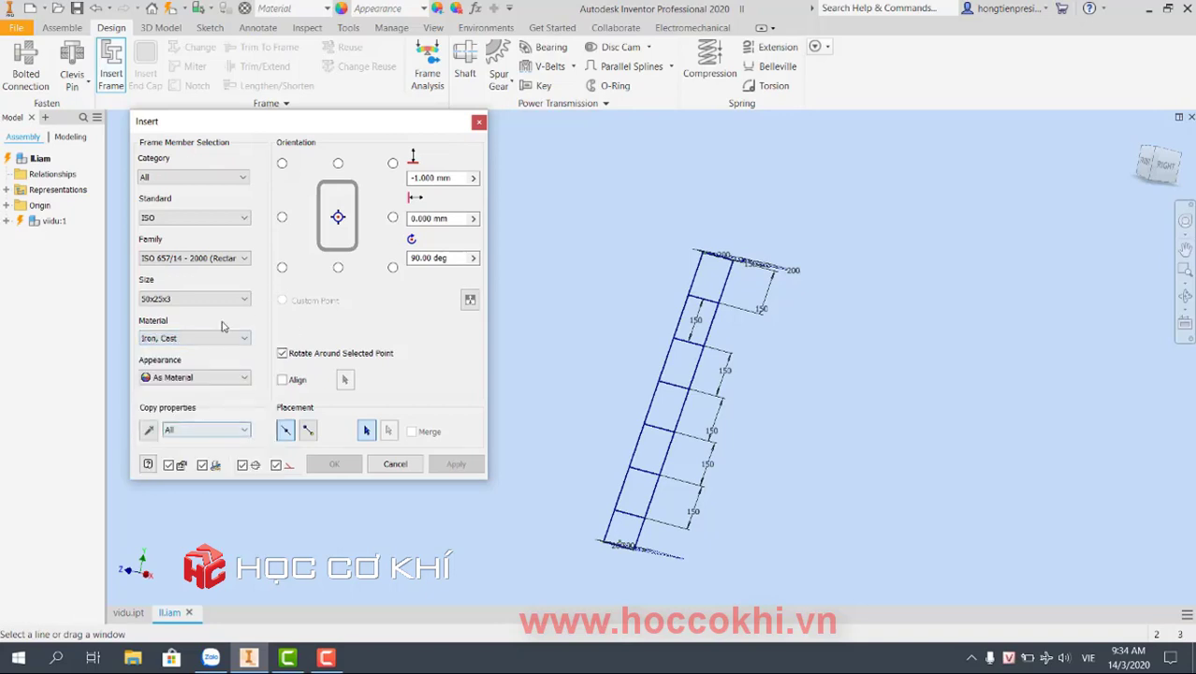
pyautogui.click(721, 272)
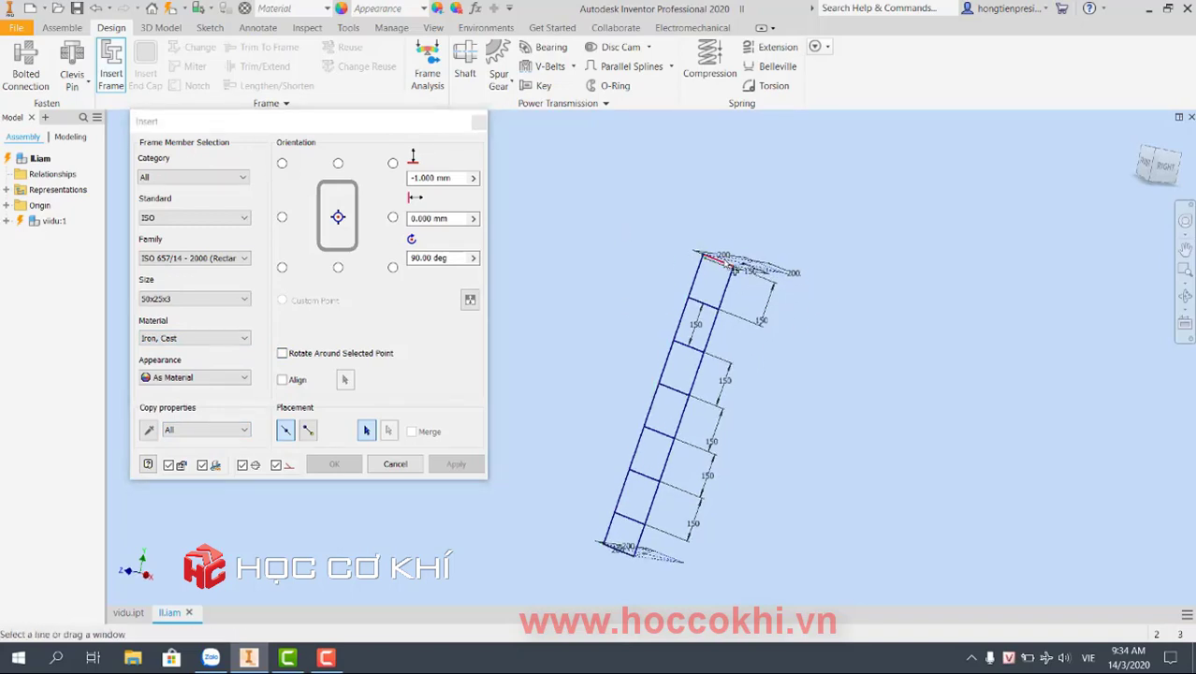
# - Window-select the ladder sketch and place a 50x25x3 tube on its top edge
pyautogui.scroll(-3, 728, 267)
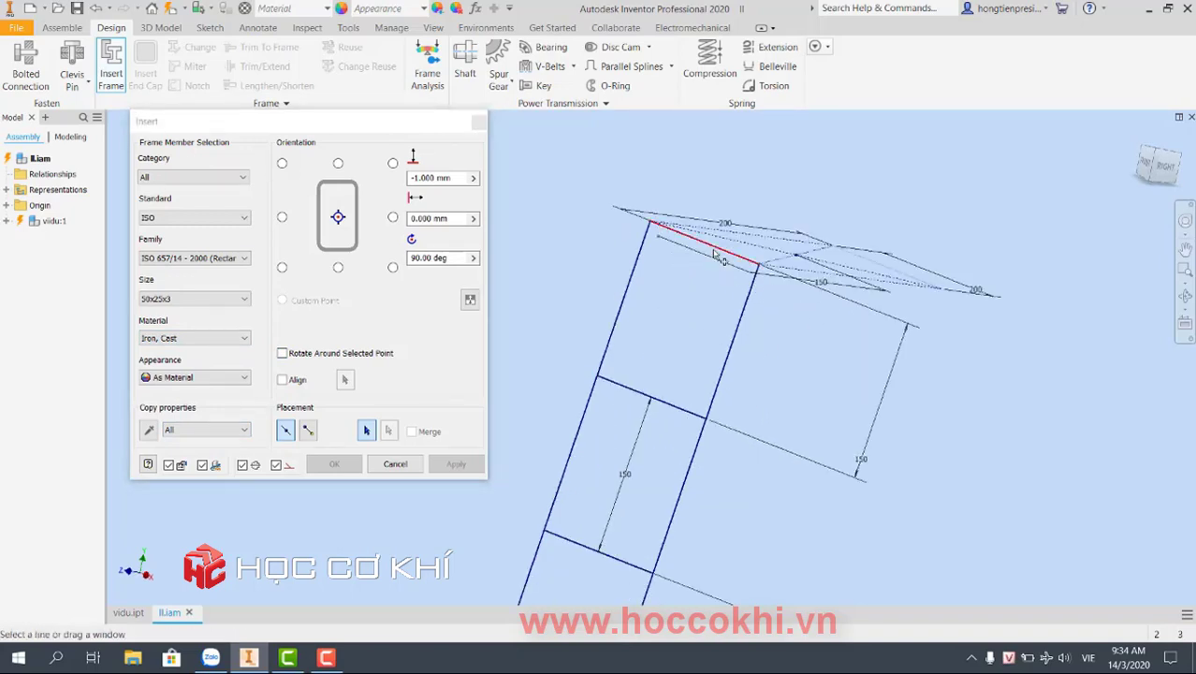
pyautogui.scroll(4, 717, 255)
pyautogui.scroll(-3, 718, 254)
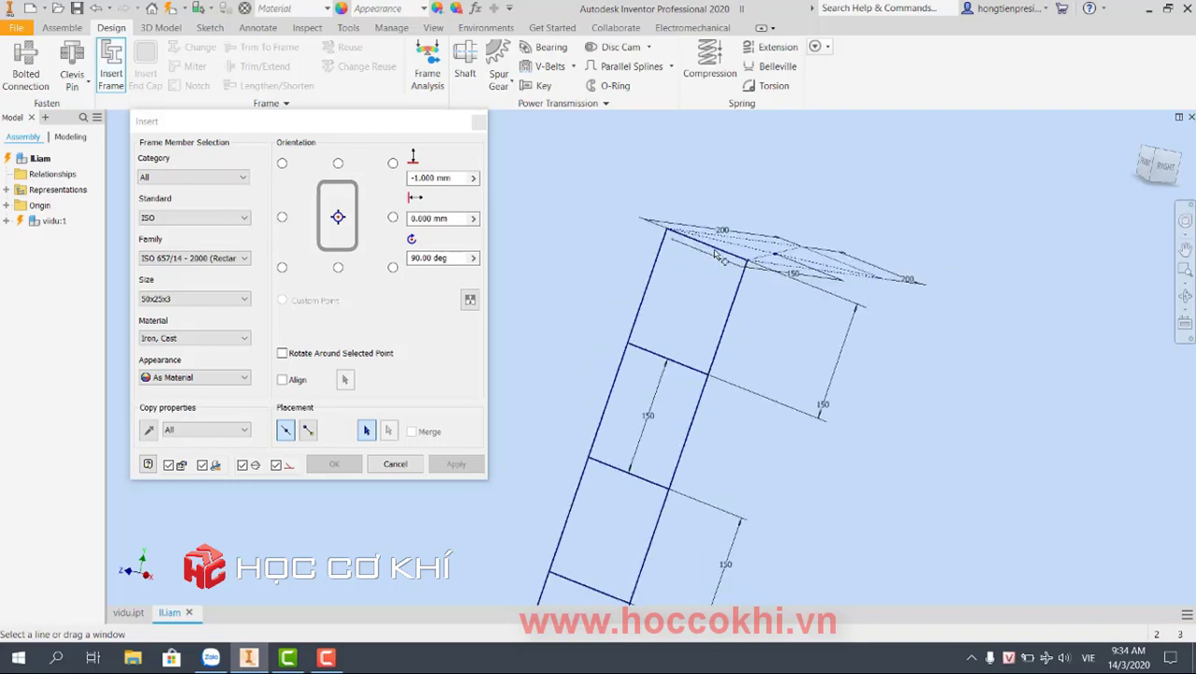
pyautogui.scroll(2, 722, 256)
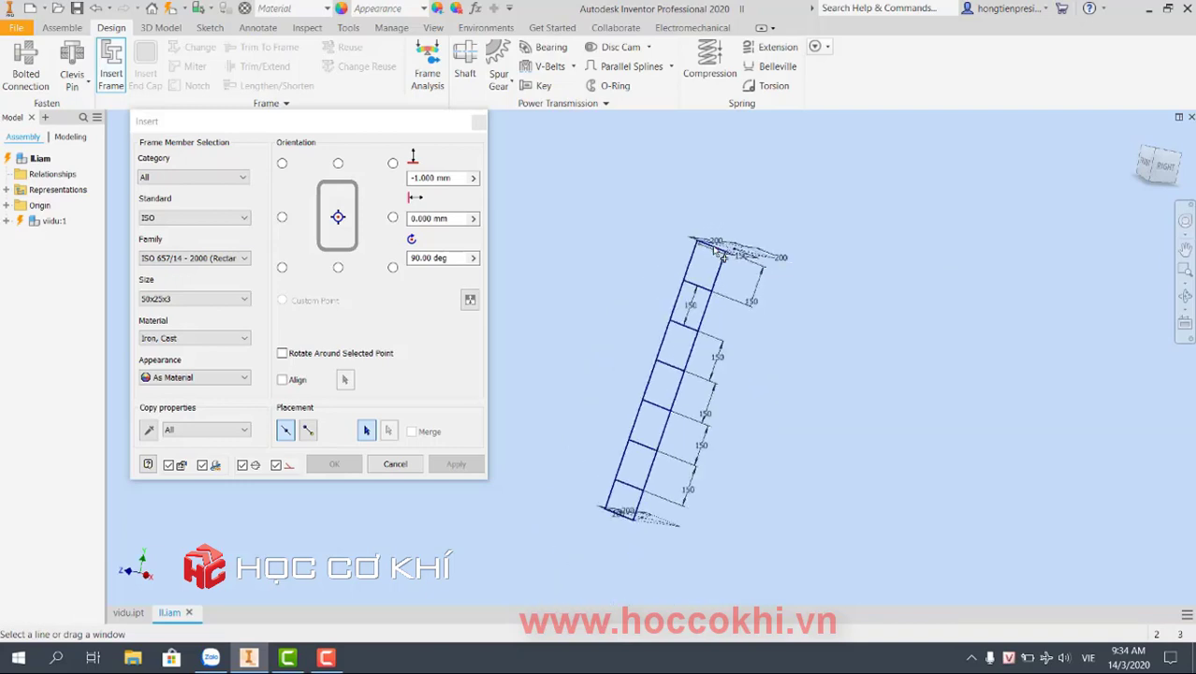
pyautogui.moveTo(894, 591); pyautogui.dragTo(539, 208)
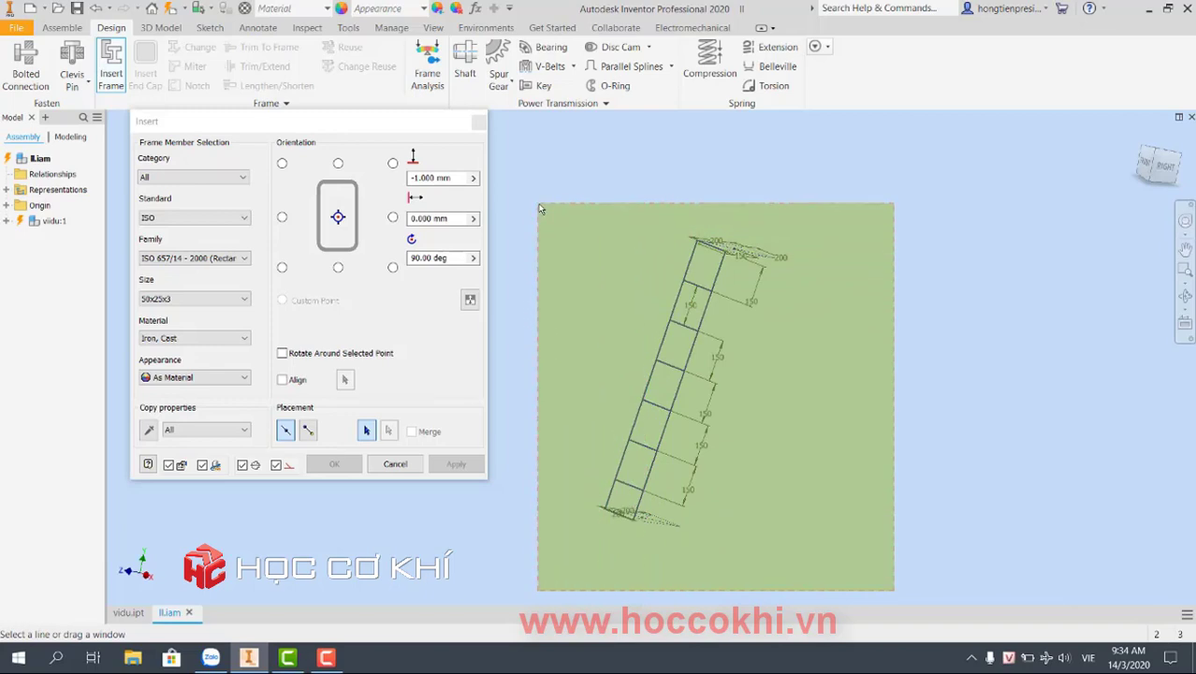
pyautogui.moveTo(540, 207); pyautogui.dragTo(541, 209)
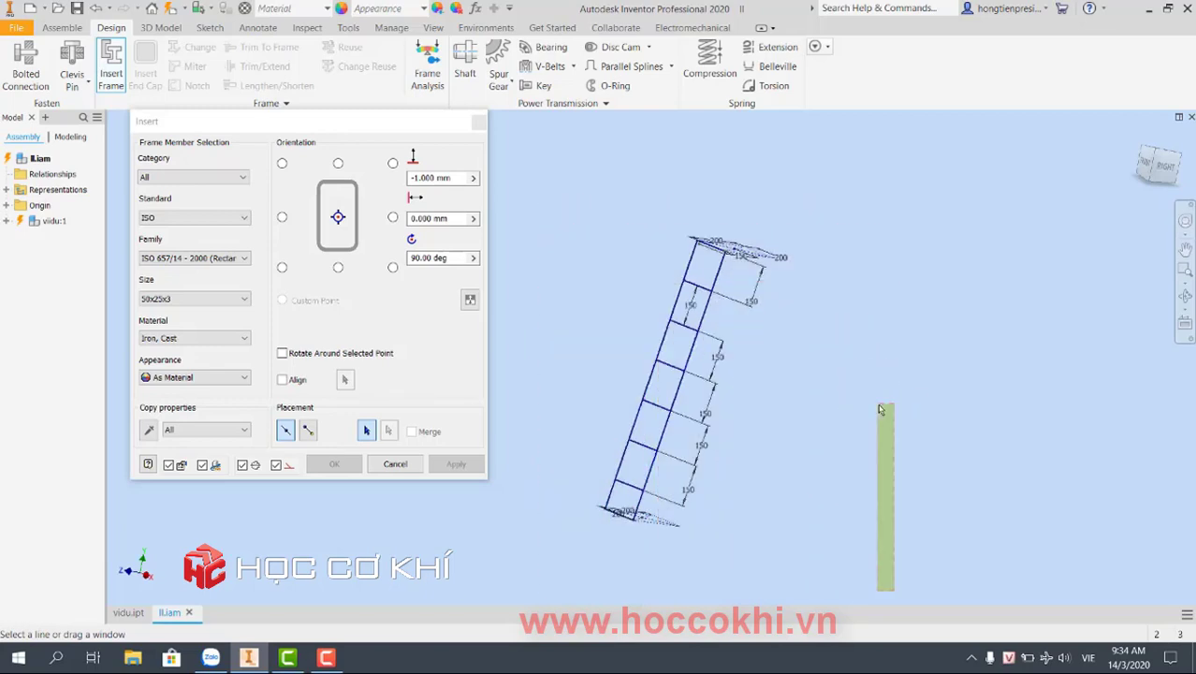
pyautogui.scroll(-3, 735, 234)
pyautogui.scroll(-2, 684, 285)
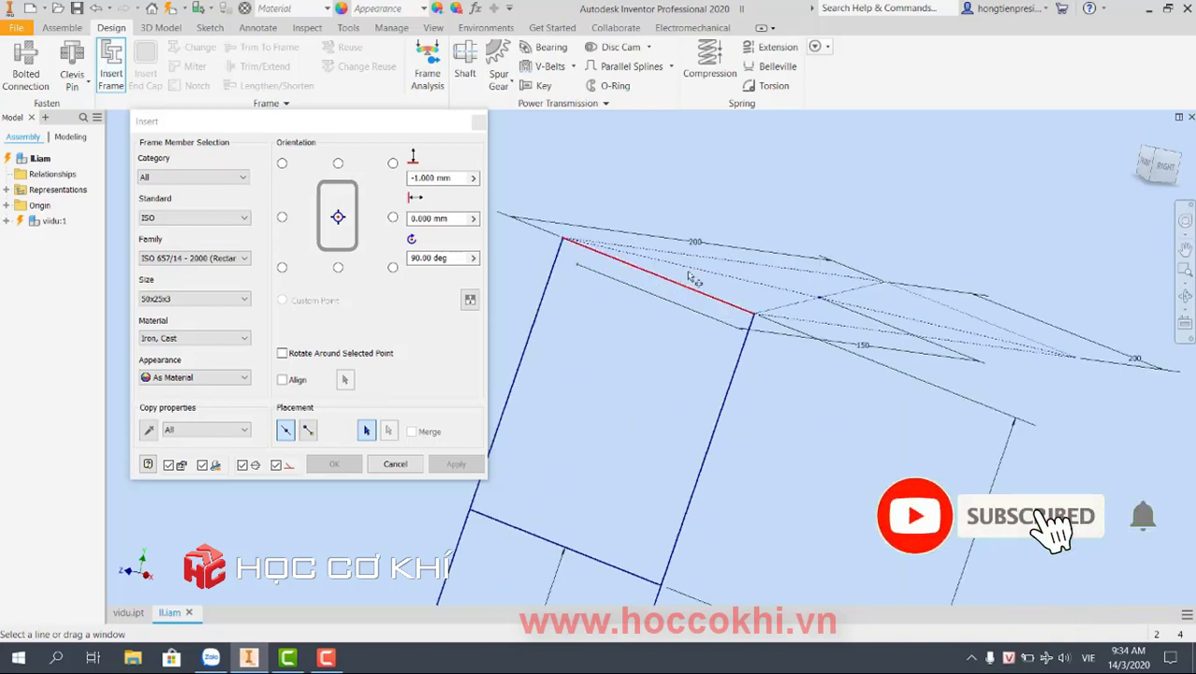
pyautogui.click(731, 261)
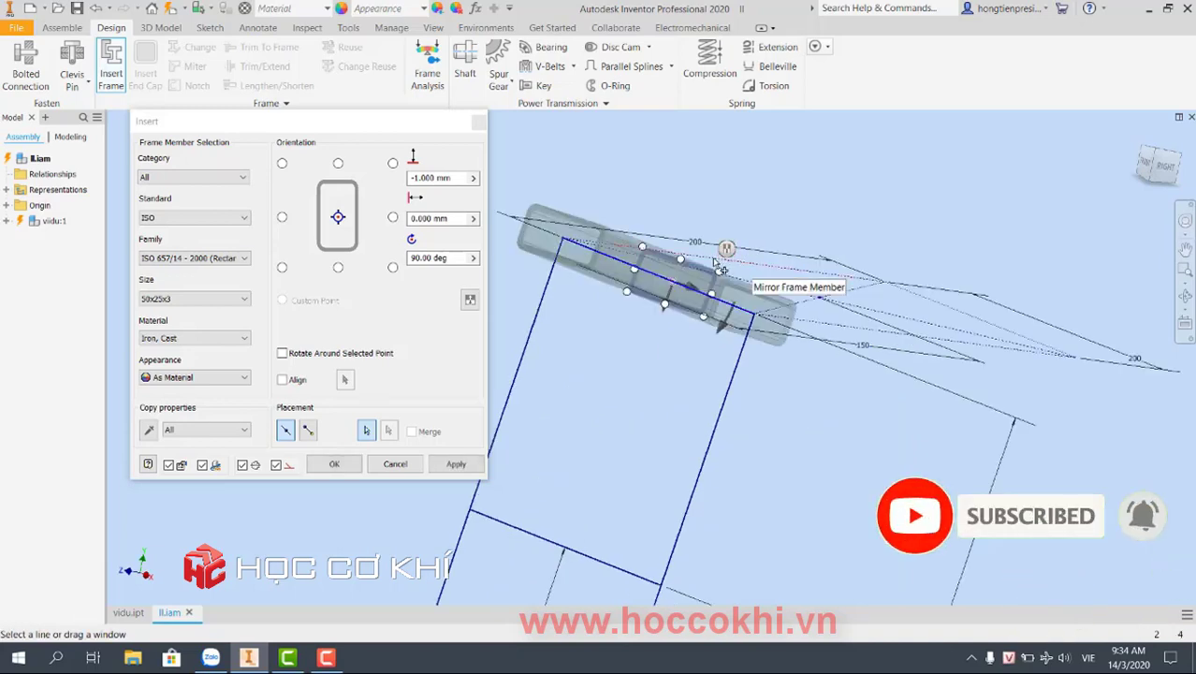
pyautogui.keyDown('shift'); pyautogui.moveTo(731, 261); pyautogui.dragTo(735, 290, button='middle'); pyautogui.keyUp('shift')
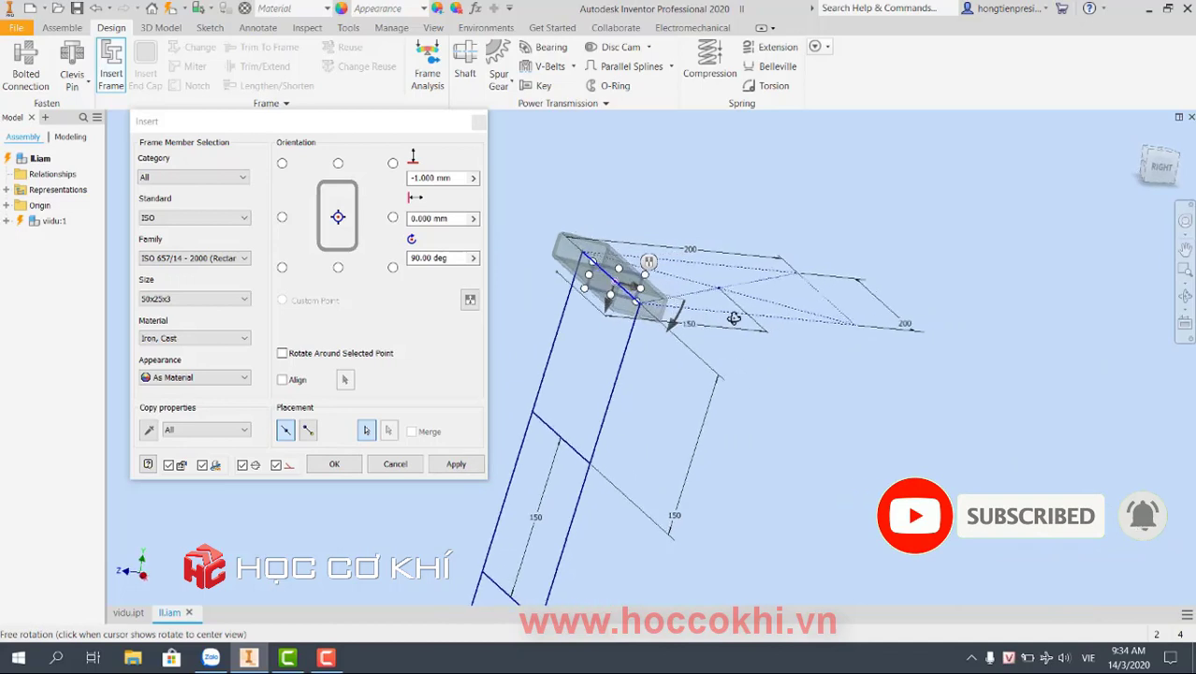
# - From the RIGHT view, rotate the tube profile 90 degrees
pyautogui.click(1159, 167)
pyautogui.scroll(-2, 626, 163)
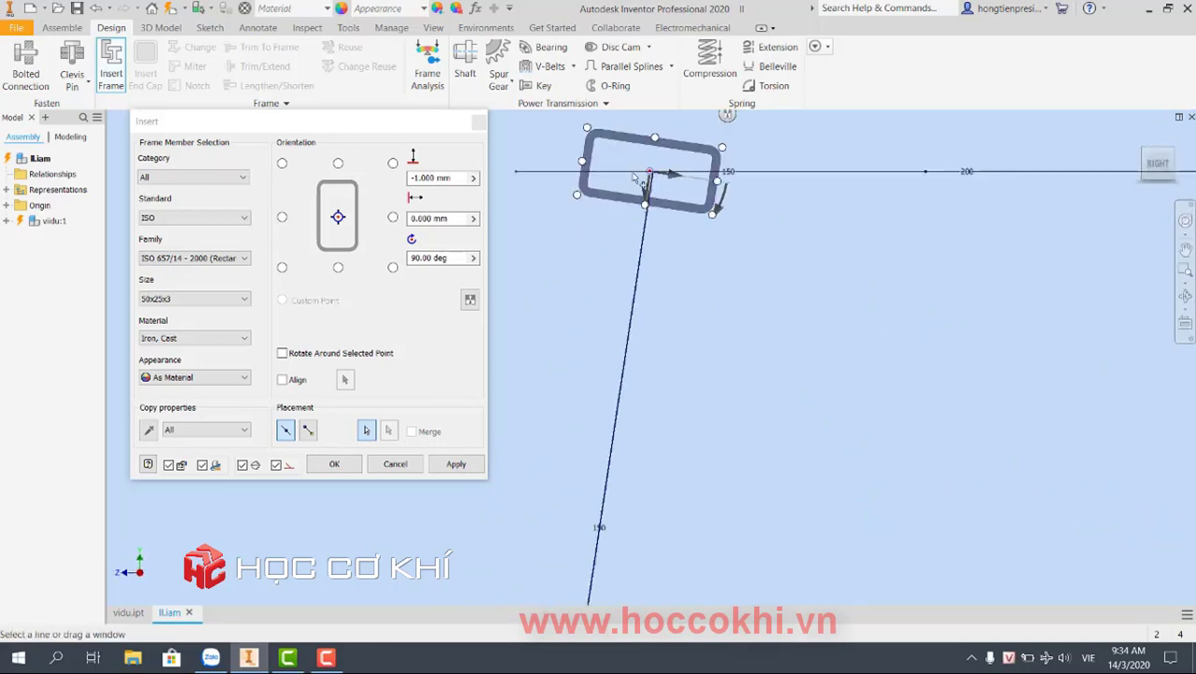
pyautogui.scroll(-2, 656, 182)
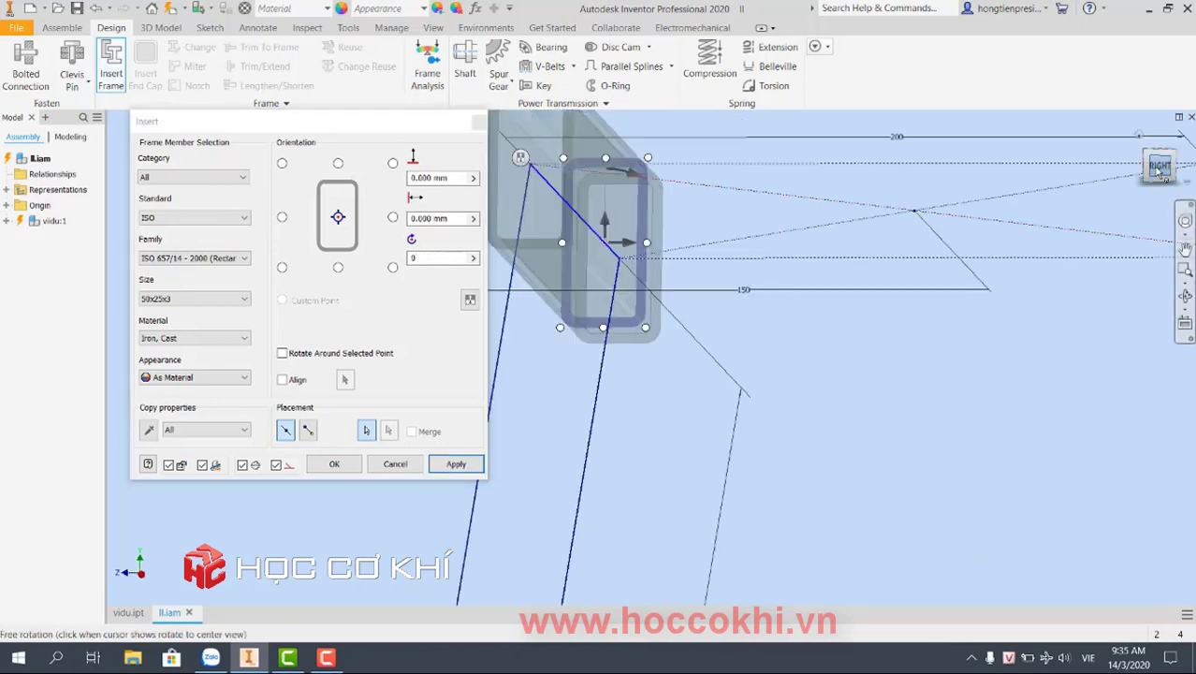
pyautogui.scroll(-2, 618, 164)
pyautogui.scroll(-2, 689, 166)
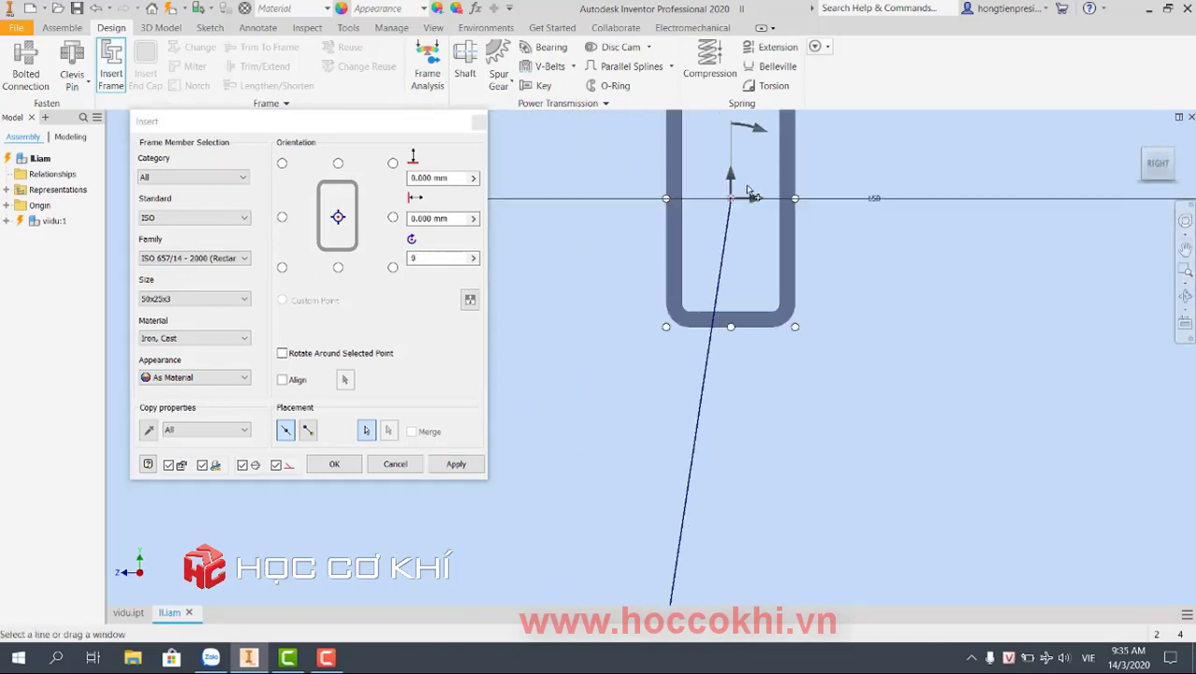
pyautogui.scroll(1, 749, 206)
pyautogui.moveTo(738, 188)
pyautogui.mouseDown()
pyautogui.moveTo(768, 268)
pyautogui.moveTo(761, 289)
pyautogui.mouseUp()
# - Return to the Home view and orbit until the ladder's rung lines are reachable
pyautogui.scroll(5, 744, 269)
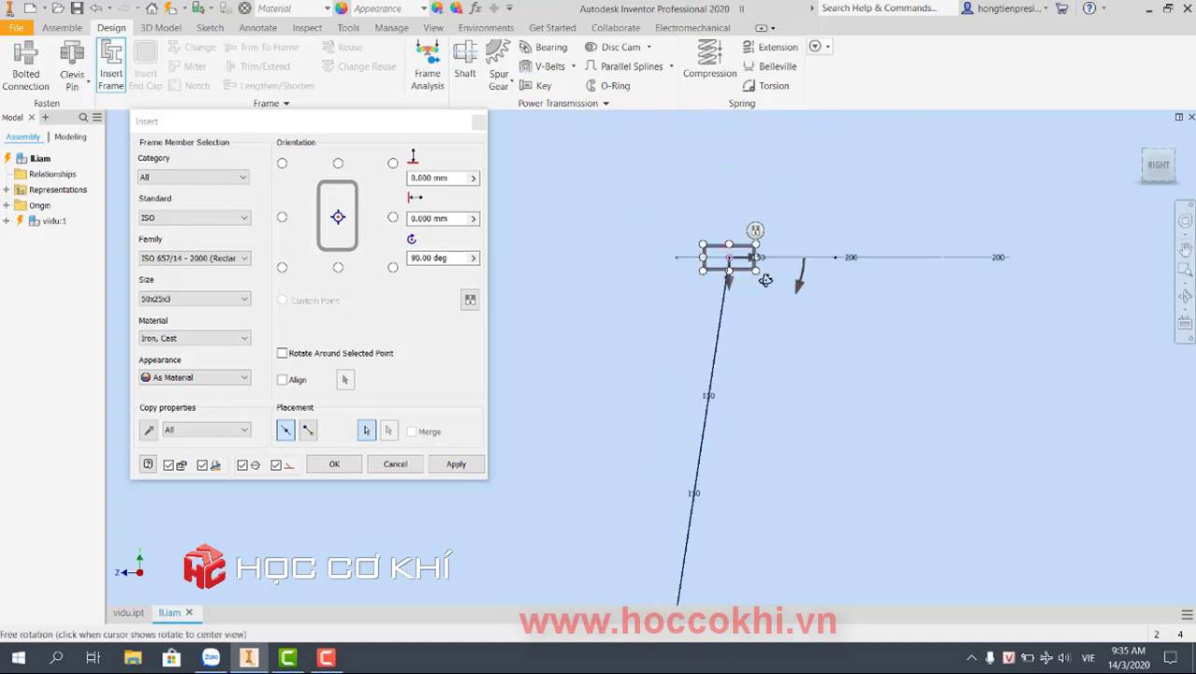
pyautogui.press('F6')
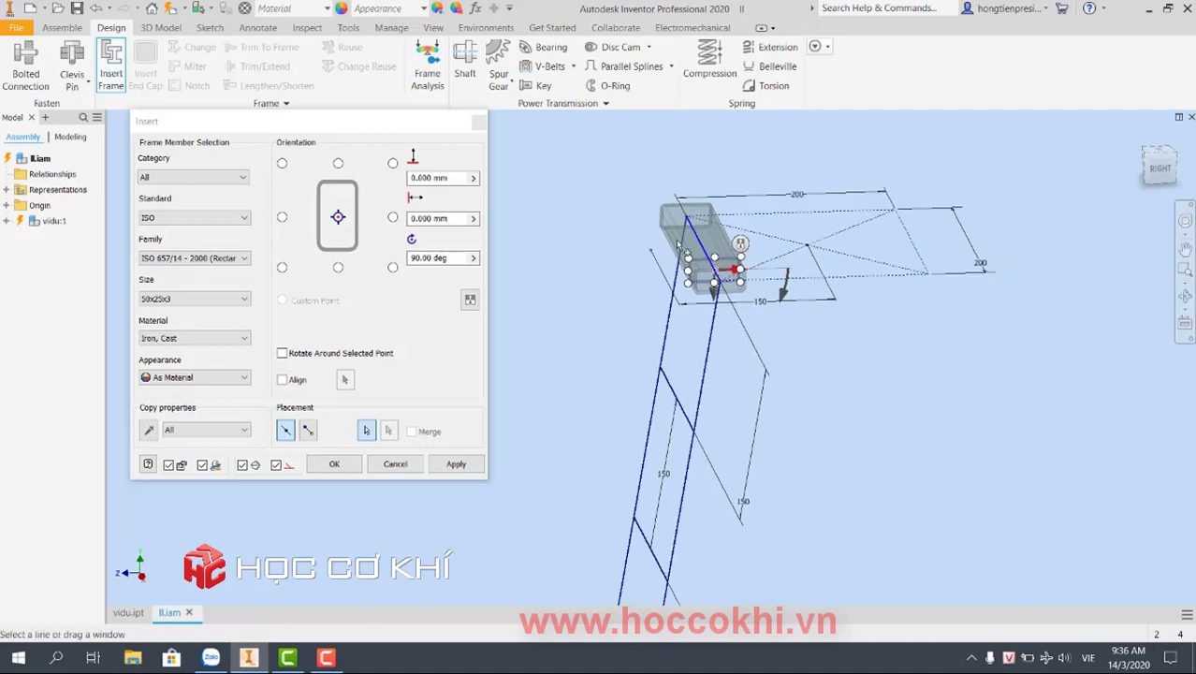
pyautogui.scroll(-2, 688, 226)
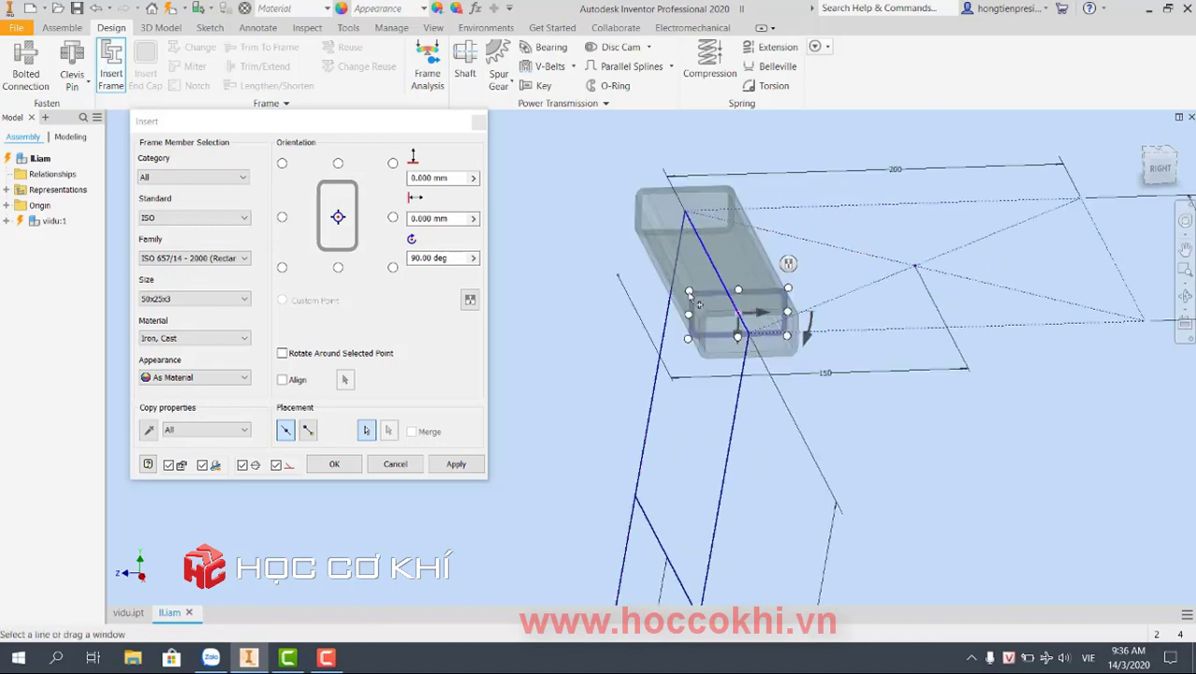
pyautogui.scroll(3, 698, 304)
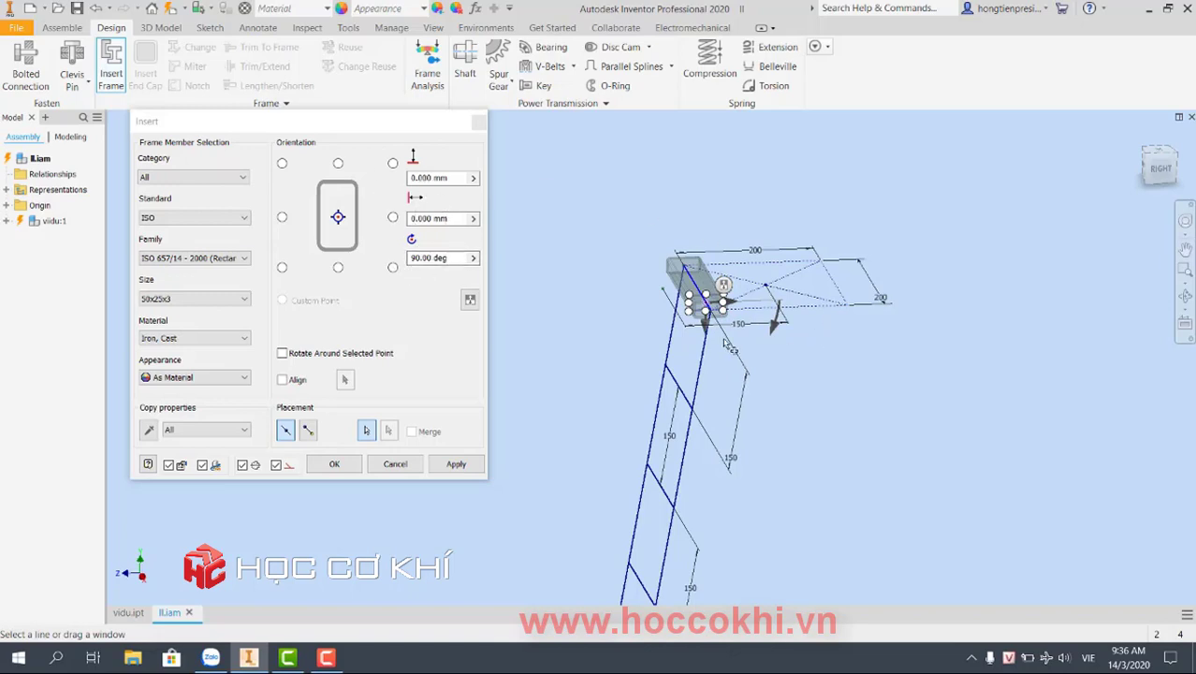
pyautogui.keyDown('shift'); pyautogui.moveTo(729, 346); pyautogui.dragTo(734, 309, button='middle'); pyautogui.keyUp('shift')
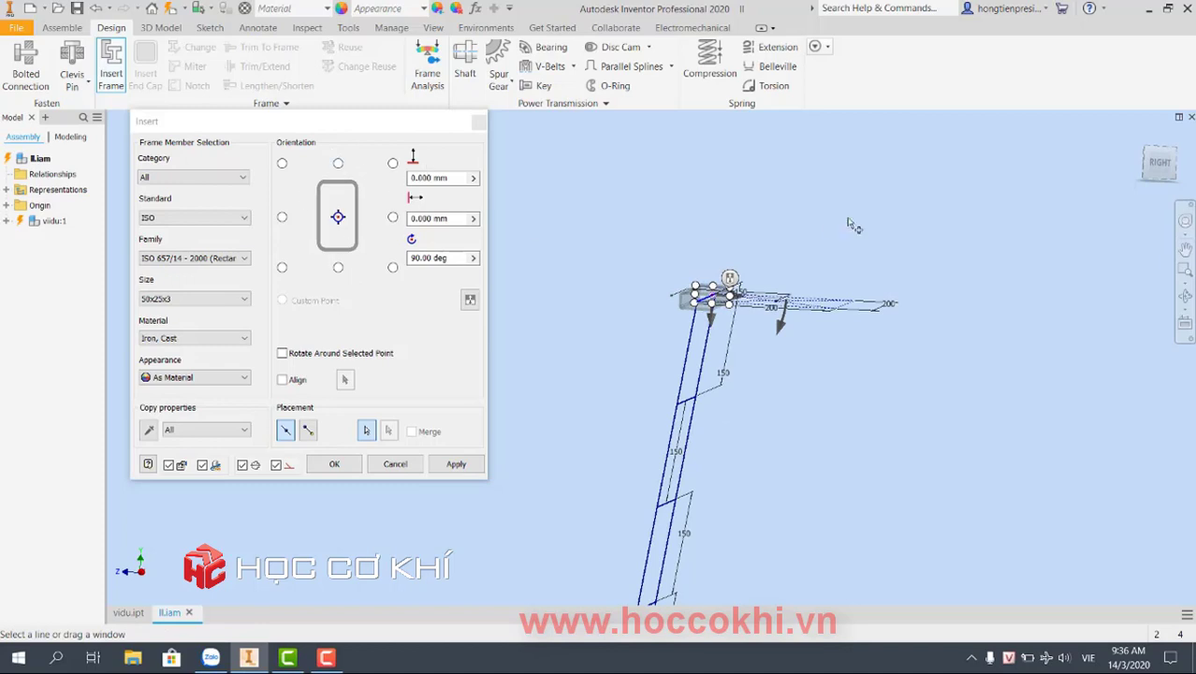
pyautogui.moveTo(848, 223)
pyautogui.keyDown('shift'); pyautogui.mouseDown(button='middle')
pyautogui.moveTo(676, 300)
pyautogui.moveTo(627, 169)
pyautogui.mouseUp(button='middle'); pyautogui.keyUp('shift')
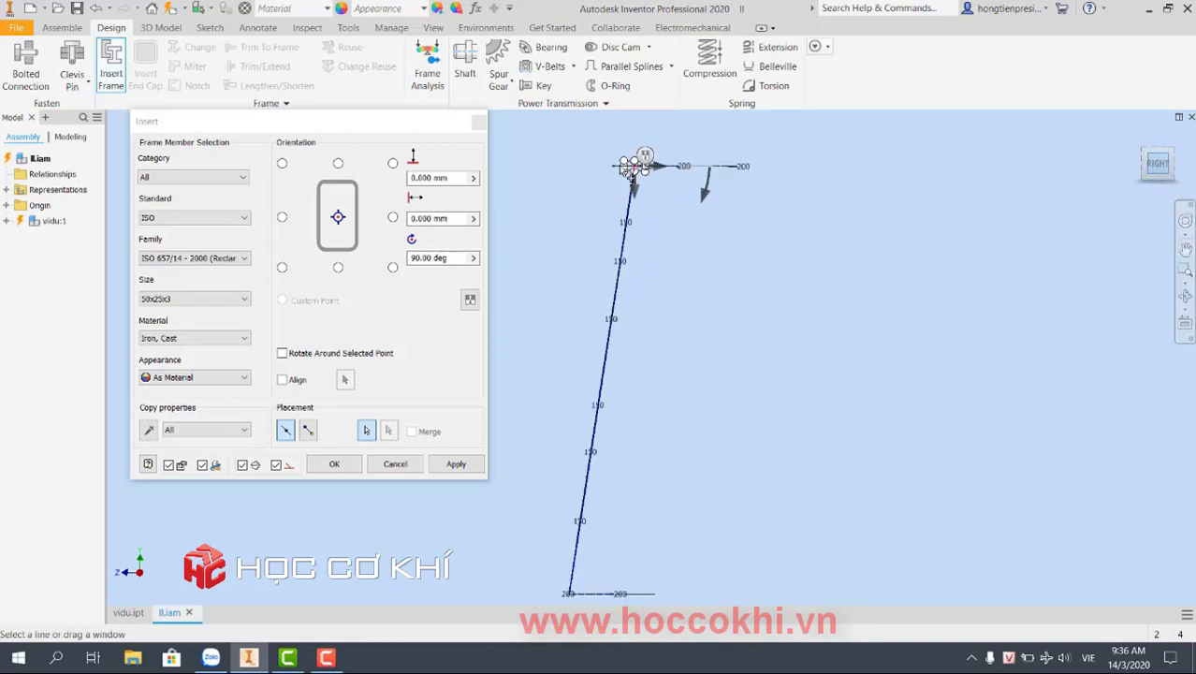
pyautogui.scroll(5, 625, 169)
pyautogui.scroll(2, 701, 266)
pyautogui.scroll(-5, 732, 240)
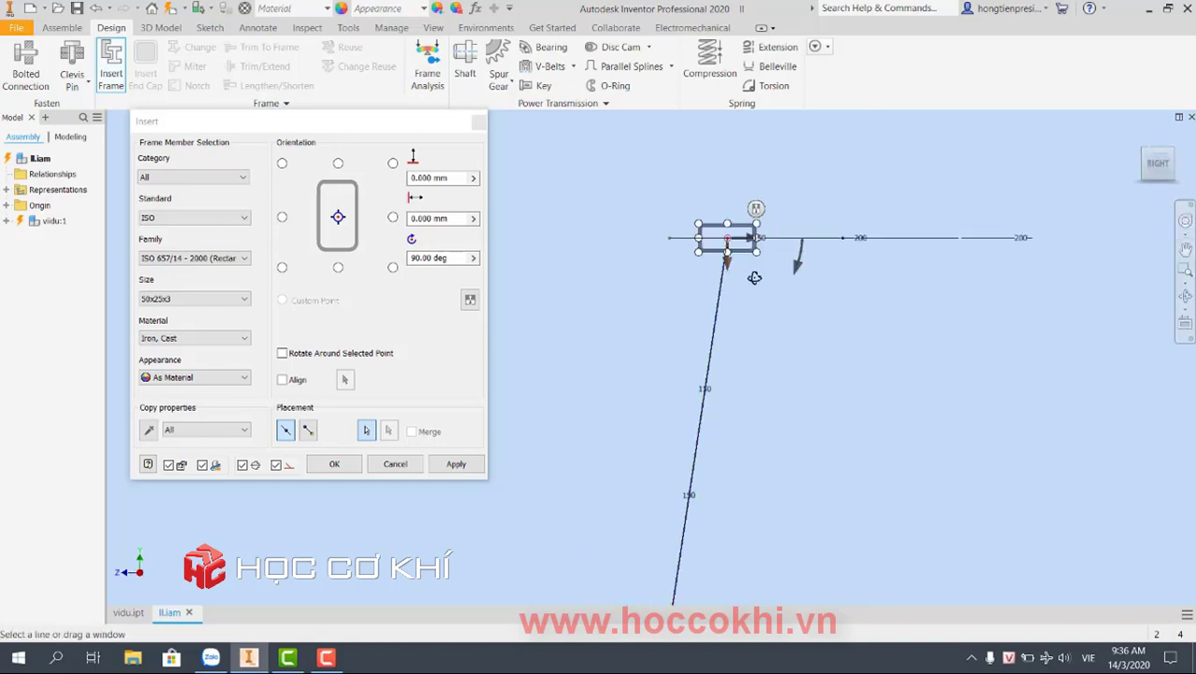
pyautogui.moveTo(753, 279)
pyautogui.keyDown('shift'); pyautogui.mouseDown(button='middle')
pyautogui.moveTo(777, 303)
pyautogui.moveTo(766, 340)
pyautogui.moveTo(709, 285)
pyautogui.mouseUp(button='middle'); pyautogui.keyUp('shift')
pyautogui.scroll(-2, 735, 297)
pyautogui.scroll(2, 739, 301)
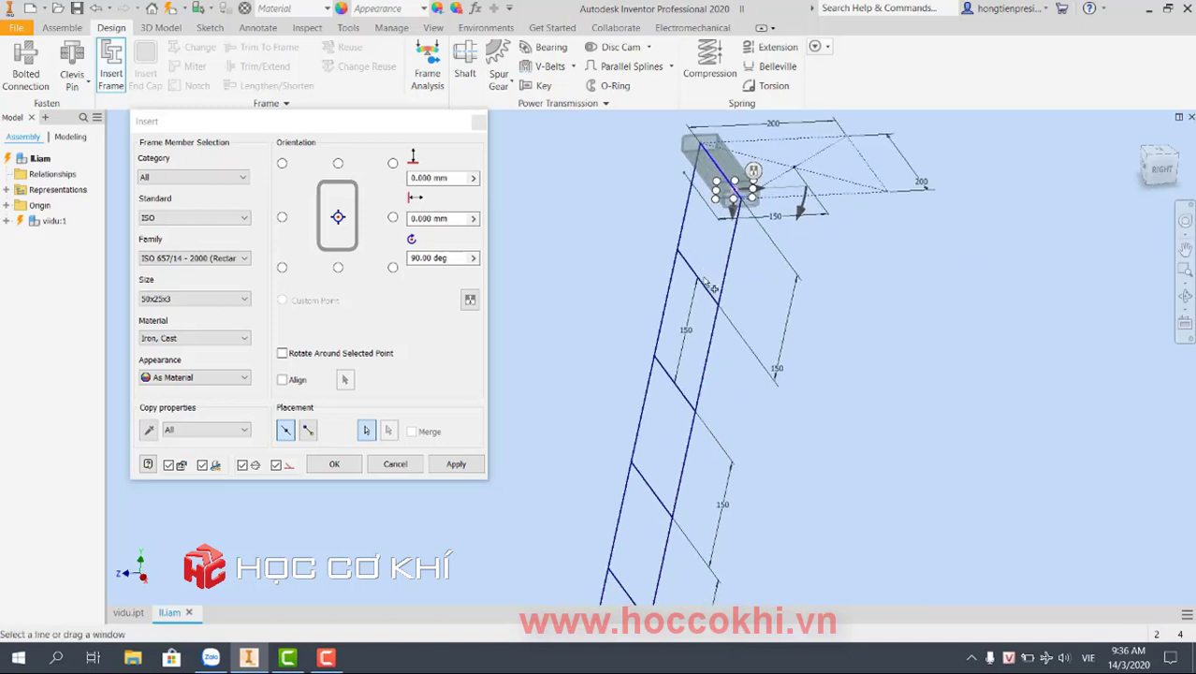
# - Pick two more rung lines for ISO 50x25x3 tube members further down the ladder
pyautogui.click(708, 293)
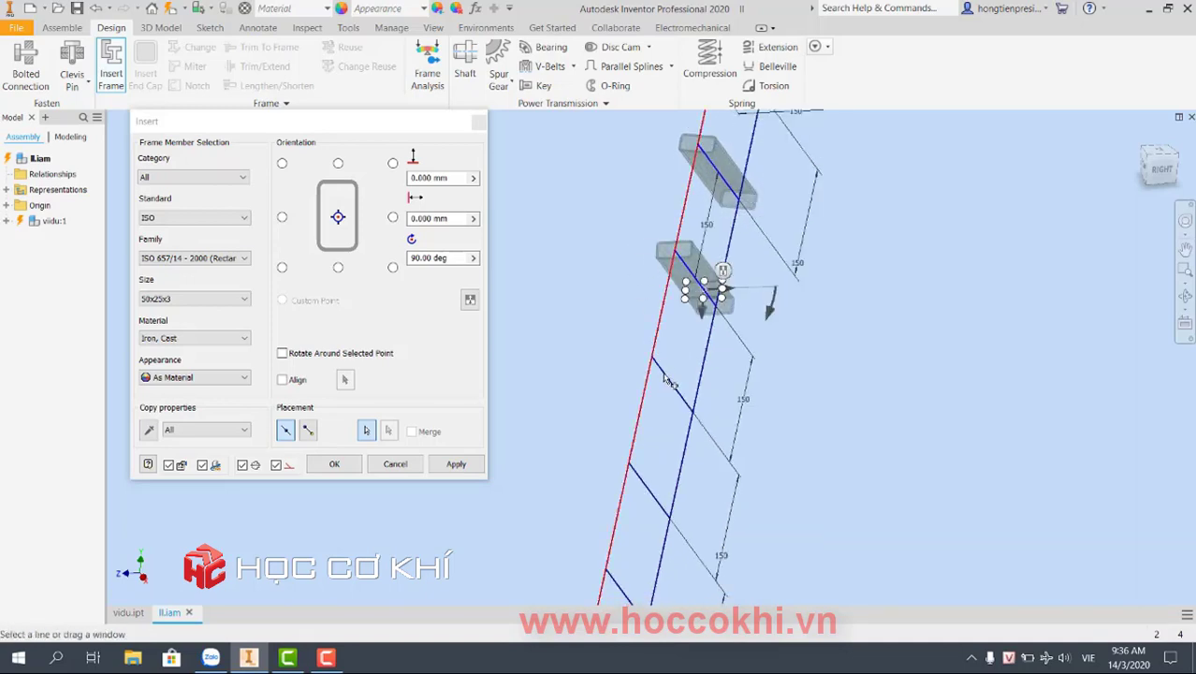
pyautogui.click(666, 382)
pyautogui.moveTo(671, 459)
pyautogui.mouseDown(button='middle')
pyautogui.moveTo(629, 464)
pyautogui.moveTo(592, 555)
pyautogui.mouseUp(button='middle')
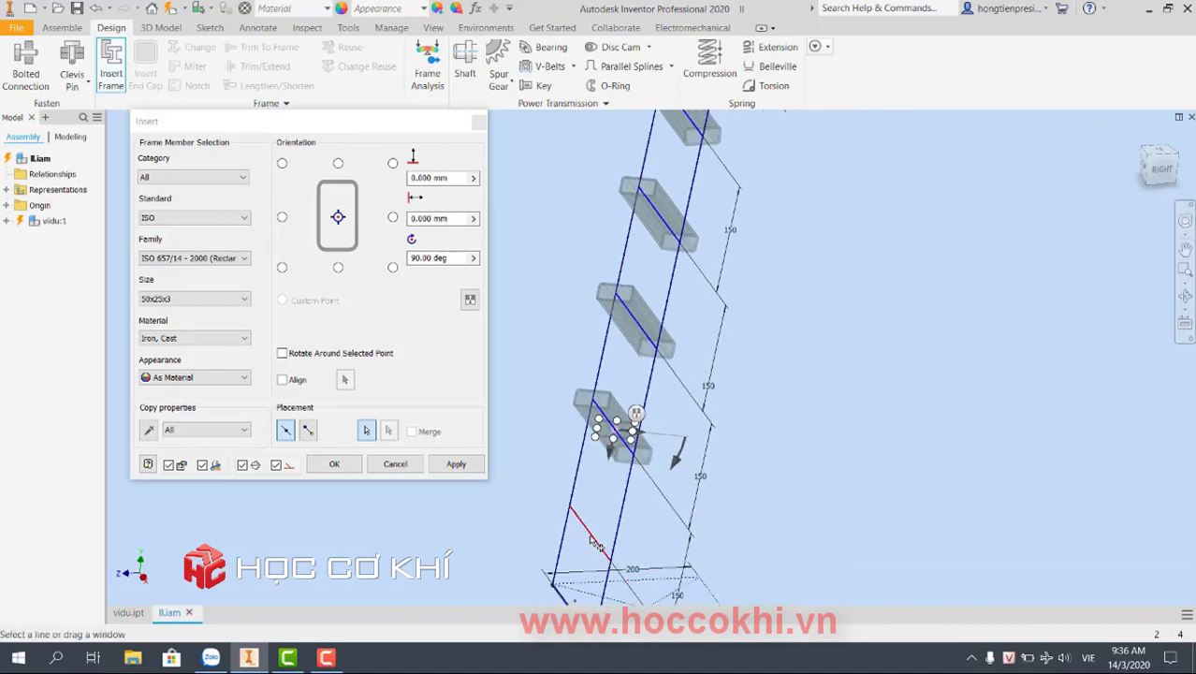
pyautogui.scroll(-3, 596, 545)
pyautogui.scroll(-2, 540, 381)
pyautogui.scroll(4, 580, 230)
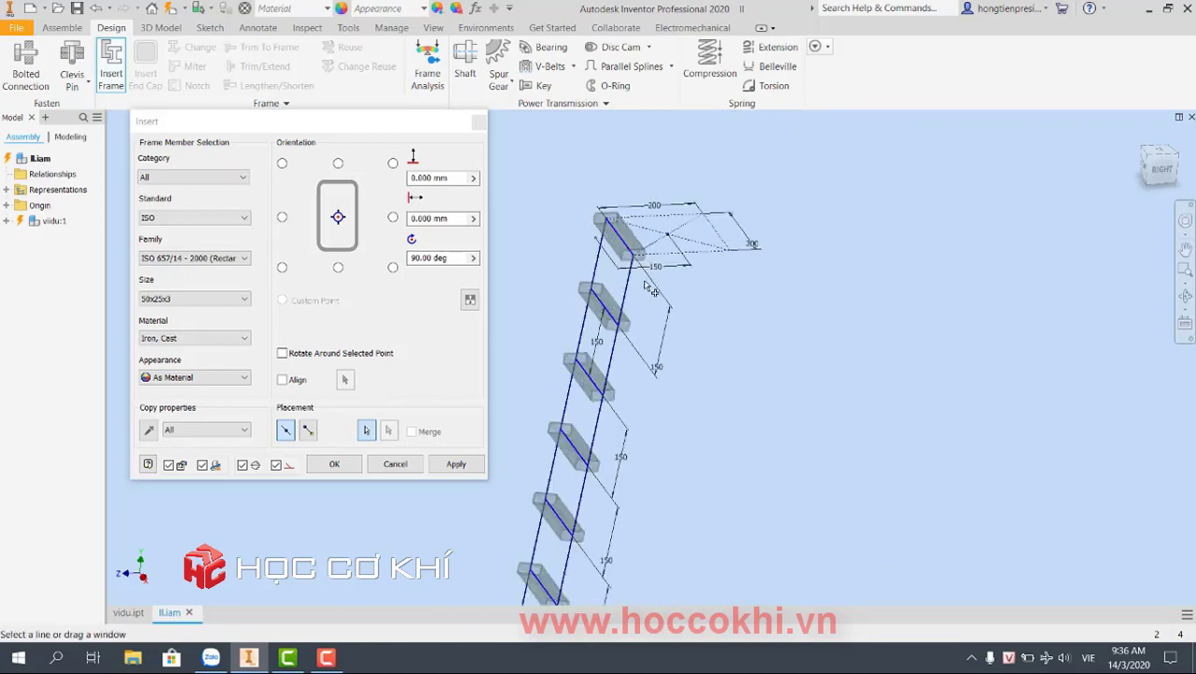
# - Accept default frame file and member names to generate seven ISO 50x25x3 rung members
pyautogui.click(468, 465)
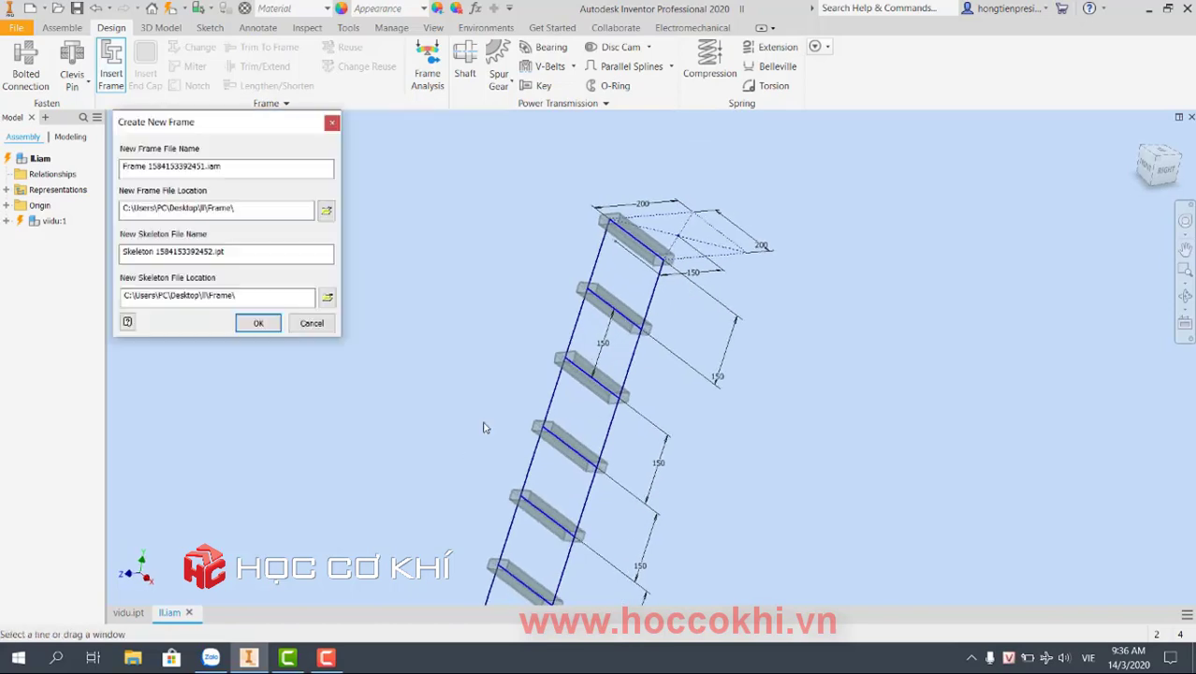
pyautogui.click(273, 325)
pyautogui.click(497, 393)
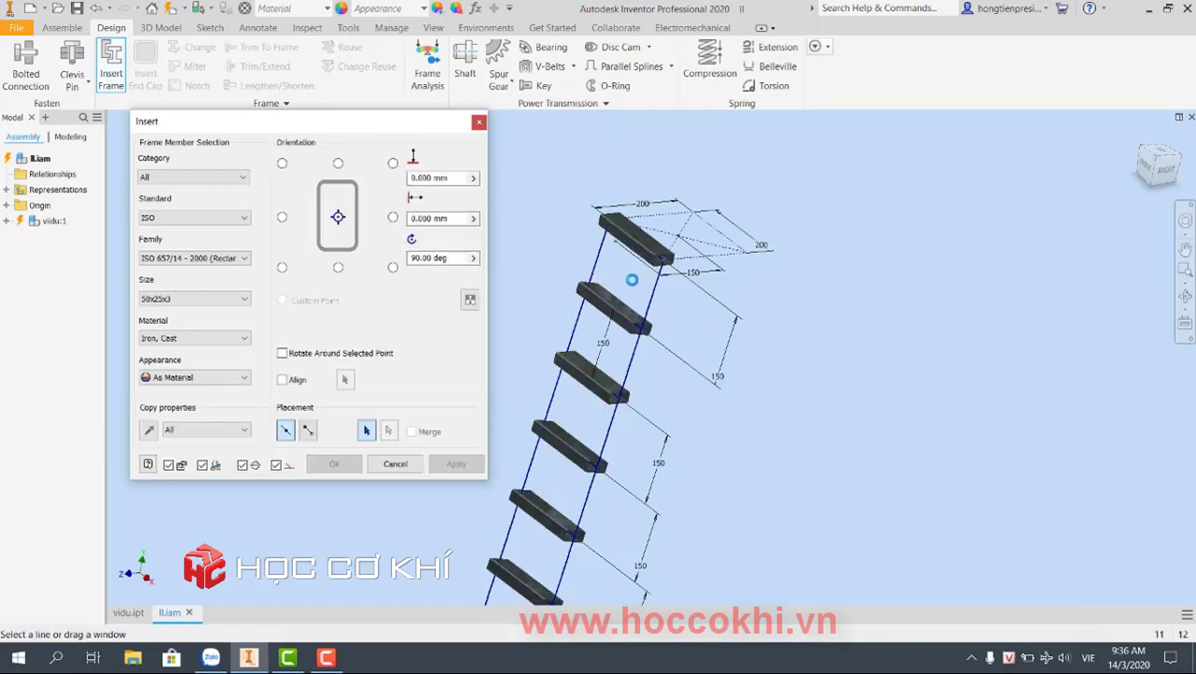
pyautogui.keyDown('shift'); pyautogui.moveTo(632, 279); pyautogui.dragTo(665, 314, button='middle'); pyautogui.keyUp('shift')
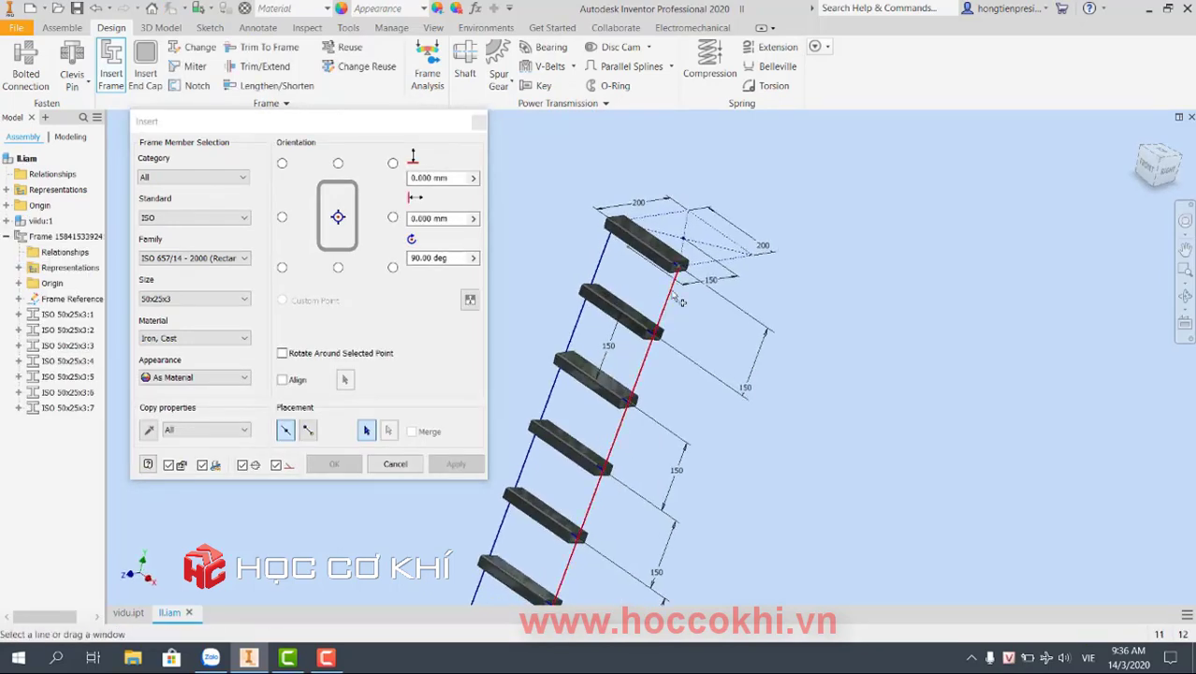
pyautogui.scroll(2, 676, 305)
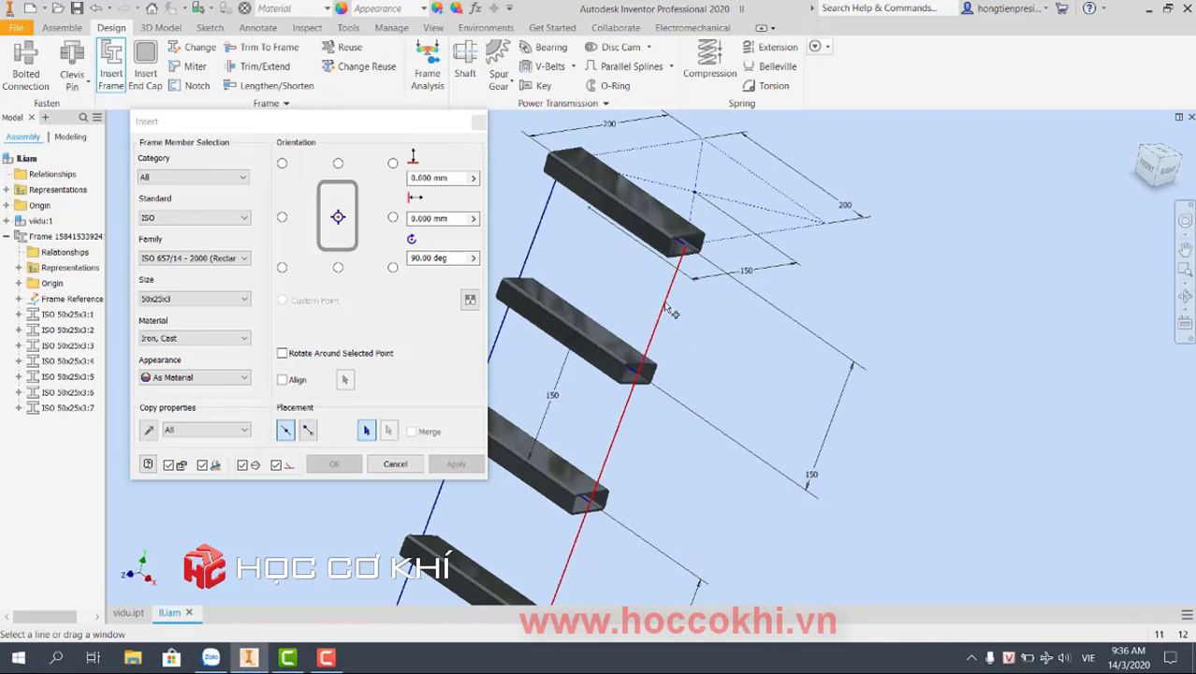
pyautogui.scroll(-2, 674, 309)
# - Select the left and right rail lines for ISO 50x25x3 members
pyautogui.click(609, 279)
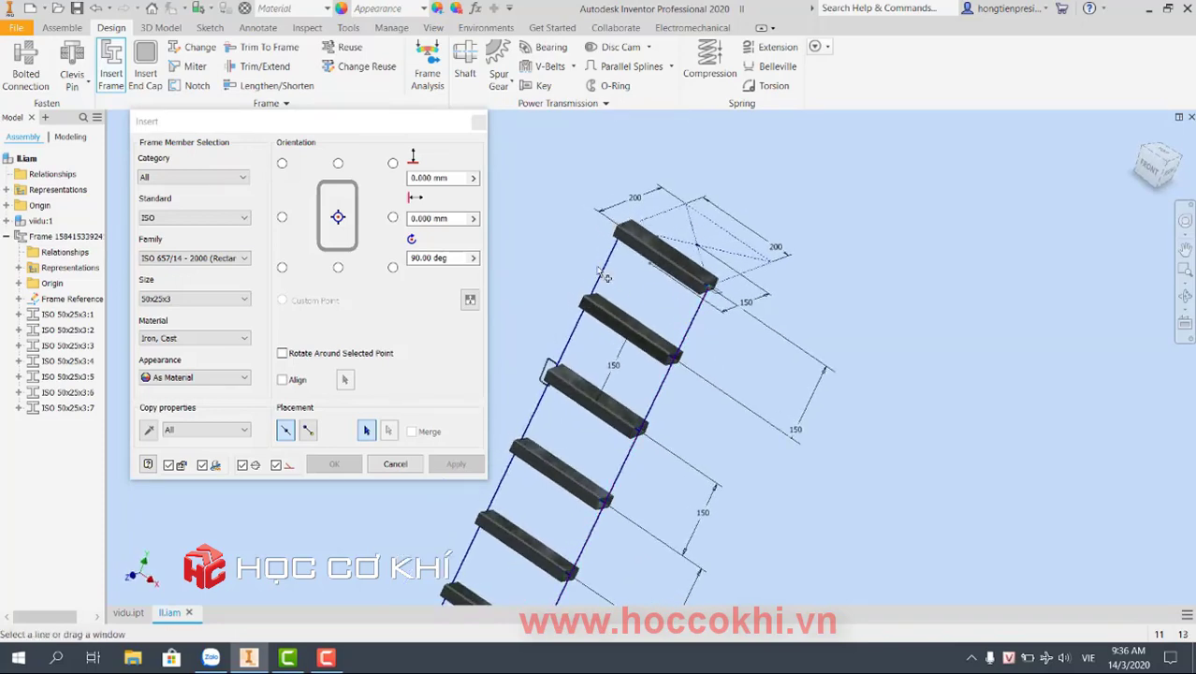
pyautogui.click(699, 330)
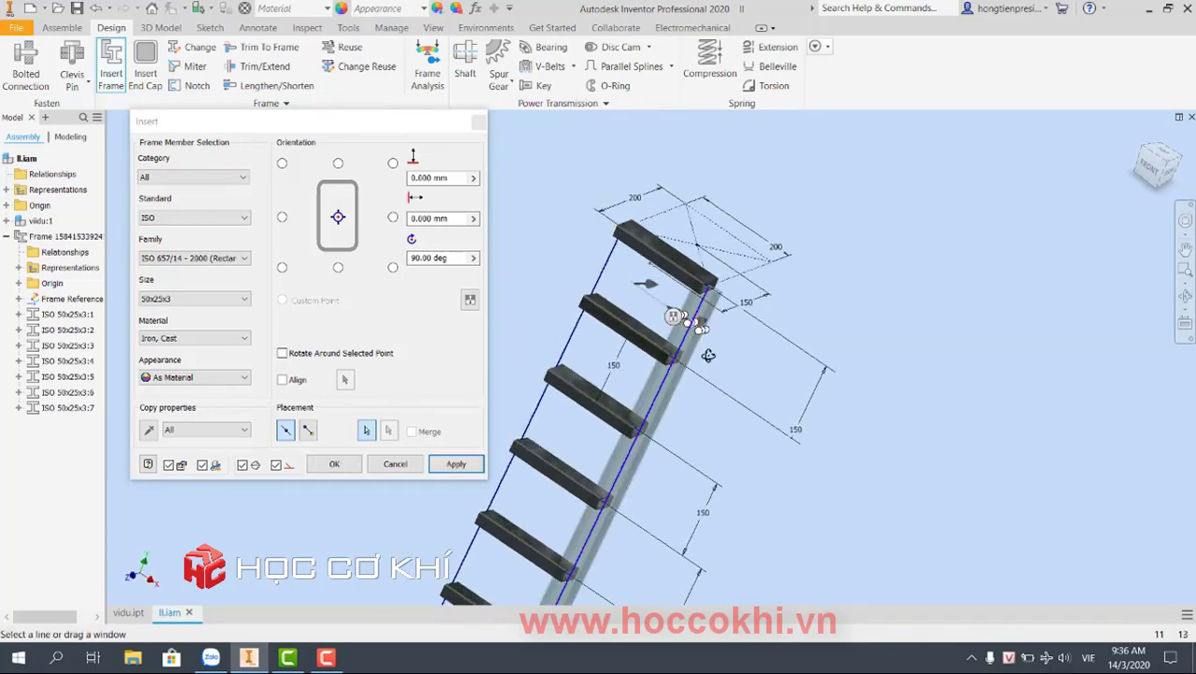
pyautogui.click(1187, 174)
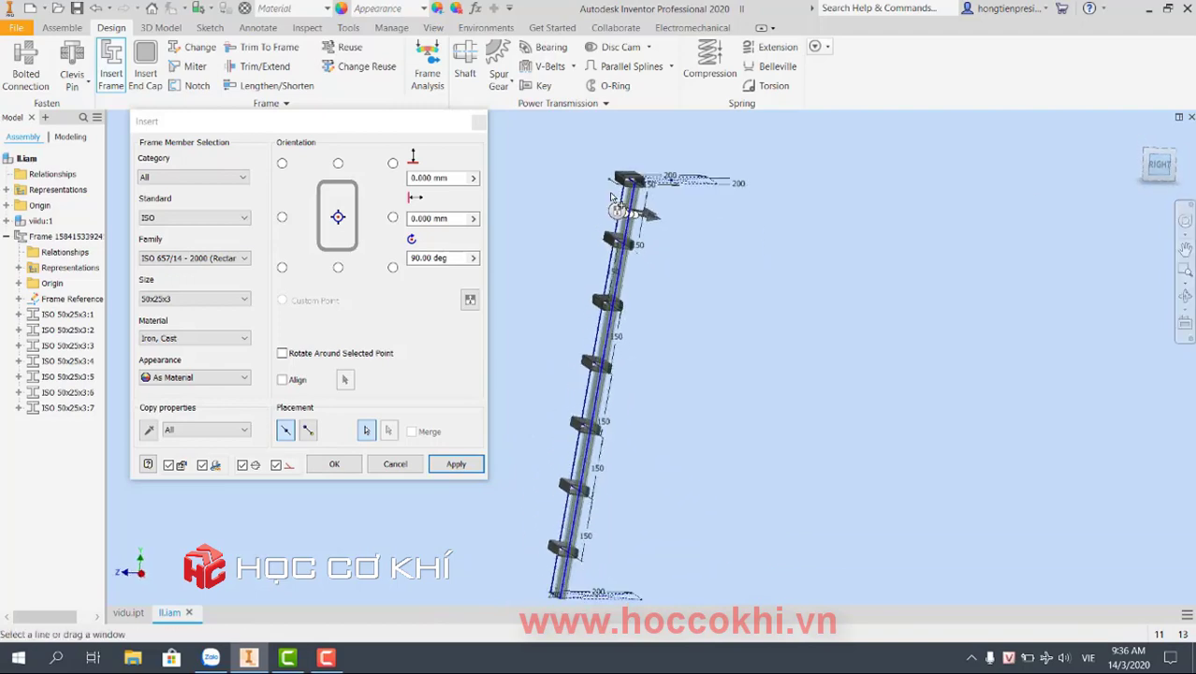
pyautogui.scroll(3, 633, 129)
pyautogui.scroll(2, 633, 129)
pyautogui.moveTo(633, 129); pyautogui.dragTo(654, 222, button='middle')
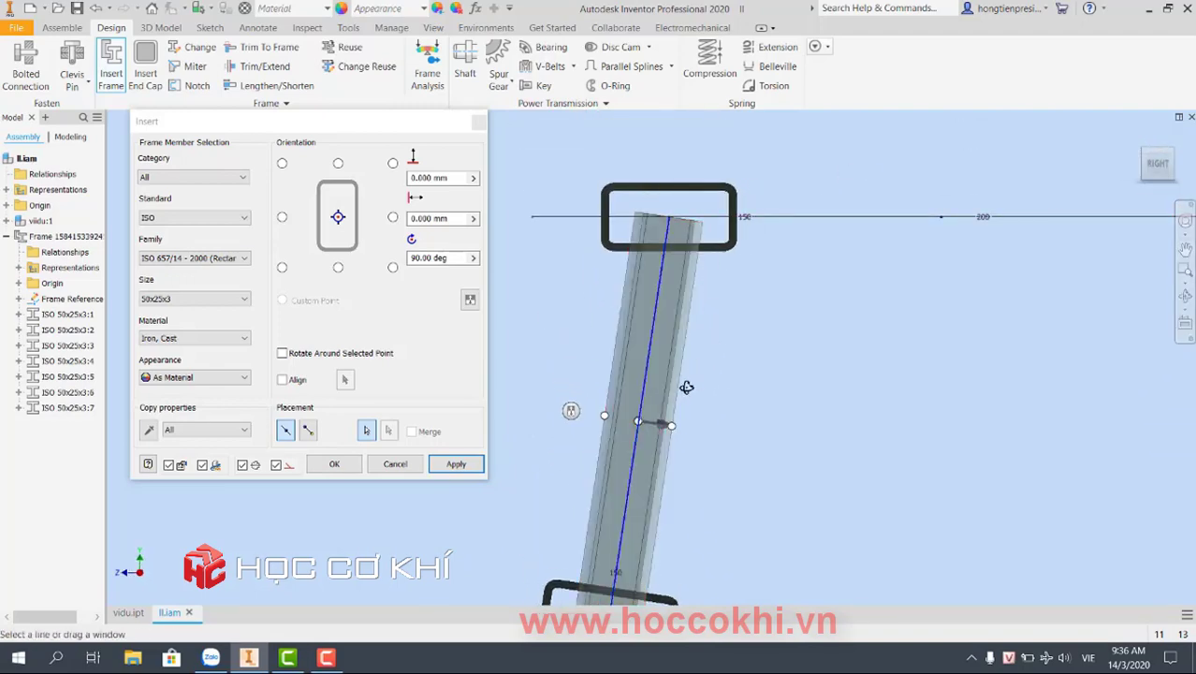
pyautogui.keyDown('shift'); pyautogui.moveTo(686, 387); pyautogui.dragTo(694, 493, button='middle'); pyautogui.keyUp('shift')
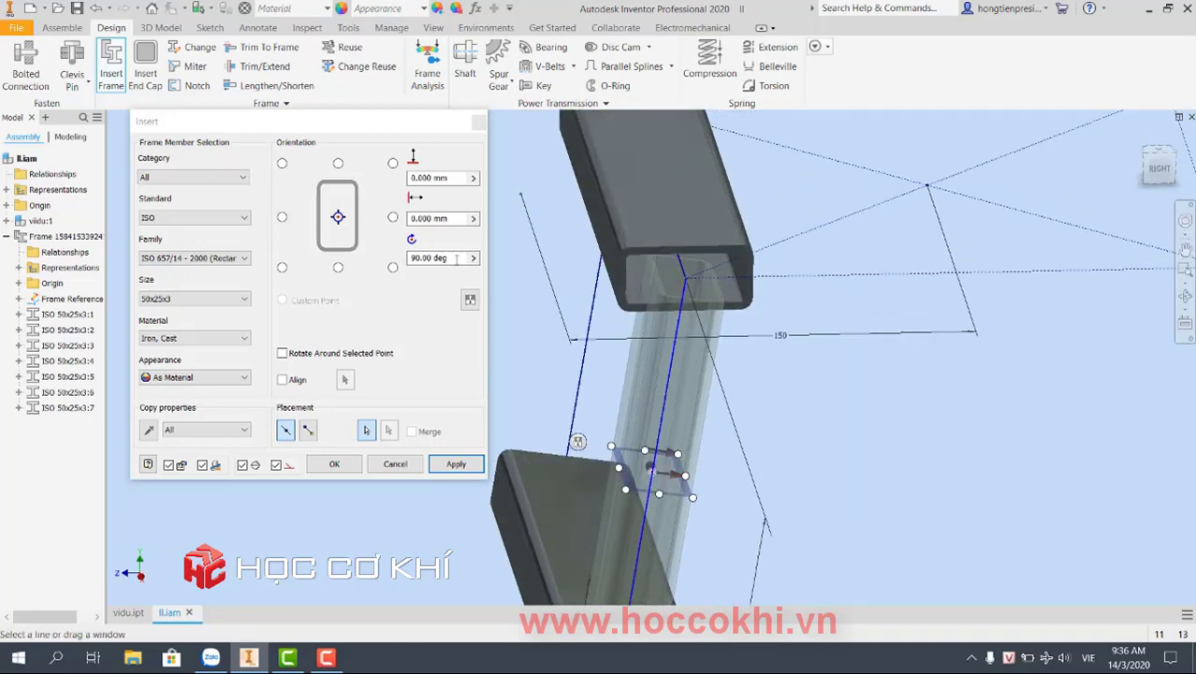
# - Set the rail profile rotation to 0°, verify it from several views, and insert
pyautogui.moveTo(457, 260); pyautogui.dragTo(361, 247)
pyautogui.press('Return')
pyautogui.keyDown('shift'); pyautogui.moveTo(711, 374); pyautogui.dragTo(774, 177, button='middle'); pyautogui.keyUp('shift')
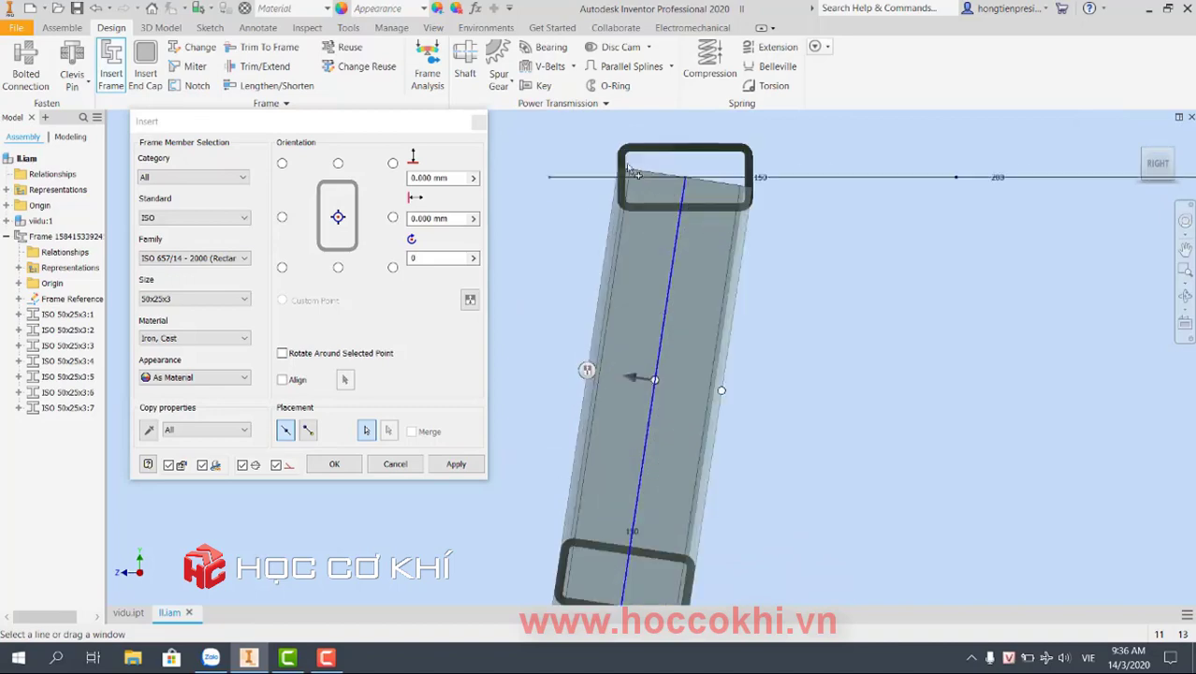
pyautogui.scroll(2, 658, 190)
pyautogui.press('F6')
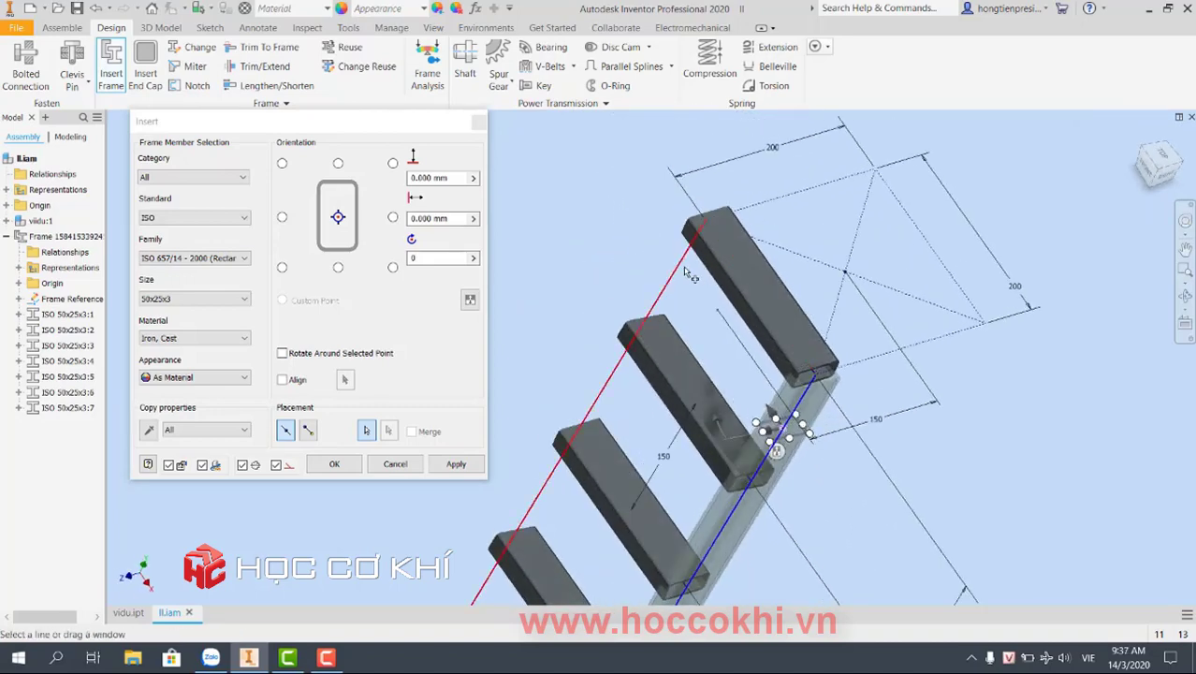
pyautogui.keyDown('shift'); pyautogui.moveTo(690, 277); pyautogui.dragTo(577, 184, button='middle'); pyautogui.keyUp('shift')
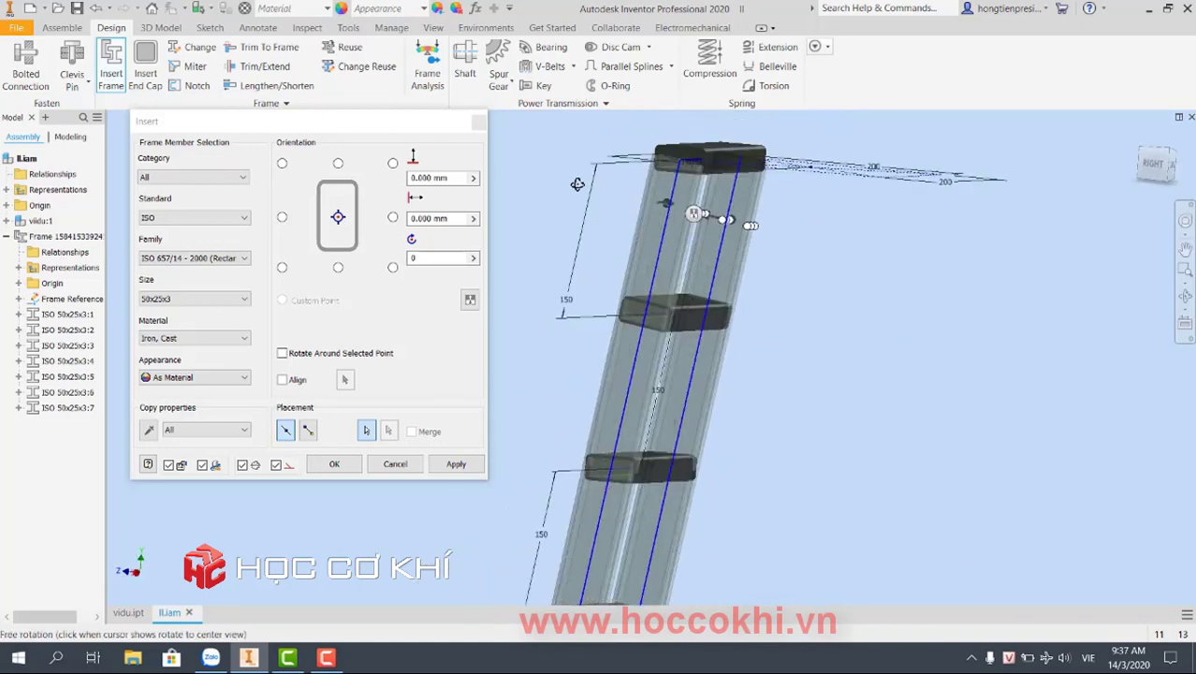
pyautogui.moveTo(577, 184)
pyautogui.keyDown('shift'); pyautogui.mouseDown(button='middle')
pyautogui.moveTo(700, 294)
pyautogui.moveTo(706, 340)
pyautogui.moveTo(730, 299)
pyautogui.mouseUp(button='middle'); pyautogui.keyUp('shift')
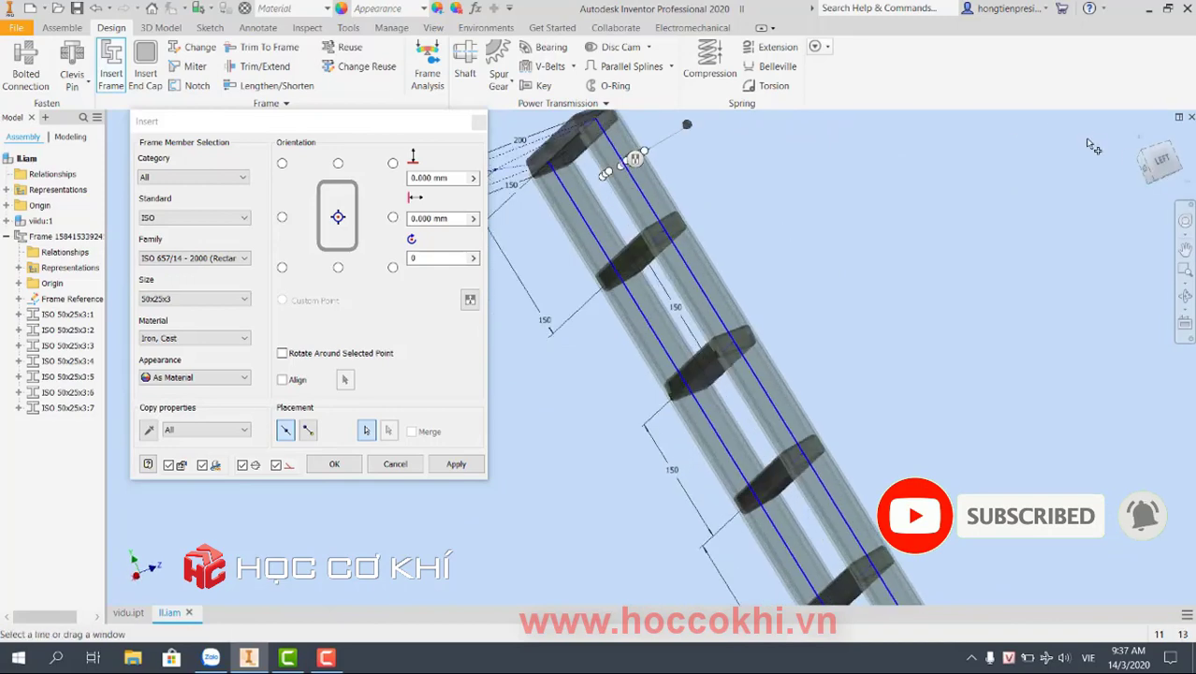
pyautogui.click(1163, 161)
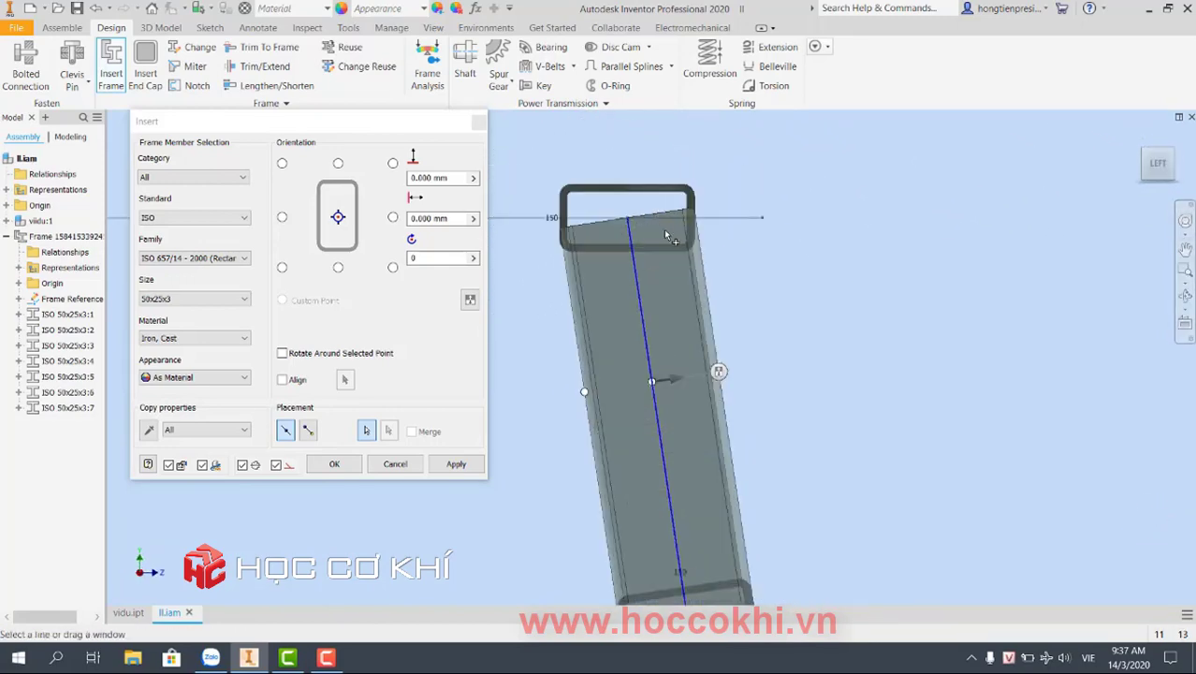
pyautogui.press('F5')
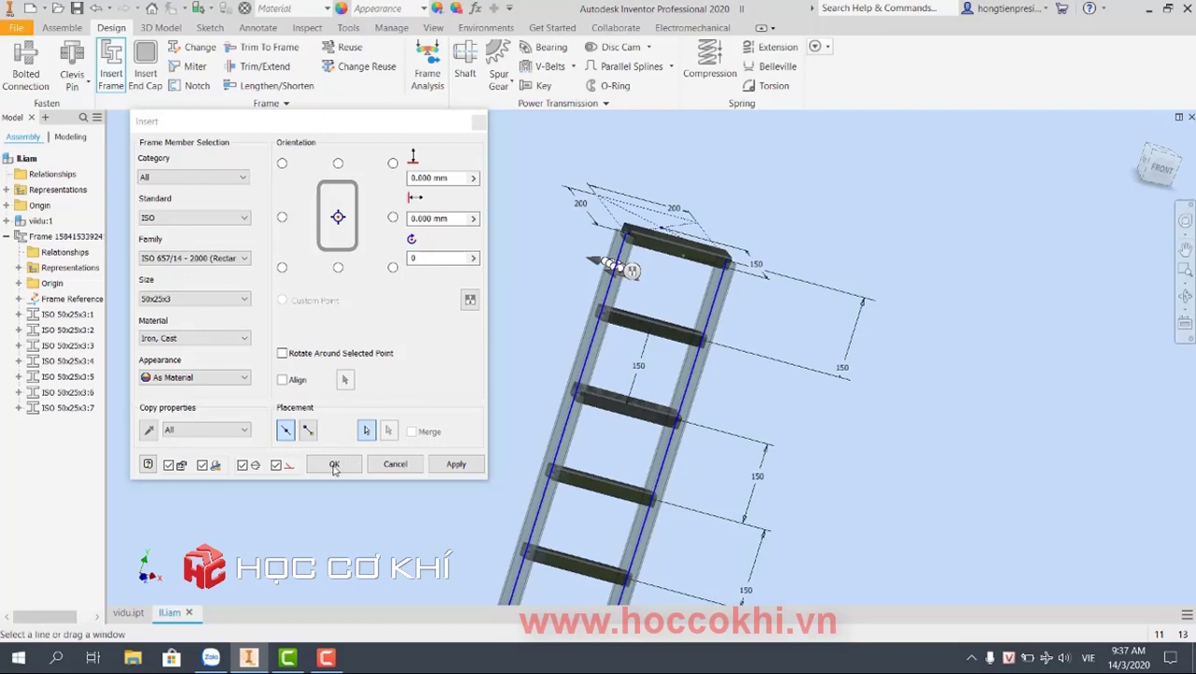
pyautogui.click(334, 466)
# - Accept the rail member names, then try grounding vidu:1 and dismiss the warning
pyautogui.click(507, 397)
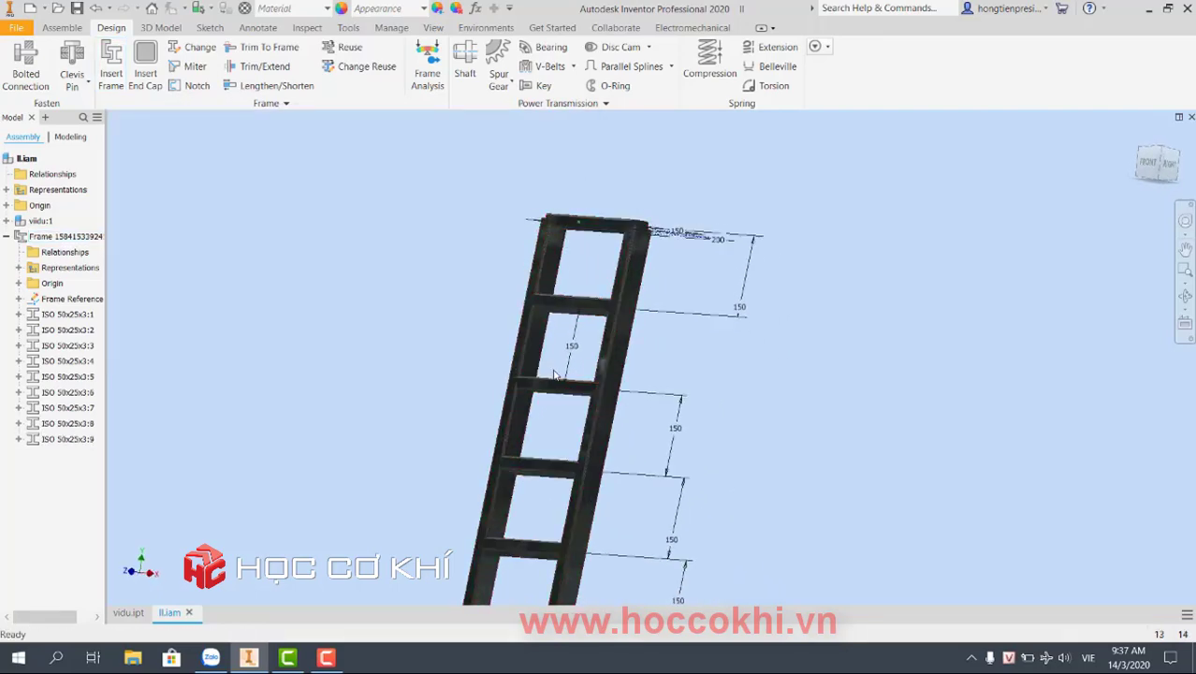
pyautogui.click(37, 220)
pyautogui.rightClick(37, 220)
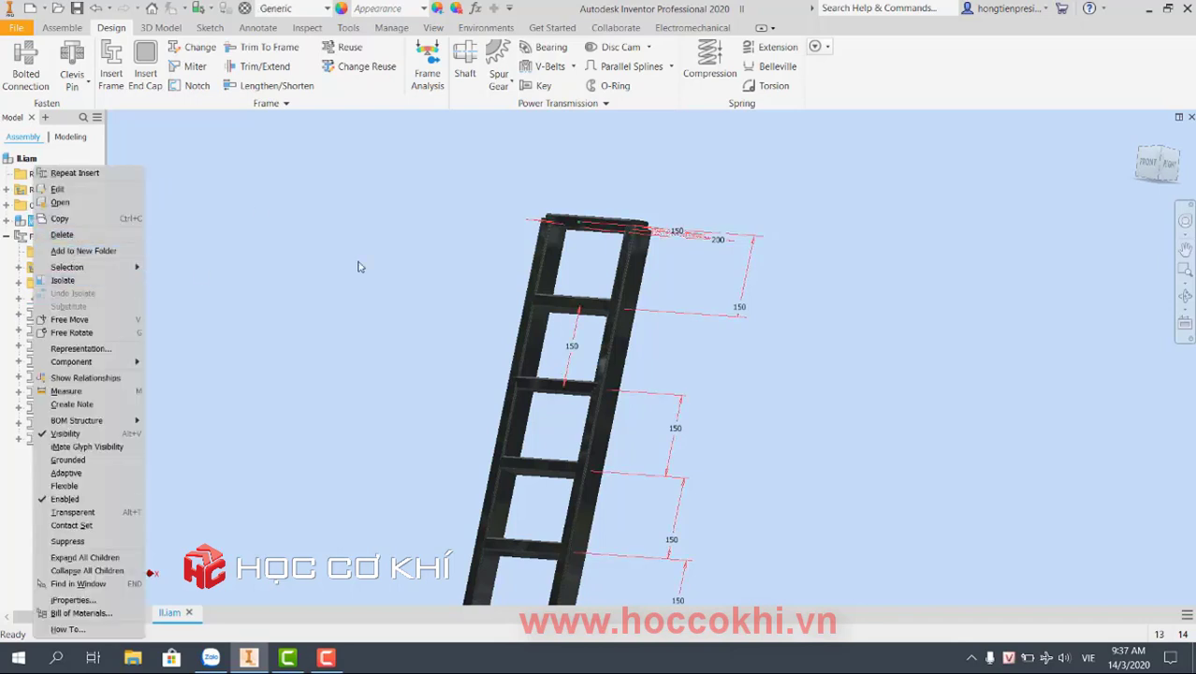
pyautogui.scroll(-4, 361, 265)
pyautogui.rightClick(45, 227)
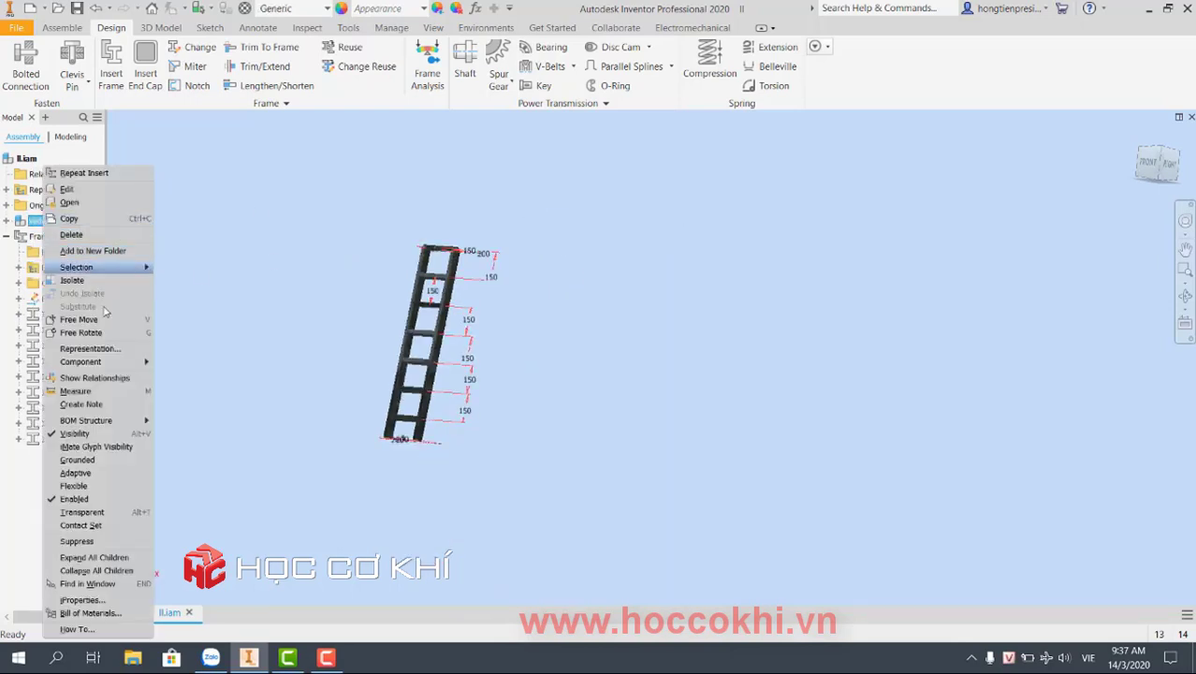
pyautogui.click(94, 460)
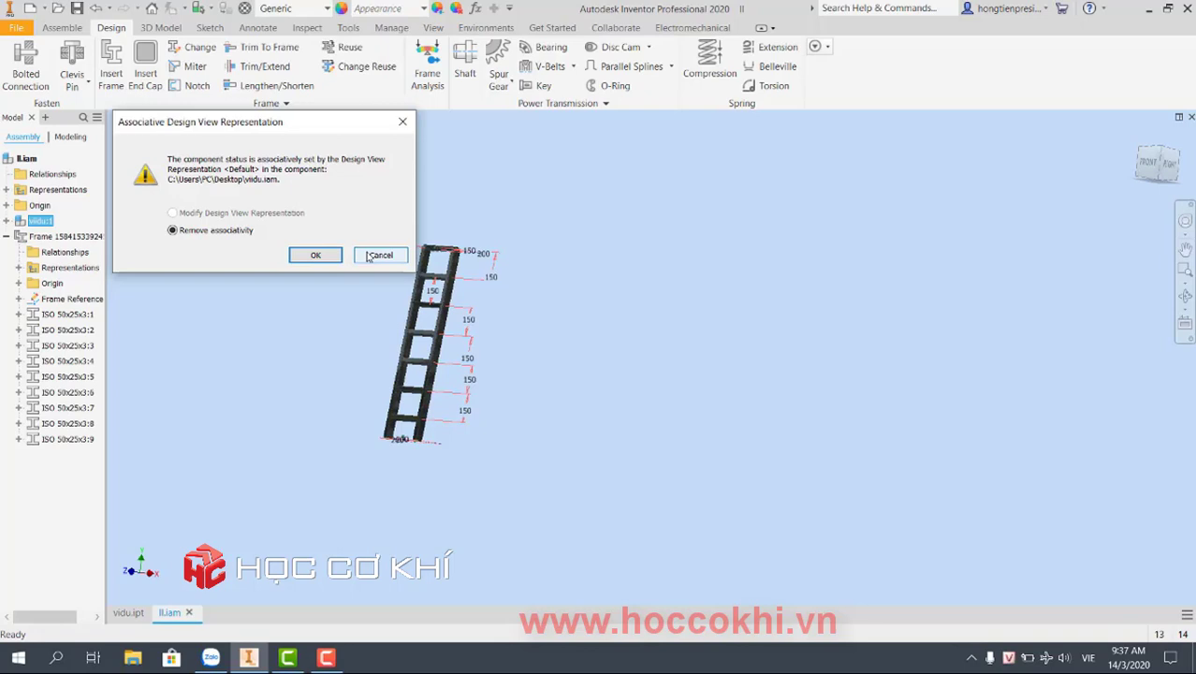
pyautogui.click(368, 258)
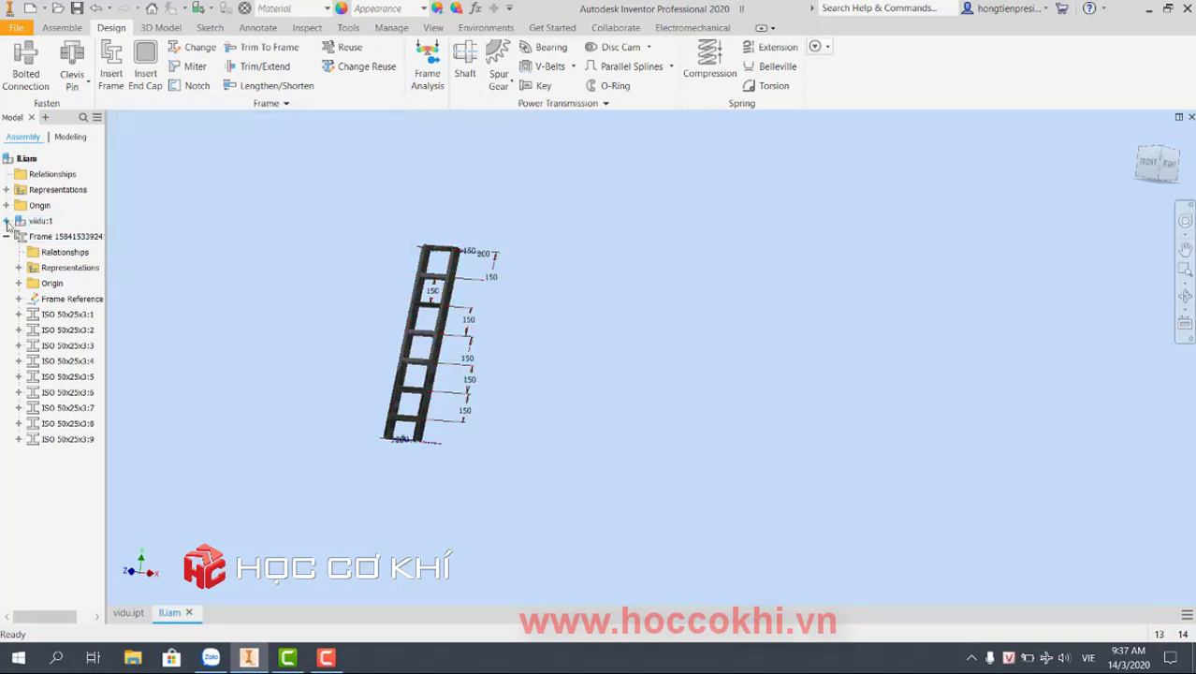
# - Hide the inner vidu:1 skeleton part, accepting removal of design-view associativity
pyautogui.click(6, 221)
pyautogui.rightClick(47, 283)
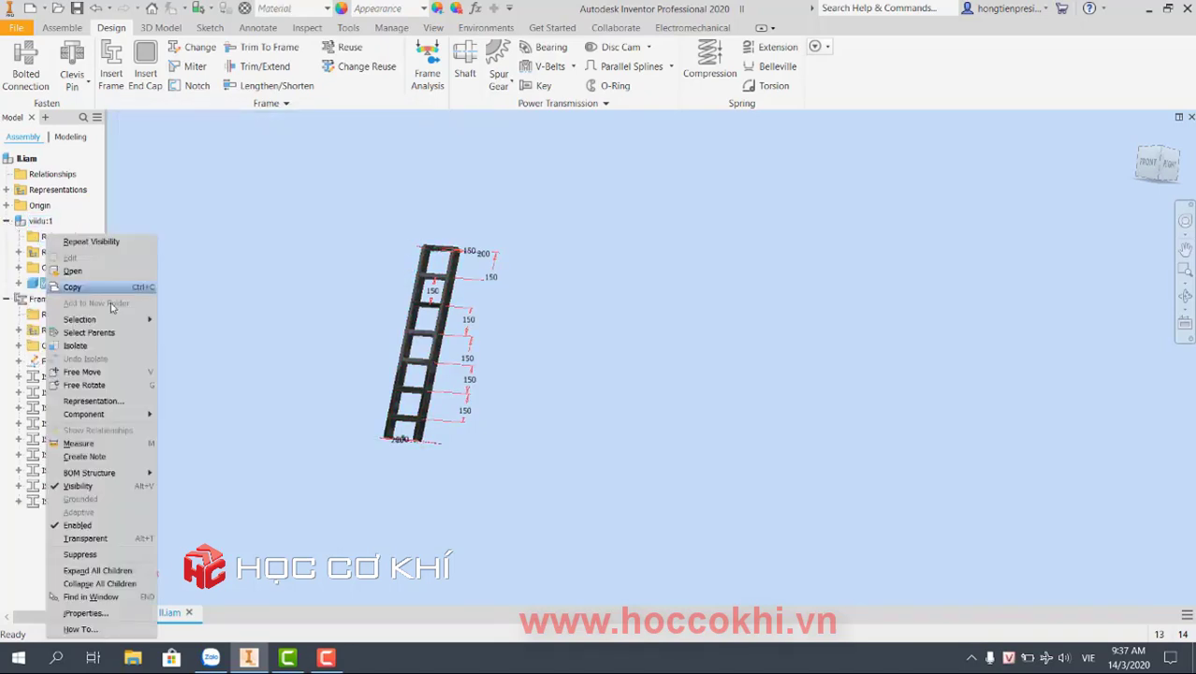
pyautogui.click(126, 487)
pyautogui.click(304, 255)
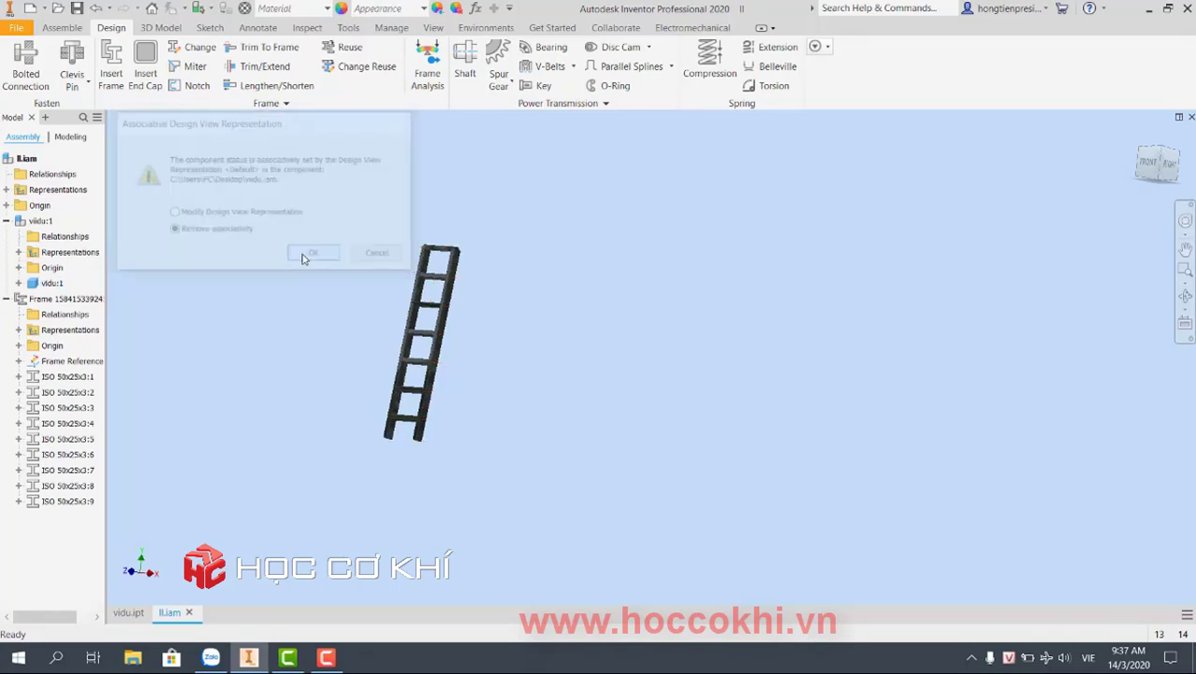
pyautogui.keyDown('shift'); pyautogui.moveTo(598, 331); pyautogui.dragTo(361, 282, button='middle'); pyautogui.keyUp('shift')
pyautogui.click(7, 221)
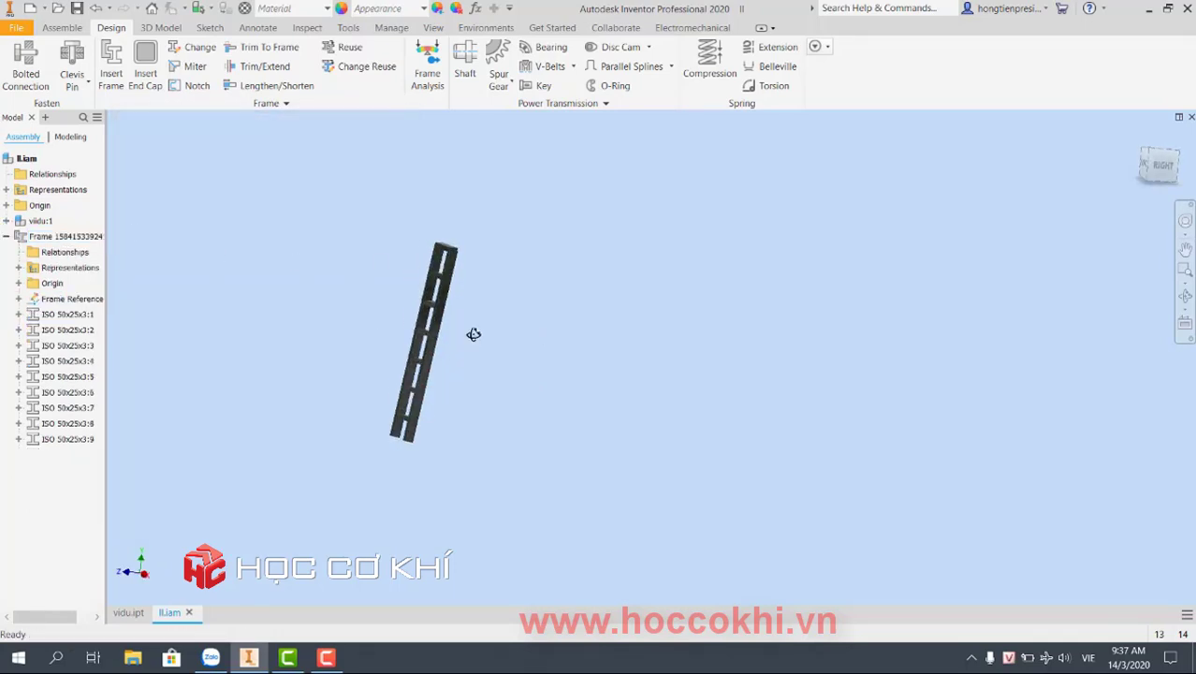
pyautogui.moveTo(472, 333)
pyautogui.keyDown('shift'); pyautogui.mouseDown(button='middle')
pyautogui.moveTo(491, 277)
pyautogui.moveTo(448, 308)
pyautogui.moveTo(436, 336)
pyautogui.moveTo(884, 316)
pyautogui.moveTo(879, 301)
pyautogui.mouseUp(button='middle'); pyautogui.keyUp('shift')
pyautogui.click(1161, 166)
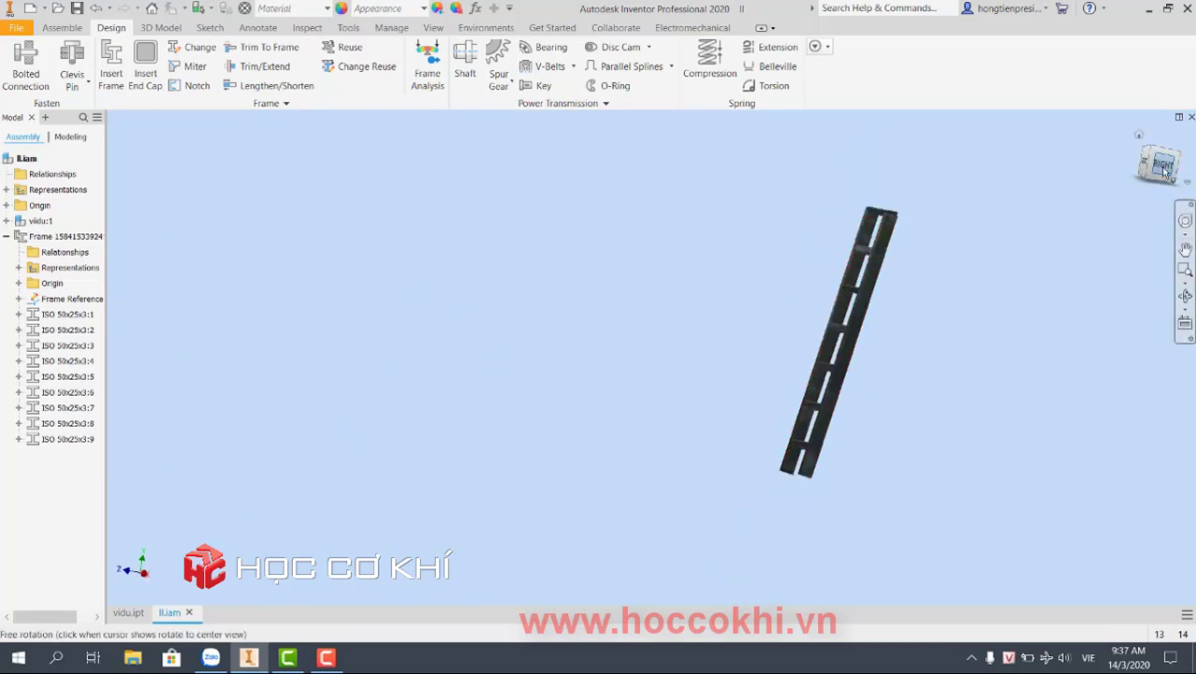
pyautogui.moveTo(713, 379)
pyautogui.keyDown('shift'); pyautogui.mouseDown(button='middle')
pyautogui.moveTo(740, 382)
pyautogui.moveTo(737, 358)
pyautogui.moveTo(802, 364)
pyautogui.mouseUp(button='middle'); pyautogui.keyUp('shift')
pyautogui.scroll(3, 746, 258)
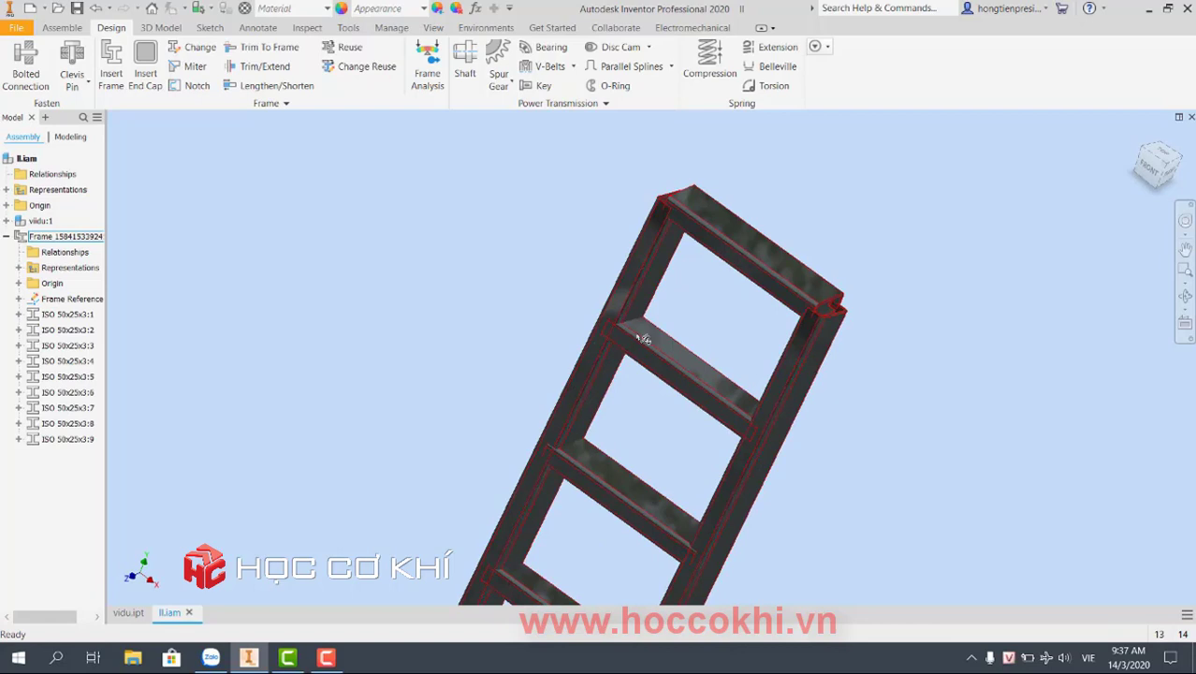
pyautogui.moveTo(644, 339)
pyautogui.keyDown('shift'); pyautogui.mouseDown(button='middle')
pyautogui.moveTo(702, 276)
pyautogui.moveTo(723, 350)
pyautogui.moveTo(623, 253)
pyautogui.mouseUp(button='middle'); pyautogui.keyUp('shift')
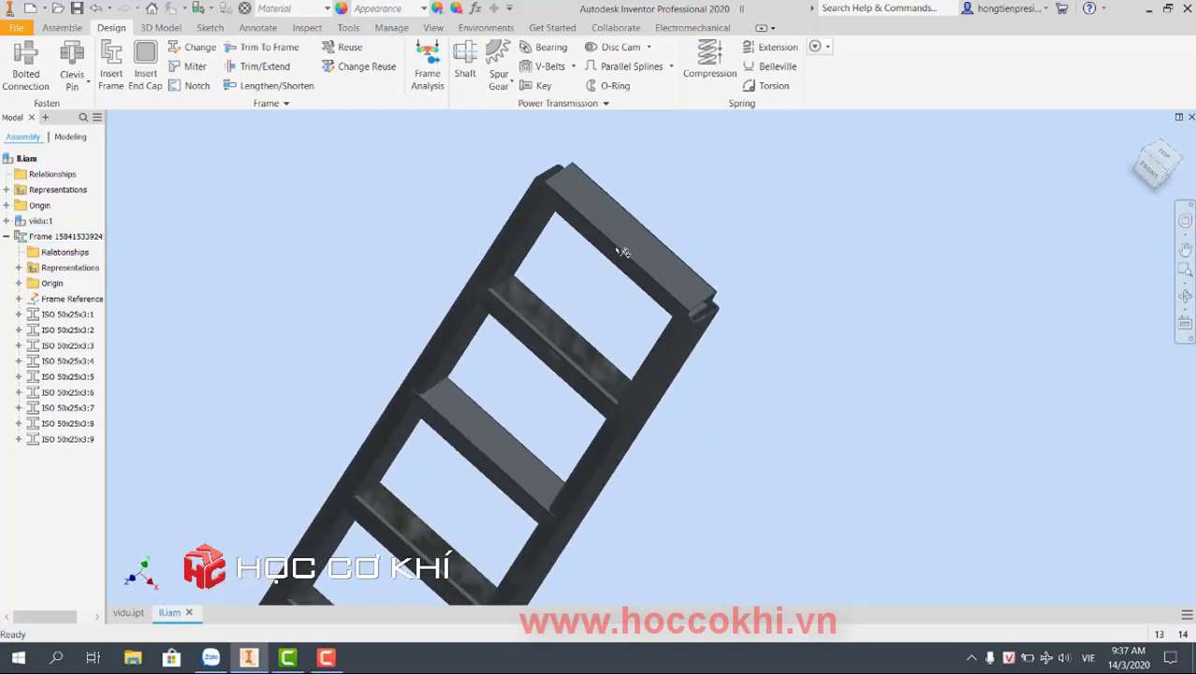
pyautogui.scroll(3, 681, 302)
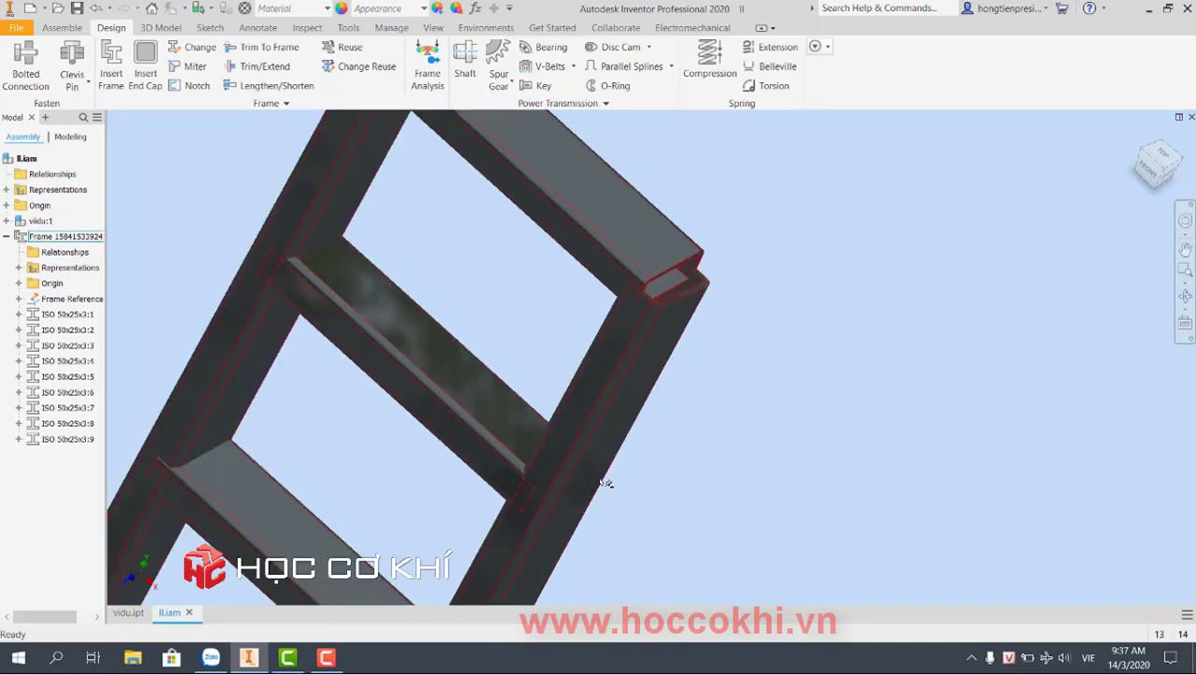
pyautogui.press('Escape')
pyautogui.scroll(-5, 473, 516)
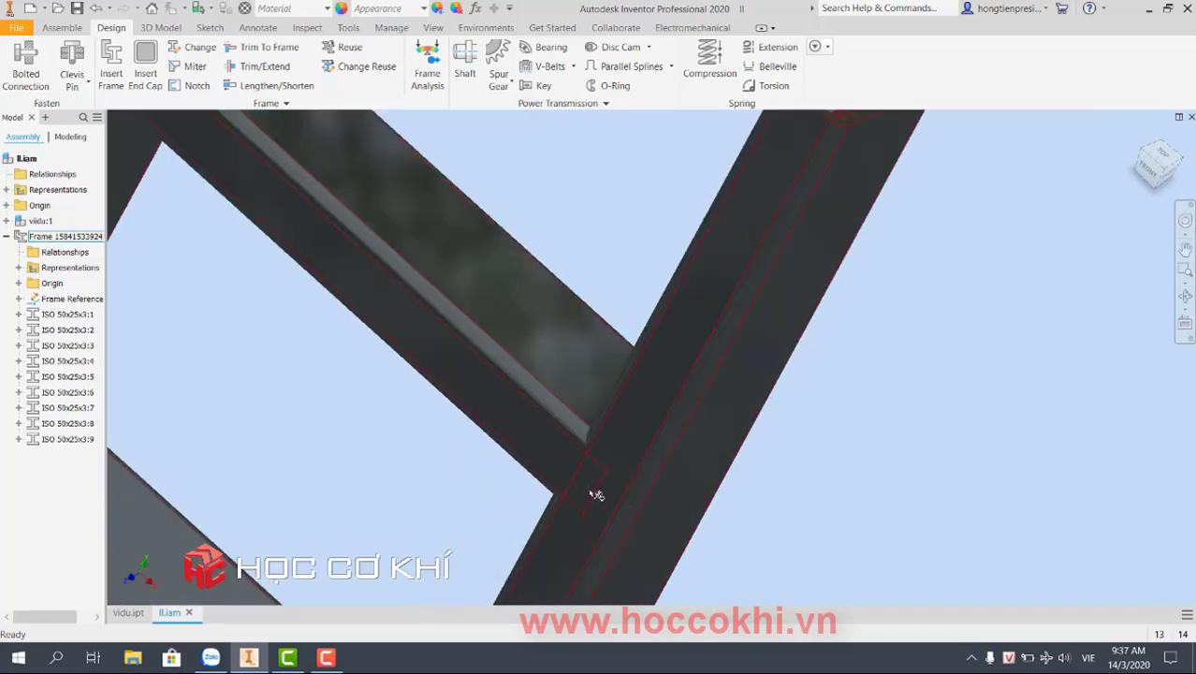
pyautogui.scroll(5, 606, 483)
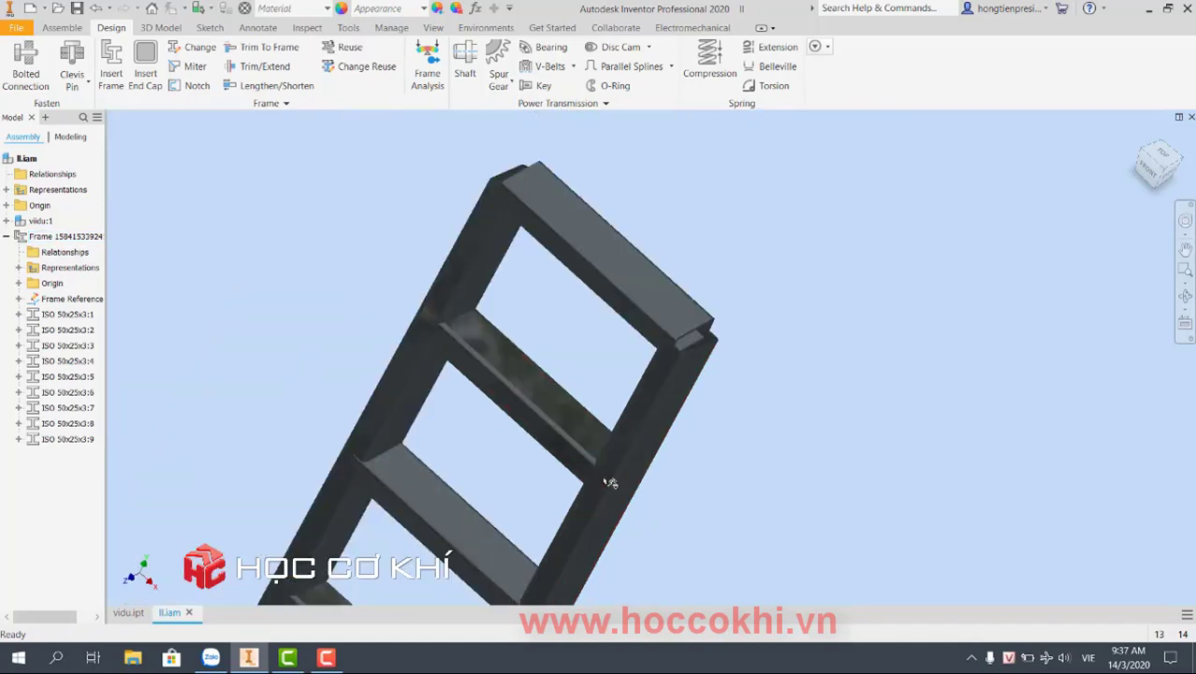
# - Miter the top rail against the right and left side rails at 0.000 mm offset
pyautogui.click(178, 68)
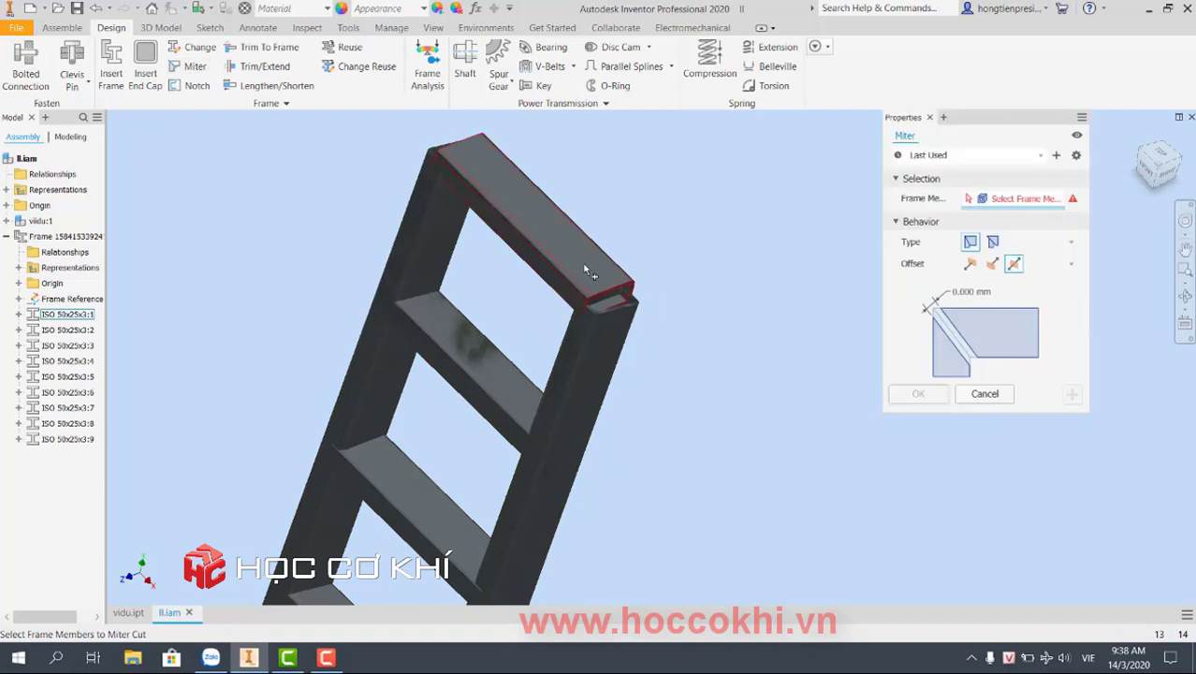
pyautogui.click(613, 290)
pyautogui.click(615, 350)
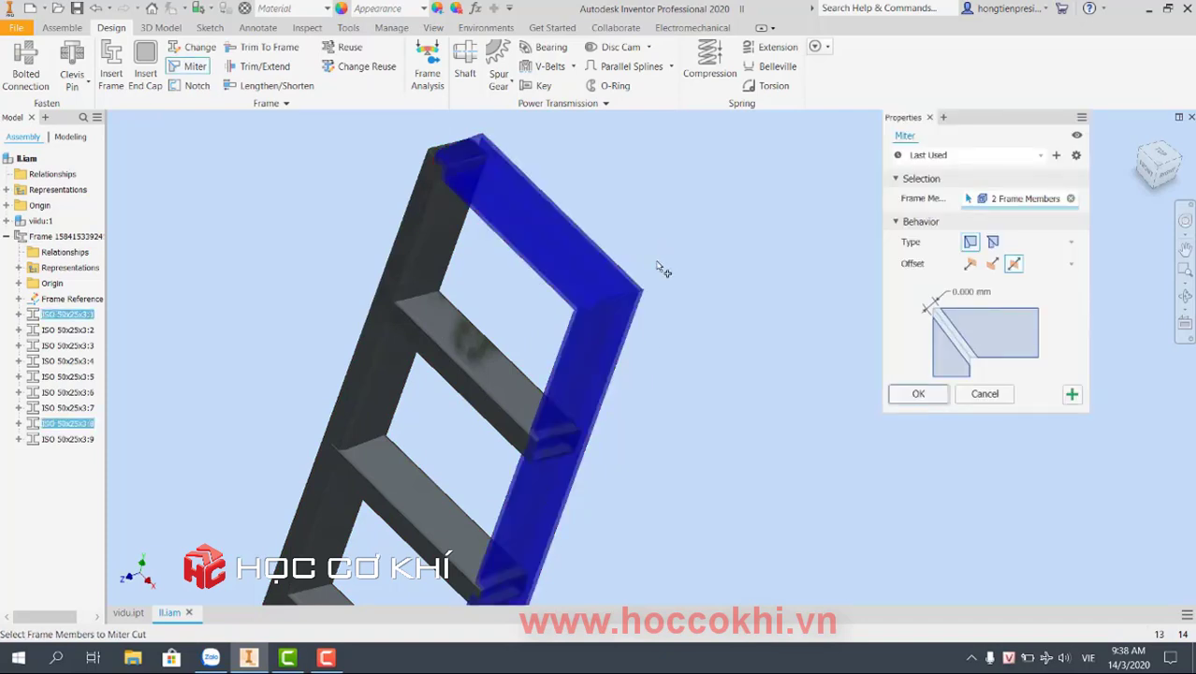
pyautogui.keyDown('shift'); pyautogui.moveTo(659, 267); pyautogui.dragTo(618, 307, button='middle'); pyautogui.keyUp('shift')
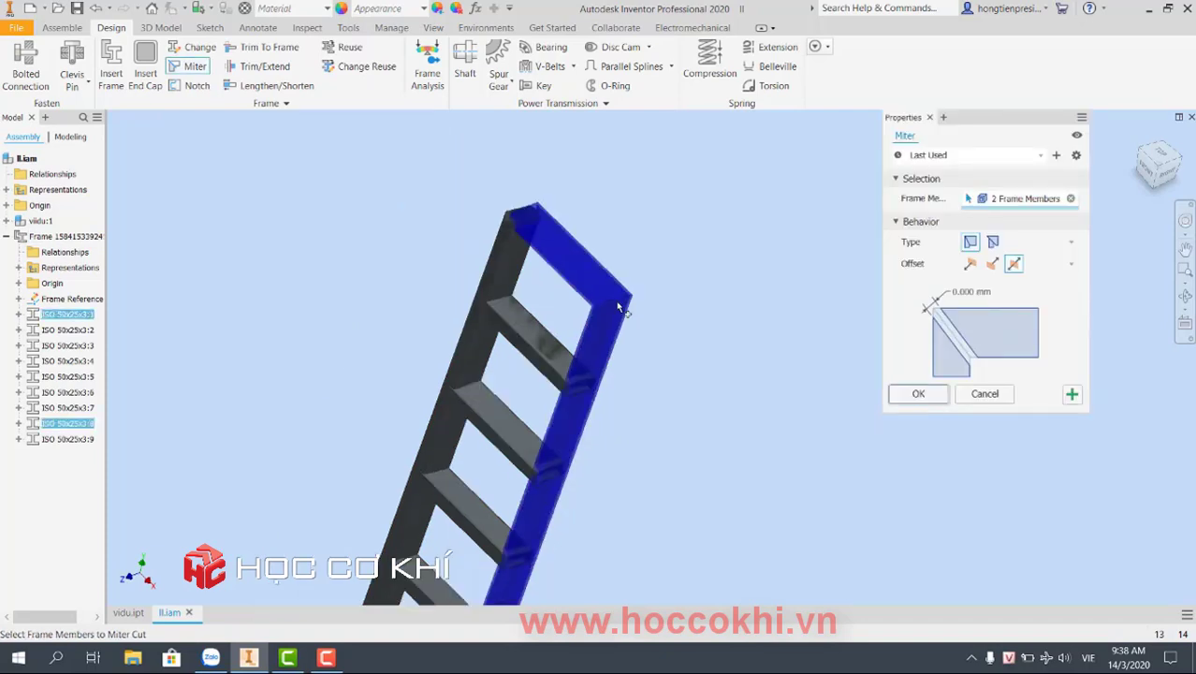
pyautogui.click(511, 248)
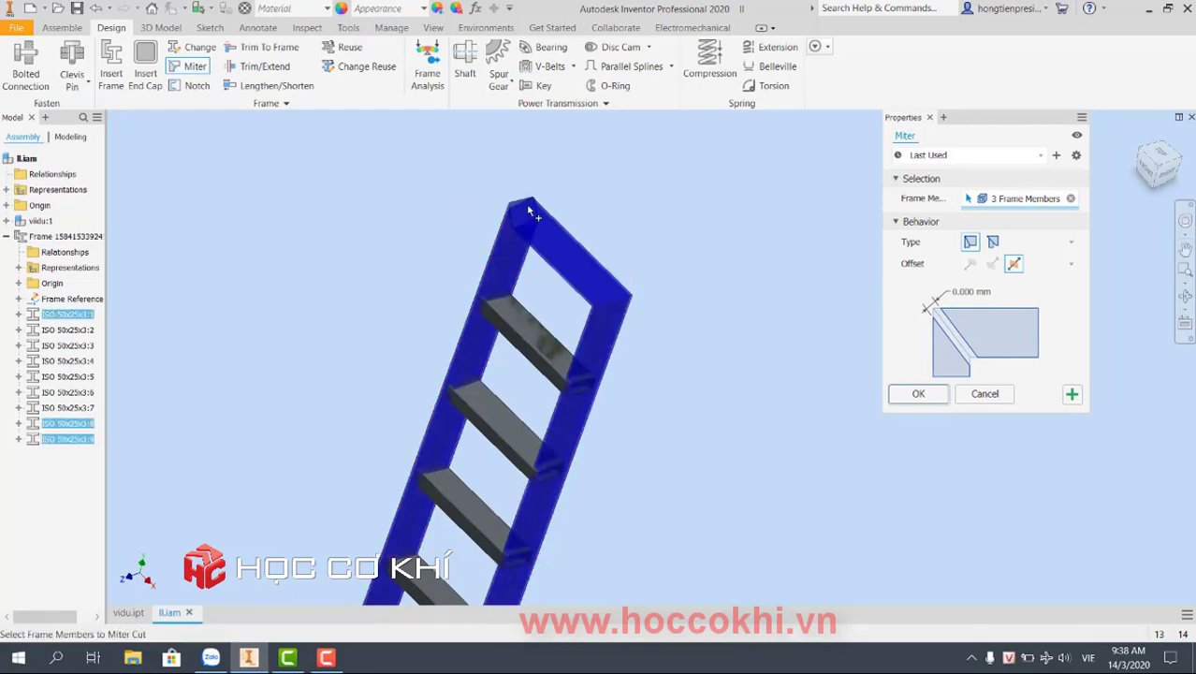
pyautogui.scroll(-3, 531, 212)
pyautogui.scroll(4, 522, 206)
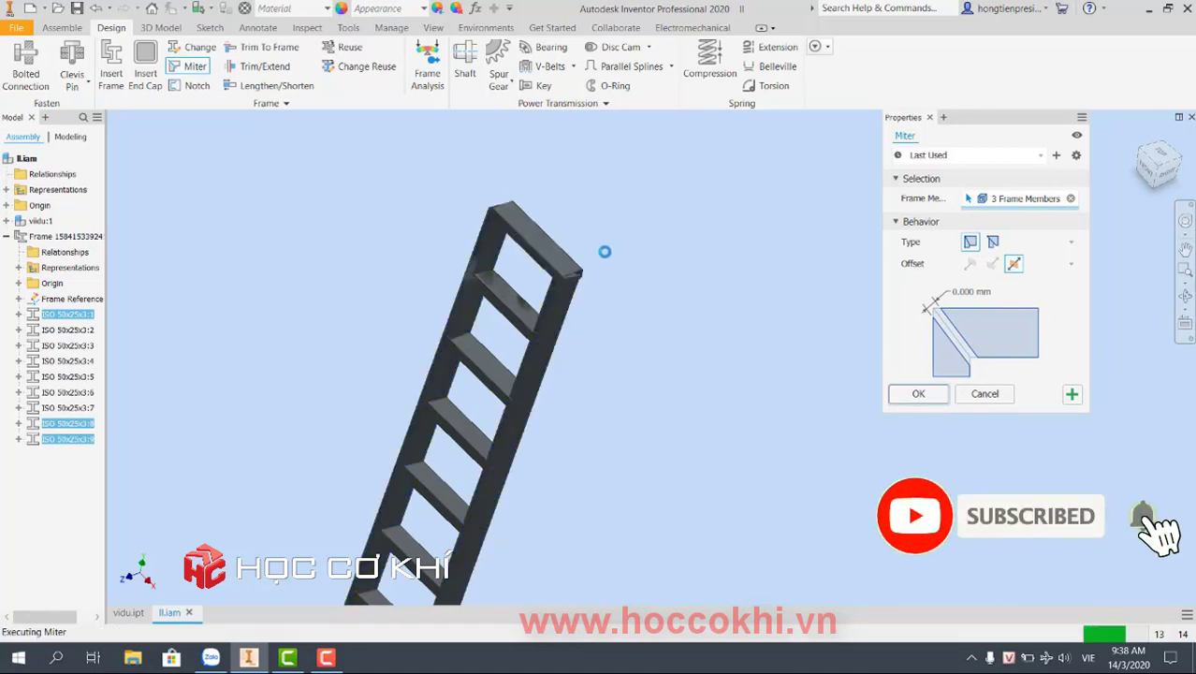
pyautogui.scroll(-3, 562, 270)
pyautogui.scroll(-4, 577, 298)
pyautogui.scroll(2, 580, 304)
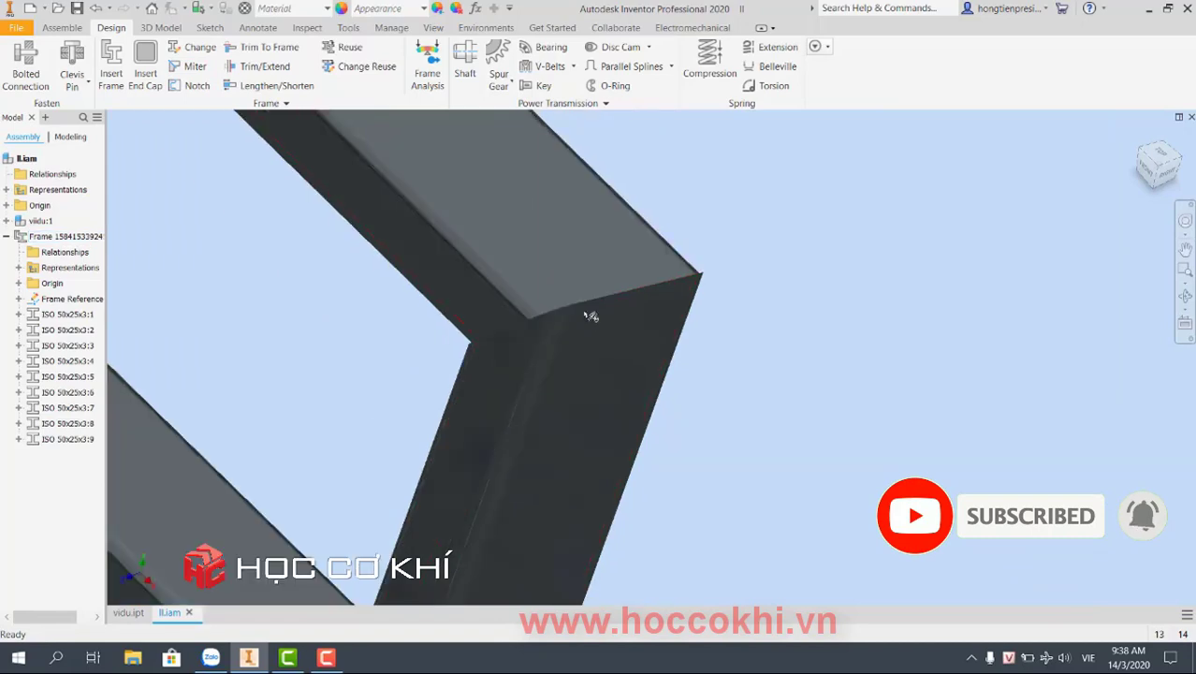
pyautogui.scroll(2, 651, 280)
pyautogui.scroll(5, 648, 273)
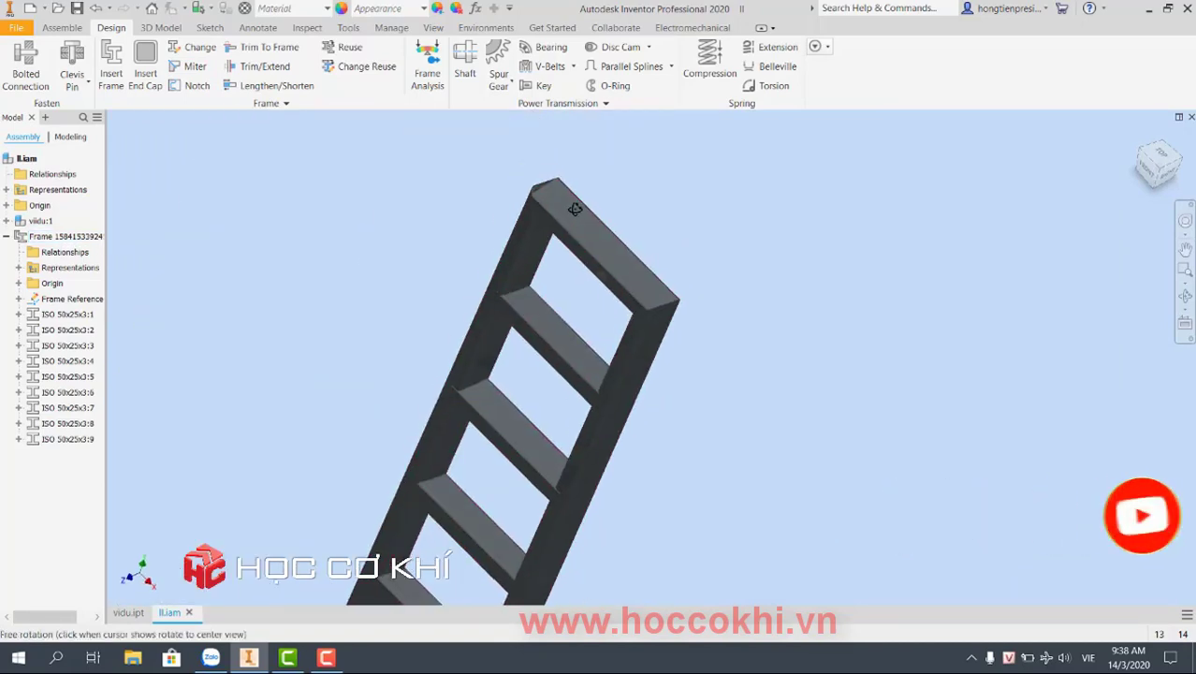
pyautogui.moveTo(570, 208)
pyautogui.keyDown('shift'); pyautogui.mouseDown(button='middle')
pyautogui.moveTo(393, 179)
pyautogui.moveTo(226, 192)
pyautogui.moveTo(332, 204)
pyautogui.moveTo(316, 198)
pyautogui.moveTo(467, 235)
pyautogui.moveTo(623, 247)
pyautogui.moveTo(836, 294)
pyautogui.moveTo(820, 323)
pyautogui.mouseUp(button='middle'); pyautogui.keyUp('shift')
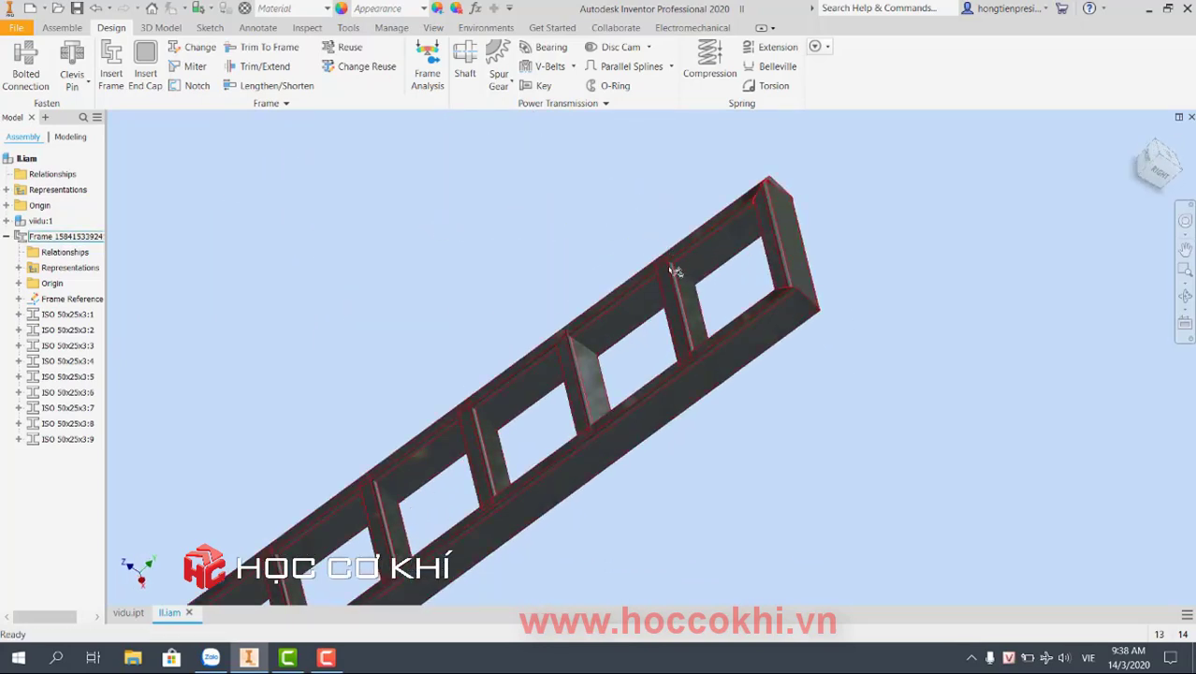
pyautogui.scroll(5, 672, 271)
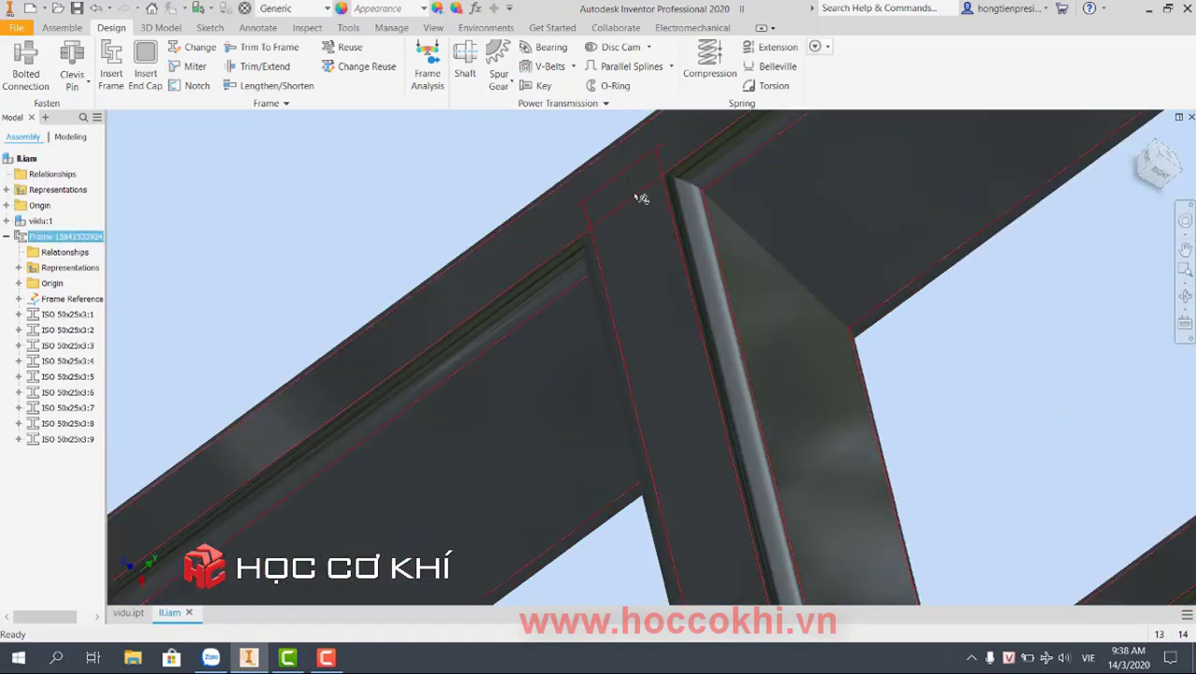
pyautogui.scroll(-5, 641, 199)
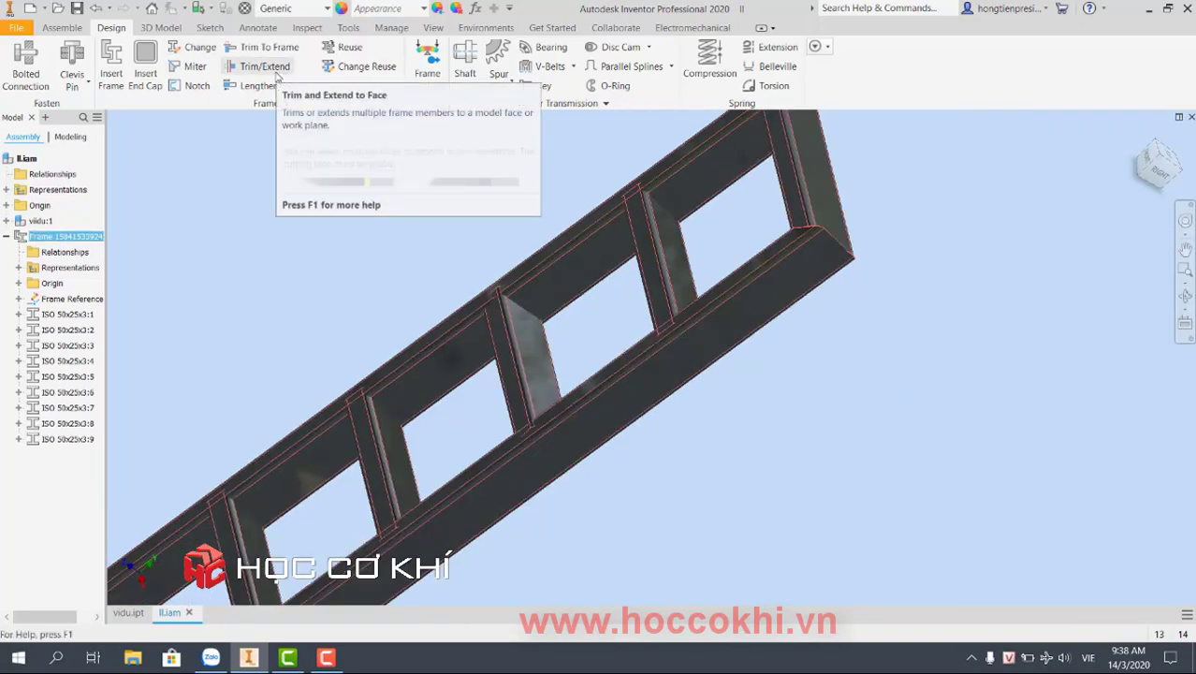
# - Trim rung ISO 50x25x3:2 to the side rail's inner face at 0.000 mm
pyautogui.click(276, 75)
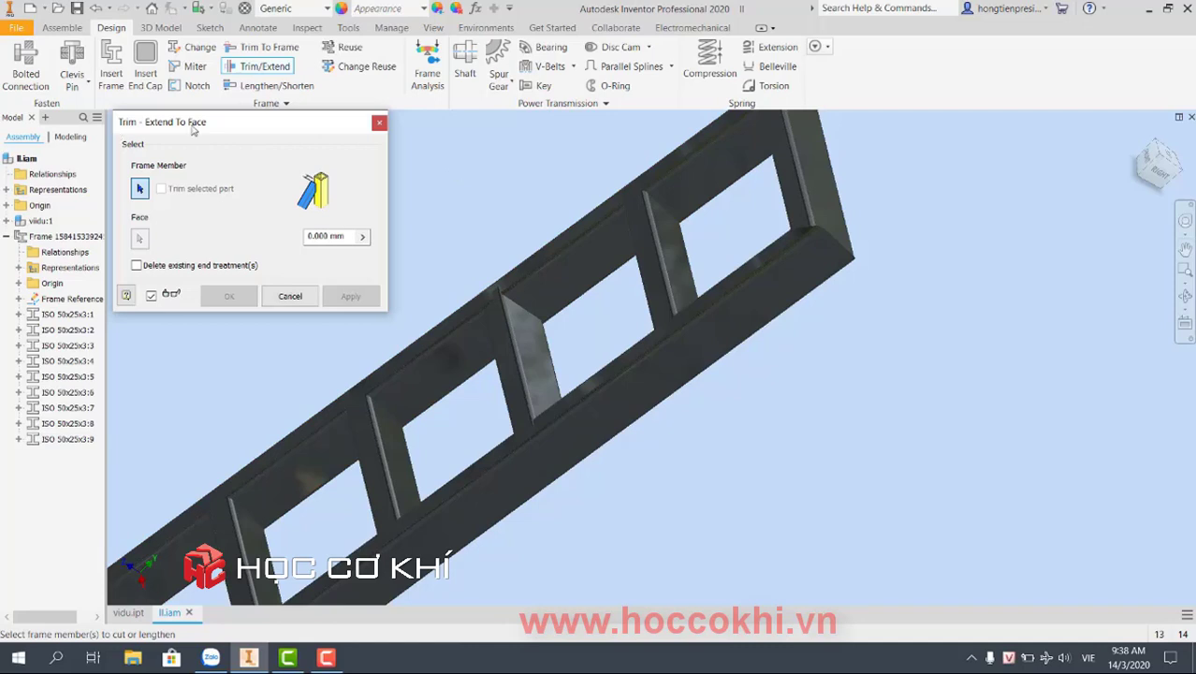
pyautogui.scroll(2, 655, 239)
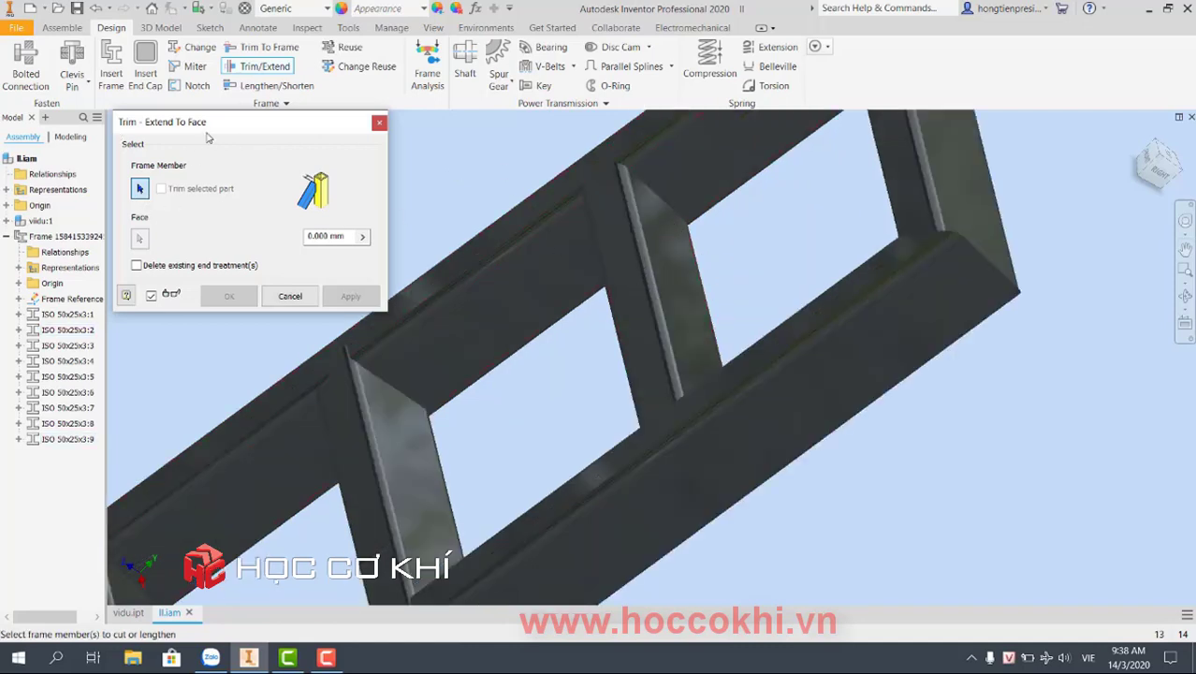
pyautogui.moveTo(192, 122); pyautogui.dragTo(168, 117)
pyautogui.click(657, 291)
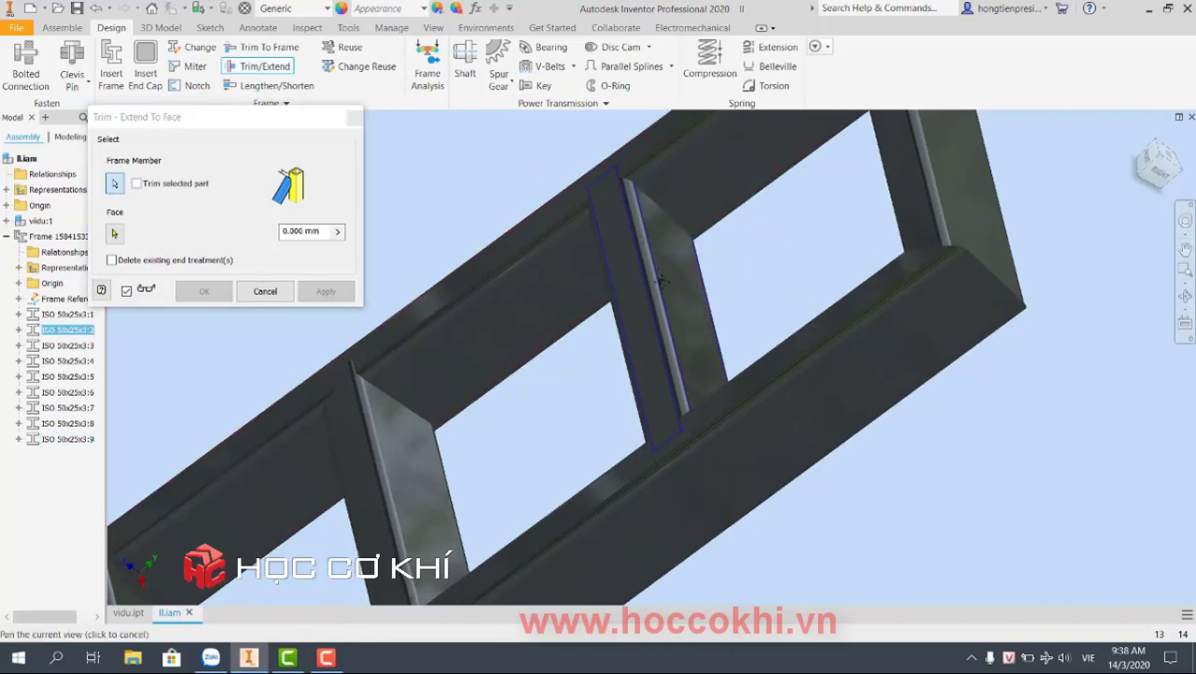
pyautogui.keyDown('shift'); pyautogui.moveTo(662, 241); pyautogui.dragTo(524, 274, button='middle'); pyautogui.keyUp('shift')
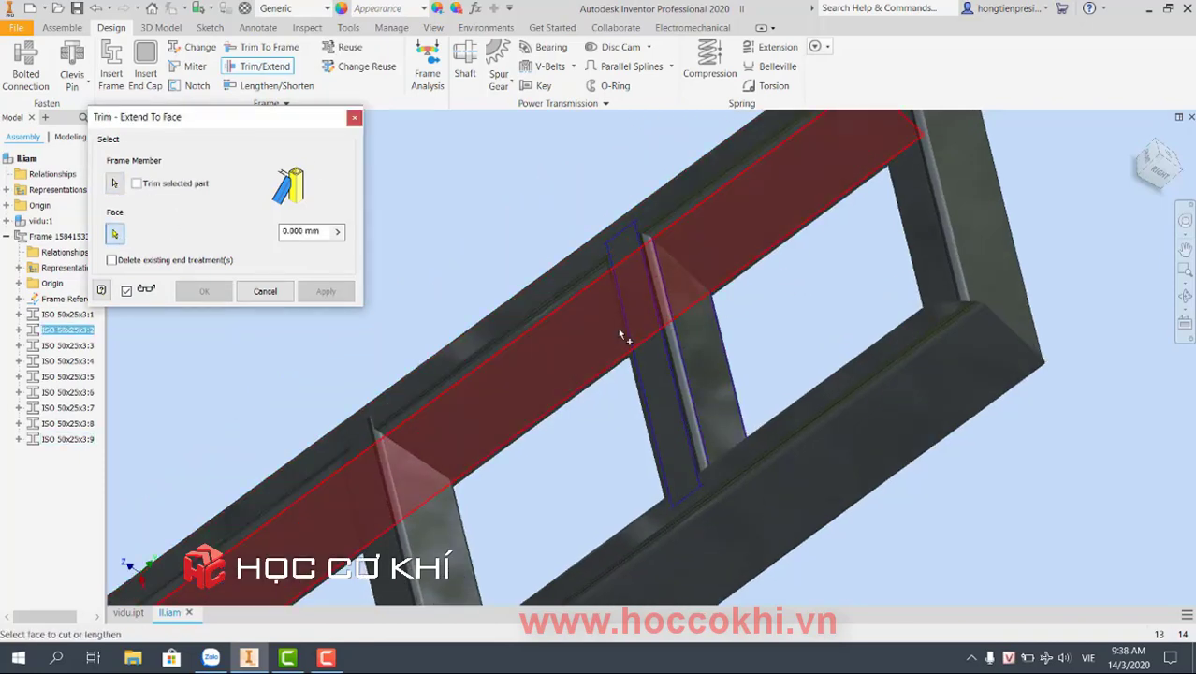
pyautogui.click(510, 412)
pyautogui.click(328, 297)
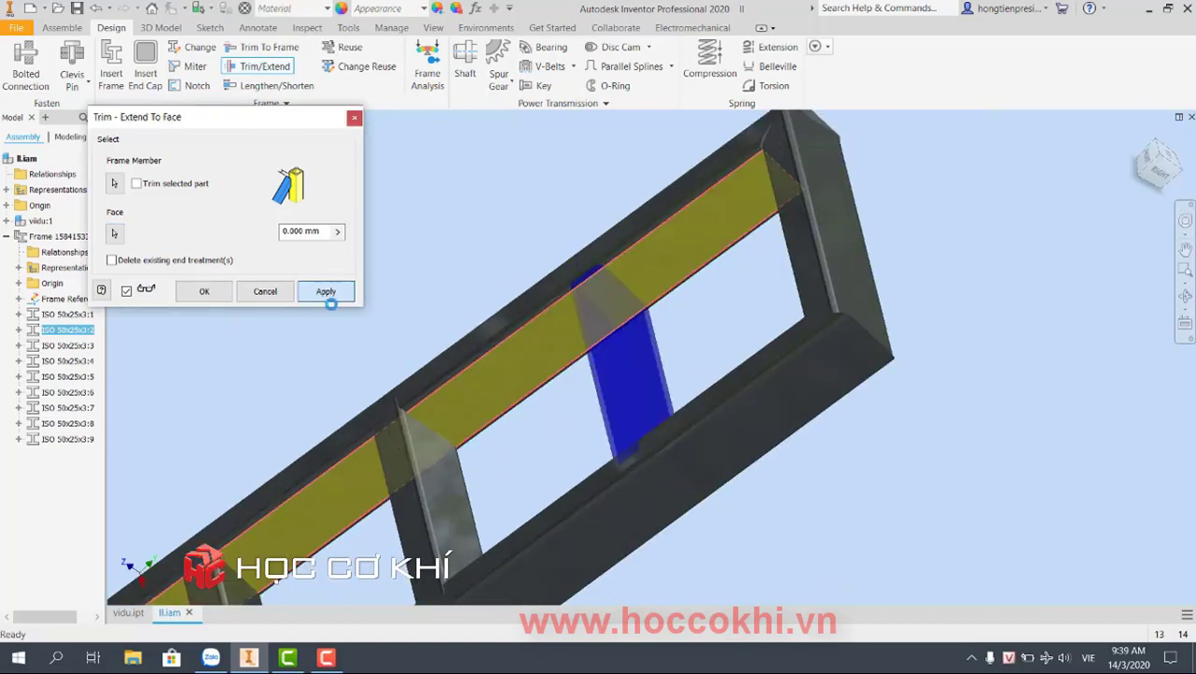
pyautogui.scroll(-5, 615, 273)
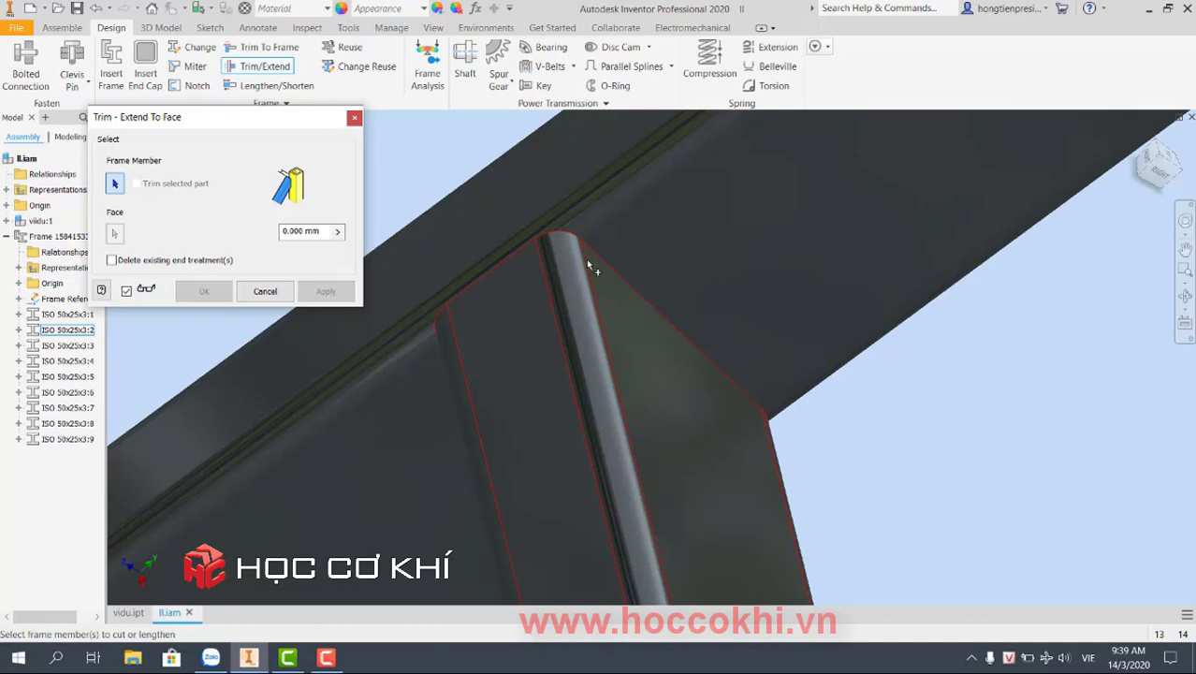
pyautogui.scroll(3, 590, 265)
pyautogui.scroll(3, 599, 232)
pyautogui.scroll(3, 655, 299)
# - Select four rungs and pick the side rail's inner face to trim them to
pyautogui.moveTo(672, 332)
pyautogui.keyDown('shift'); pyautogui.mouseDown(button='middle')
pyautogui.moveTo(719, 405)
pyautogui.moveTo(855, 434)
pyautogui.moveTo(615, 393)
pyautogui.moveTo(520, 400)
pyautogui.mouseUp(button='middle'); pyautogui.keyUp('shift')
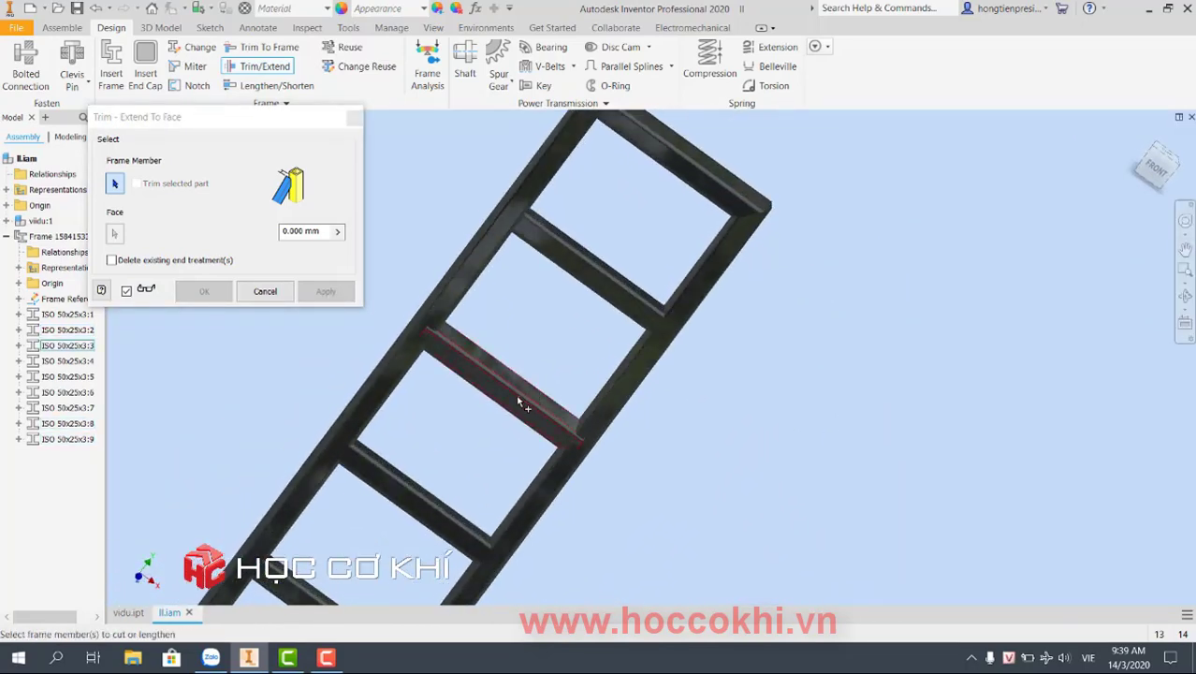
pyautogui.click(520, 401)
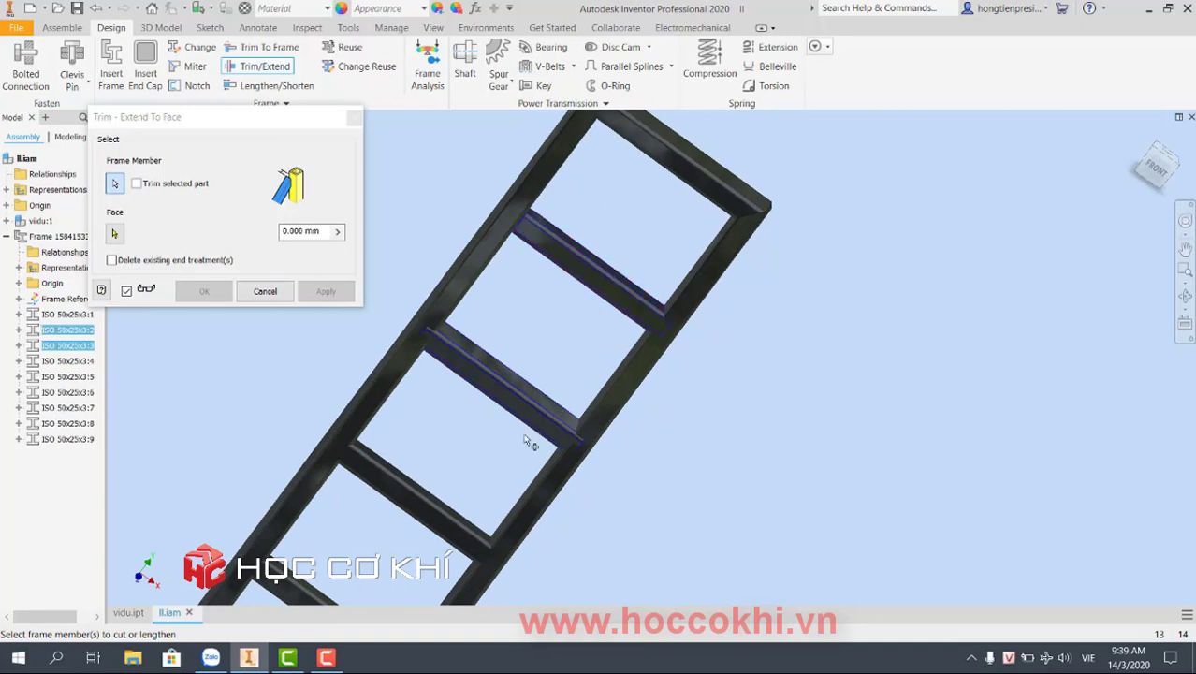
pyautogui.moveTo(431, 506)
pyautogui.keyDown('shift'); pyautogui.mouseDown(button='middle')
pyautogui.moveTo(636, 319)
pyautogui.moveTo(514, 492)
pyautogui.moveTo(409, 502)
pyautogui.moveTo(497, 289)
pyautogui.moveTo(395, 481)
pyautogui.mouseUp(button='middle'); pyautogui.keyUp('shift')
pyautogui.click(514, 492)
pyautogui.click(409, 503)
pyautogui.click(395, 482)
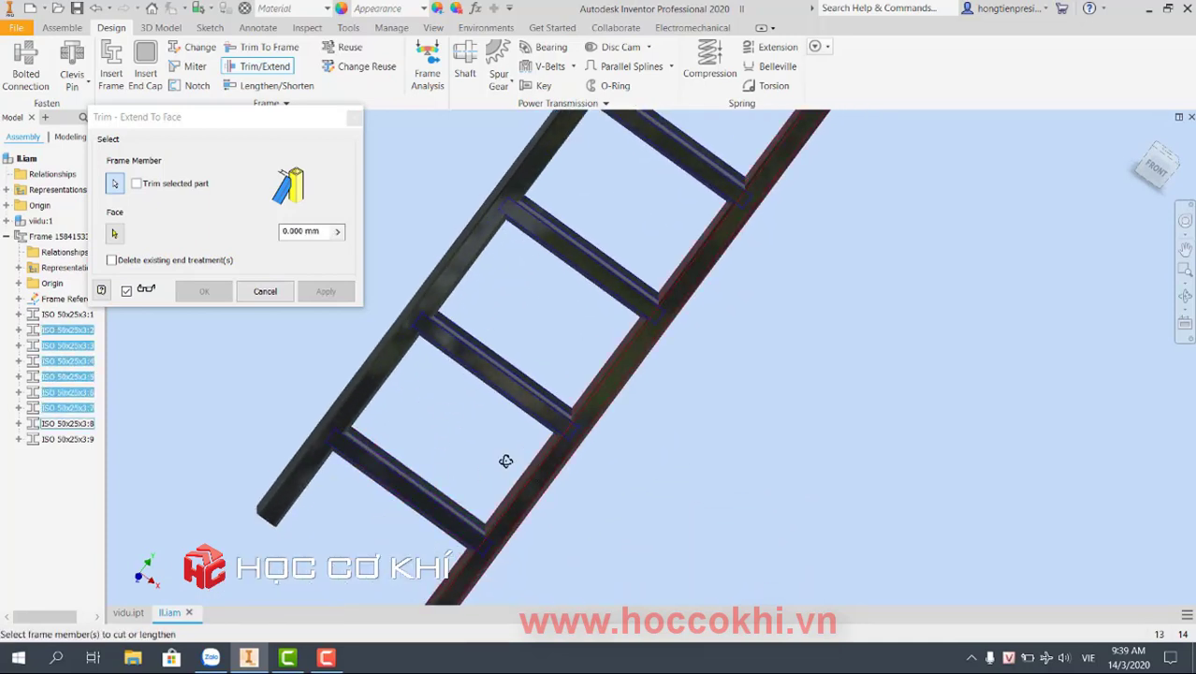
pyautogui.keyDown('shift'); pyautogui.moveTo(501, 459); pyautogui.dragTo(473, 451, button='middle'); pyautogui.keyUp('shift')
pyautogui.click(114, 233)
pyautogui.scroll(-2, 507, 253)
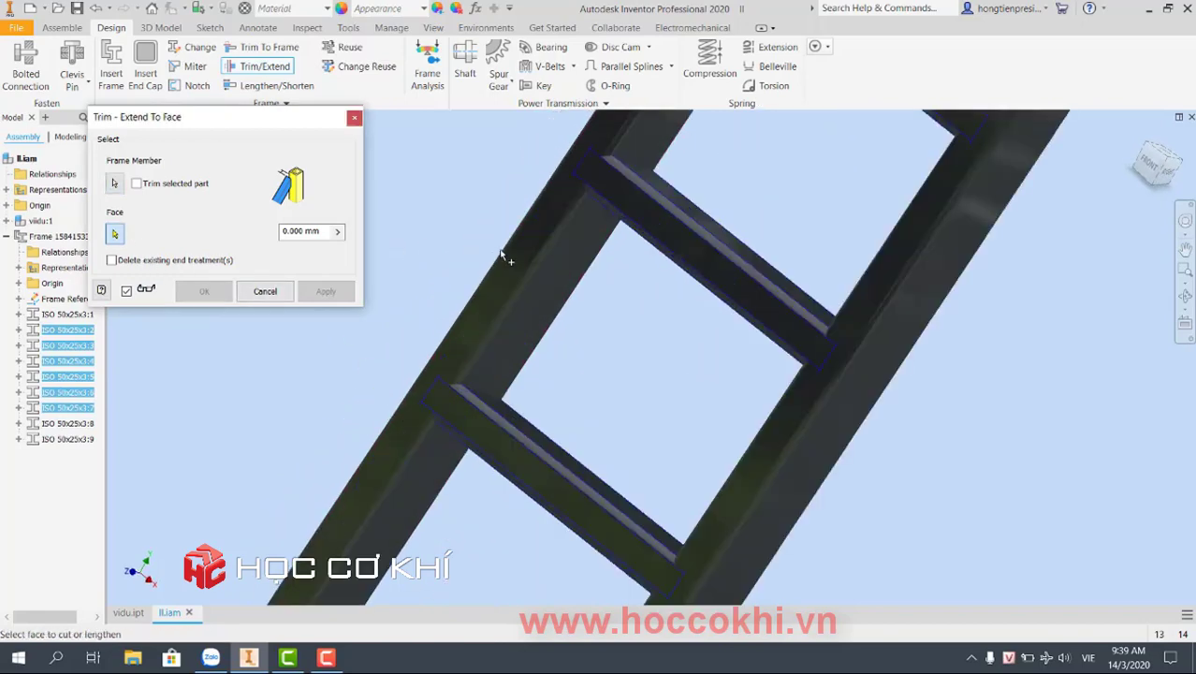
pyautogui.scroll(-2, 562, 290)
pyautogui.click(600, 315)
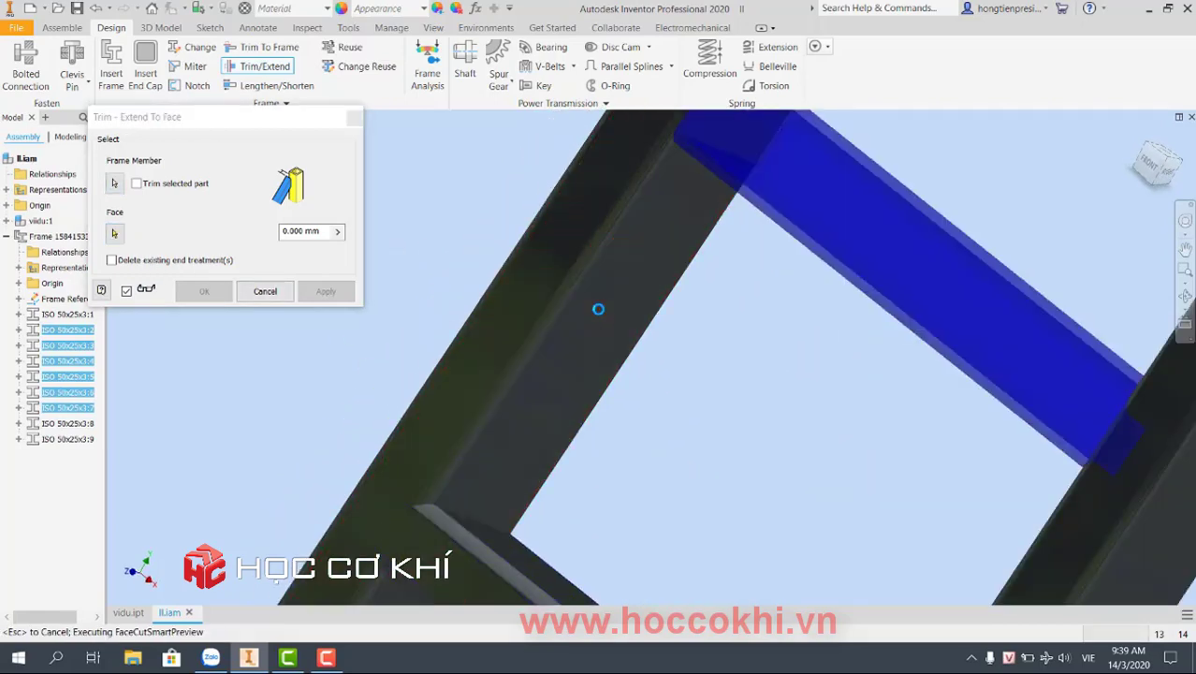
pyautogui.scroll(4, 597, 312)
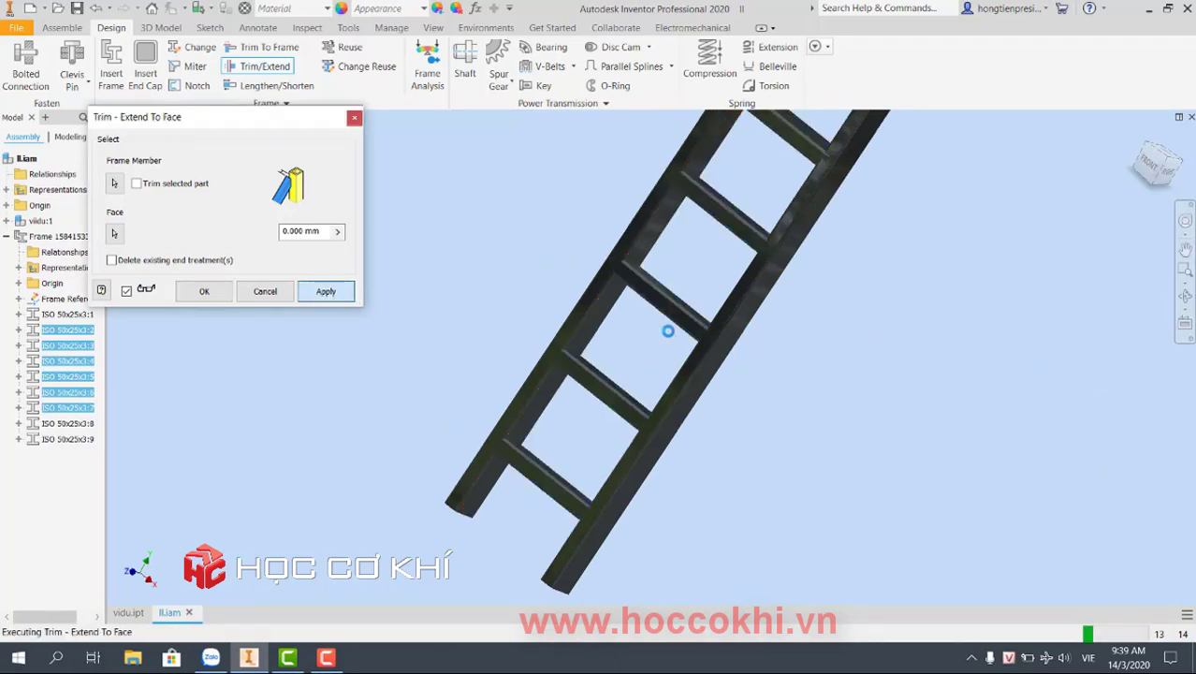
# - Add the remaining rungs, including the top one, and trim them to the rail face
pyautogui.moveTo(638, 376); pyautogui.dragTo(543, 550, button='middle')
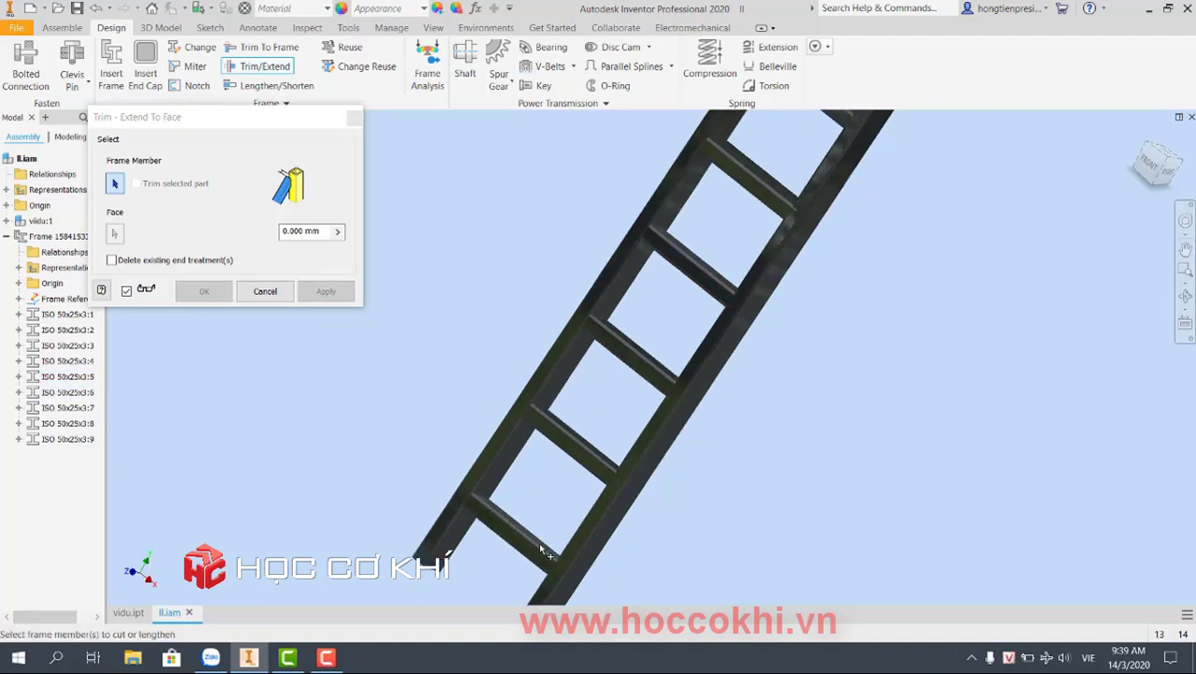
pyautogui.click(587, 456)
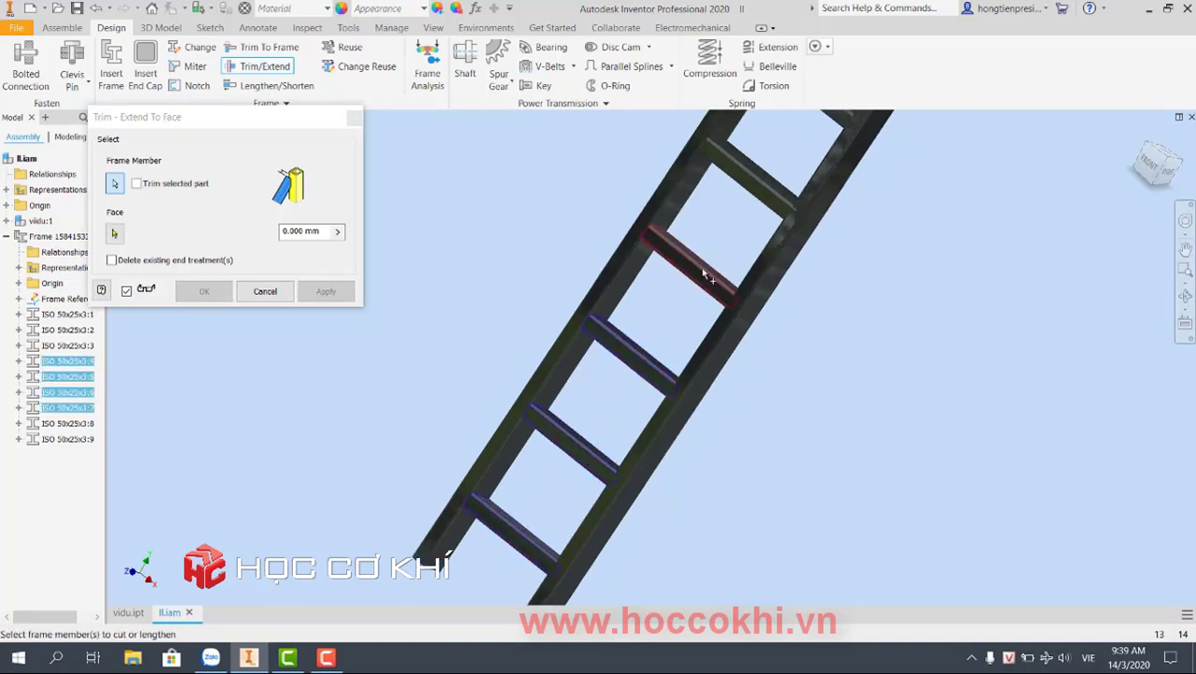
pyautogui.click(739, 187)
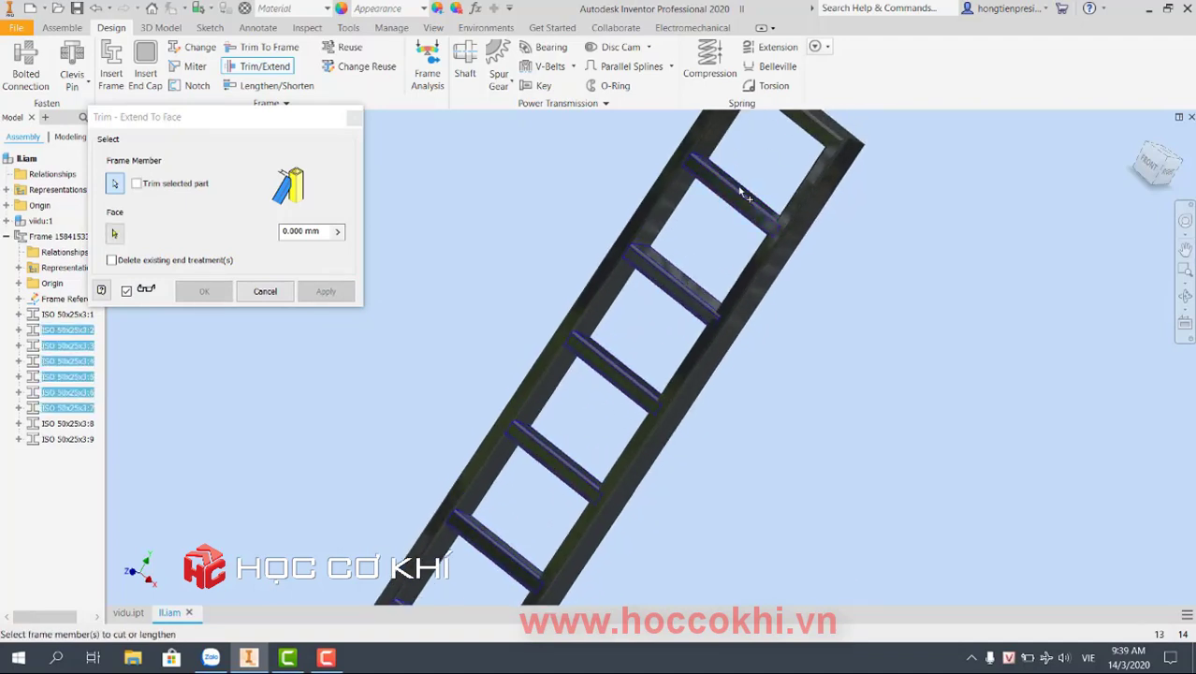
pyautogui.moveTo(740, 187)
pyautogui.mouseDown(button='middle')
pyautogui.moveTo(839, 288)
pyautogui.moveTo(553, 239)
pyautogui.mouseUp(button='middle')
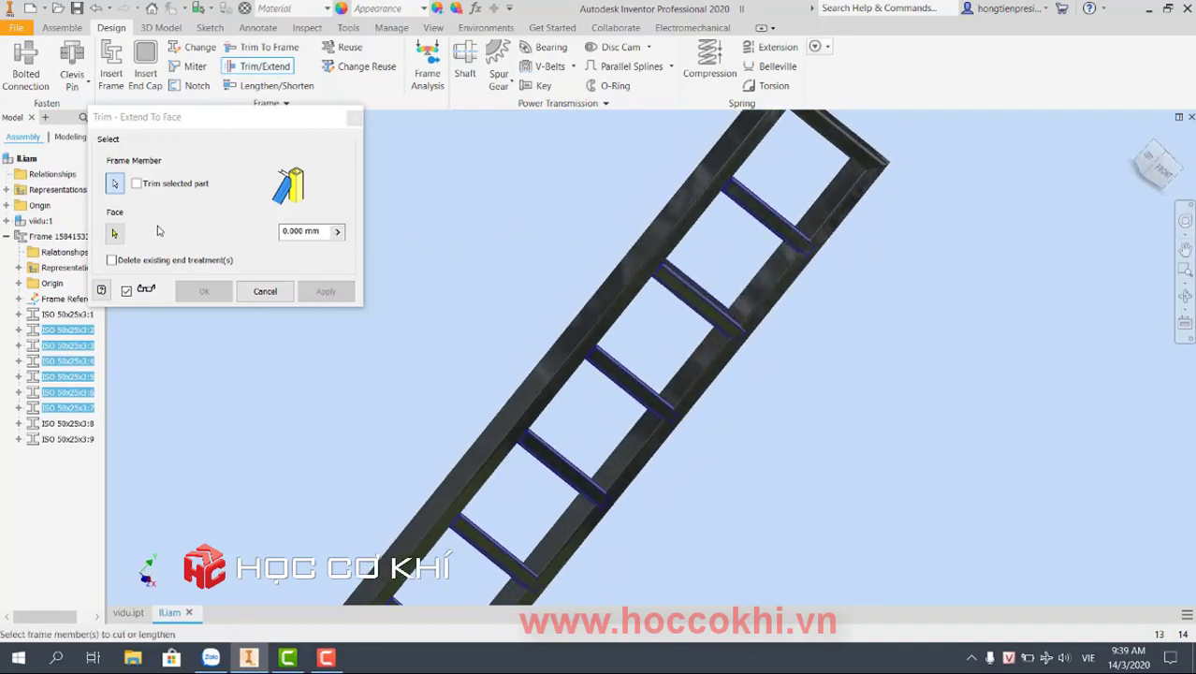
pyautogui.scroll(5, 753, 184)
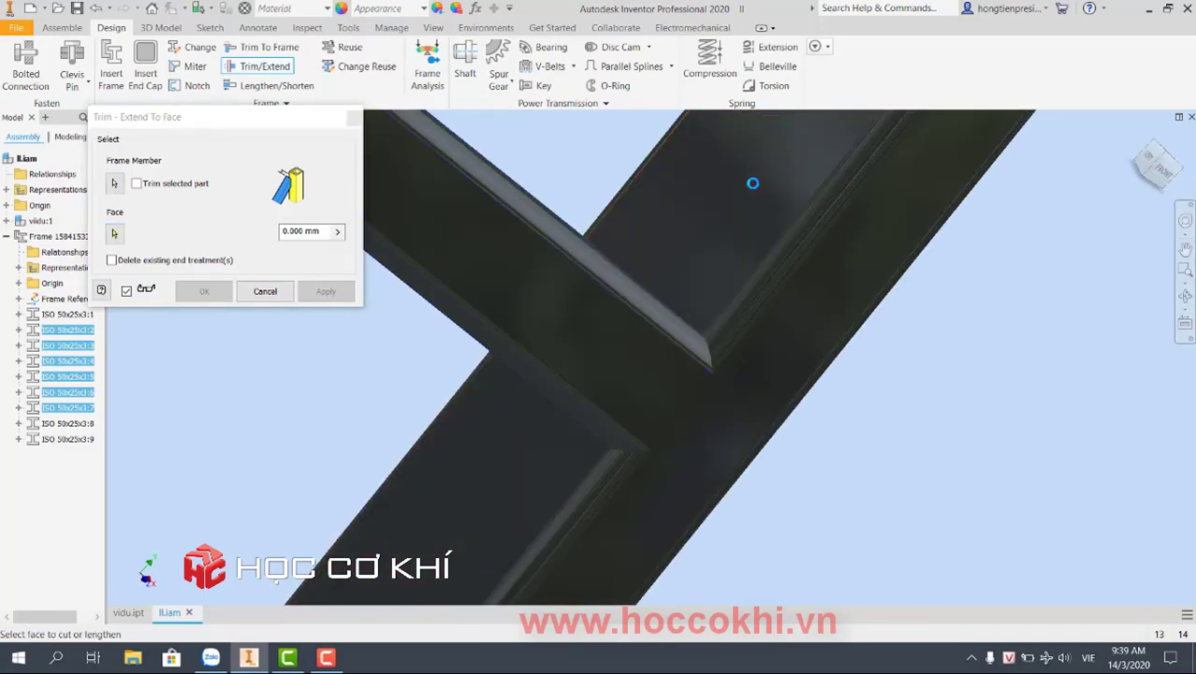
pyautogui.click(759, 184)
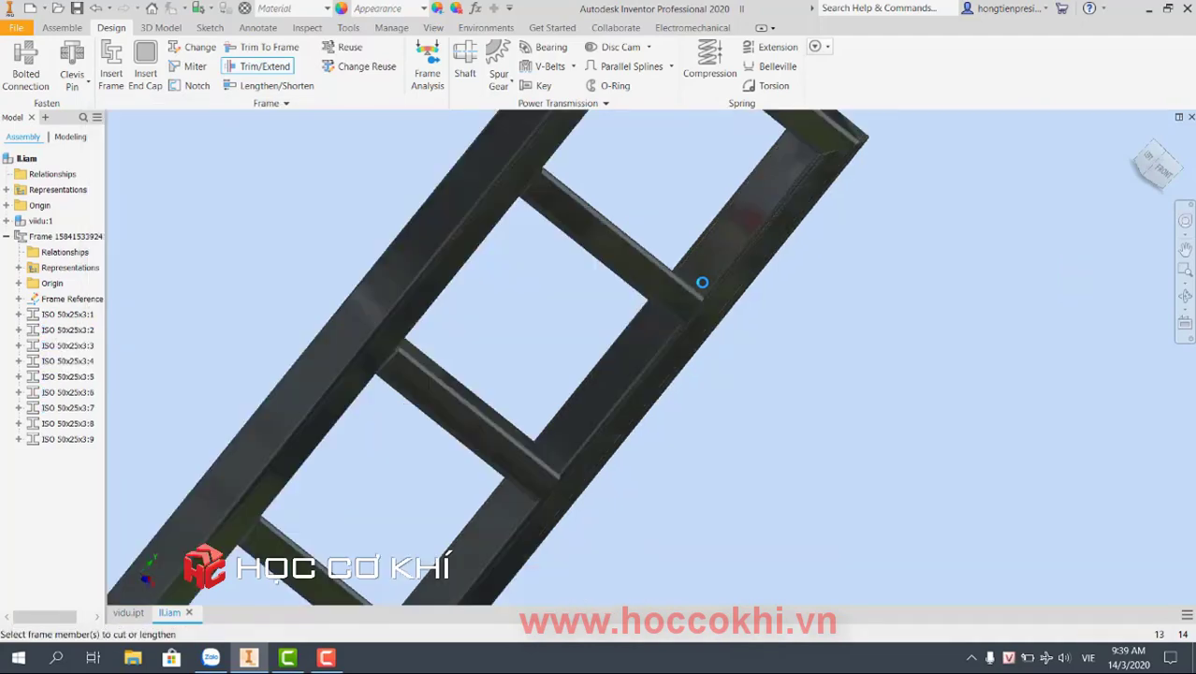
pyautogui.moveTo(703, 278)
pyautogui.keyDown('shift'); pyautogui.mouseDown(button='middle')
pyautogui.moveTo(704, 312)
pyautogui.moveTo(618, 333)
pyautogui.moveTo(537, 316)
pyautogui.moveTo(770, 489)
pyautogui.mouseUp(button='middle'); pyautogui.keyUp('shift')
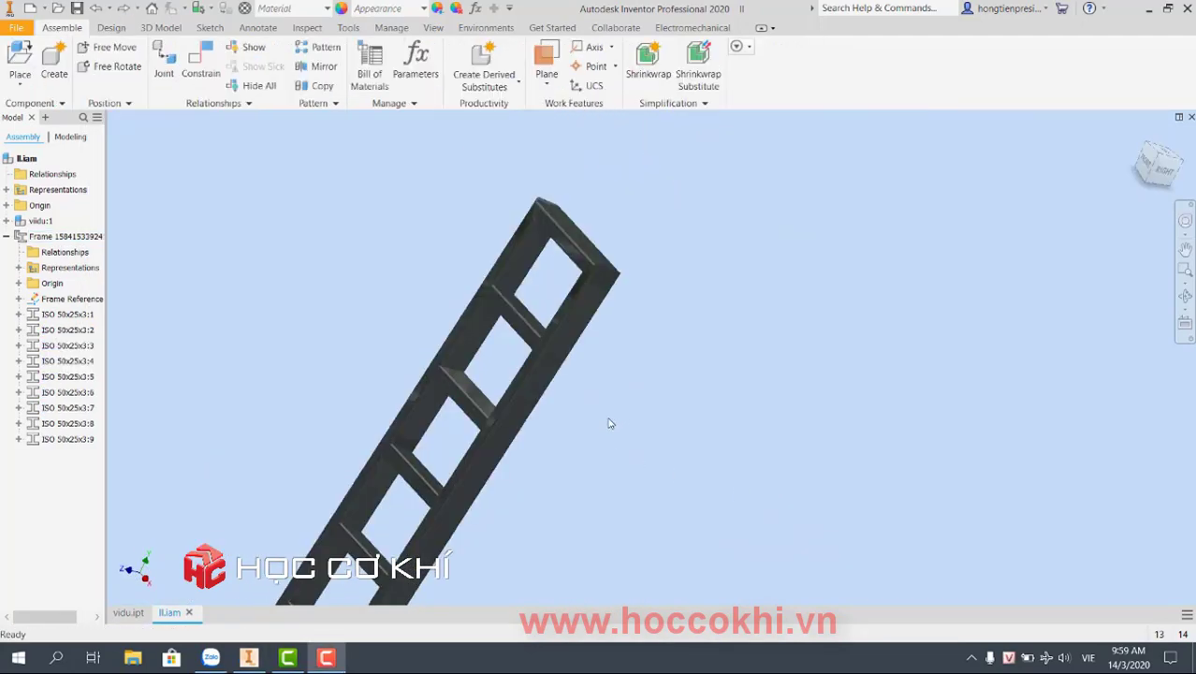
pyautogui.moveTo(615, 448)
pyautogui.keyDown('shift'); pyautogui.mouseDown(button='middle')
pyautogui.moveTo(536, 430)
pyautogui.moveTo(582, 417)
pyautogui.moveTo(473, 398)
pyautogui.moveTo(788, 330)
pyautogui.moveTo(767, 294)
pyautogui.moveTo(778, 312)
pyautogui.mouseUp(button='middle'); pyautogui.keyUp('shift')
pyautogui.scroll(-3, 777, 312)
pyautogui.scroll(-2, 714, 264)
pyautogui.scroll(5, 724, 299)
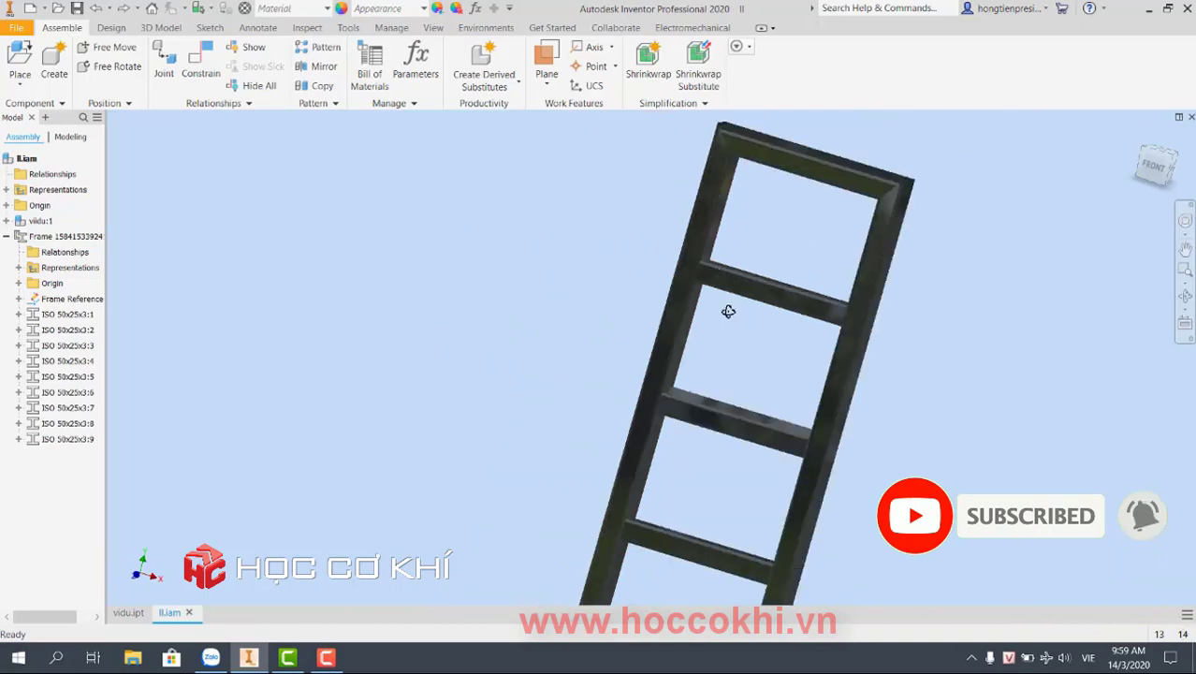
pyautogui.scroll(-1, 726, 276)
pyautogui.scroll(-3, 726, 272)
pyautogui.scroll(3, 646, 269)
pyautogui.scroll(-1, 646, 281)
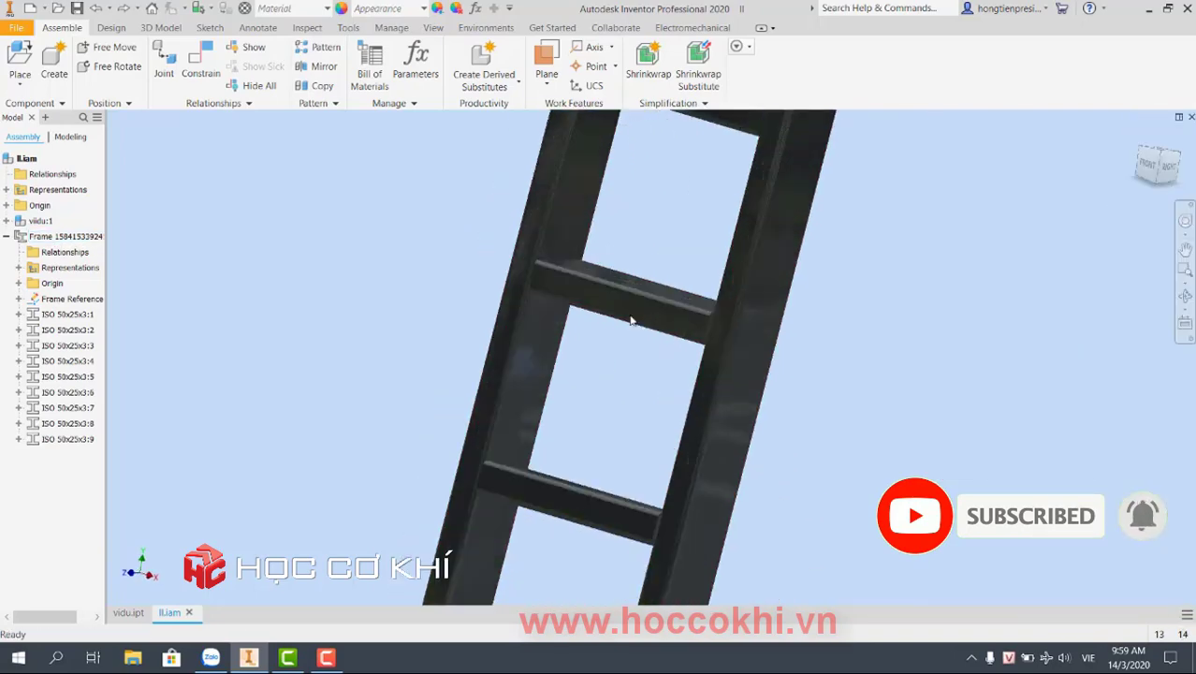
pyautogui.scroll(-3, 630, 320)
pyautogui.scroll(4, 521, 246)
pyautogui.moveTo(569, 315)
pyautogui.keyDown('shift'); pyautogui.mouseDown(button='middle')
pyautogui.moveTo(507, 259)
pyautogui.moveTo(493, 272)
pyautogui.moveTo(588, 414)
pyautogui.moveTo(531, 408)
pyautogui.moveTo(569, 357)
pyautogui.mouseUp(button='middle'); pyautogui.keyUp('shift')
pyautogui.scroll(2, 568, 356)
pyautogui.scroll(2, 598, 502)
pyautogui.scroll(-5, 598, 503)
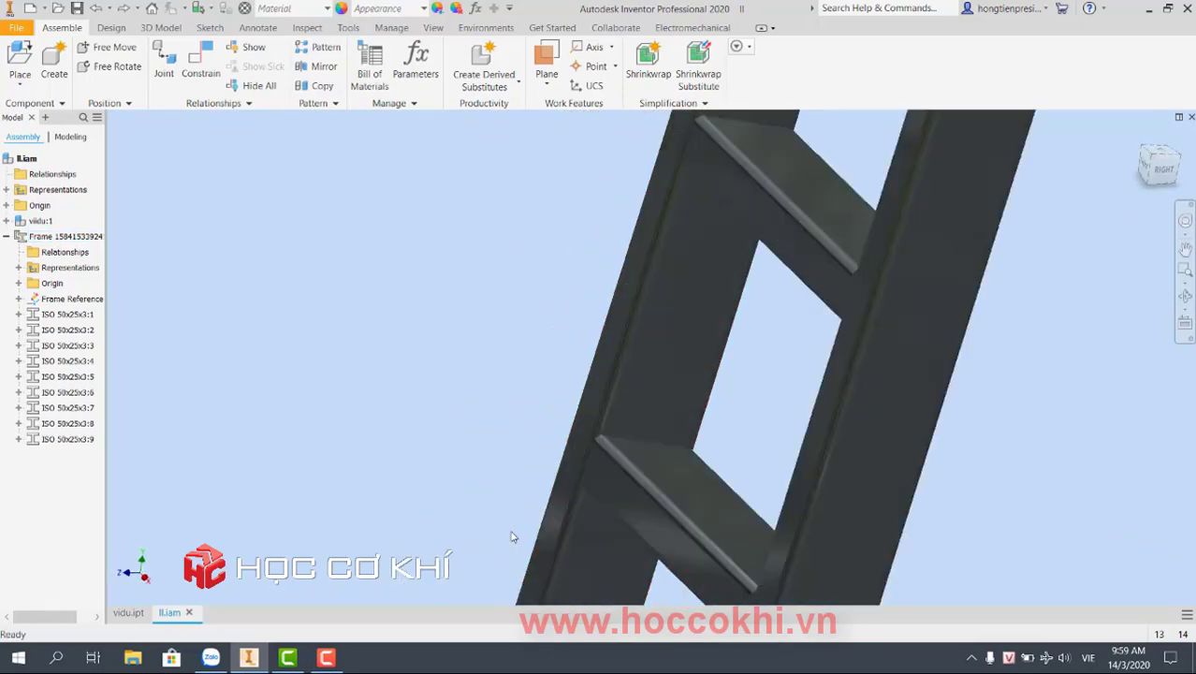
pyautogui.scroll(-2, 673, 484)
pyautogui.scroll(-2, 664, 401)
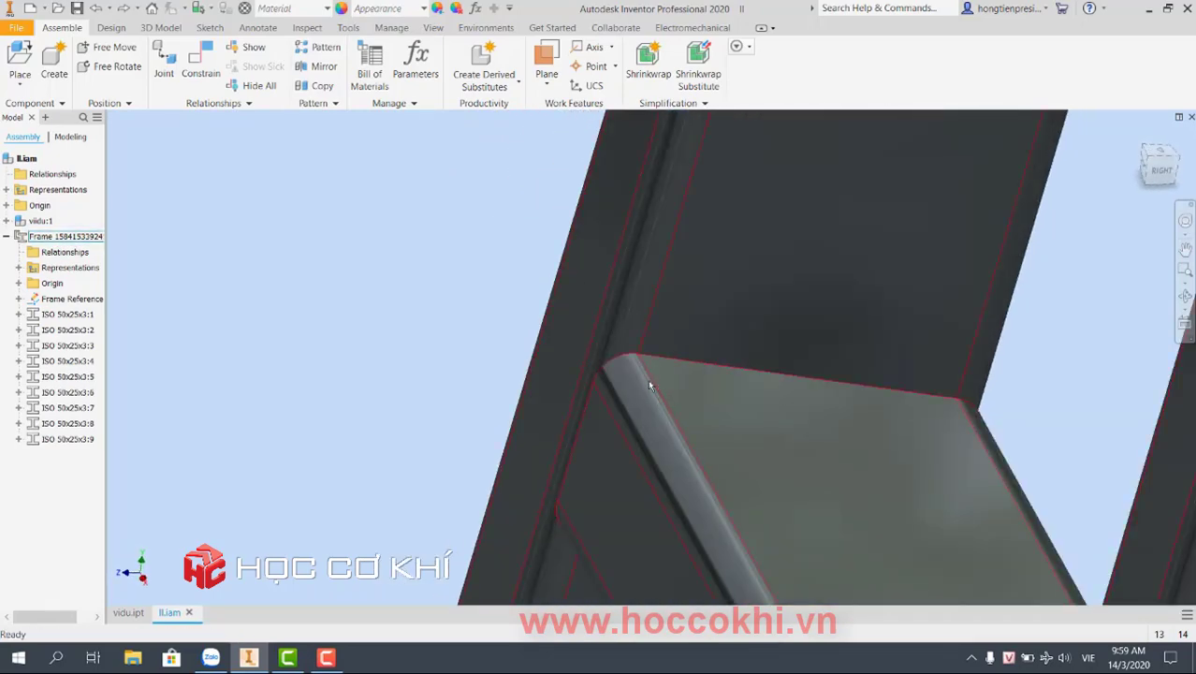
pyautogui.scroll(3, 647, 379)
pyautogui.scroll(-2, 627, 446)
pyautogui.moveTo(627, 446)
pyautogui.mouseDown(button='middle')
pyautogui.moveTo(641, 341)
pyautogui.moveTo(636, 431)
pyautogui.mouseUp(button='middle')
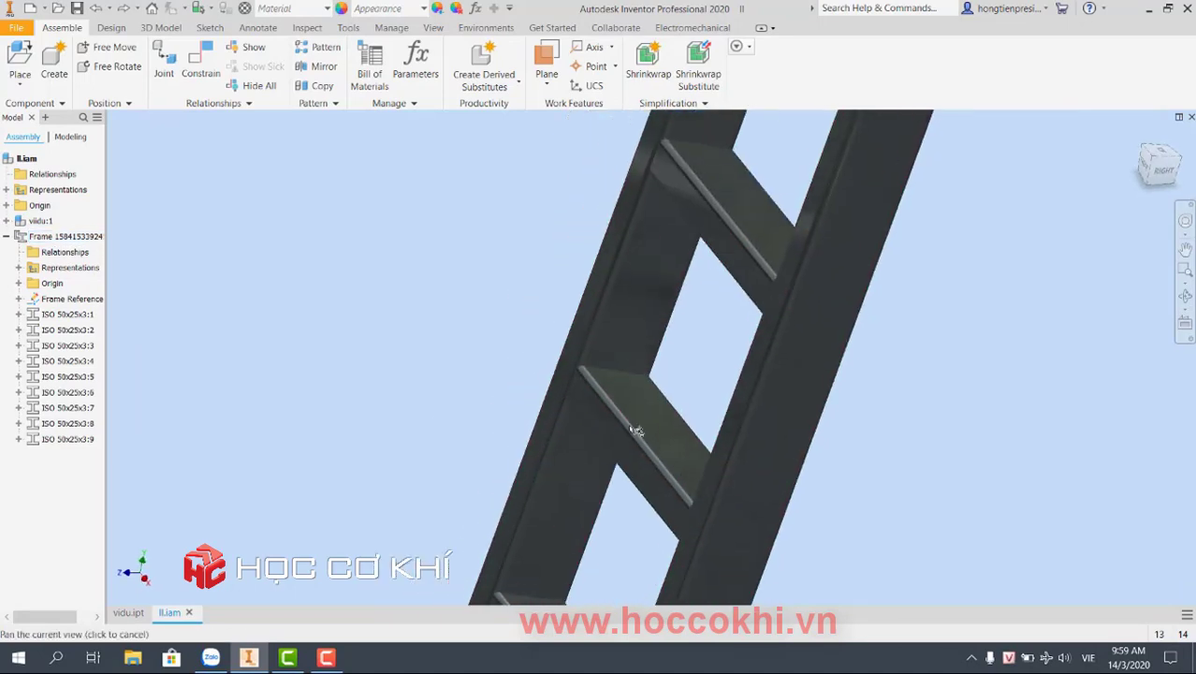
pyautogui.scroll(2, 604, 362)
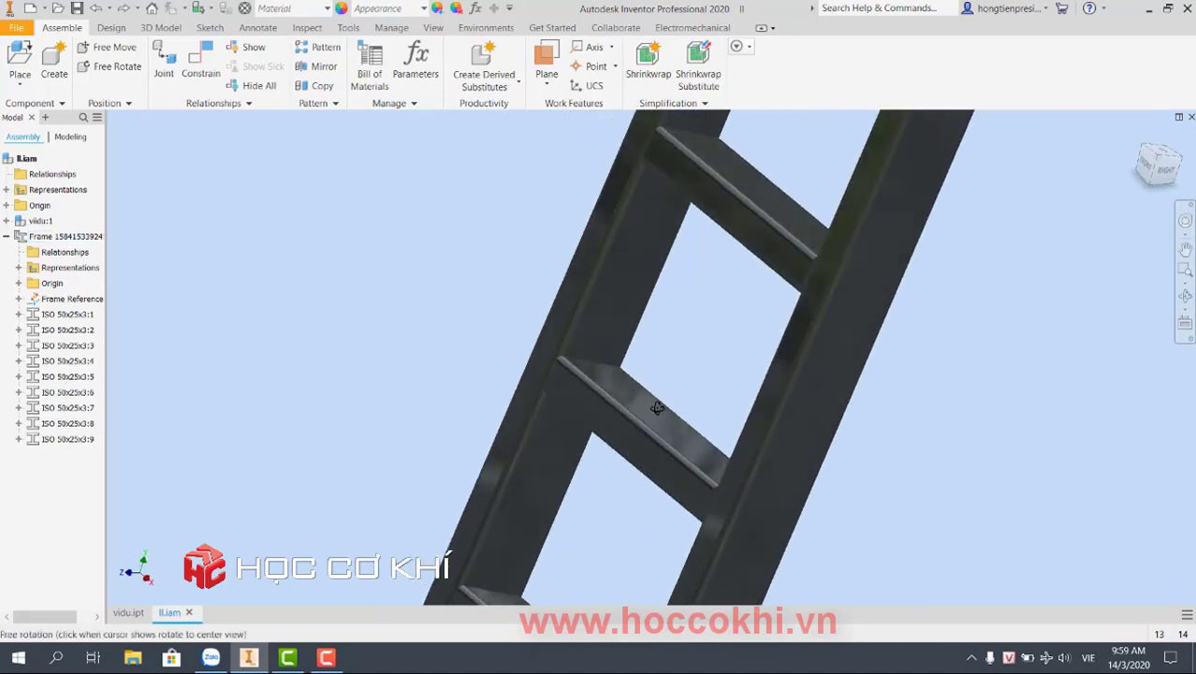
pyautogui.scroll(-3, 619, 386)
pyautogui.scroll(2, 604, 384)
pyautogui.scroll(1, 655, 388)
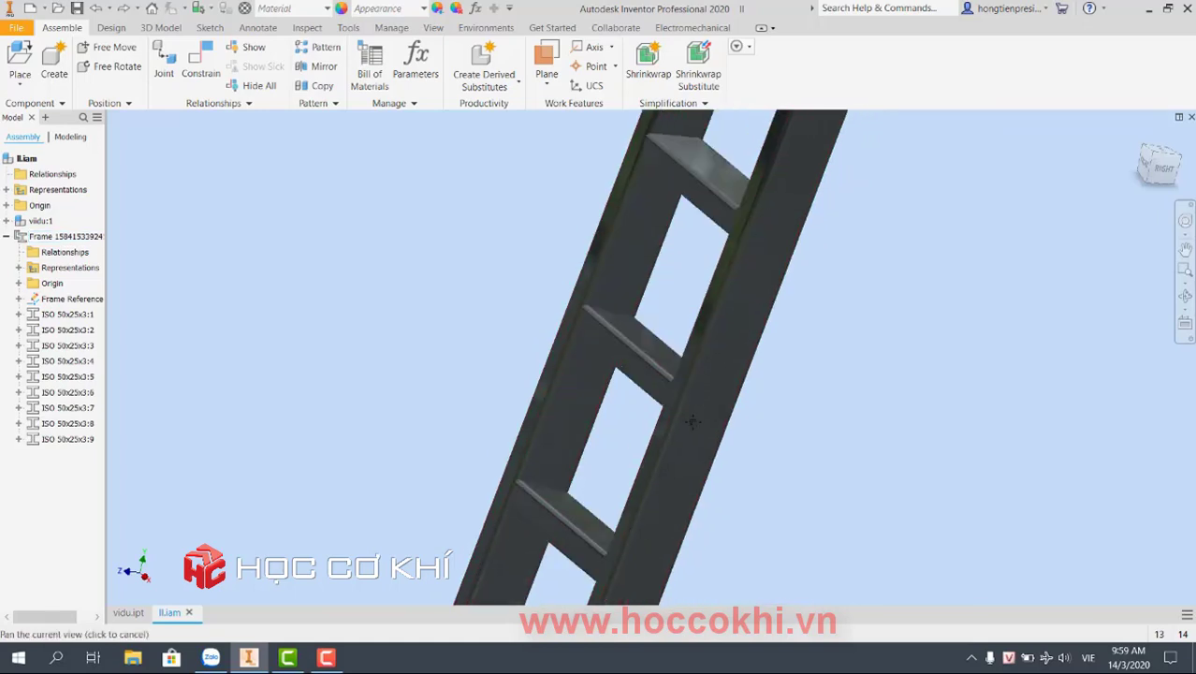
pyautogui.scroll(1, 712, 398)
pyautogui.scroll(-1, 729, 401)
pyautogui.scroll(-2, 739, 385)
pyautogui.moveTo(716, 326); pyautogui.dragTo(647, 485, button='middle')
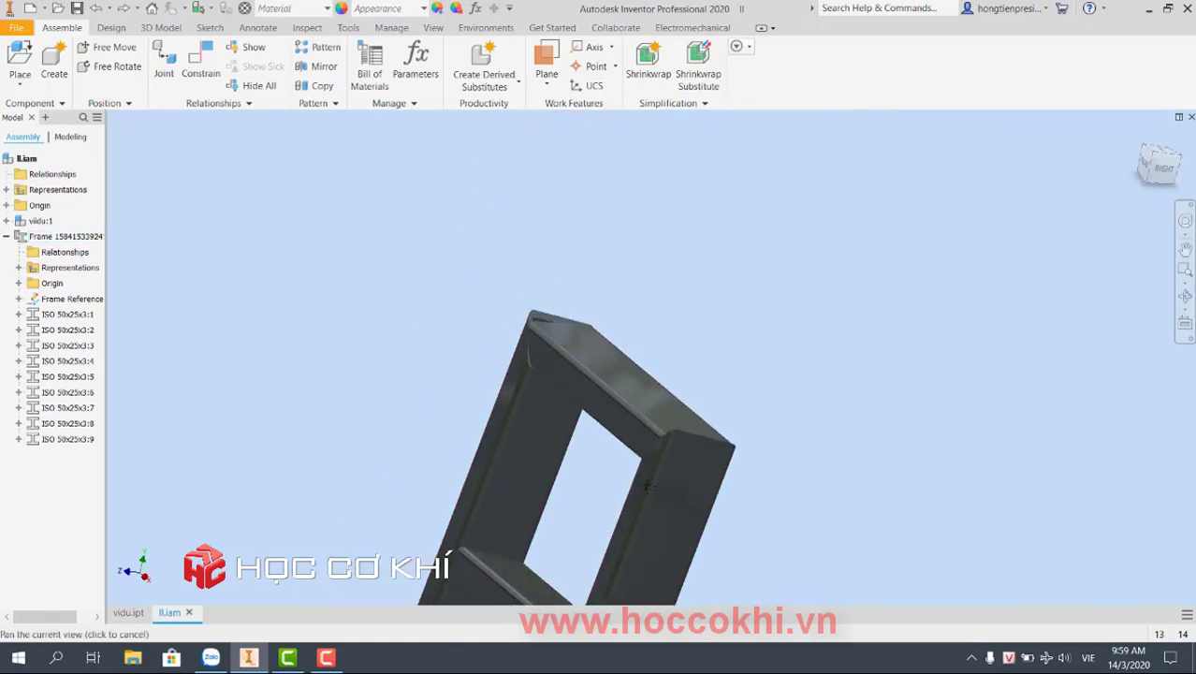
pyautogui.moveTo(518, 330)
pyautogui.keyDown('shift'); pyautogui.mouseDown(button='middle')
pyautogui.moveTo(525, 357)
pyautogui.moveTo(686, 357)
pyautogui.mouseUp(button='middle'); pyautogui.keyUp('shift')
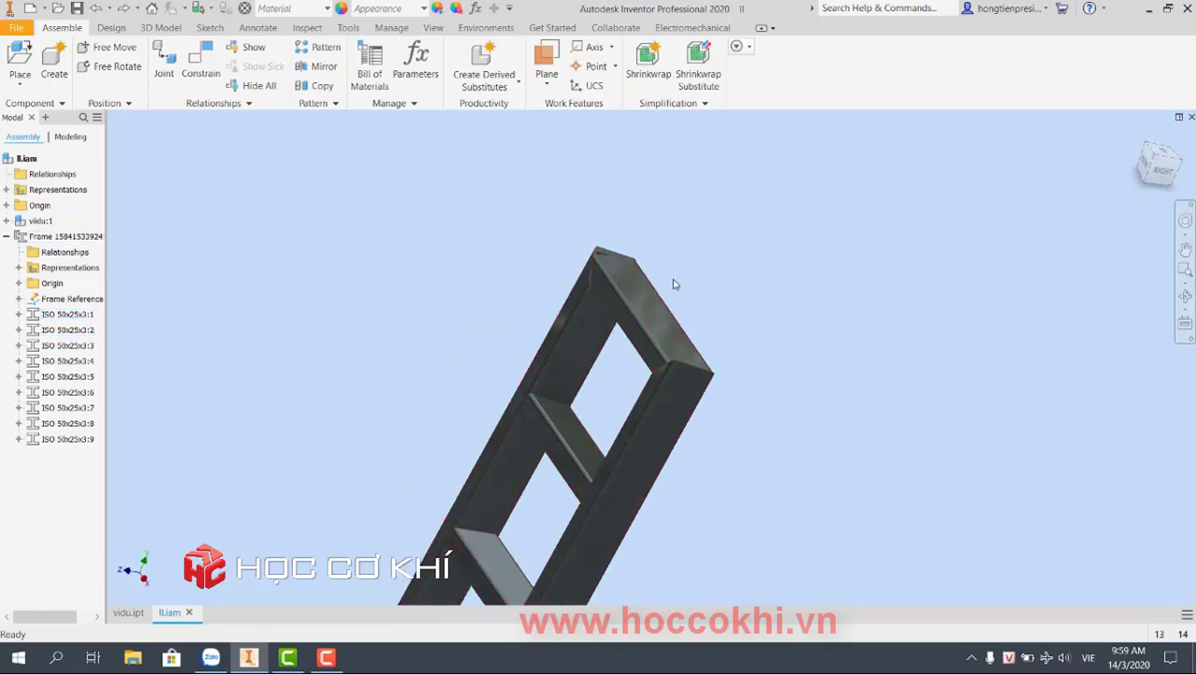
# - Open top rail ISO 50x25x3:1 for editing with Frame Generator
pyautogui.rightClick(66, 323)
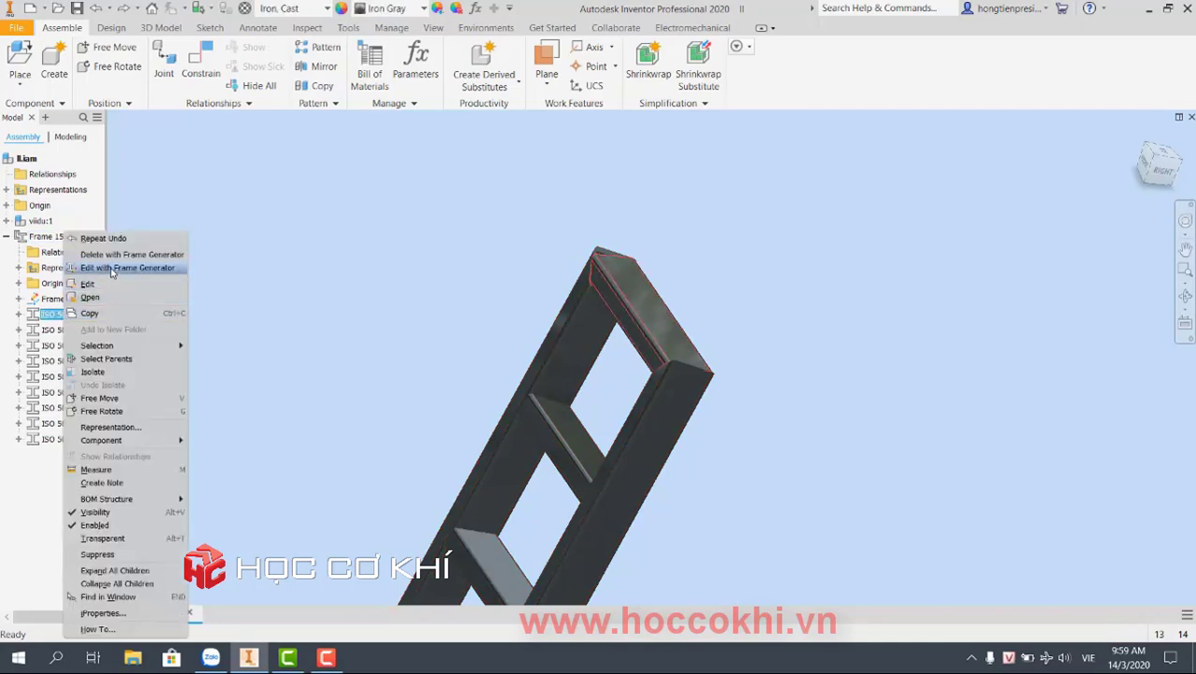
pyautogui.click(112, 269)
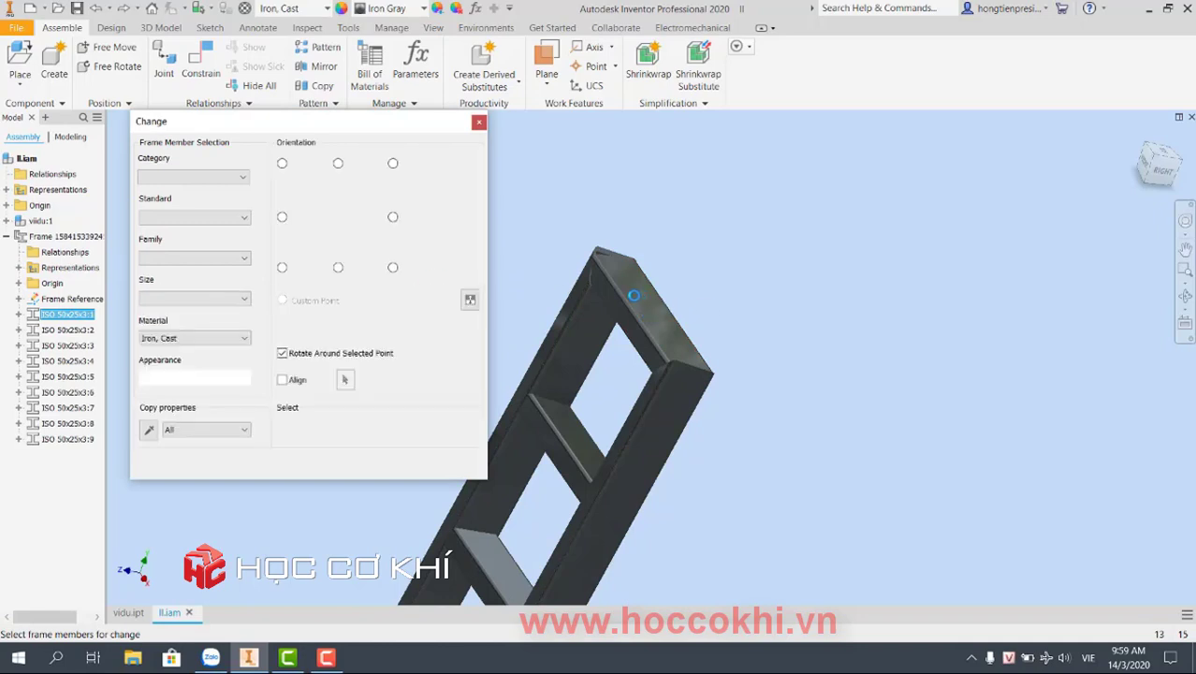
pyautogui.moveTo(1158, 164)
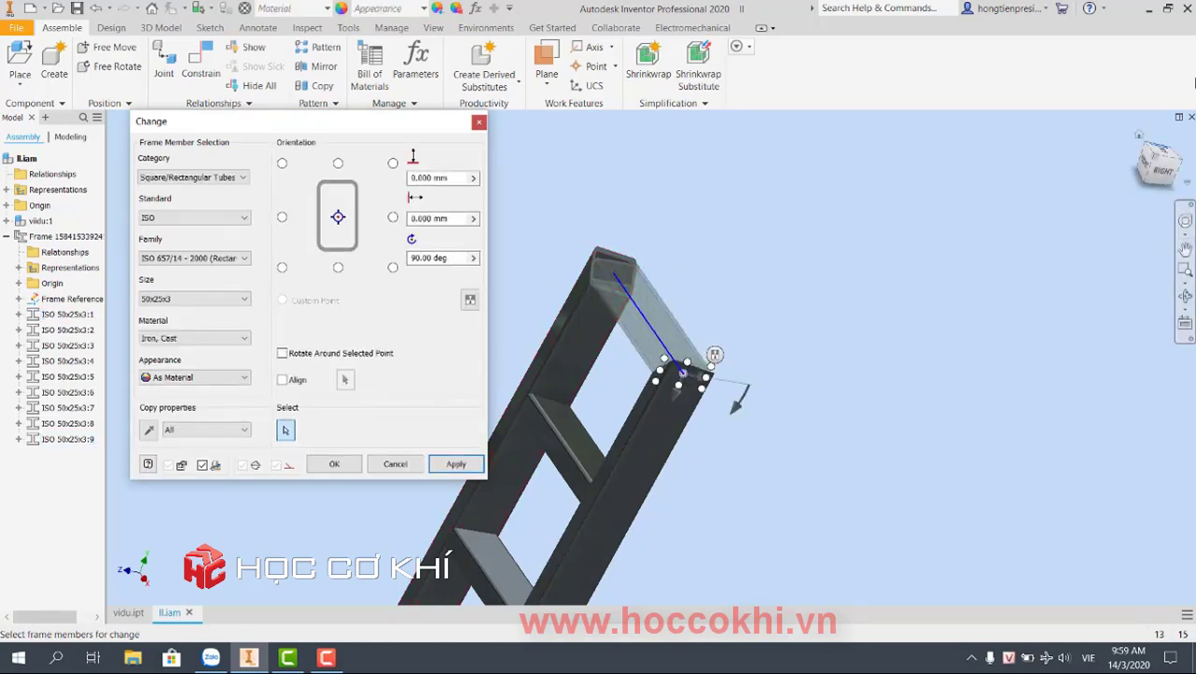
# - Change the top rail's rotation angle to 98° and apply it, checking the corner
pyautogui.click(1162, 173)
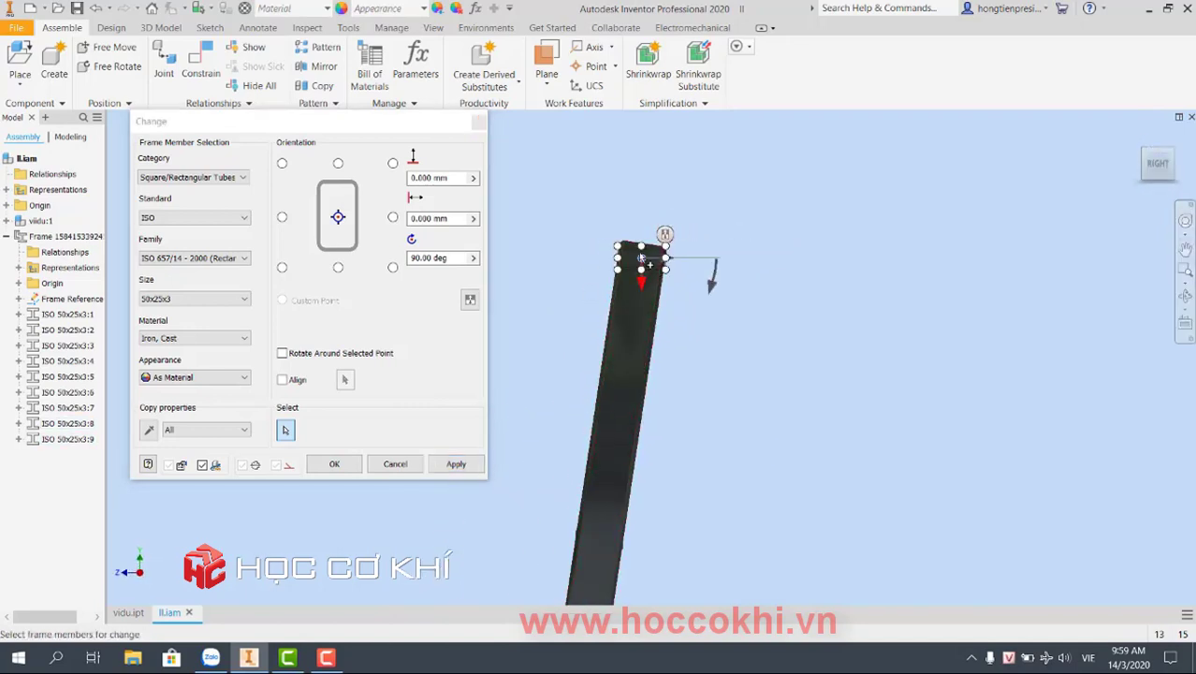
pyautogui.scroll(-5, 642, 257)
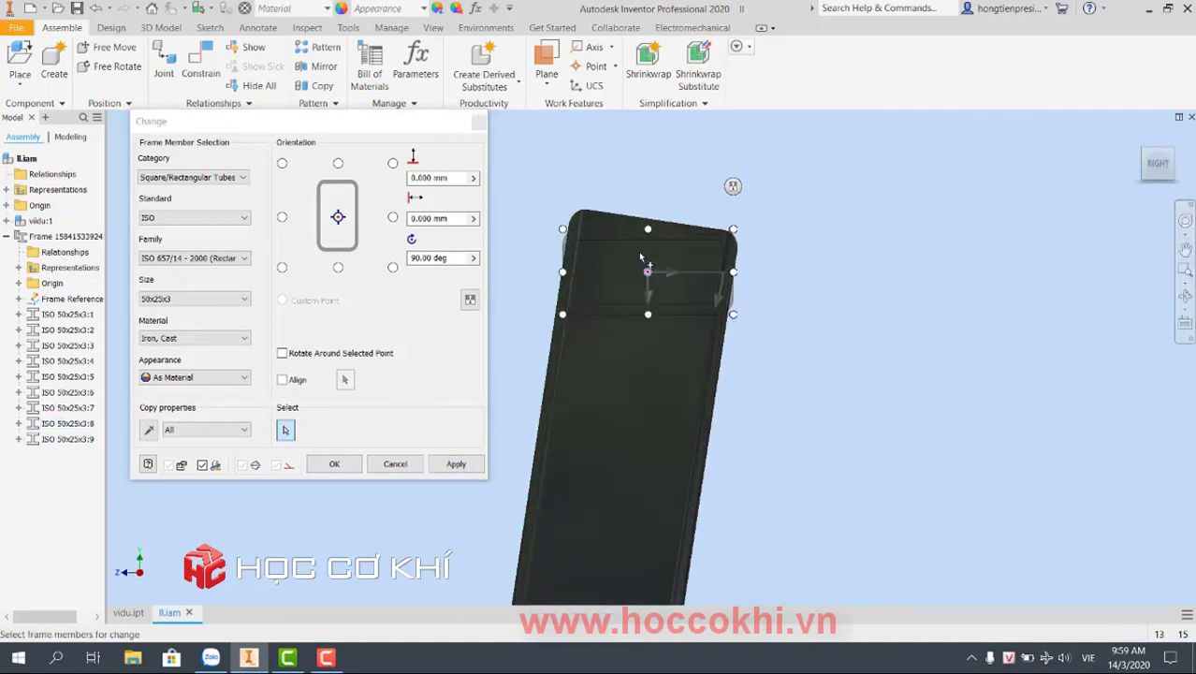
pyautogui.click(434, 258)
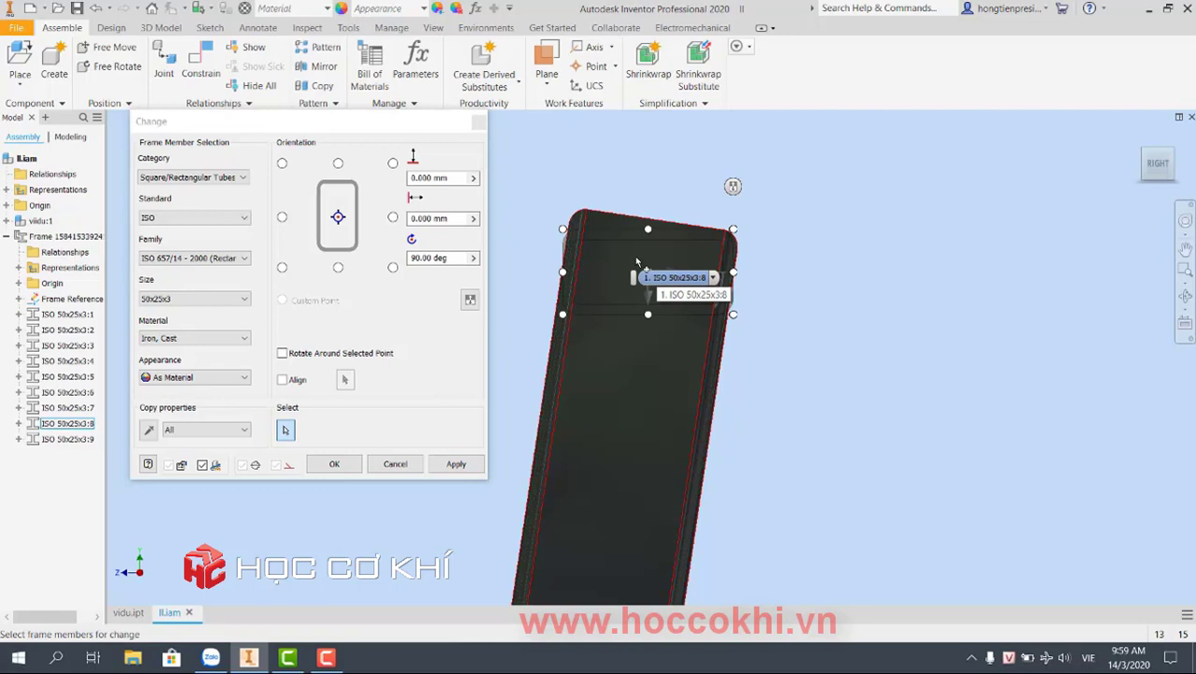
pyautogui.click(435, 257)
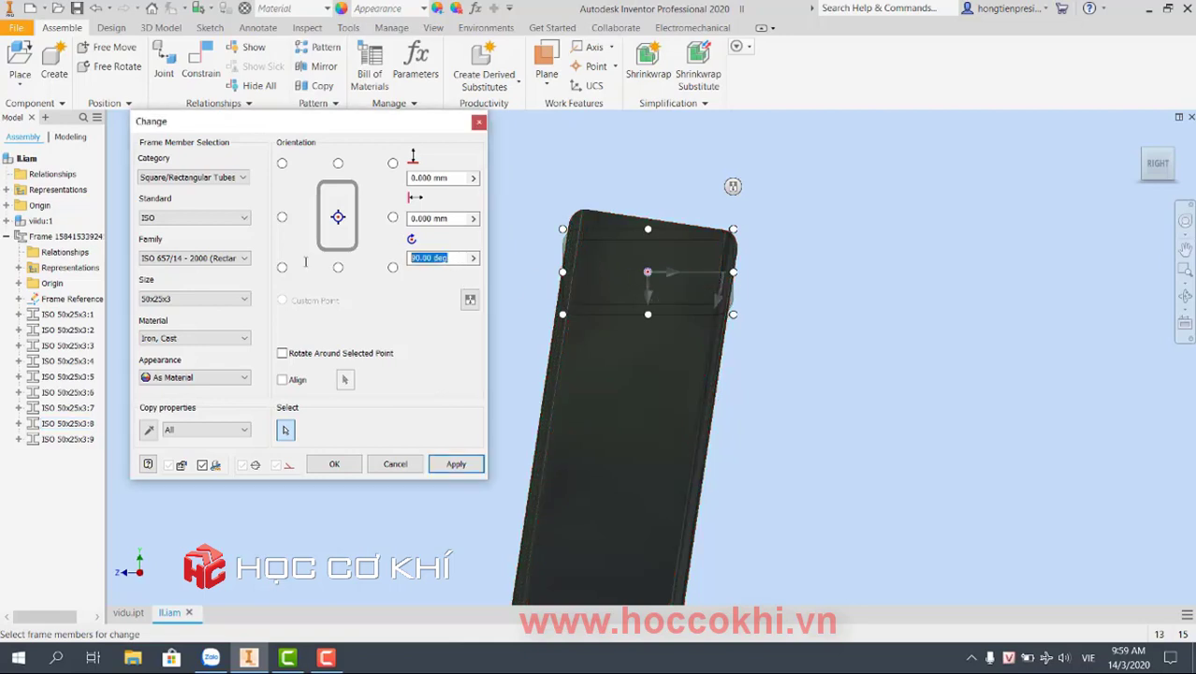
pyautogui.write('98')
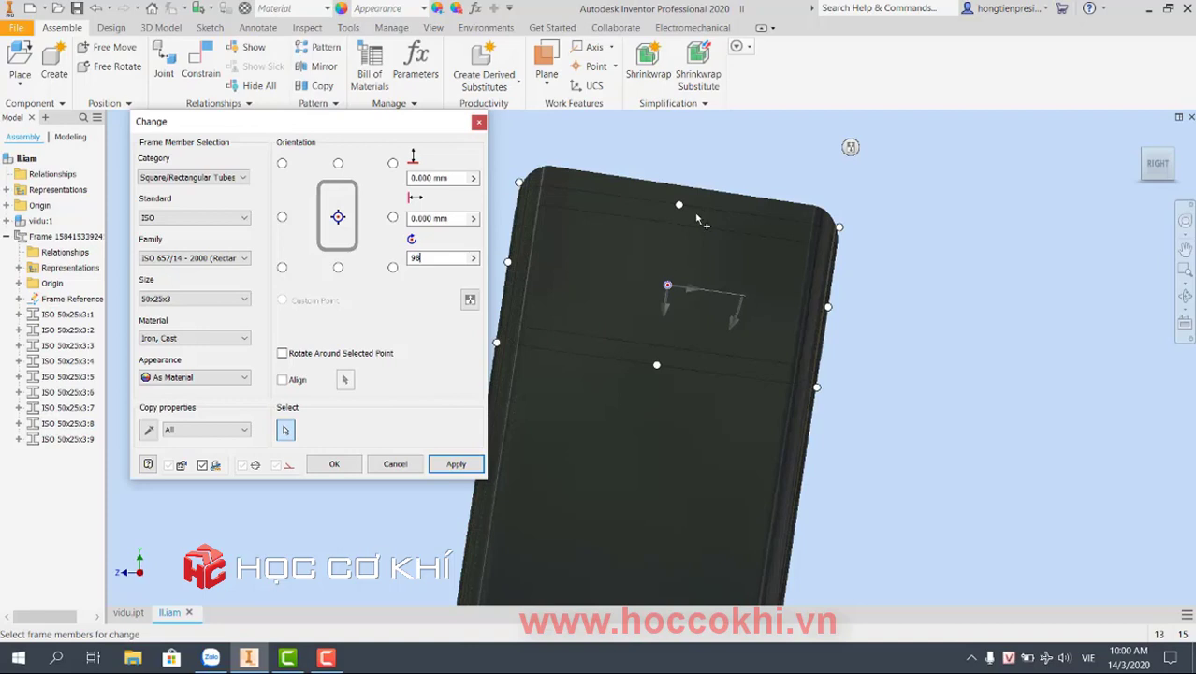
pyautogui.moveTo(696, 219)
pyautogui.keyDown('shift'); pyautogui.mouseDown(button='middle')
pyautogui.moveTo(724, 242)
pyautogui.moveTo(756, 238)
pyautogui.mouseUp(button='middle'); pyautogui.keyUp('shift')
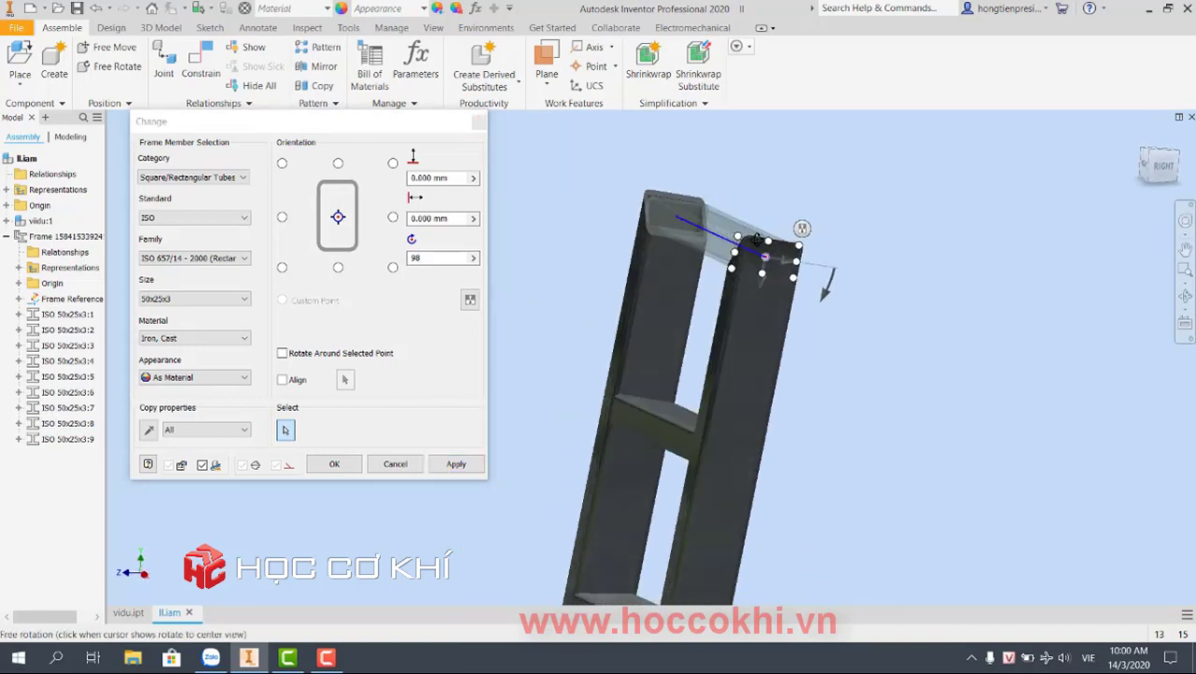
pyautogui.keyDown('shift'); pyautogui.moveTo(757, 239); pyautogui.dragTo(777, 243, button='middle'); pyautogui.keyUp('shift')
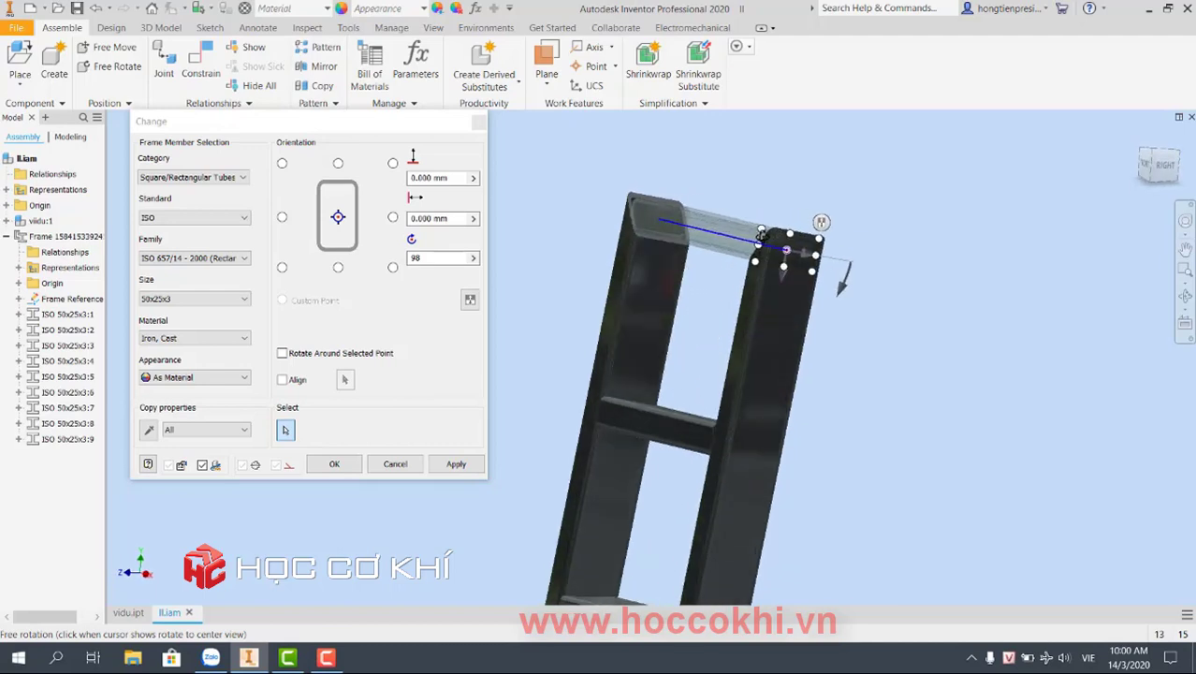
pyautogui.click(444, 463)
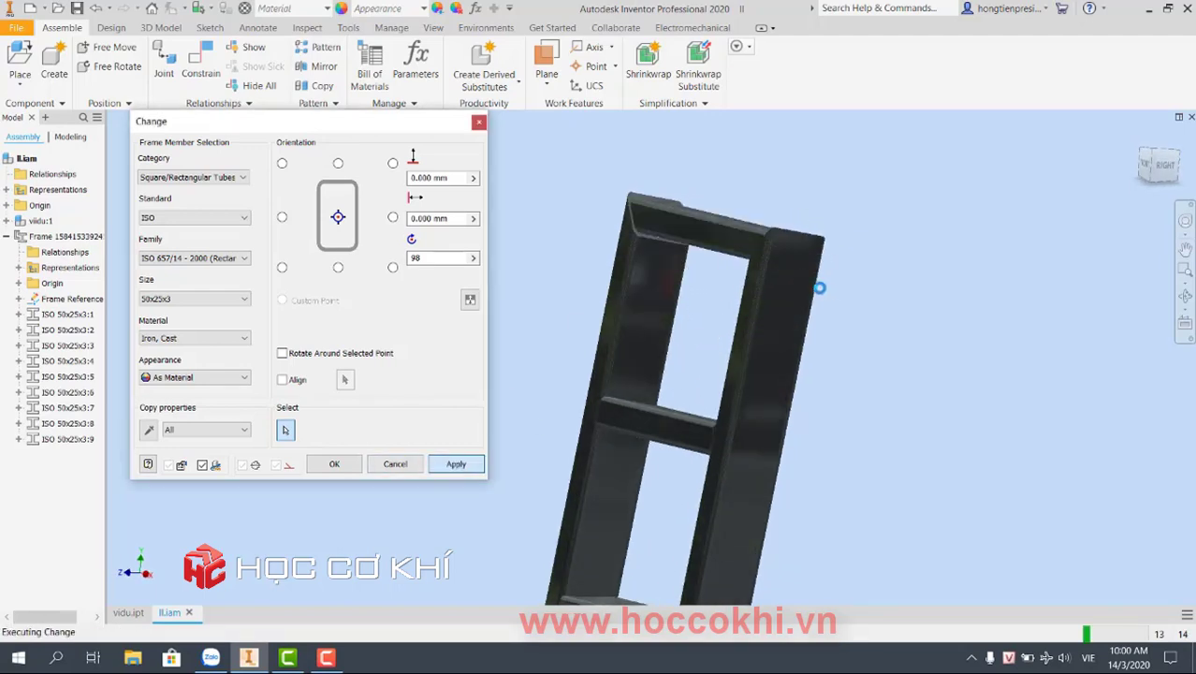
pyautogui.moveTo(786, 312)
pyautogui.keyDown('shift'); pyautogui.mouseDown(button='middle')
pyautogui.moveTo(886, 307)
pyautogui.moveTo(825, 311)
pyautogui.moveTo(774, 235)
pyautogui.moveTo(775, 294)
pyautogui.moveTo(698, 291)
pyautogui.moveTo(857, 301)
pyautogui.moveTo(852, 316)
pyautogui.moveTo(850, 229)
pyautogui.moveTo(721, 187)
pyautogui.moveTo(694, 227)
pyautogui.moveTo(565, 259)
pyautogui.moveTo(716, 281)
pyautogui.moveTo(774, 320)
pyautogui.moveTo(617, 317)
pyautogui.moveTo(614, 334)
pyautogui.moveTo(801, 325)
pyautogui.moveTo(758, 309)
pyautogui.moveTo(748, 326)
pyautogui.moveTo(807, 345)
pyautogui.moveTo(868, 334)
pyautogui.moveTo(1046, 347)
pyautogui.moveTo(851, 345)
pyautogui.moveTo(842, 356)
pyautogui.moveTo(854, 387)
pyautogui.moveTo(828, 395)
pyautogui.moveTo(913, 430)
pyautogui.mouseUp(button='middle'); pyautogui.keyUp('shift')
pyautogui.scroll(-5, 980, 347)
pyautogui.scroll(5, 1033, 371)
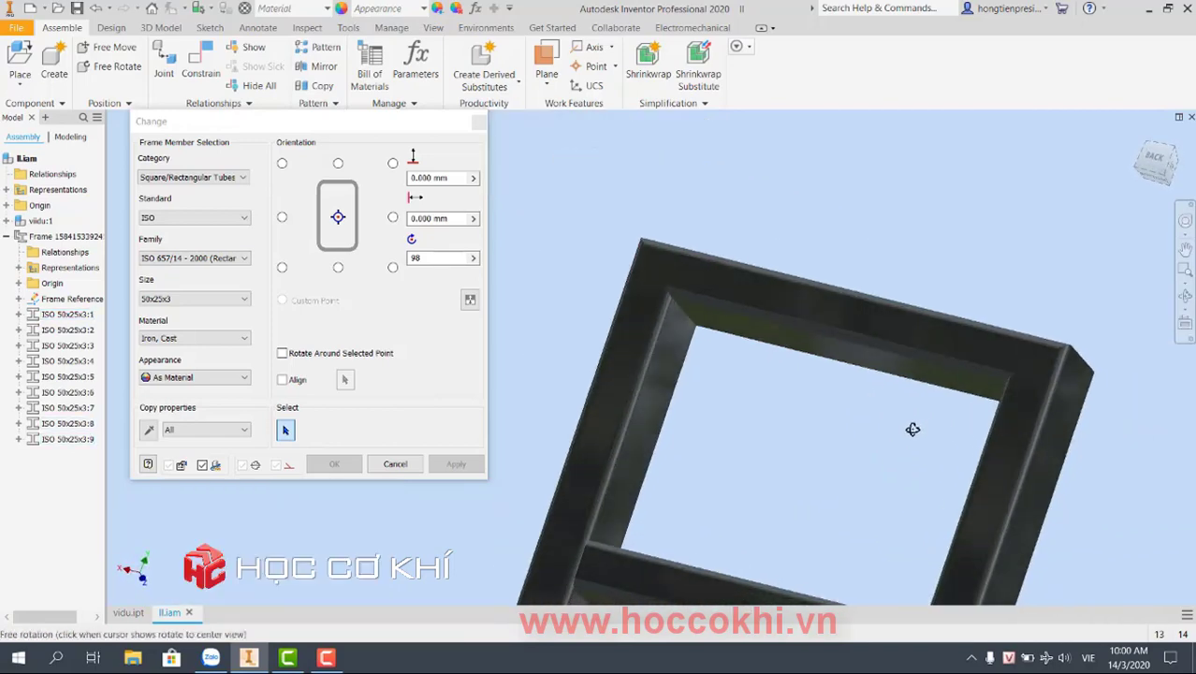
pyautogui.click(406, 468)
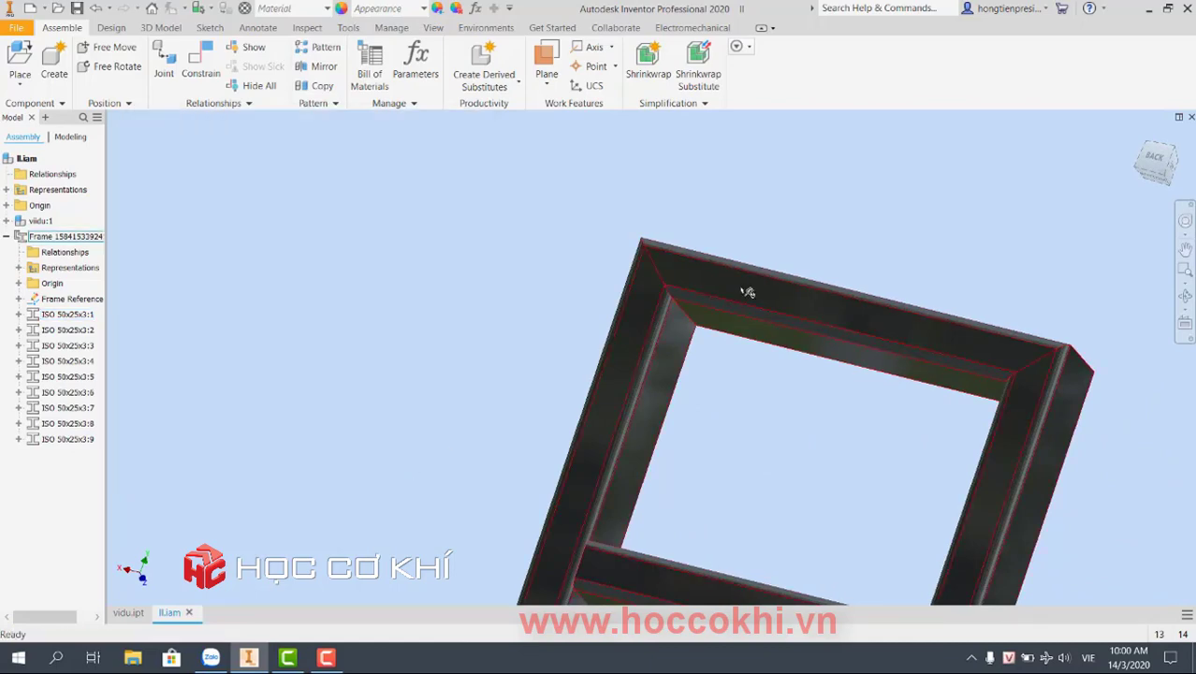
pyautogui.scroll(-5, 682, 303)
pyautogui.scroll(5, 646, 296)
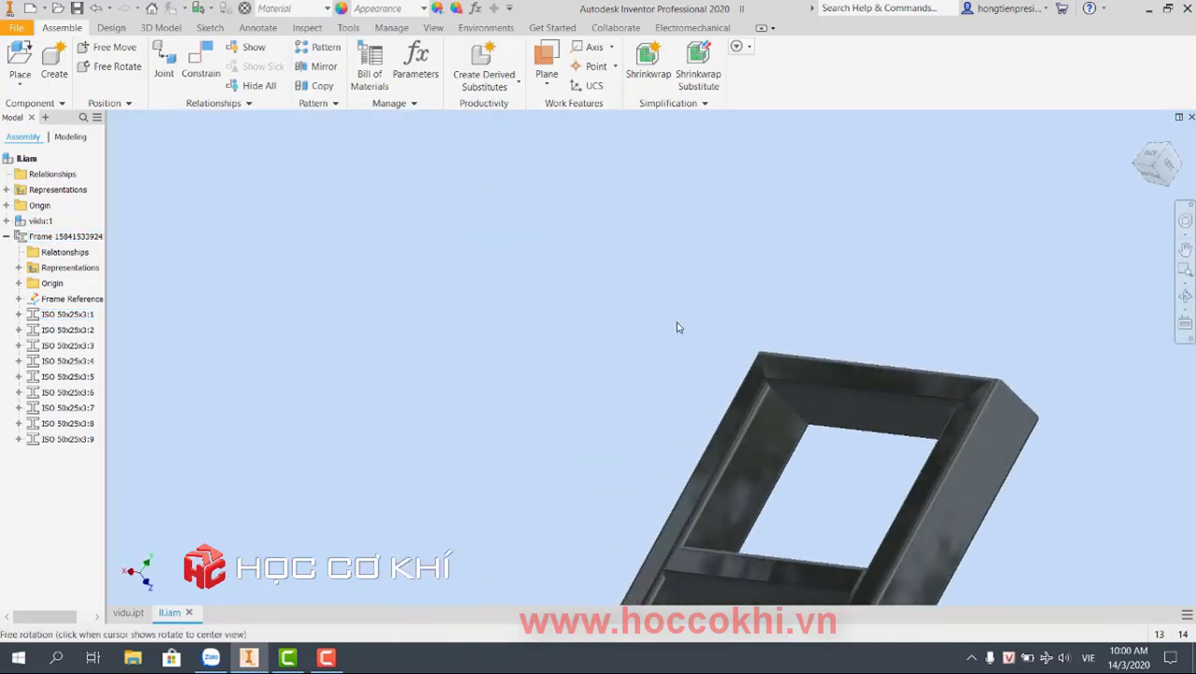
pyautogui.moveTo(1024, 431)
pyautogui.keyDown('shift'); pyautogui.mouseDown(button='middle')
pyautogui.moveTo(545, 473)
pyautogui.moveTo(556, 433)
pyautogui.mouseUp(button='middle'); pyautogui.keyUp('shift')
pyautogui.scroll(-5, 642, 379)
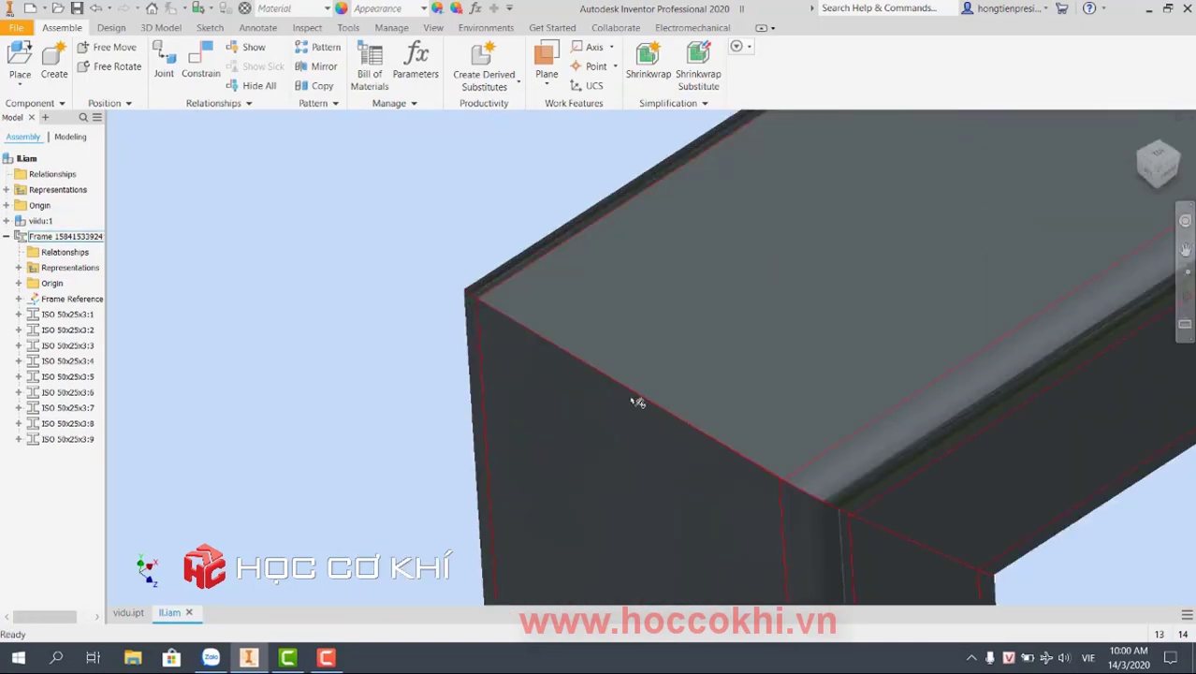
pyautogui.scroll(2, 644, 382)
pyautogui.scroll(3, 645, 386)
pyautogui.scroll(5, 646, 385)
pyautogui.moveTo(699, 413)
pyautogui.mouseDown()
pyautogui.moveTo(729, 352)
pyautogui.moveTo(624, 314)
pyautogui.mouseUp()
pyautogui.press('Escape')
pyautogui.scroll(3, 543, 429)
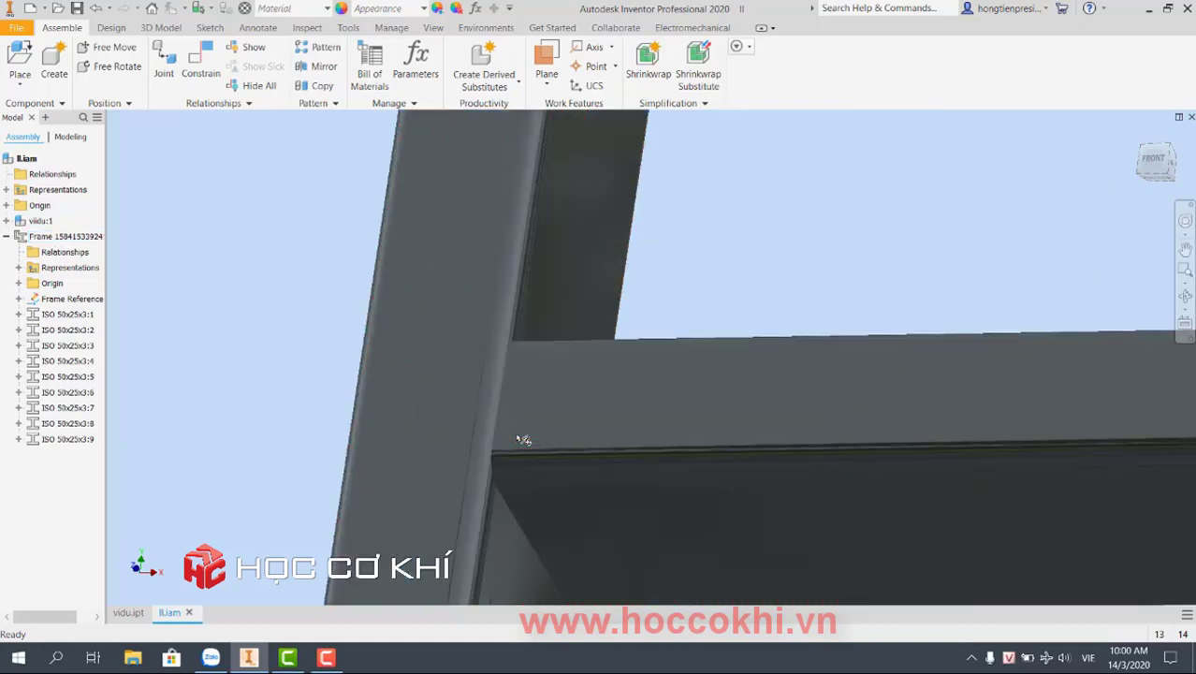
pyautogui.press('Home')
pyautogui.moveTo(558, 392)
pyautogui.keyDown('shift'); pyautogui.mouseDown(button='middle')
pyautogui.moveTo(670, 333)
pyautogui.moveTo(599, 295)
pyautogui.moveTo(674, 272)
pyautogui.mouseUp(button='middle'); pyautogui.keyUp('shift')
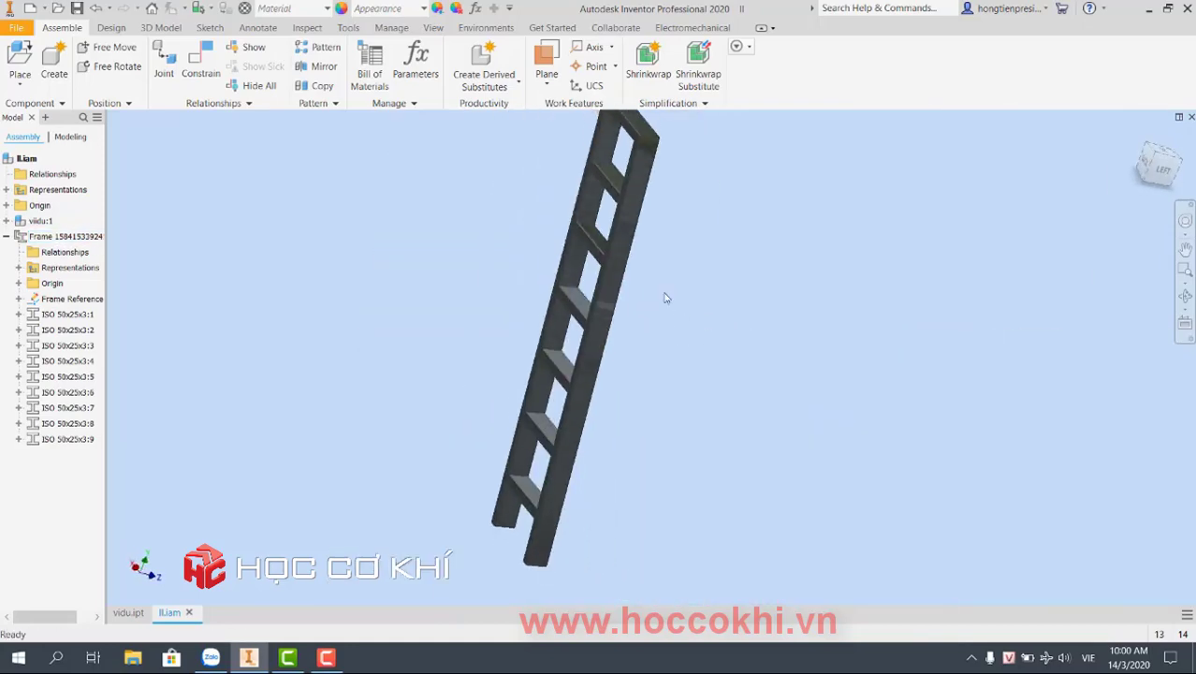
pyautogui.click(1166, 172)
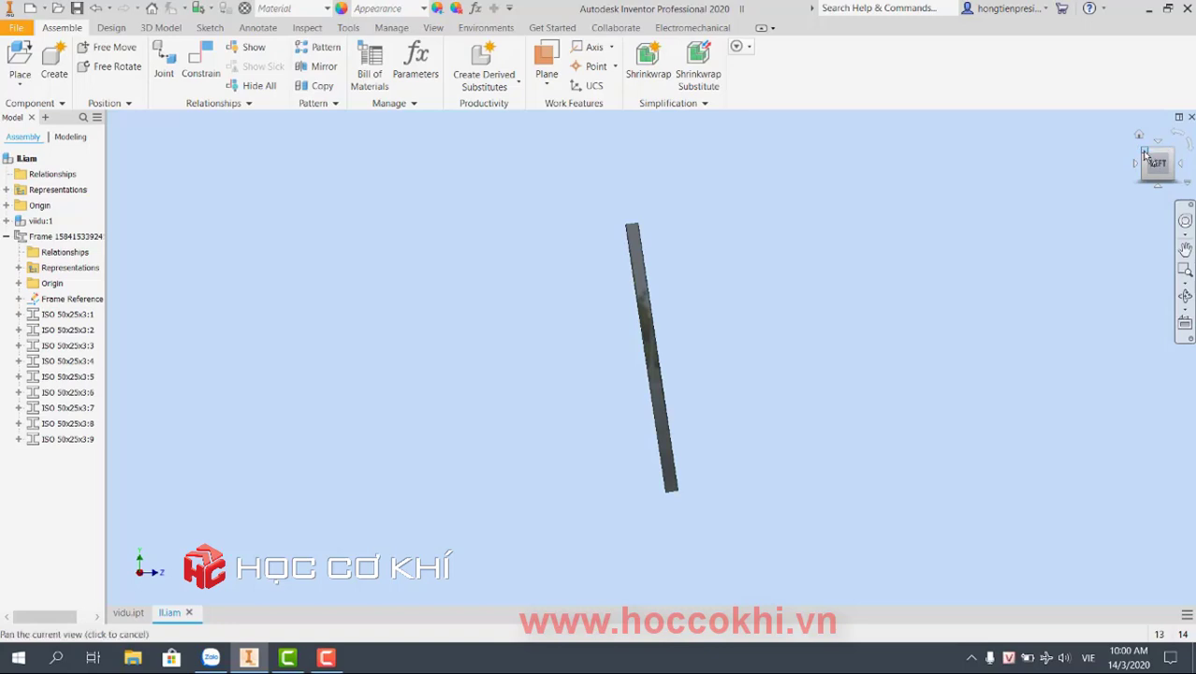
pyautogui.moveTo(1146, 155); pyautogui.dragTo(1164, 183)
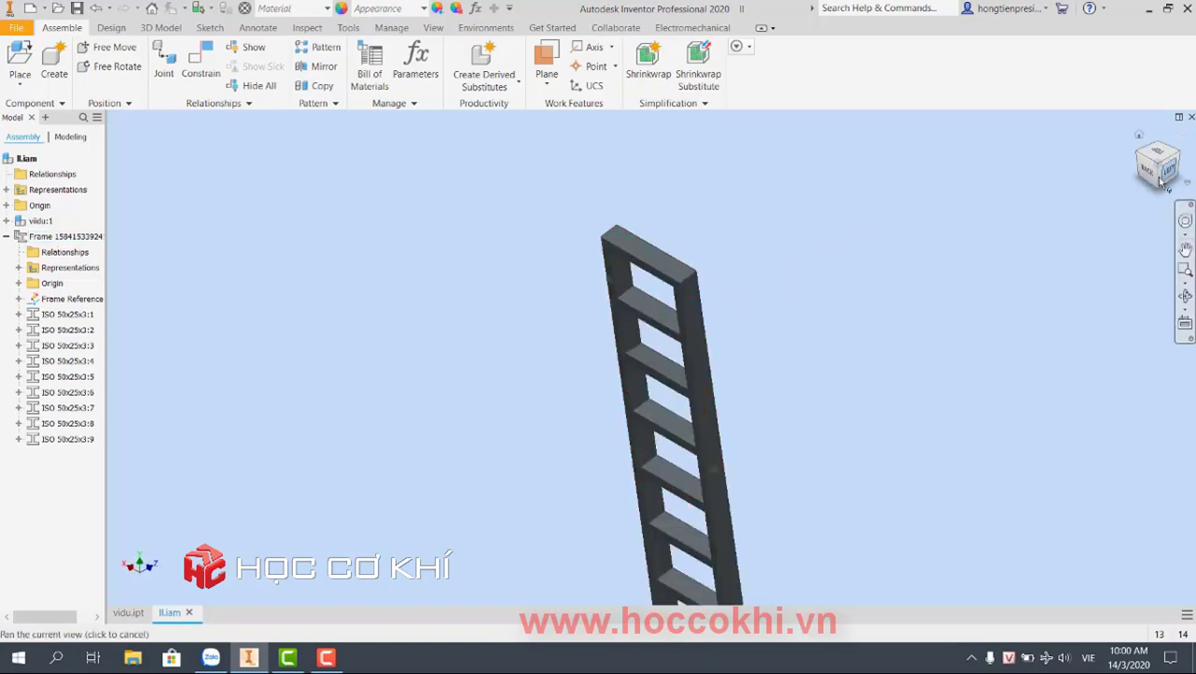
pyautogui.click(1138, 158)
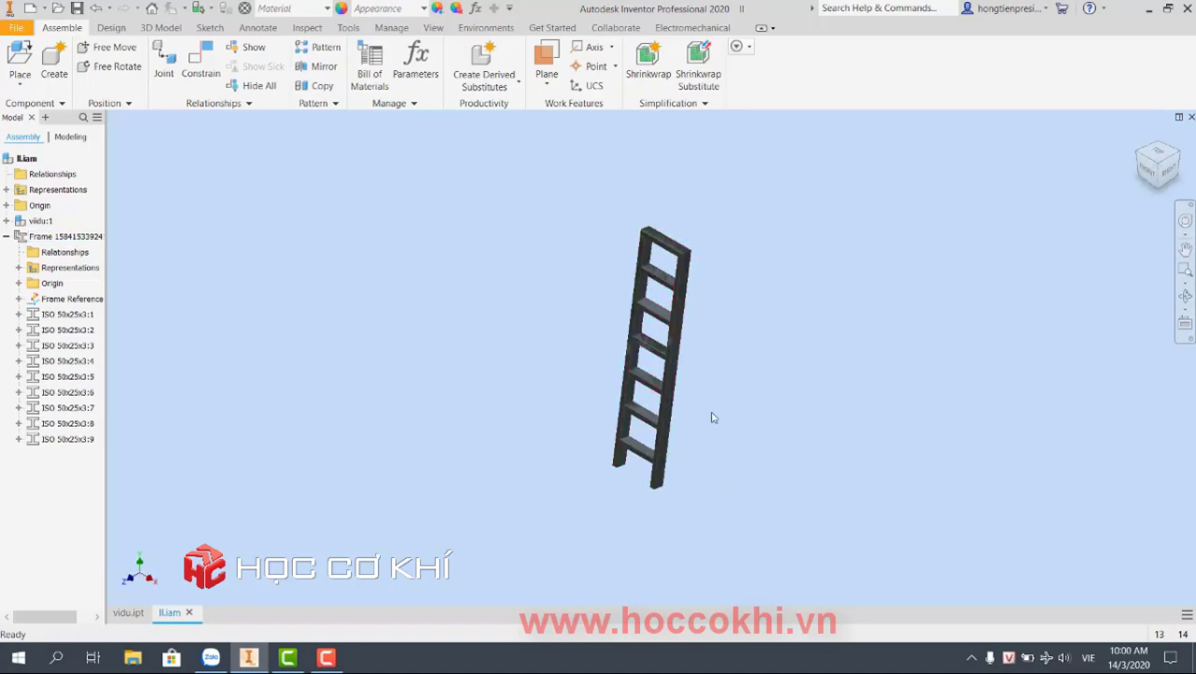
pyautogui.scroll(5, 692, 229)
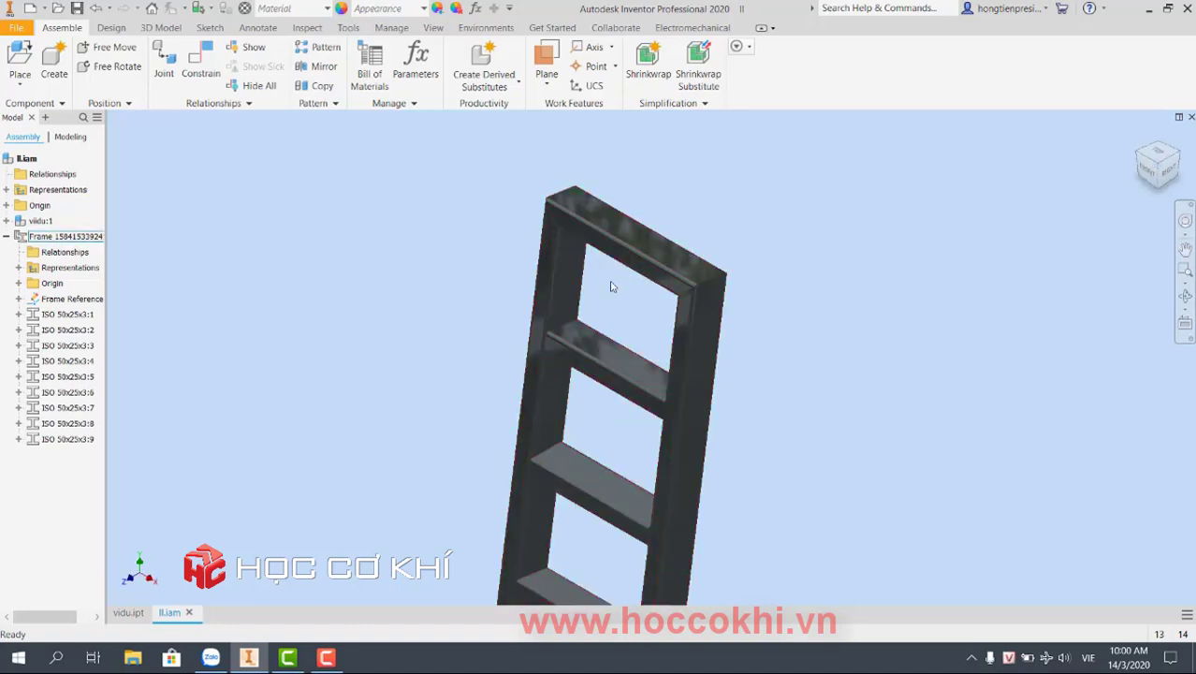
pyautogui.scroll(2, 582, 360)
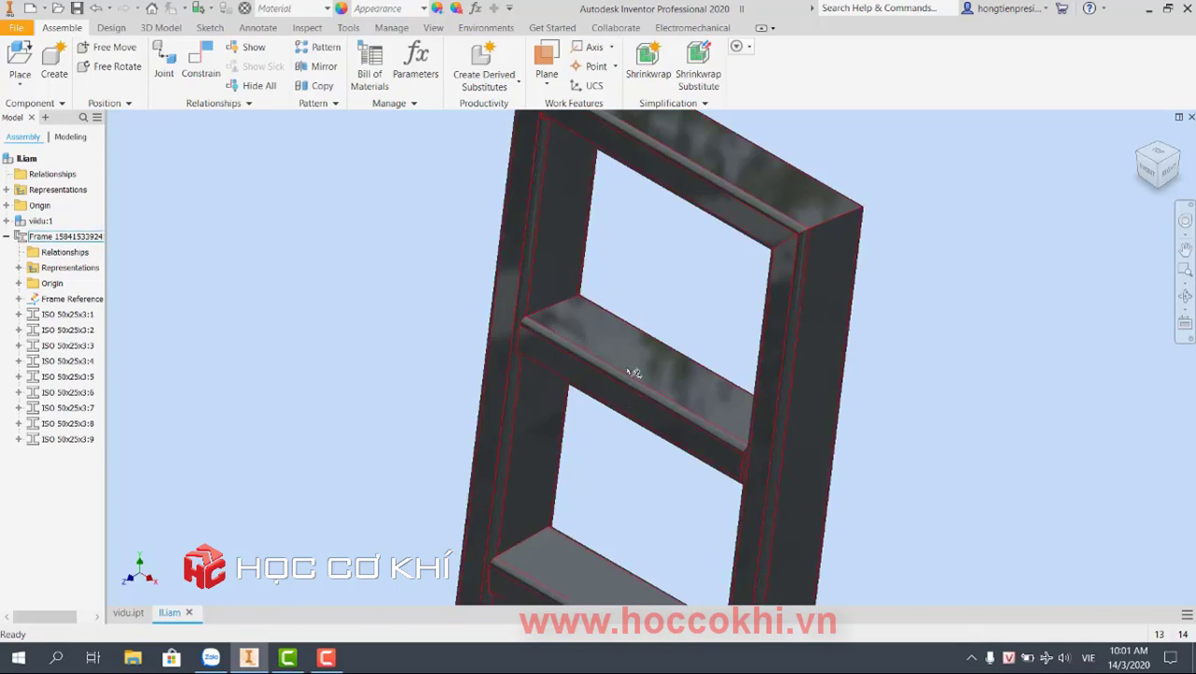
pyautogui.scroll(-5, 666, 398)
pyautogui.scroll(-1, 669, 229)
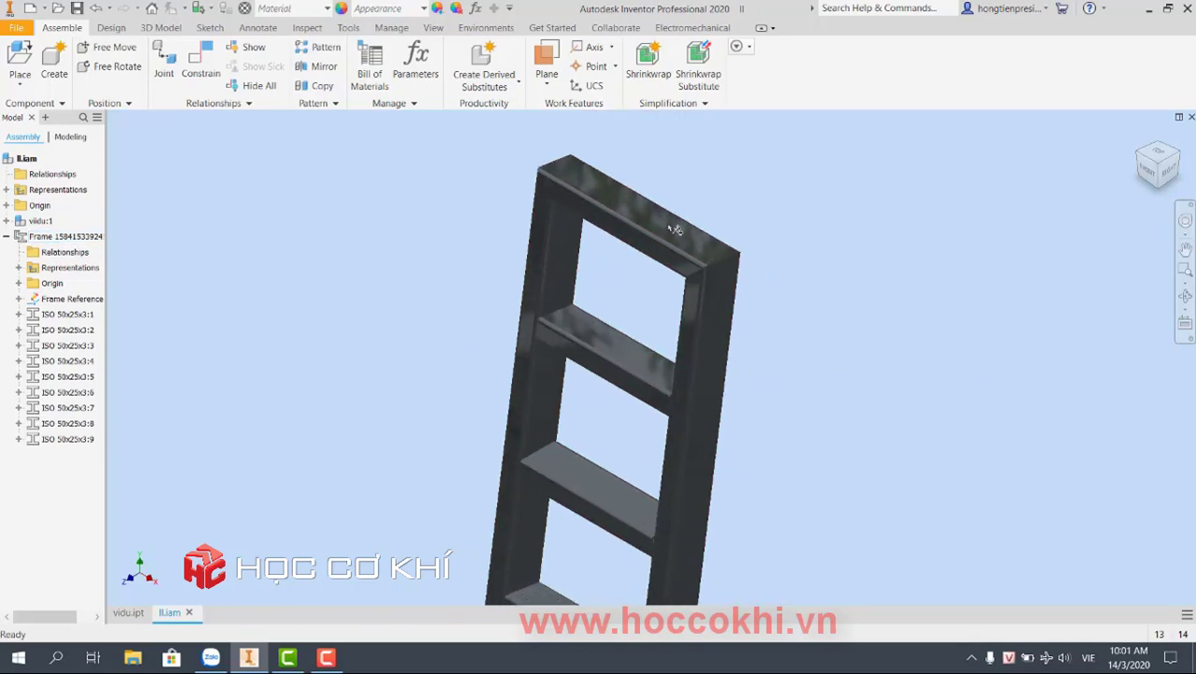
pyautogui.scroll(-3, 666, 229)
pyautogui.scroll(2, 666, 228)
pyautogui.scroll(-2, 674, 221)
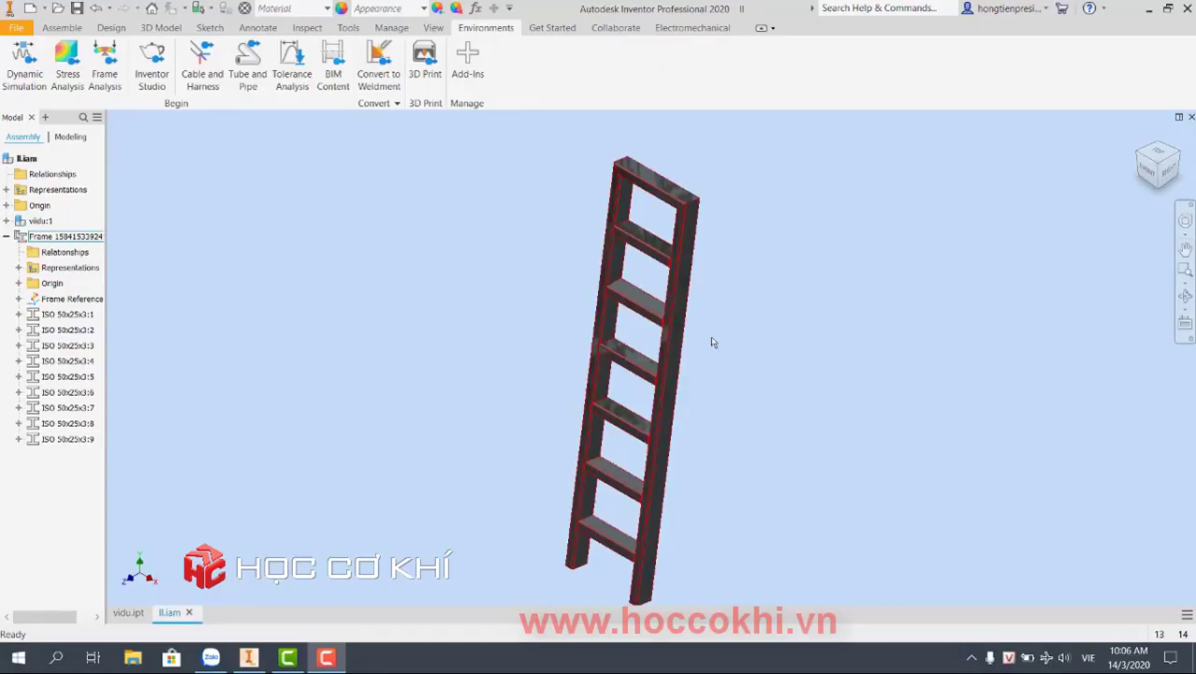
# - Pan, select and orbit the finished ladder frame to inspect it at a tilt
pyautogui.click(714, 343)
pyautogui.moveTo(716, 341)
pyautogui.mouseDown(button='middle')
pyautogui.moveTo(694, 341)
pyautogui.moveTo(729, 335)
pyautogui.moveTo(706, 323)
pyautogui.moveTo(680, 275)
pyautogui.mouseUp(button='middle')
pyautogui.moveTo(761, 448); pyautogui.dragTo(629, 478, button='middle')
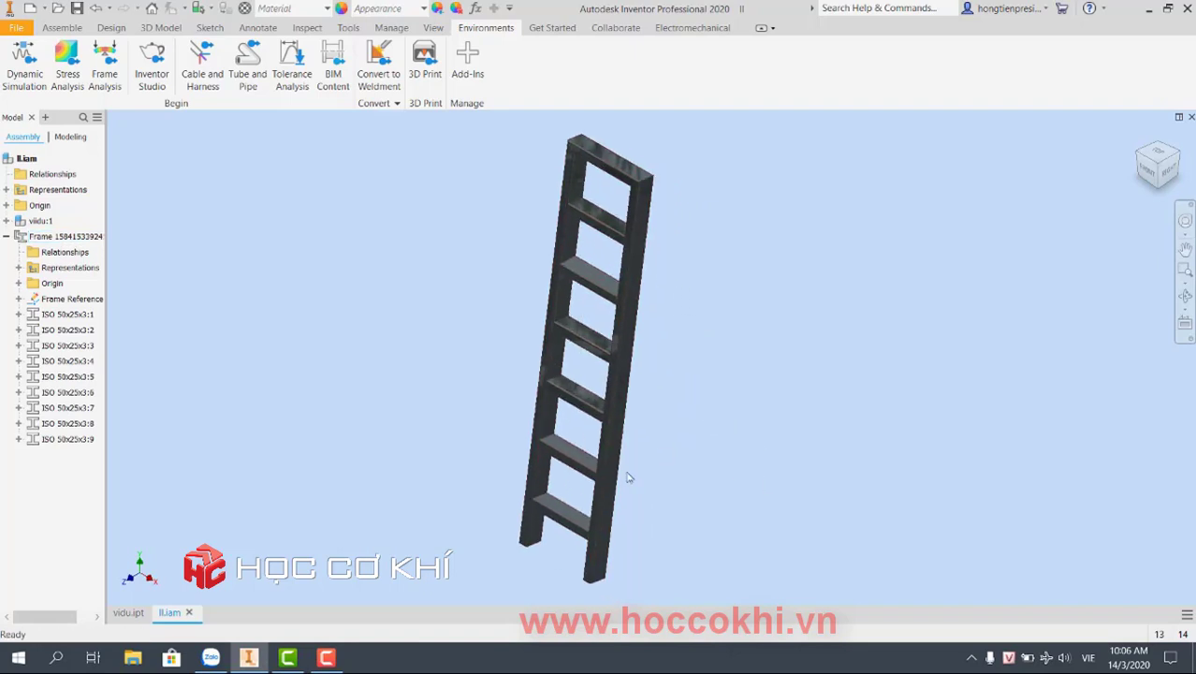
pyautogui.click(585, 514)
pyautogui.scroll(-3, 599, 332)
pyautogui.scroll(3, 585, 334)
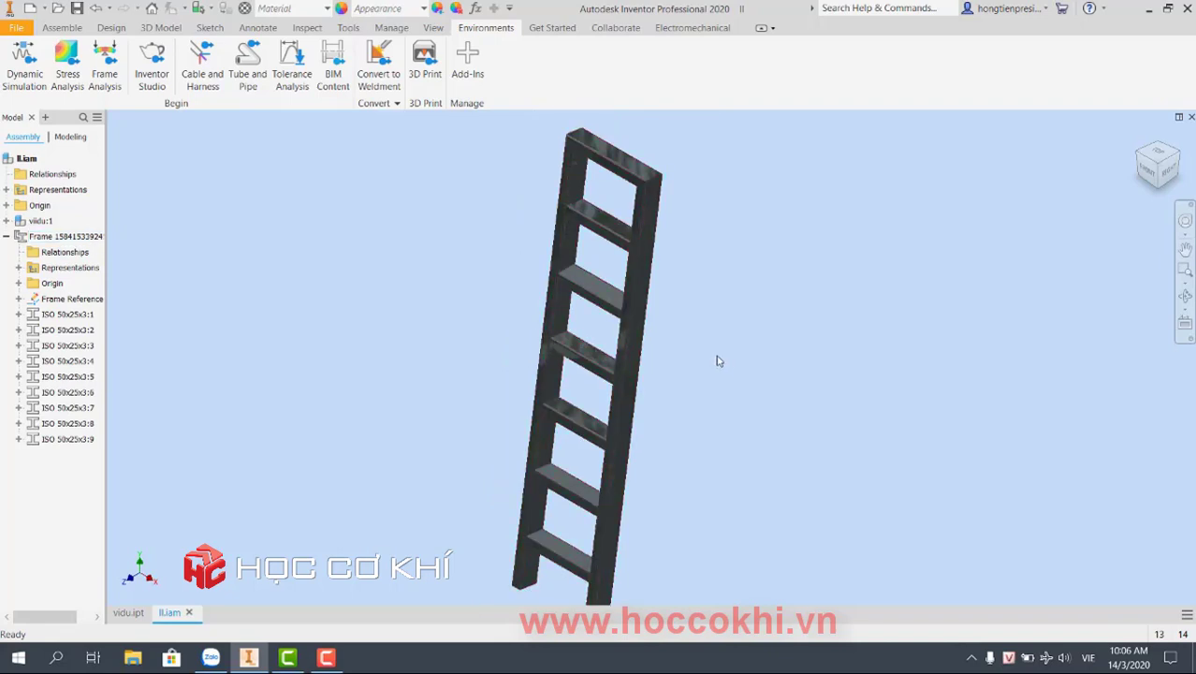
pyautogui.moveTo(619, 332)
pyautogui.keyDown('shift'); pyautogui.mouseDown(button='middle')
pyautogui.moveTo(647, 335)
pyautogui.moveTo(635, 315)
pyautogui.mouseUp(button='middle'); pyautogui.keyUp('shift')
pyautogui.scroll(-2, 636, 302)
pyautogui.scroll(-3, 513, 313)
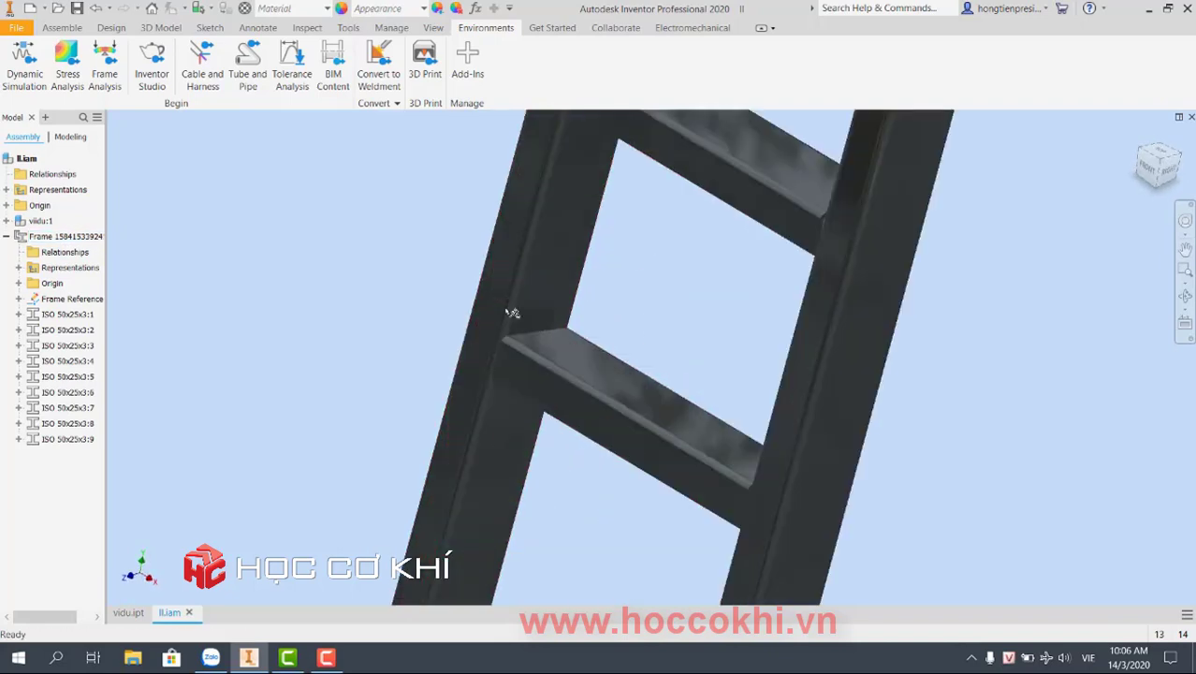
pyautogui.scroll(-2, 513, 313)
pyautogui.scroll(5, 552, 347)
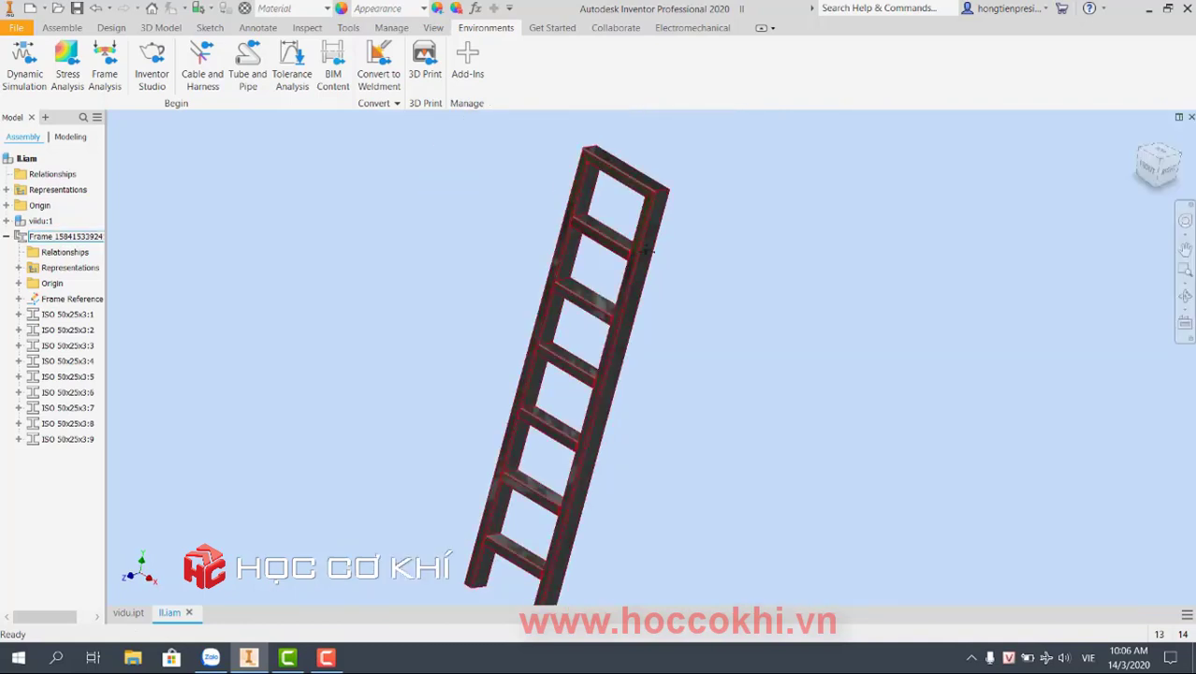
# - Turn the ladder more upright and bring up the Frame design tools
pyautogui.moveTo(553, 347)
pyautogui.keyDown('shift'); pyautogui.mouseDown(button='middle')
pyautogui.moveTo(711, 294)
pyautogui.moveTo(681, 308)
pyautogui.moveTo(667, 271)
pyautogui.mouseUp(button='middle'); pyautogui.keyUp('shift')
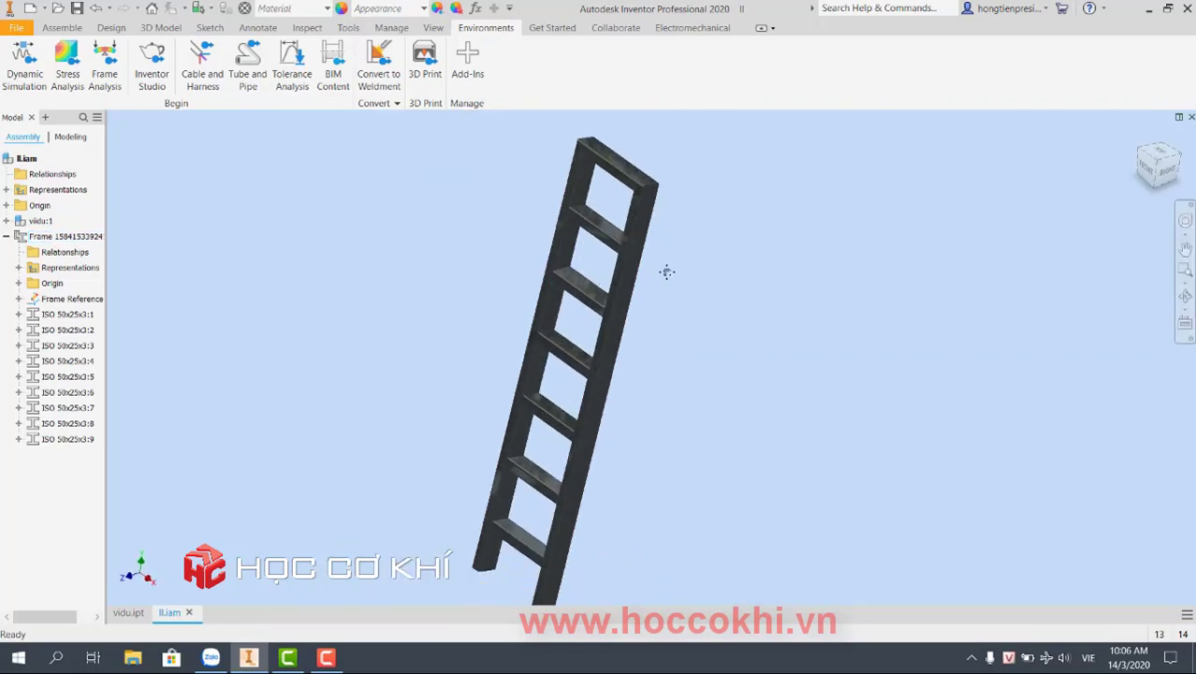
pyautogui.scroll(4, 664, 291)
pyautogui.scroll(-3, 637, 309)
pyautogui.scroll(2, 636, 315)
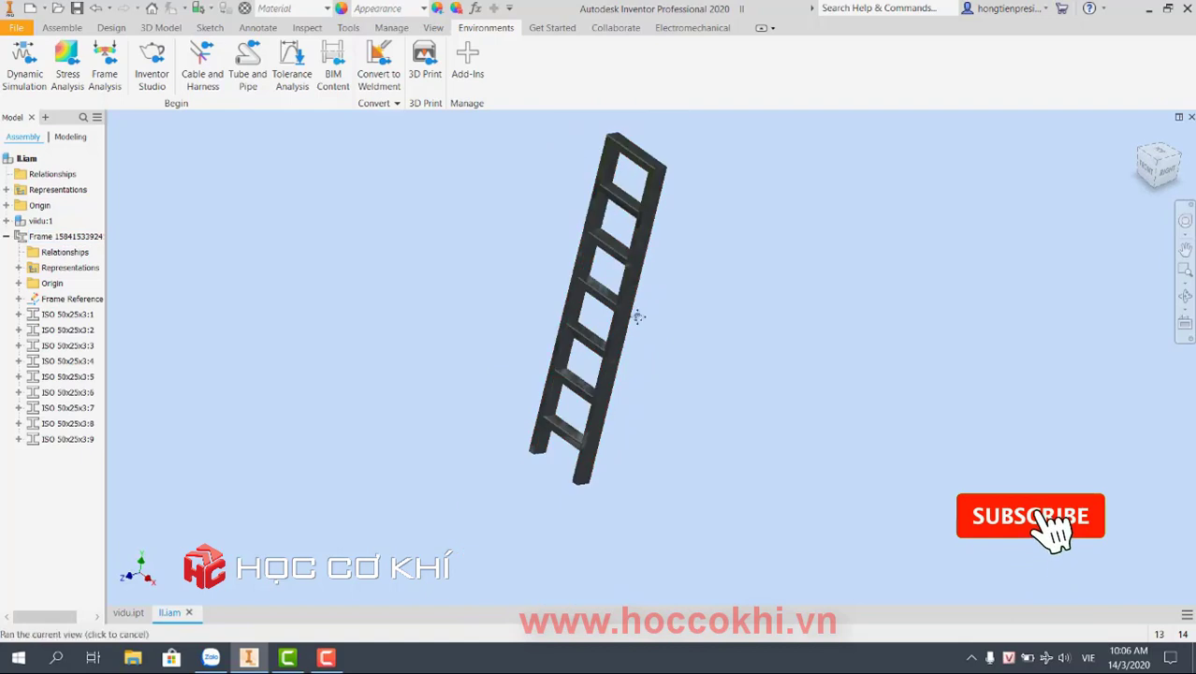
pyautogui.keyDown('shift'); pyautogui.moveTo(636, 316); pyautogui.dragTo(640, 327, button='middle'); pyautogui.keyUp('shift')
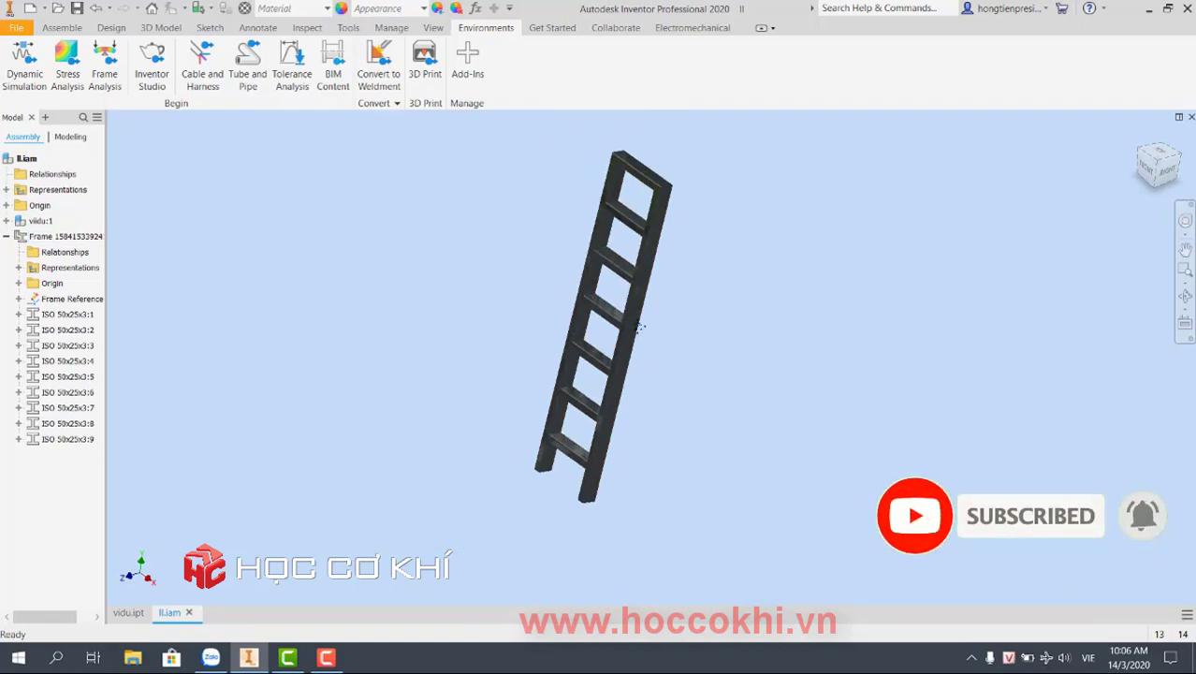
pyautogui.click(112, 27)
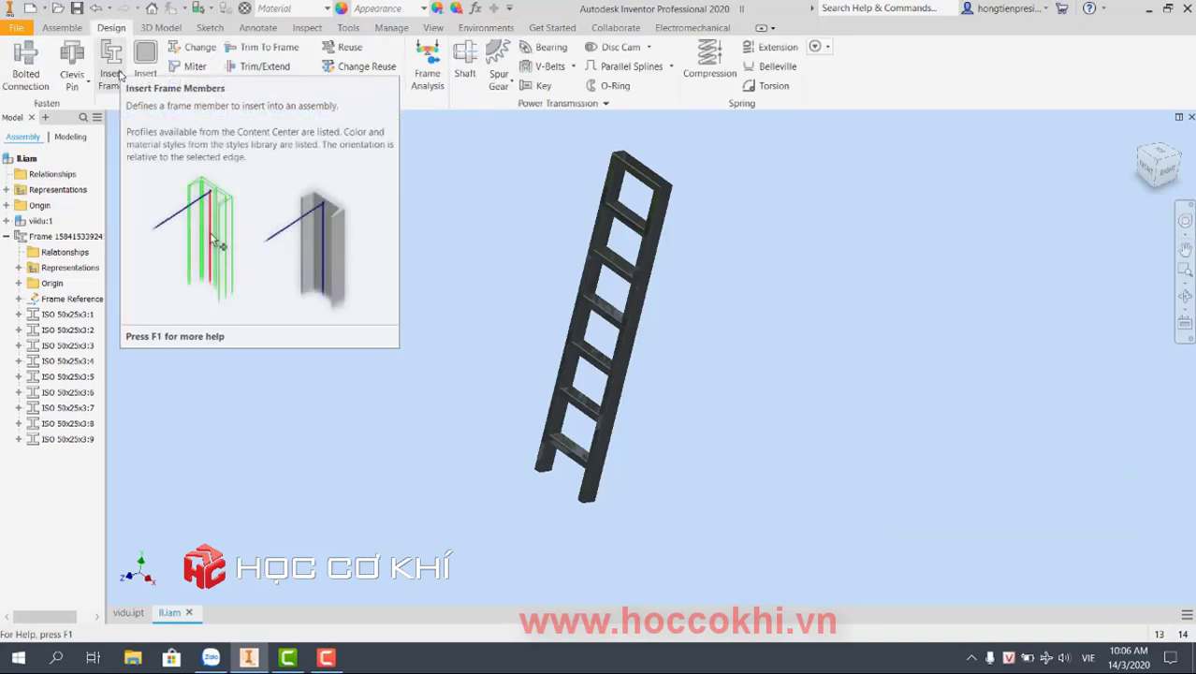
# - Zoom in and out on the ladder to inspect the trimmed rungs and mitered top corners
pyautogui.scroll(3, 620, 176)
pyautogui.scroll(3, 623, 175)
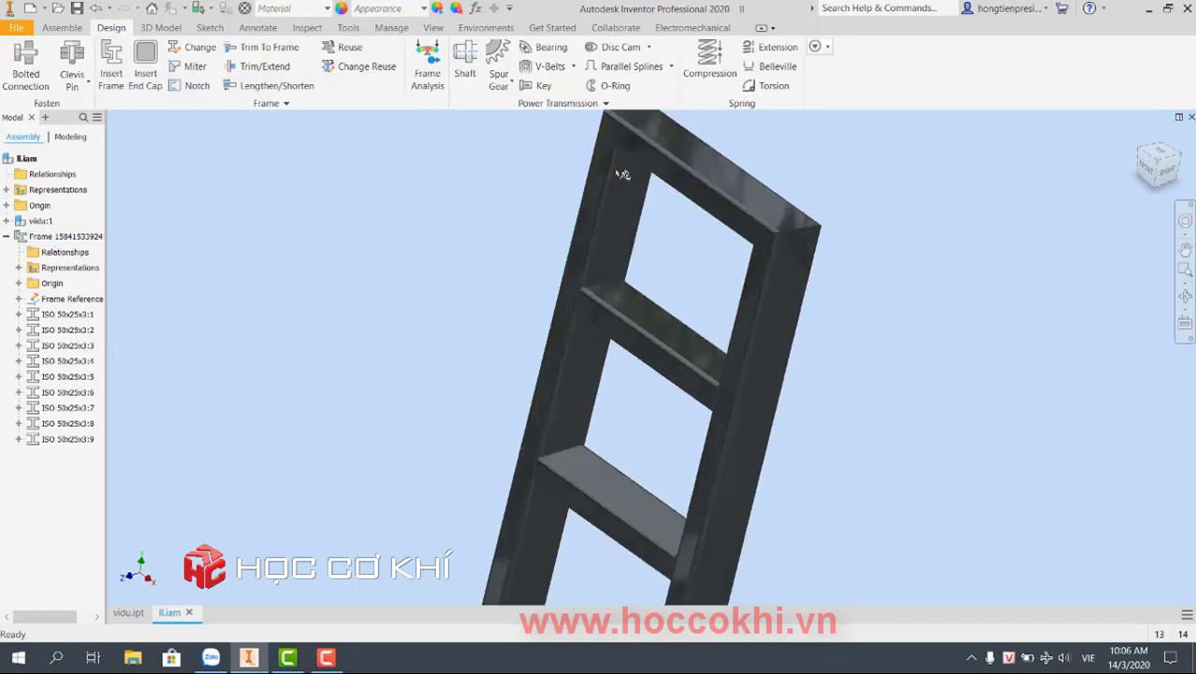
pyautogui.scroll(2, 623, 175)
pyautogui.scroll(-5, 623, 175)
pyautogui.scroll(2, 625, 166)
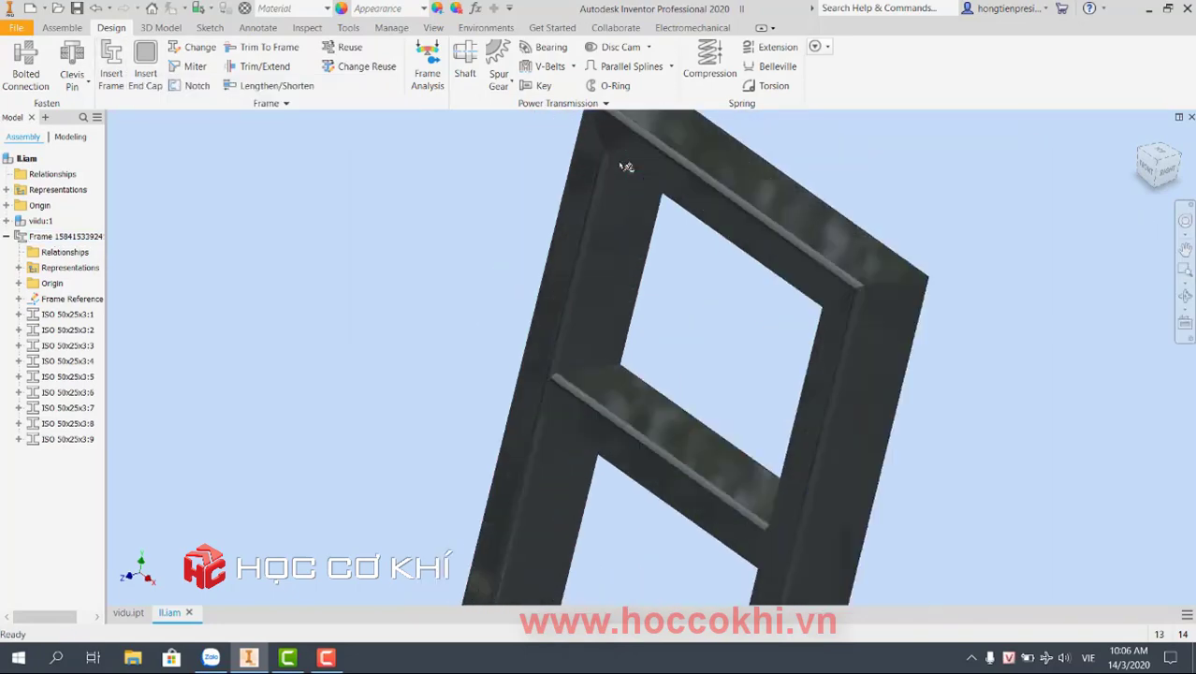
pyautogui.scroll(2, 626, 166)
pyautogui.scroll(-3, 626, 167)
pyautogui.scroll(-2, 625, 171)
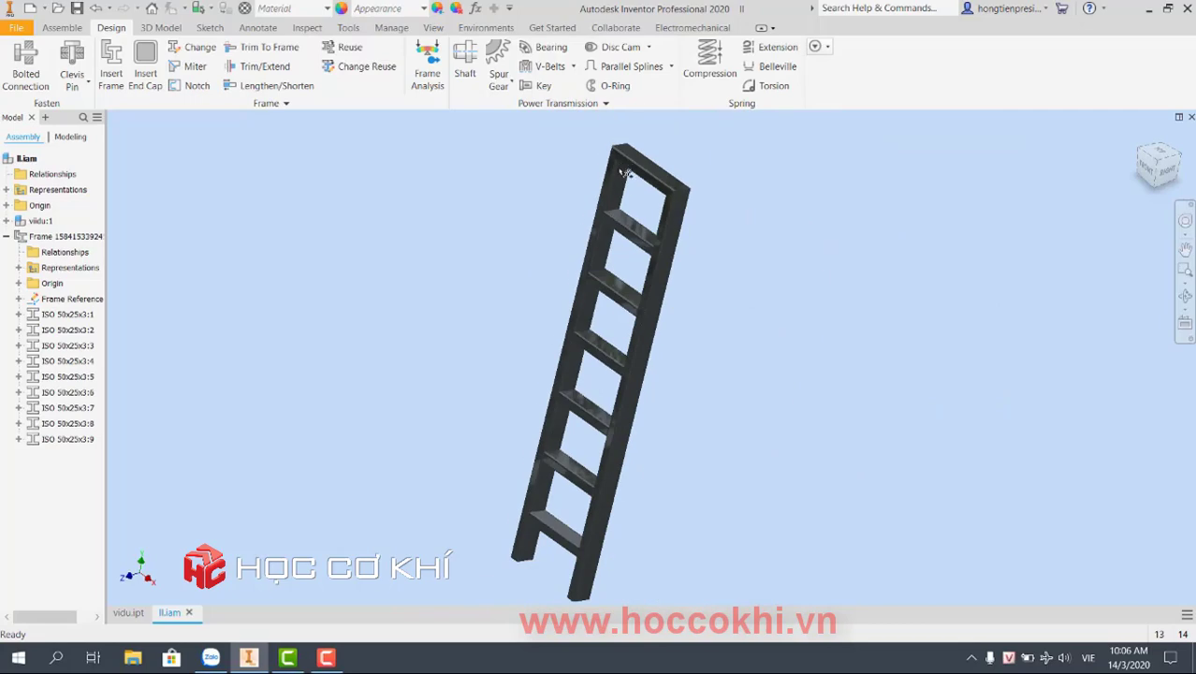
pyautogui.scroll(3, 619, 218)
pyautogui.scroll(3, 608, 220)
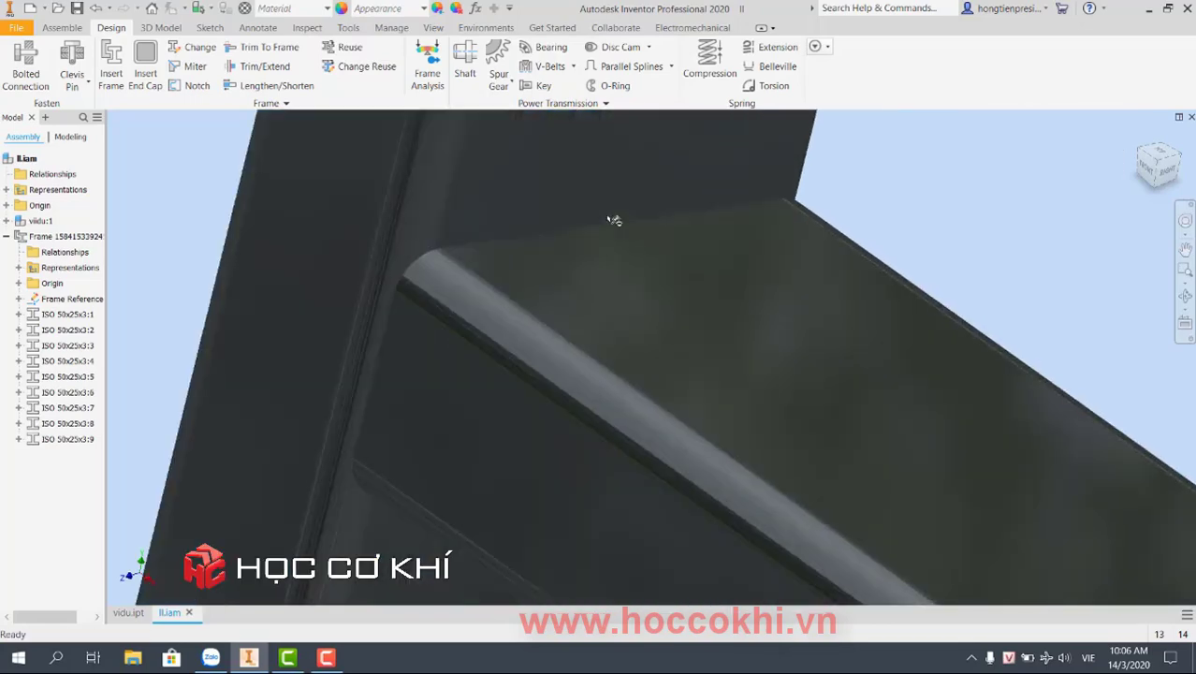
pyautogui.scroll(-2, 606, 217)
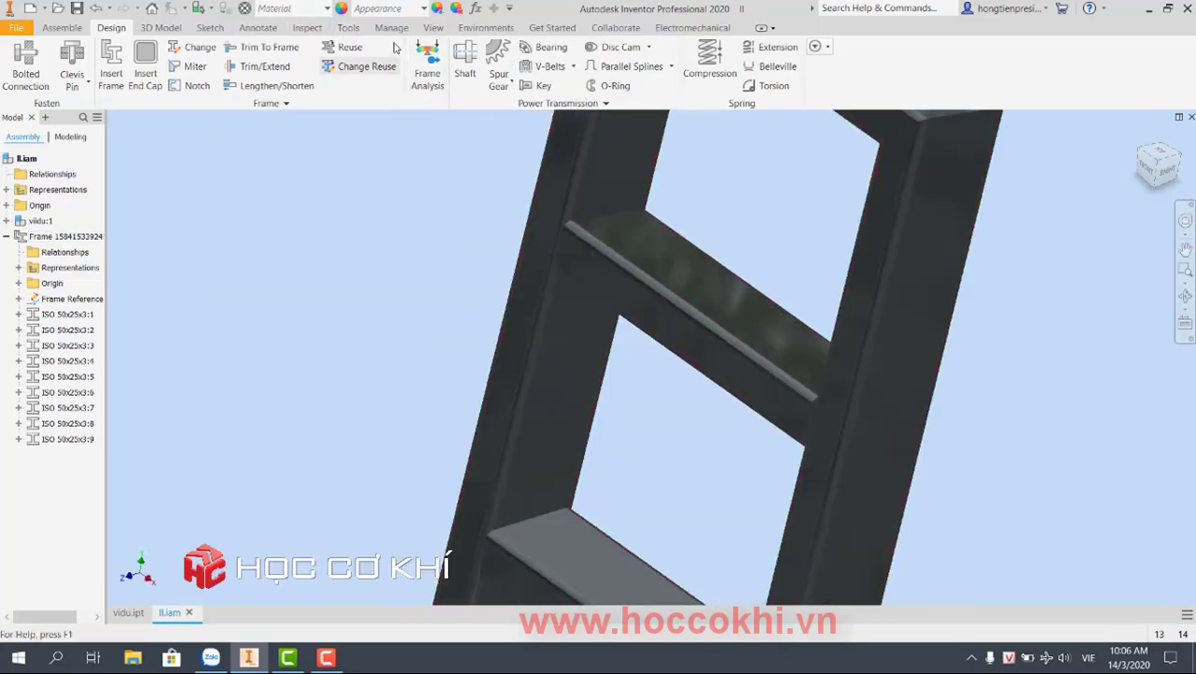
# - Return to the Environments tab, then select, zoom and deselect the ladder frame to review it
pyautogui.click(486, 27)
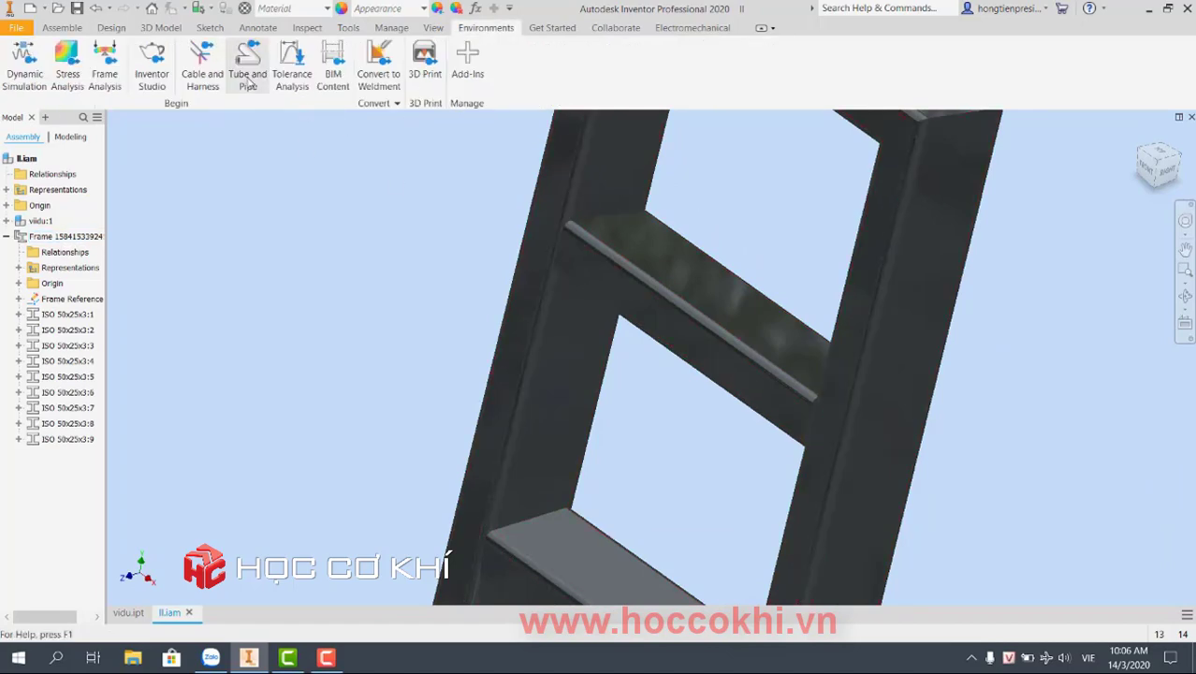
pyautogui.click(616, 230)
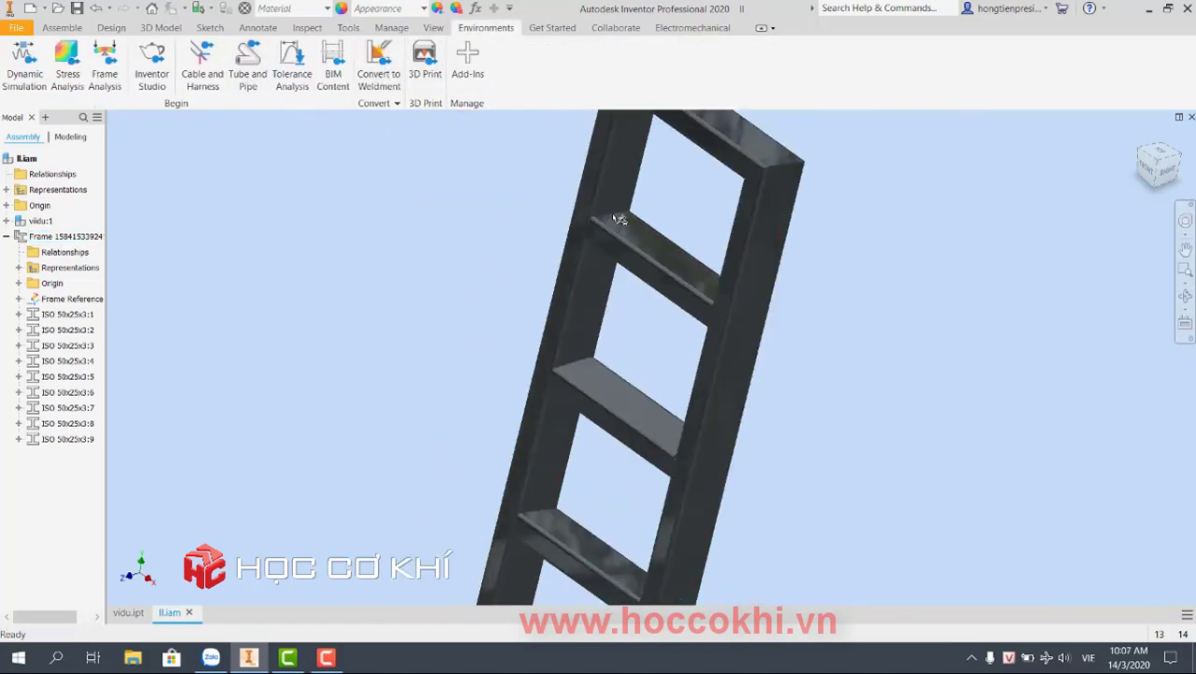
pyautogui.scroll(-3, 606, 222)
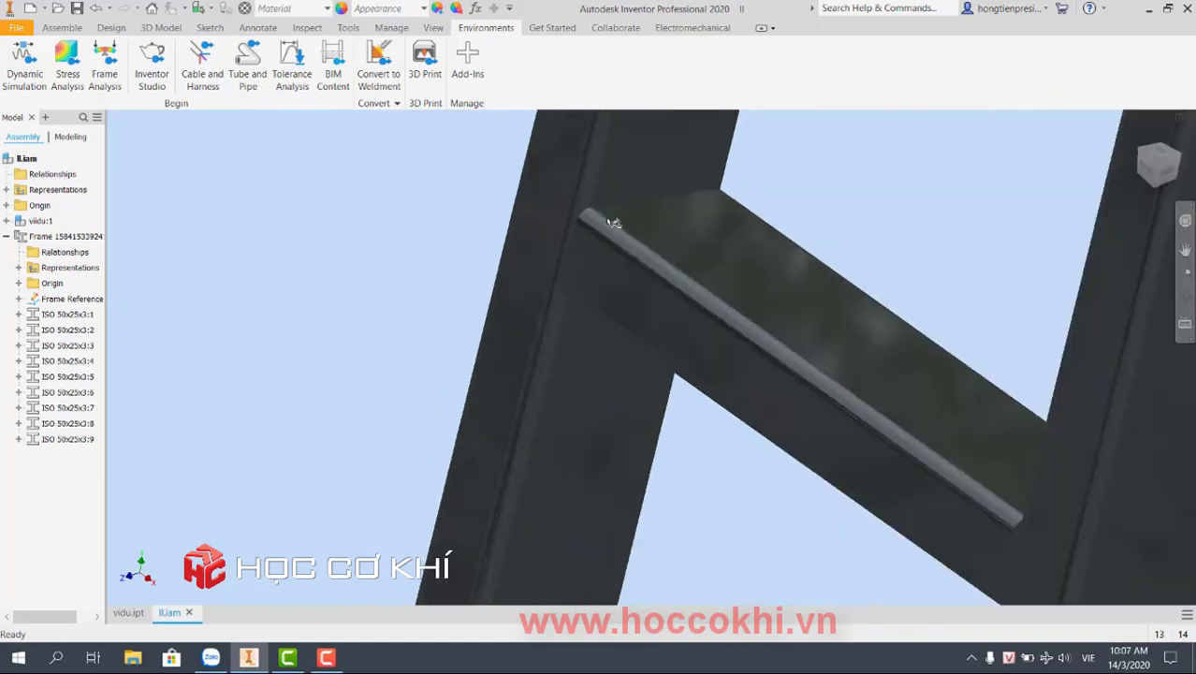
pyautogui.click(627, 216)
pyautogui.scroll(3, 632, 215)
pyautogui.scroll(2, 646, 210)
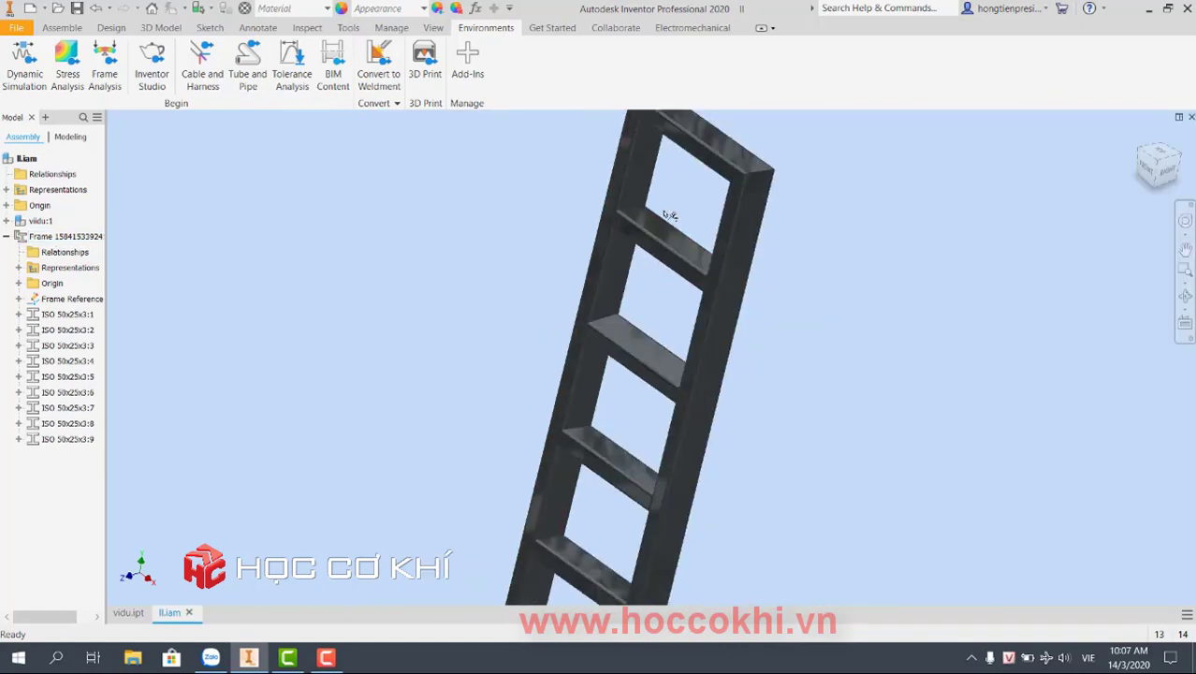
pyautogui.click(653, 204)
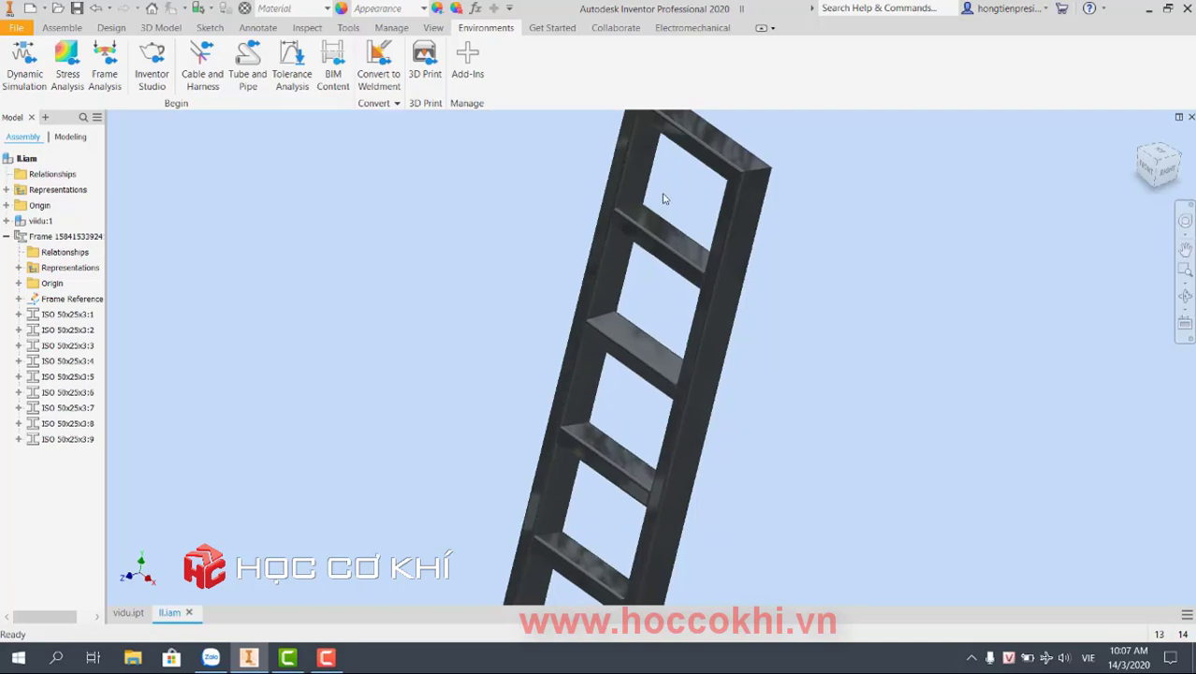
pyautogui.scroll(2, 660, 200)
pyautogui.scroll(1, 661, 199)
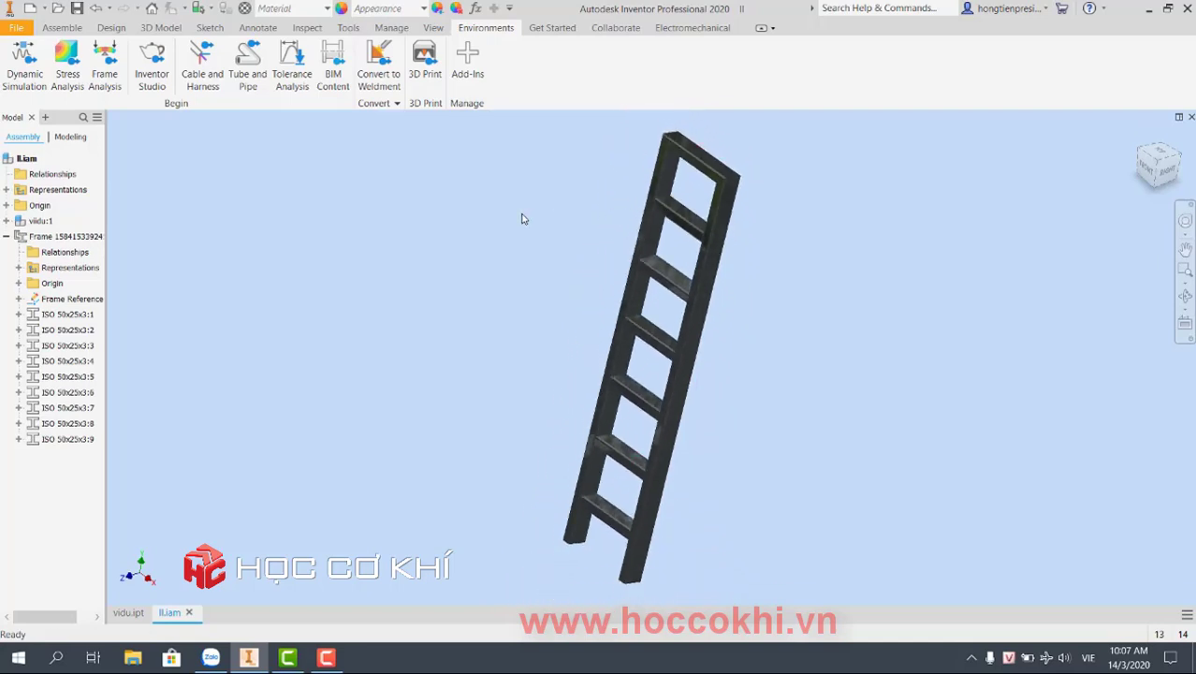